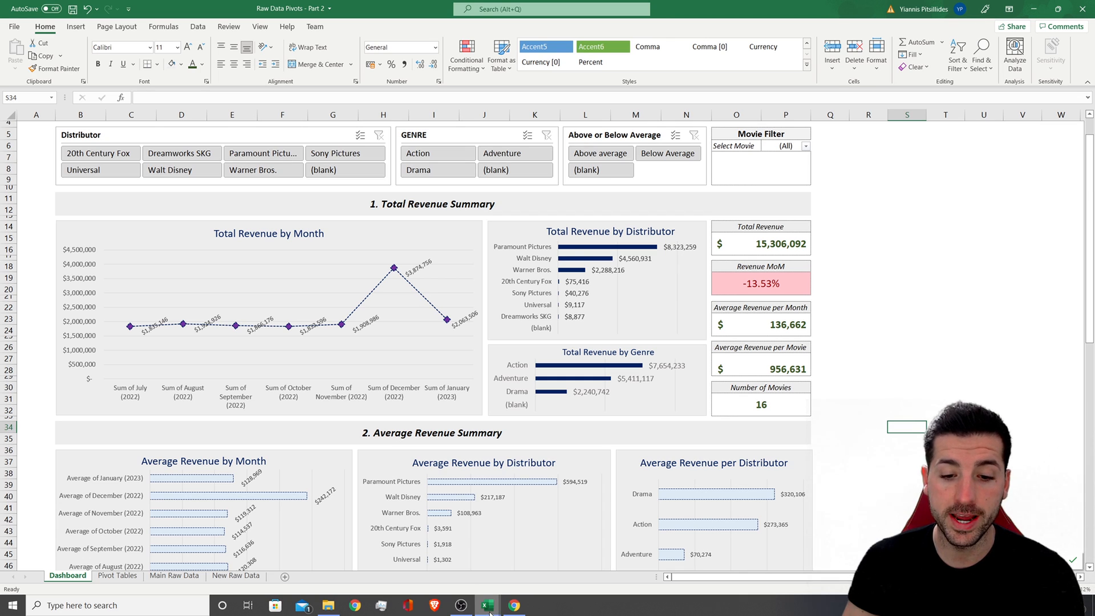
- Switch to the Raw Data - Part 1 workbook and select columns A to P of the main raw data
{"action": "left_click", "coordinate": [603, 562]}
{"action": "left_click", "coordinate": [451, 394]}
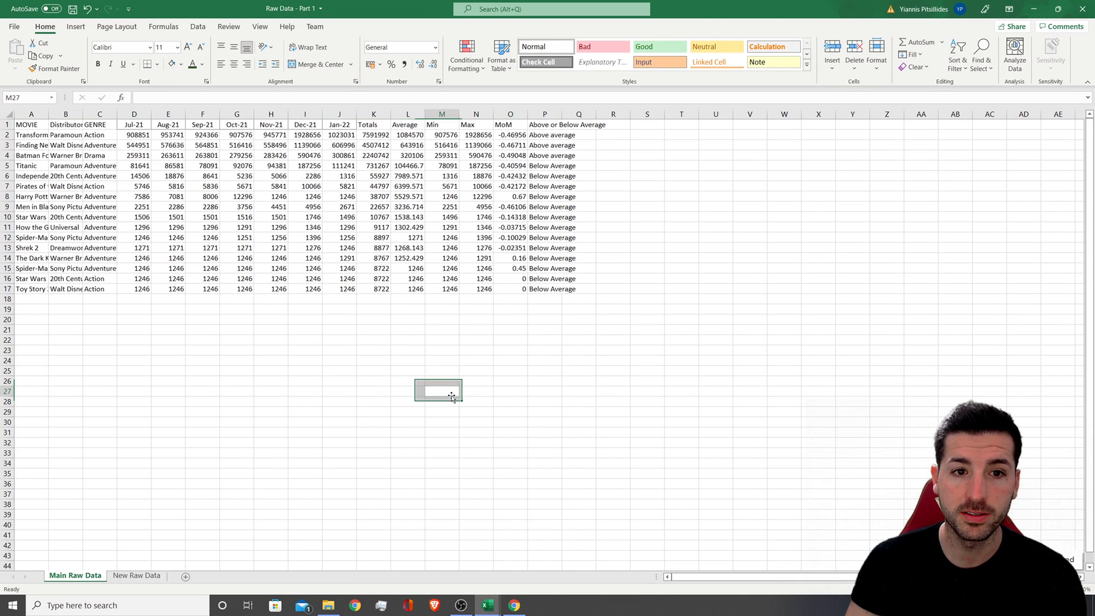
{"action": "left_click_drag", "start_coordinate": [32, 114], "coordinate": [548, 126]}
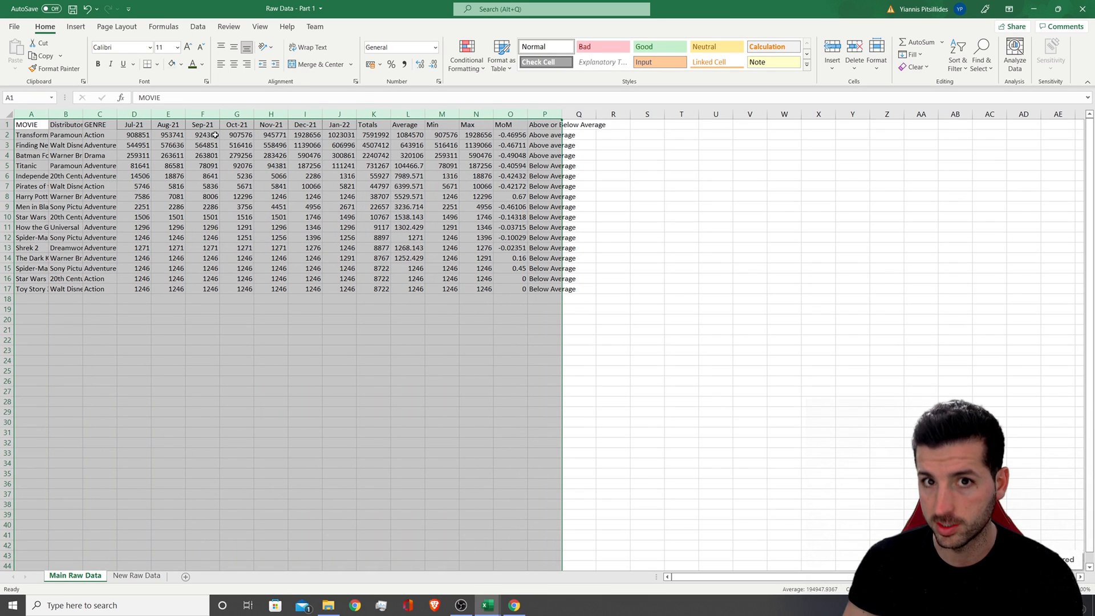
- Switch back to the Raw Data Pivots - Part 2 workbook and look through the whole movie dashboard
{"action": "left_click", "coordinate": [488, 605]}
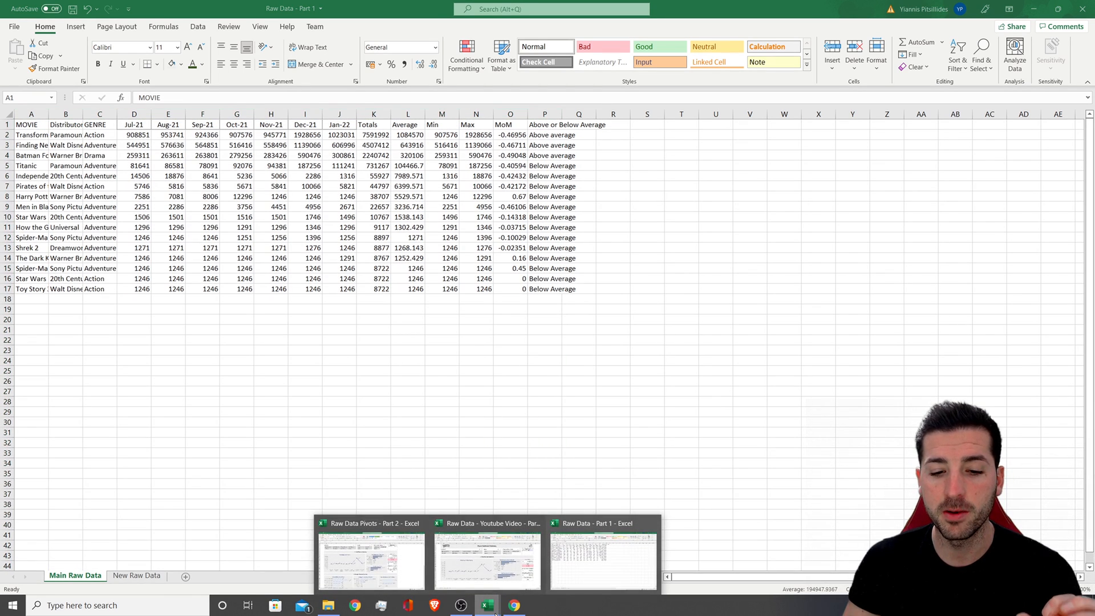
{"action": "left_click", "coordinate": [359, 576]}
{"action": "scroll", "coordinate": [900, 326], "scroll_direction": "up", "scroll_amount": 2}
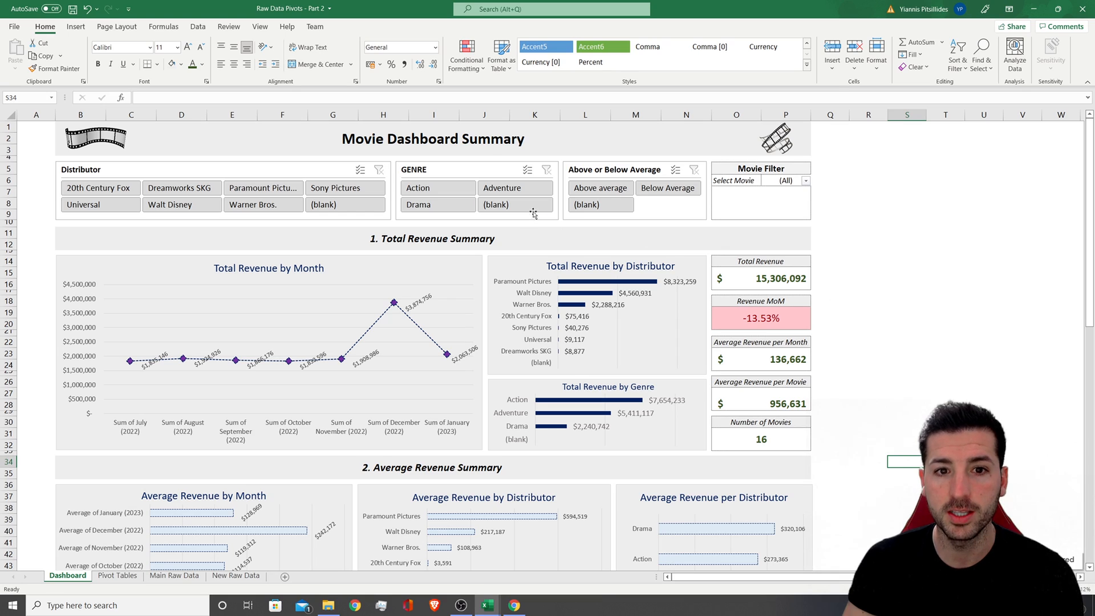
{"action": "scroll", "coordinate": [880, 242], "scroll_direction": "down", "scroll_amount": 6}
{"action": "scroll", "coordinate": [880, 241], "scroll_direction": "down", "scroll_amount": 11}
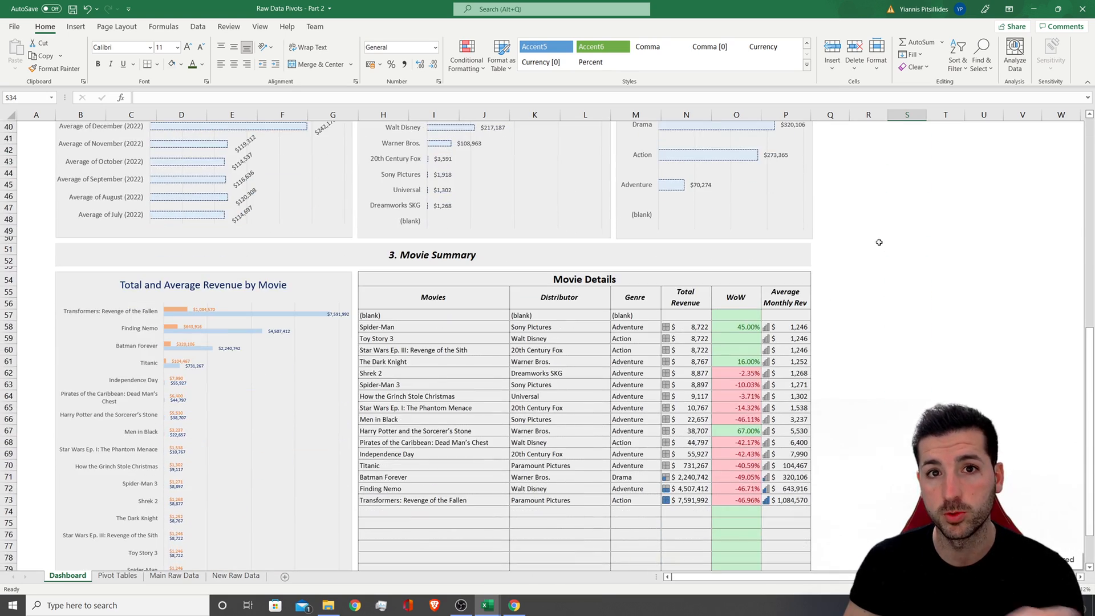
{"action": "scroll", "coordinate": [875, 245], "scroll_direction": "up", "scroll_amount": 17}
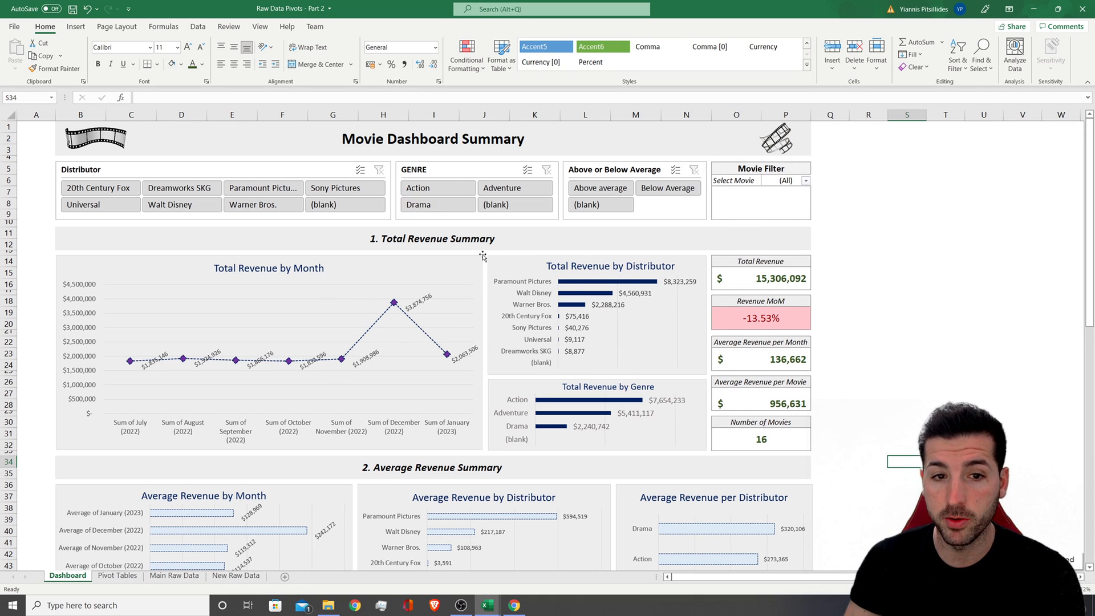
- Filter the dashboard by individual distributors, including Dreamworks SKG and Warner Bros., and clear the distributor filter
{"action": "left_click", "coordinate": [181, 189]}
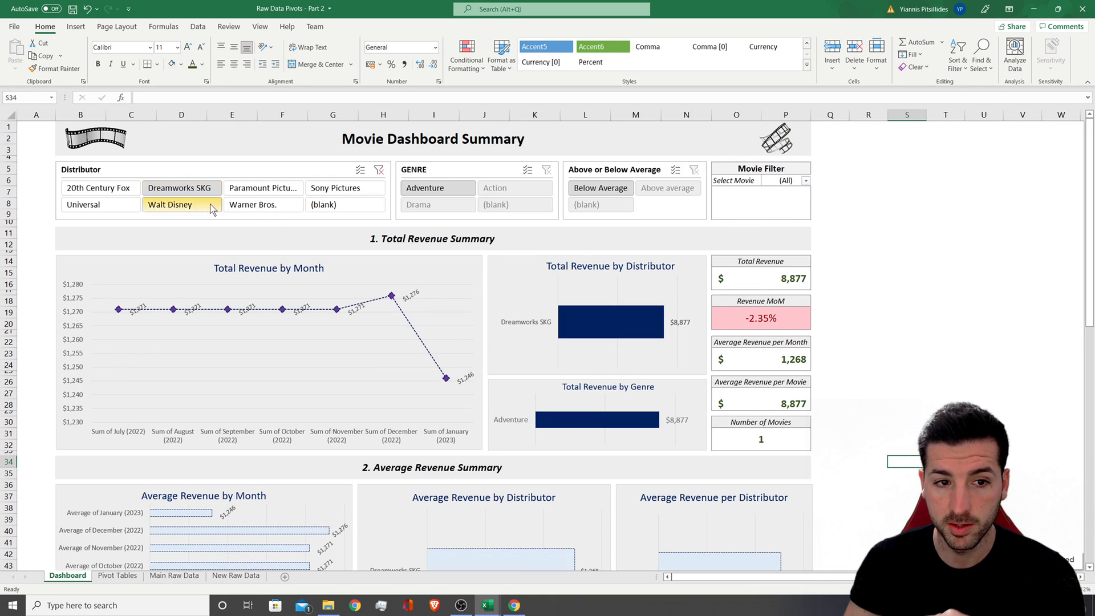
{"action": "left_click", "coordinate": [261, 211]}
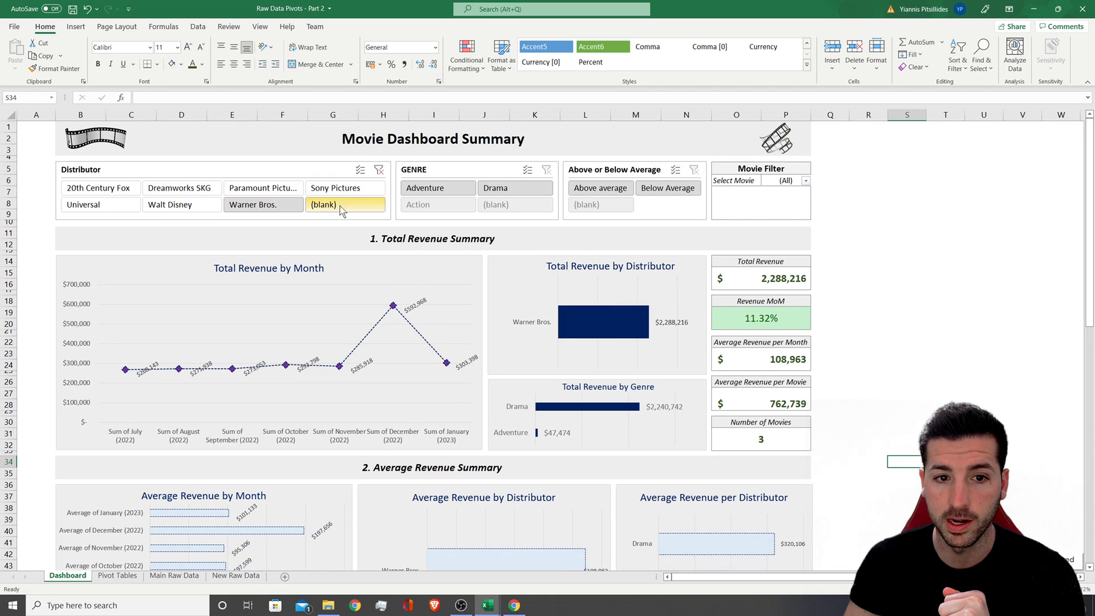
{"action": "left_click", "coordinate": [147, 209]}
{"action": "left_click", "coordinate": [379, 170]}
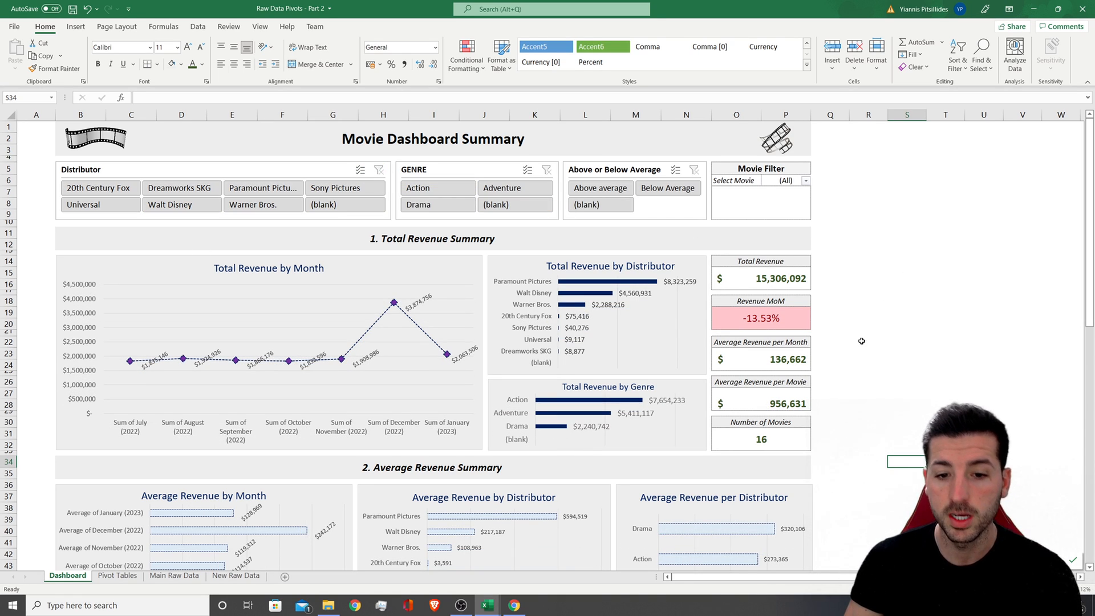
- Examine the New Raw Data sheet and select its movie table, A1:P12
{"action": "left_click", "coordinate": [249, 577]}
{"action": "left_click_drag", "start_coordinate": [59, 236], "coordinate": [588, 123]}
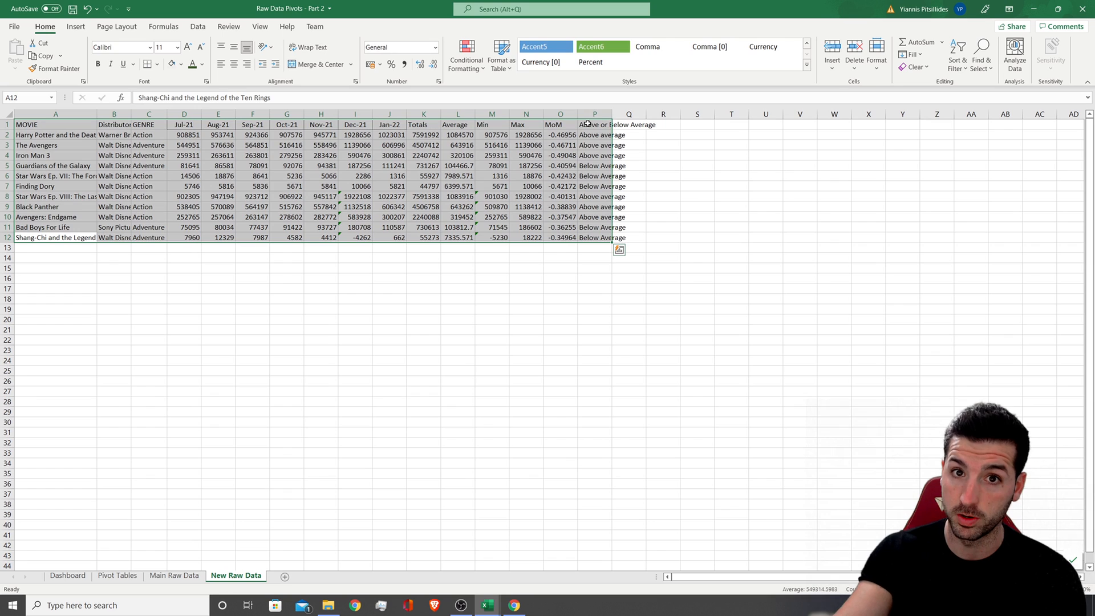
- Return to the Dashboard sheet and review its total revenue, average revenue and movie summary sections
{"action": "left_click", "coordinate": [68, 575]}
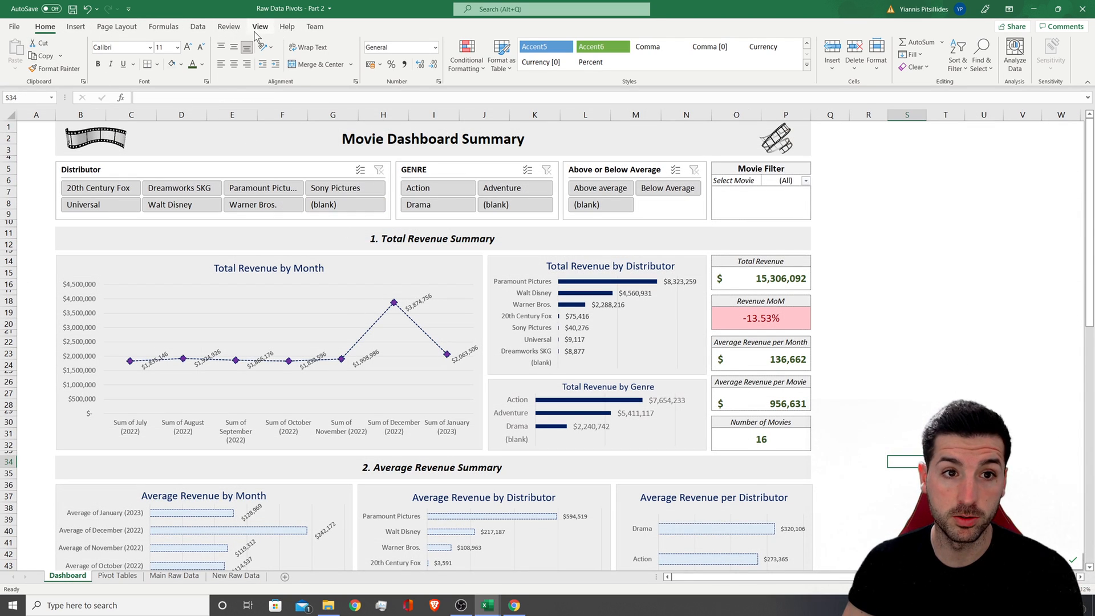
{"action": "left_click", "coordinate": [198, 27]}
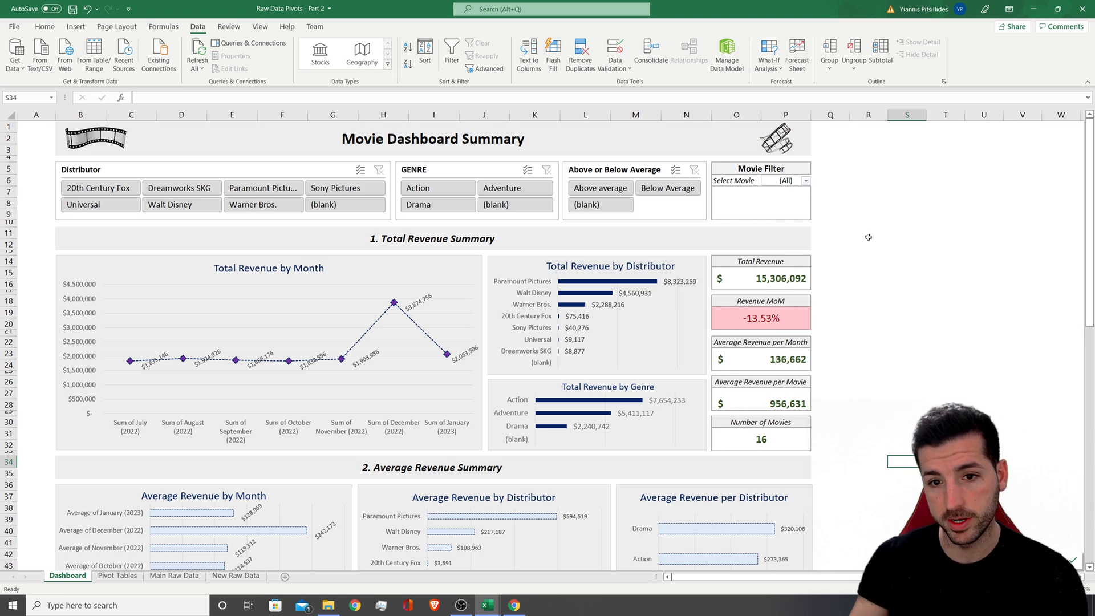
{"action": "scroll", "coordinate": [859, 234], "scroll_direction": "down", "scroll_amount": 8}
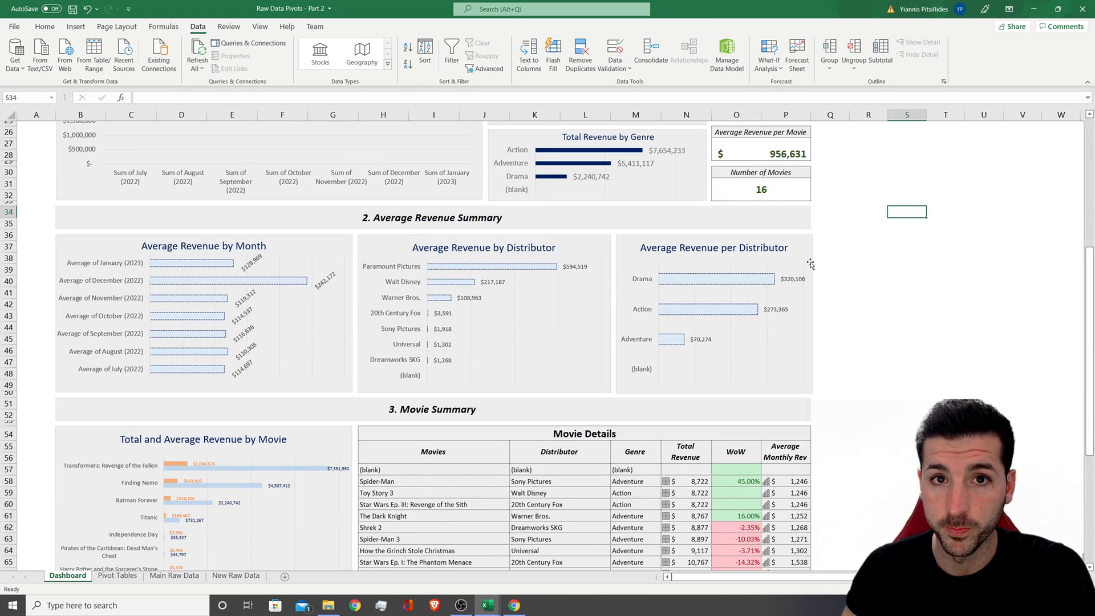
{"action": "scroll", "coordinate": [811, 264], "scroll_direction": "up", "scroll_amount": 8}
{"action": "scroll", "coordinate": [935, 254], "scroll_direction": "down", "scroll_amount": 1}
{"action": "scroll", "coordinate": [935, 254], "scroll_direction": "up", "scroll_amount": 1}
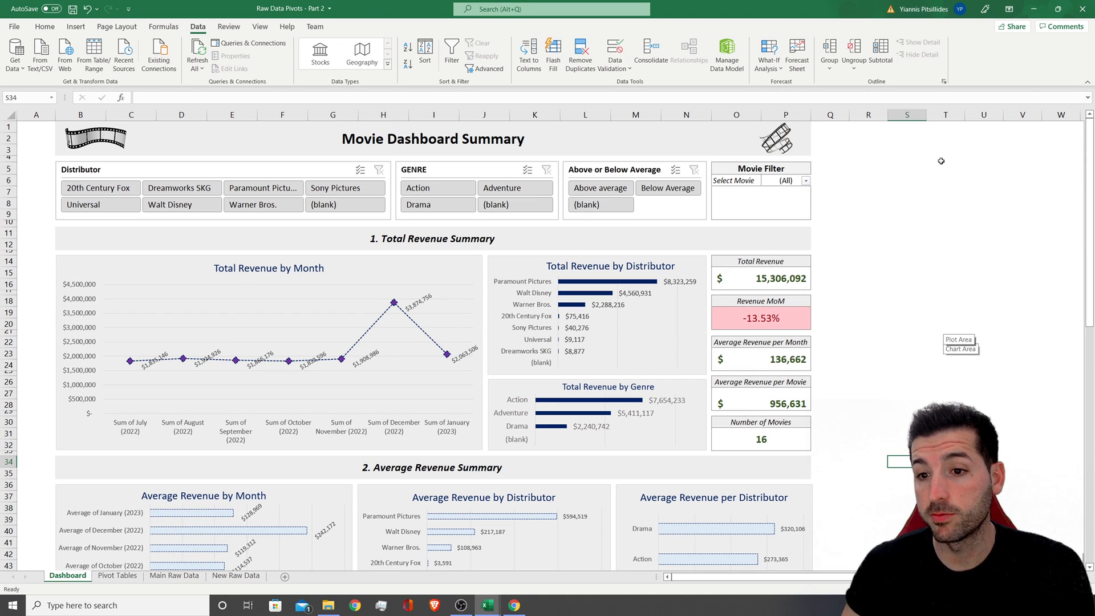
- Close the Raw Data Pivots - Part 2 workbook and save its changes
{"action": "left_click", "coordinate": [1082, 8]}
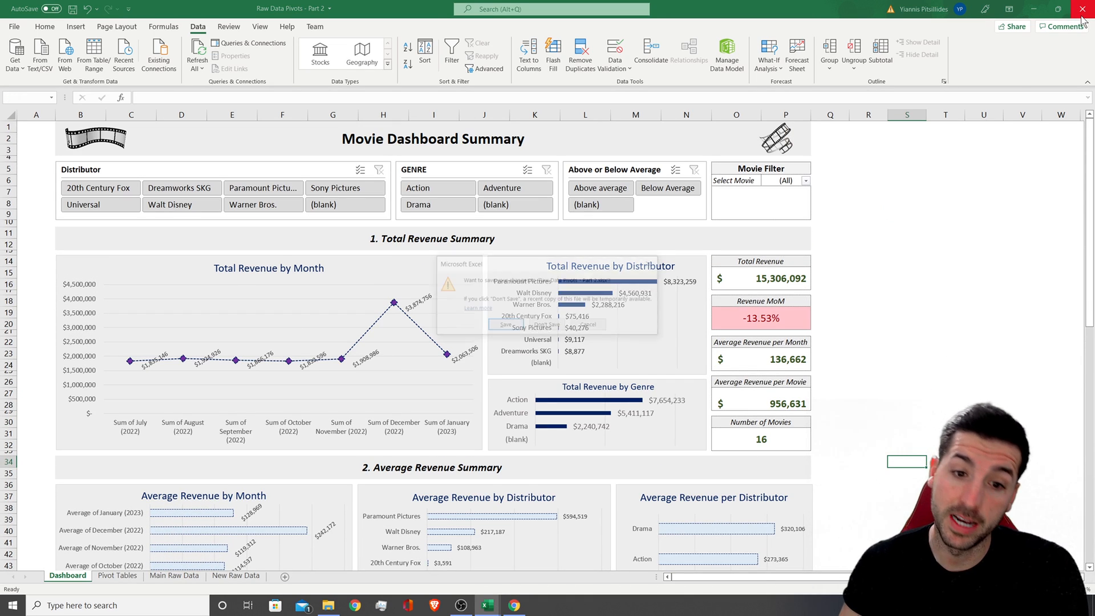
{"action": "left_click", "coordinate": [505, 326]}
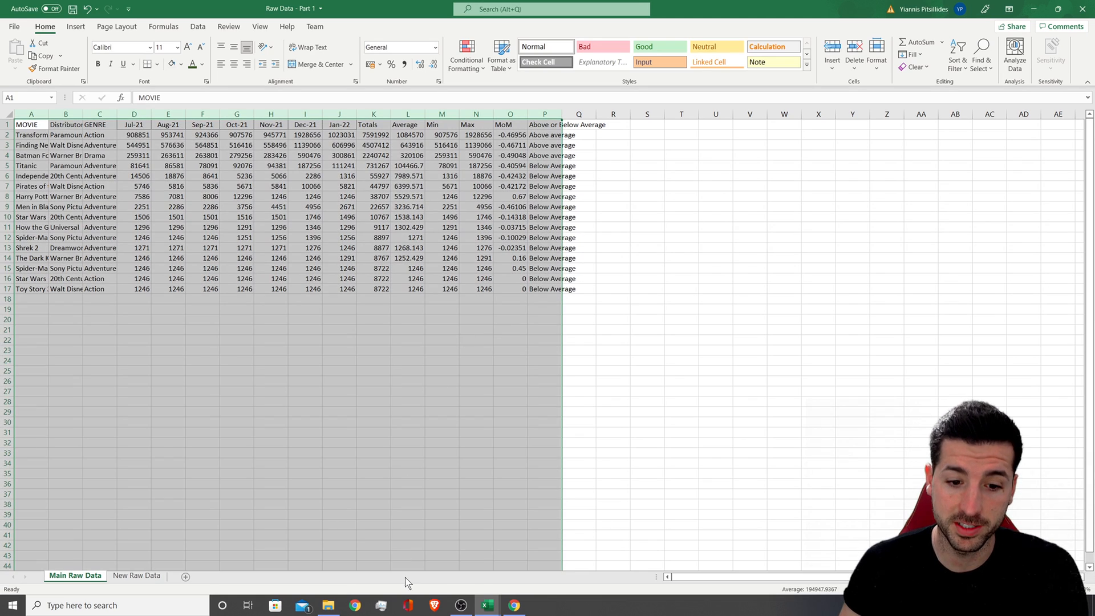
- Review the finished dashboard's average revenue section and switch to the Raw Data - Youtube Video - Part 4 workbook
{"action": "mouse_move", "coordinate": [487, 605]}
{"action": "left_click", "coordinate": [437, 562]}
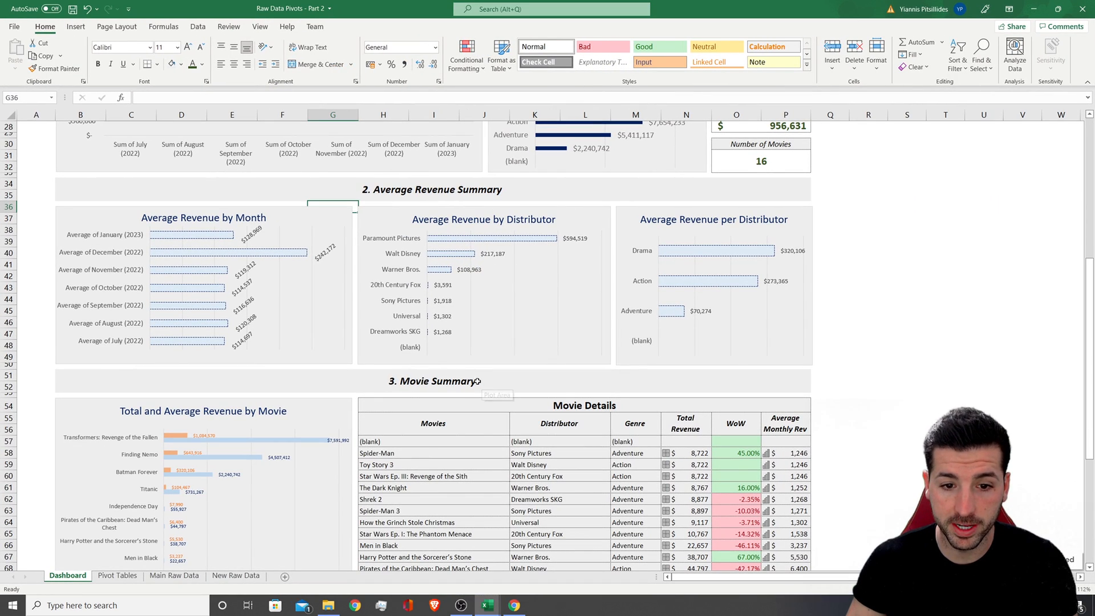
{"action": "scroll", "coordinate": [482, 385], "scroll_direction": "up", "scroll_amount": 4}
{"action": "left_click", "coordinate": [387, 318]}
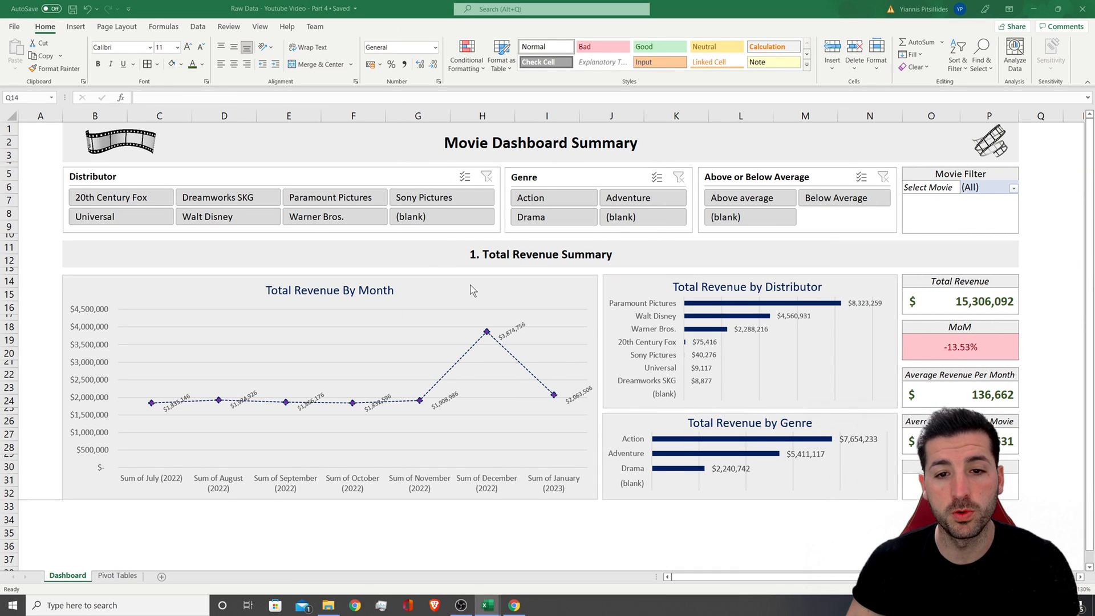
- Copy the "1. Total Revenue Summary" heading banner to B34, below the total revenue charts
{"action": "scroll", "coordinate": [597, 518], "scroll_direction": "down", "scroll_amount": 1}
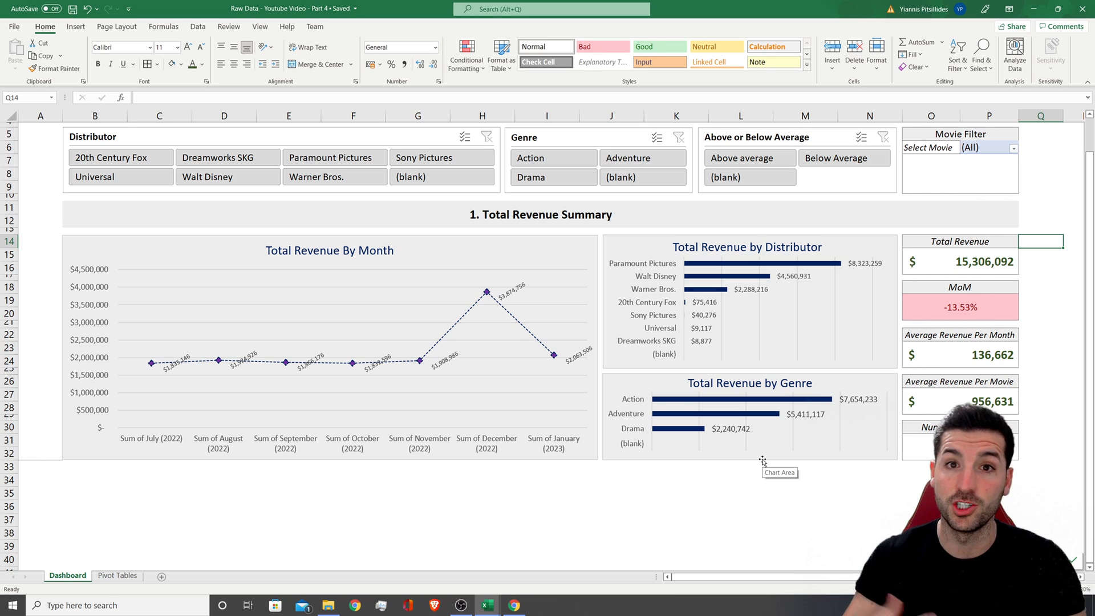
{"action": "left_click", "coordinate": [610, 227]}
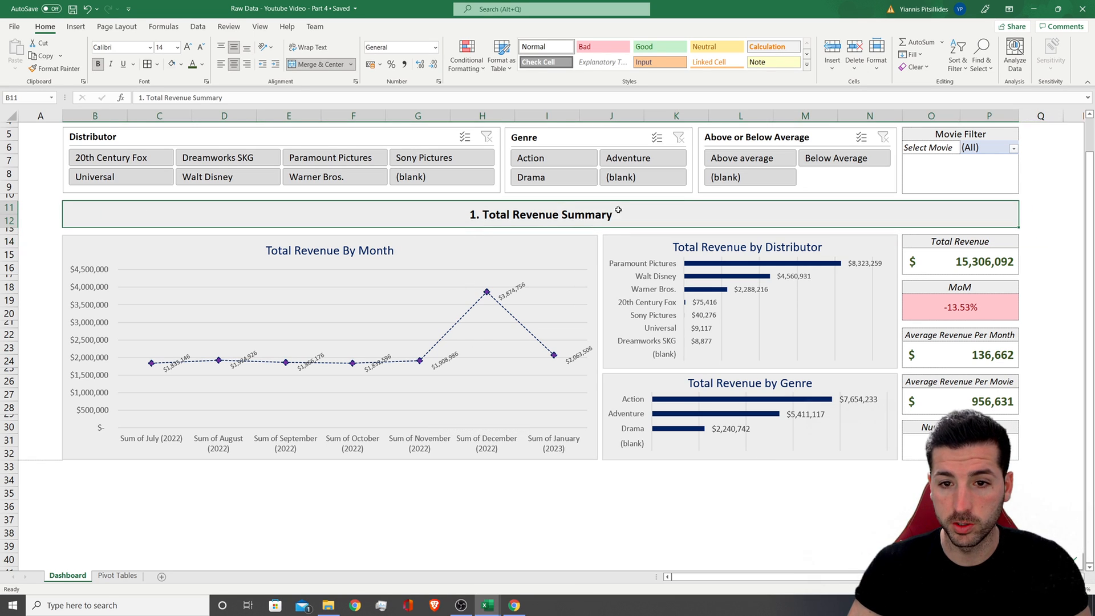
{"action": "key", "text": "ctrl+c"}
{"action": "left_click", "coordinate": [72, 475]}
{"action": "key", "text": "ctrl+v"}
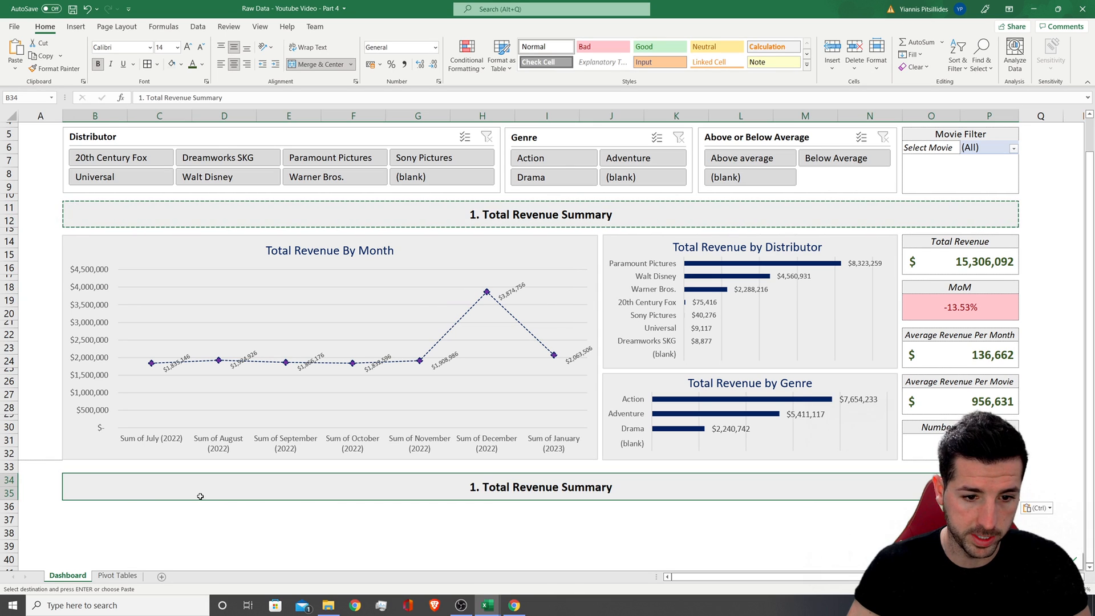
- Change the copied heading in B34 to "2. Average Revenue Summary"
{"action": "double_click", "coordinate": [471, 489]}
{"action": "key", "text": "Delete"}
{"action": "type", "text": "2"}
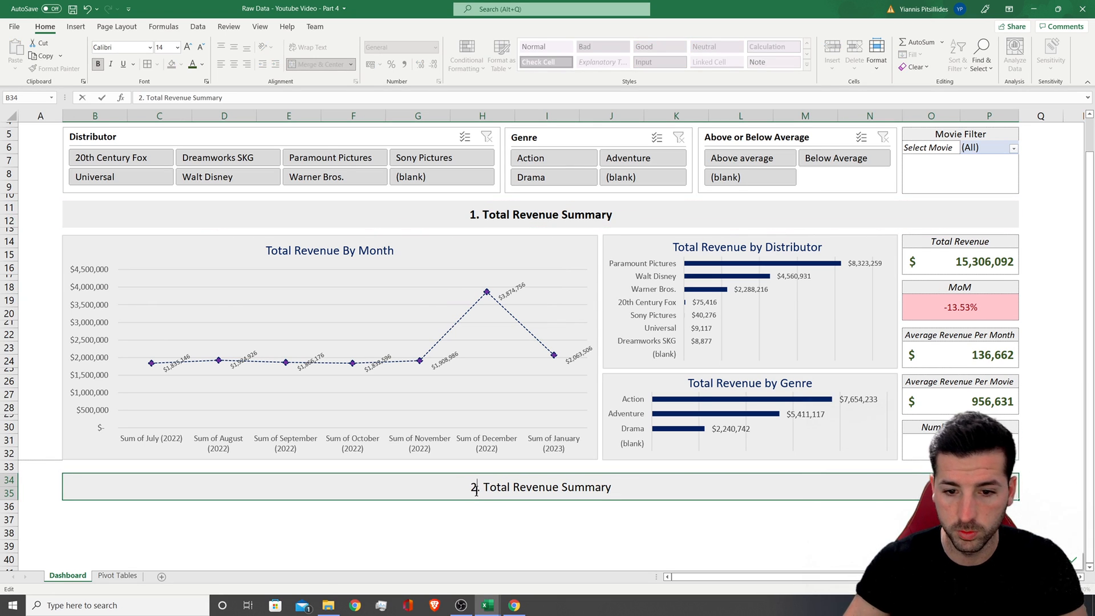
{"action": "double_click", "coordinate": [501, 487]}
{"action": "type", "text": "Average"}
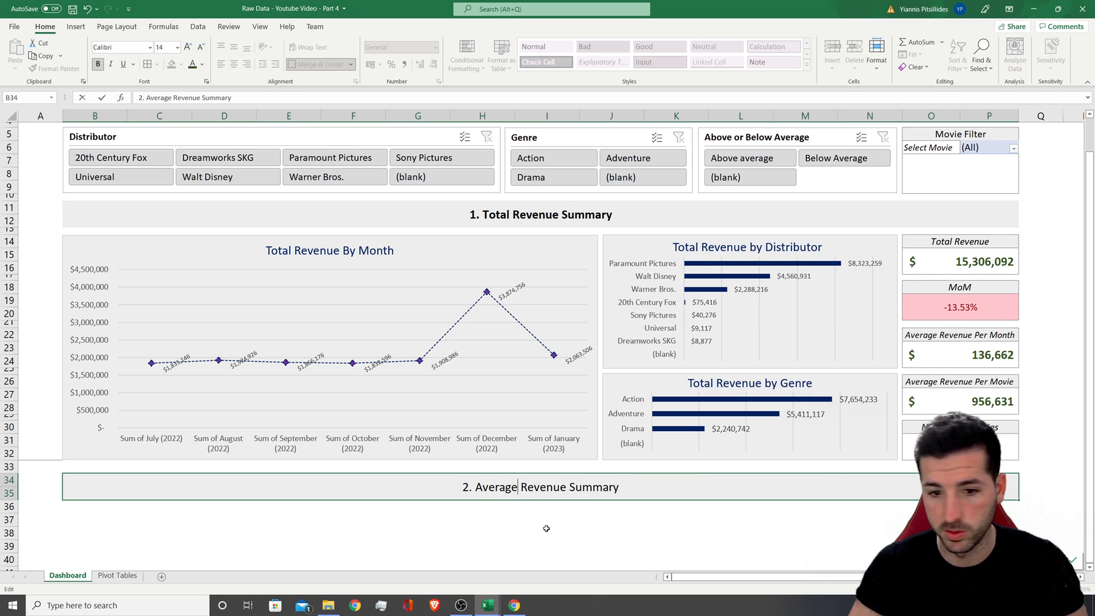
{"action": "left_click", "coordinate": [548, 528]}
- Reduce the height of row 33, the gap above the "2. Average Revenue Summary" heading
{"action": "scroll", "coordinate": [386, 501], "scroll_direction": "down", "scroll_amount": 1}
{"action": "left_click_drag", "start_coordinate": [13, 440], "coordinate": [14, 437]}
{"action": "left_click", "coordinate": [45, 423]}
{"action": "left_click", "coordinate": [50, 414]}
- Fill blank cell A34 upward over the cells above it in column A, to row 31
{"action": "left_click", "coordinate": [54, 444]}
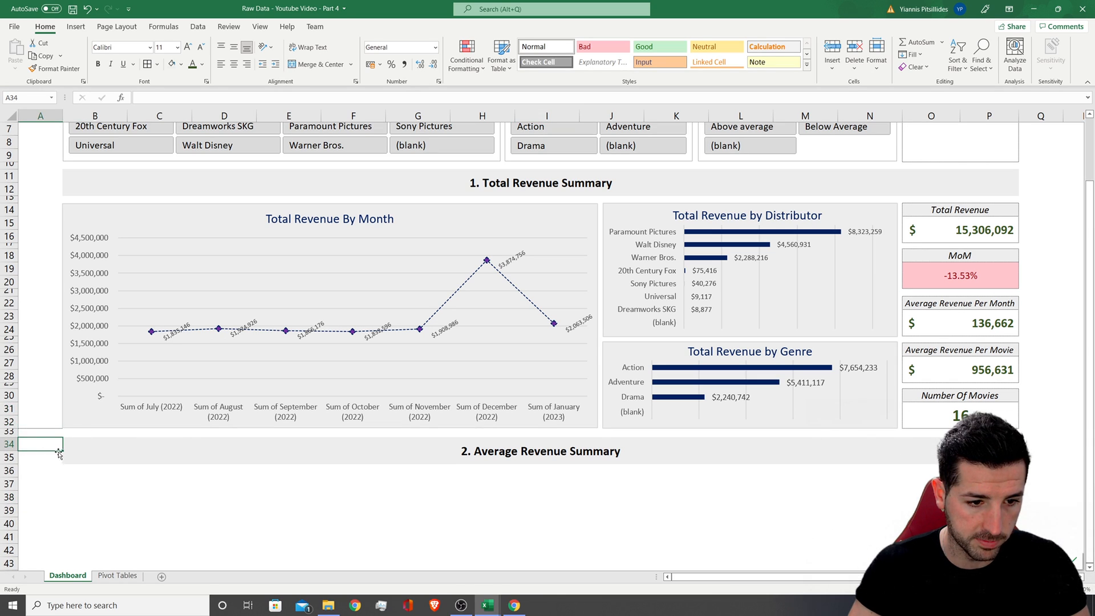
{"action": "left_click_drag", "start_coordinate": [62, 451], "coordinate": [56, 409]}
{"action": "left_click", "coordinate": [47, 492]}
{"action": "left_click", "coordinate": [51, 538]}
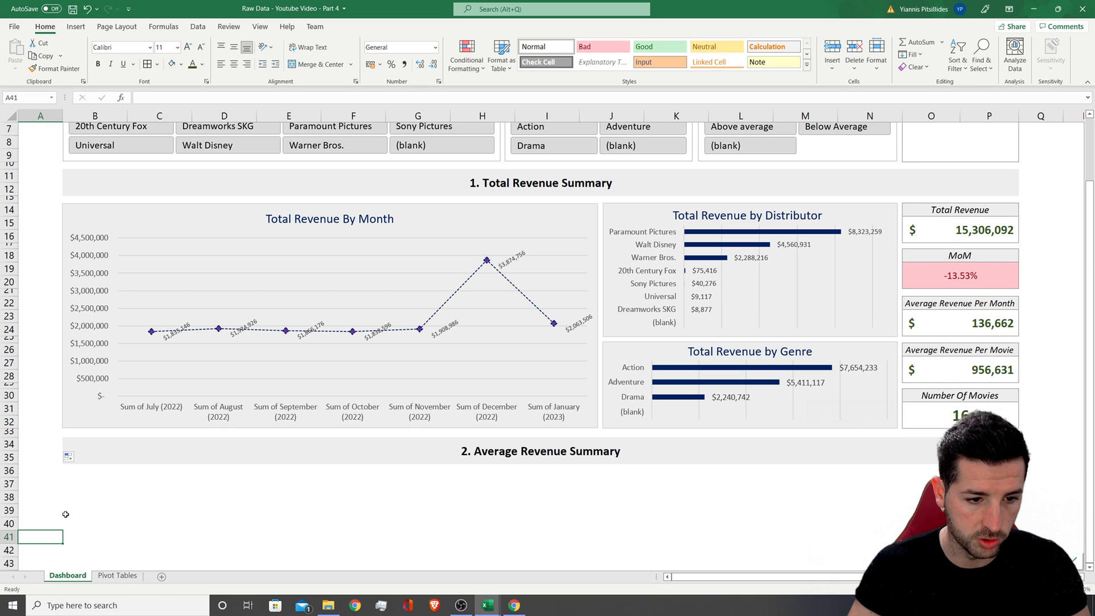
{"action": "left_click", "coordinate": [108, 484]}
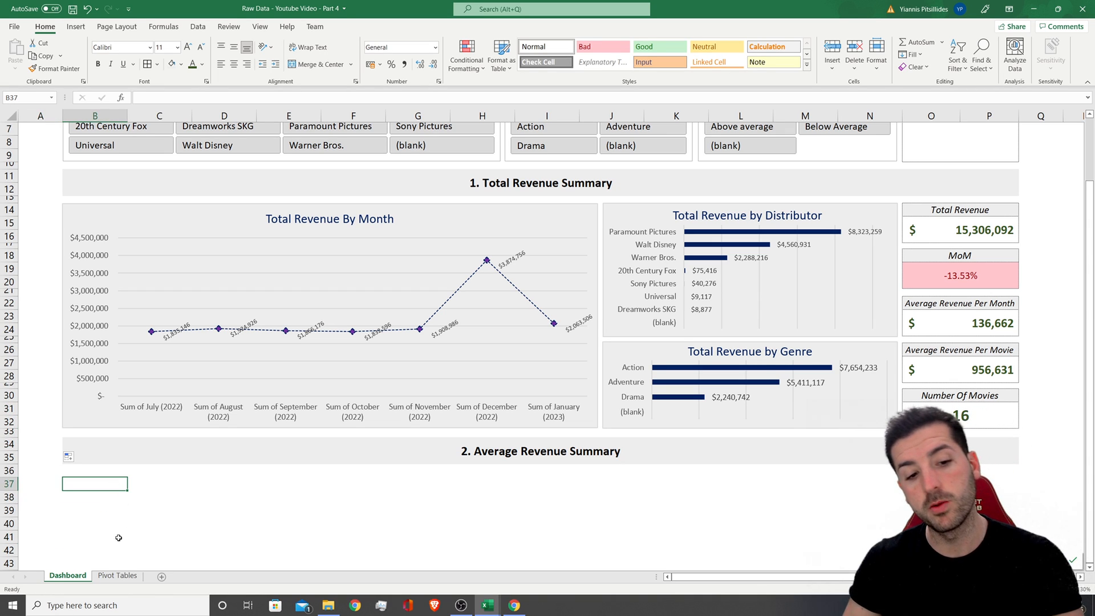
- On the Pivot Tables sheet, copy the monthly revenue sum pivot table A3:B10 and paste it at AA3
{"action": "left_click", "coordinate": [118, 576]}
{"action": "left_click", "coordinate": [588, 175]}
{"action": "scroll", "coordinate": [628, 509], "scroll_direction": "left", "scroll_amount": 5}
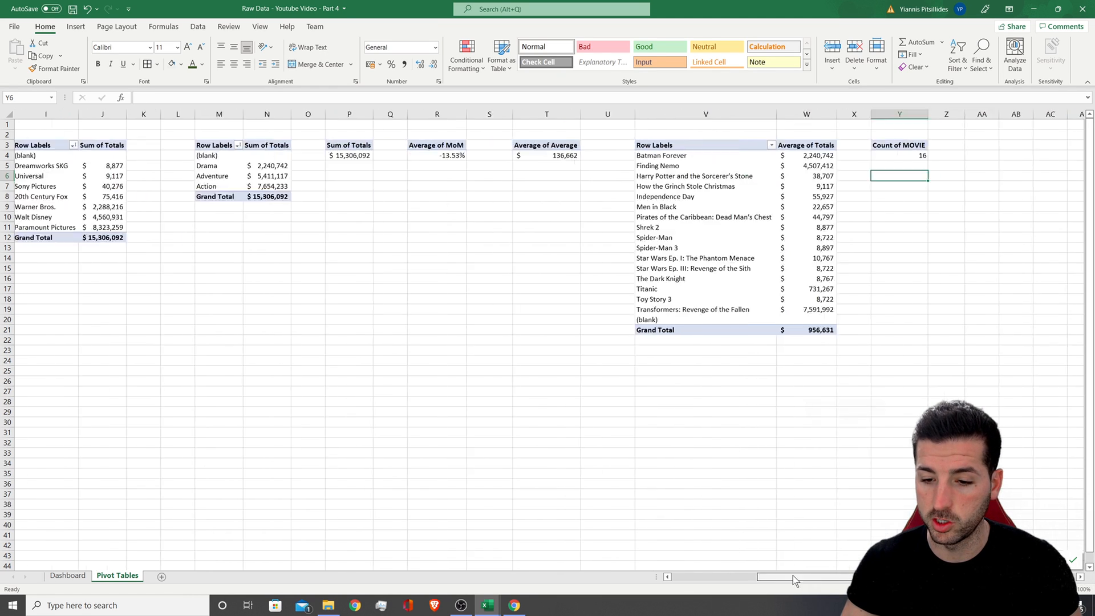
{"action": "left_click_drag", "start_coordinate": [34, 144], "coordinate": [123, 217]}
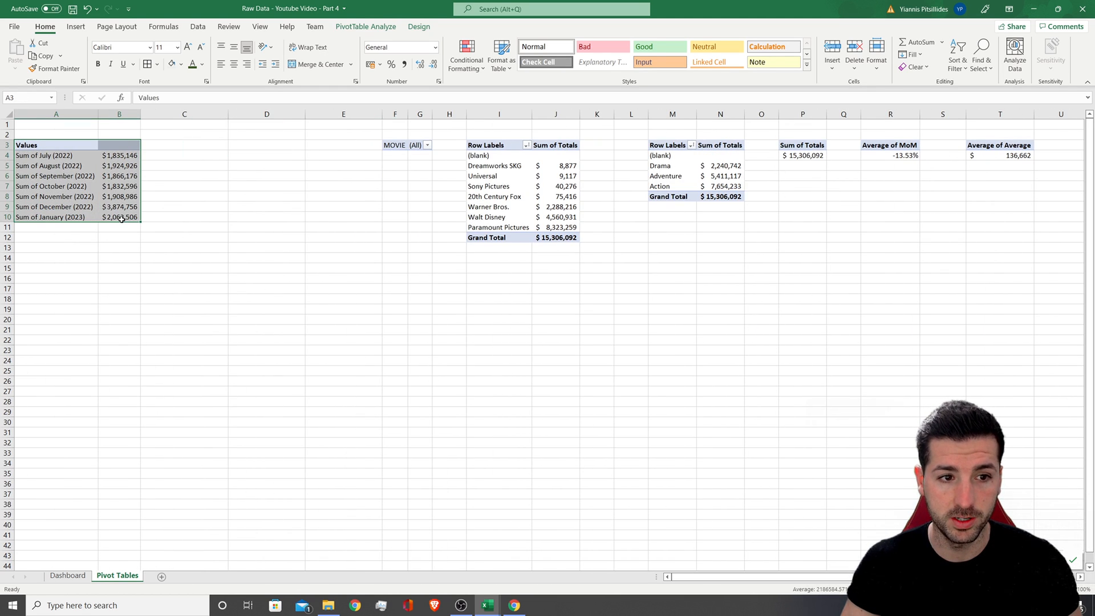
{"action": "key", "text": "ctrl+c"}
{"action": "scroll", "coordinate": [807, 579], "scroll_direction": "right", "scroll_amount": 5}
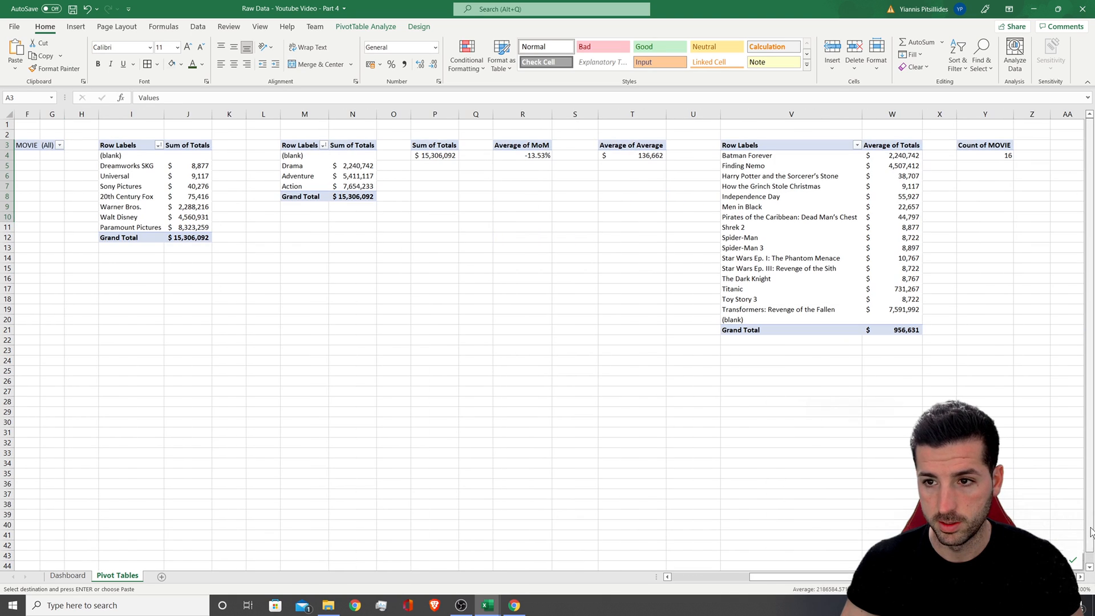
{"action": "scroll", "coordinate": [1079, 576], "scroll_direction": "right", "scroll_amount": 6}
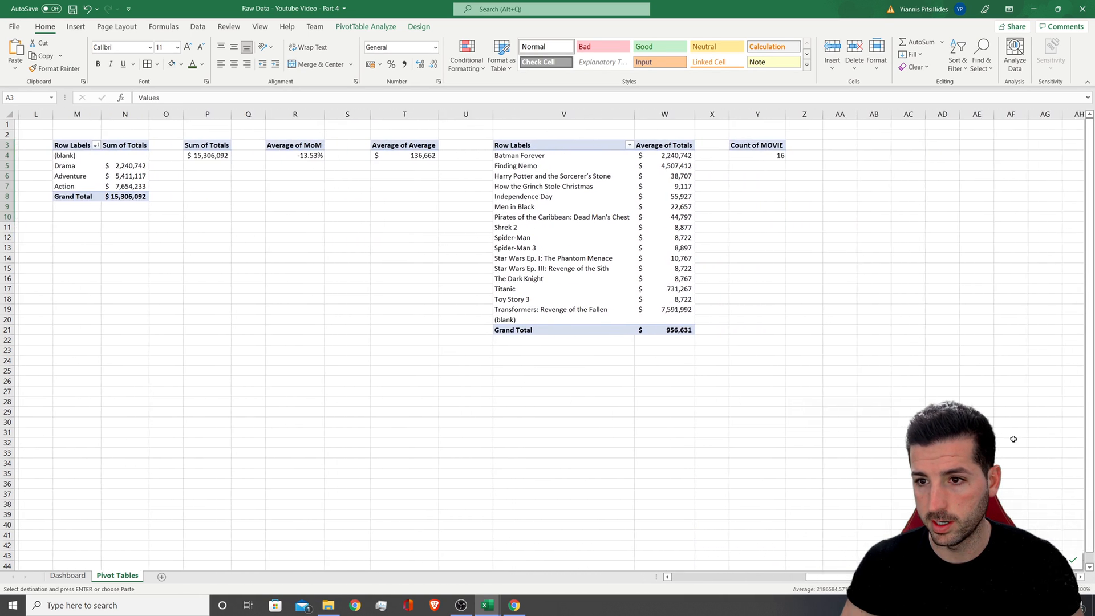
{"action": "left_click", "coordinate": [836, 145]}
{"action": "key", "text": "ctrl+v"}
- Widen column AB of the pasted pivot table so its monthly amounts fit
{"action": "key", "text": "ctrl"}
{"action": "left_click", "coordinate": [916, 162]}
{"action": "left_click_drag", "start_coordinate": [886, 115], "coordinate": [931, 115]}
{"action": "left_click", "coordinate": [909, 289]}
{"action": "left_click", "coordinate": [902, 187]}
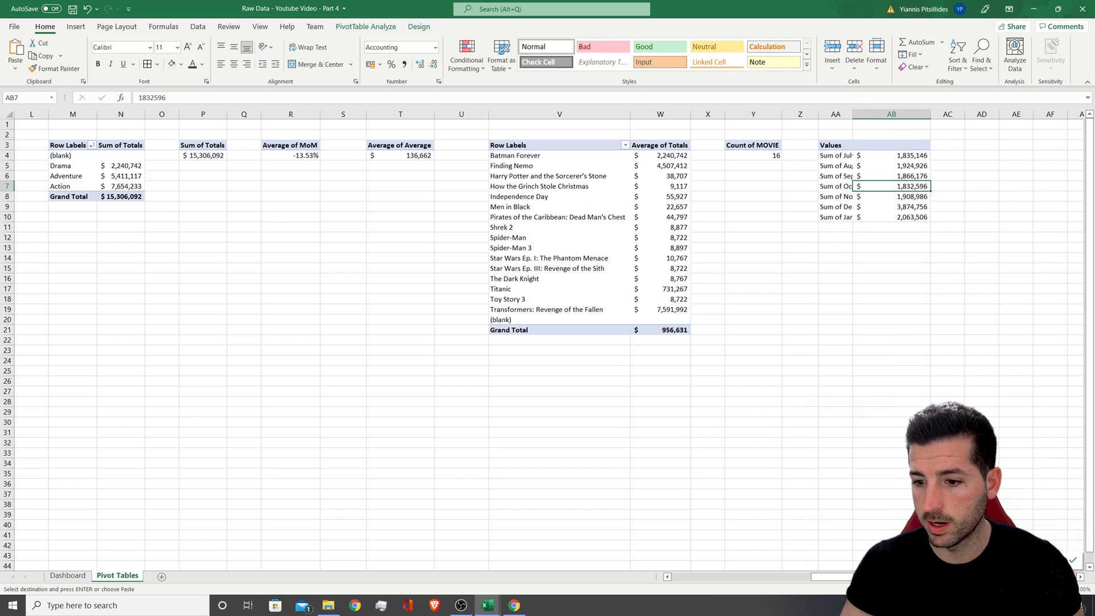
- Show the field list for the pasted pivot table and shrink the workbook window so the Values fields are accessible
{"action": "scroll", "coordinate": [1080, 576], "scroll_direction": "right", "scroll_amount": 3}
{"action": "right_click", "coordinate": [734, 186]}
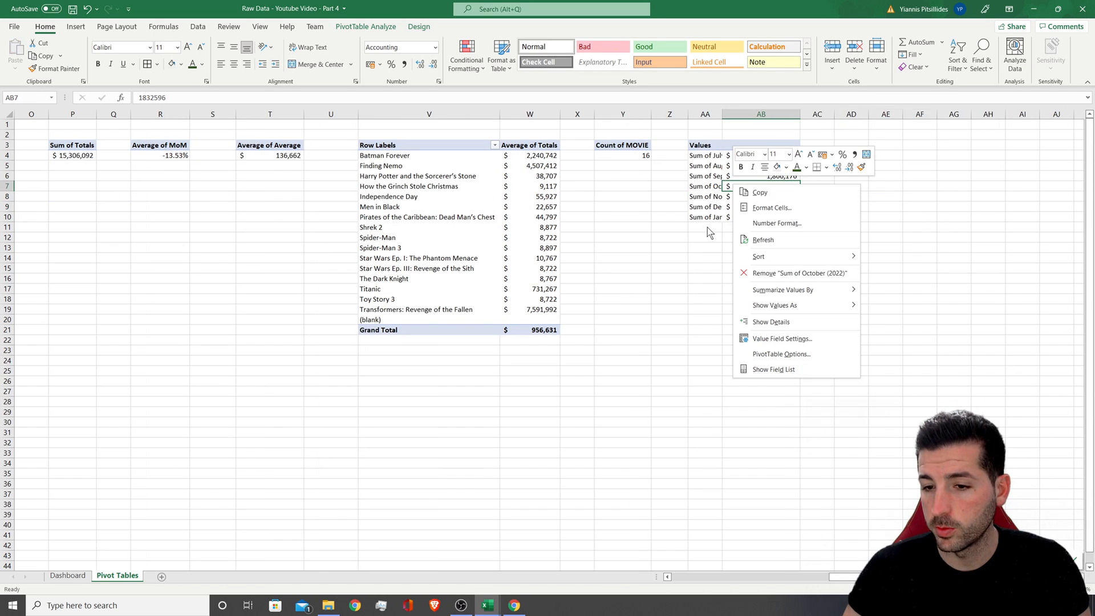
{"action": "left_click", "coordinate": [792, 370]}
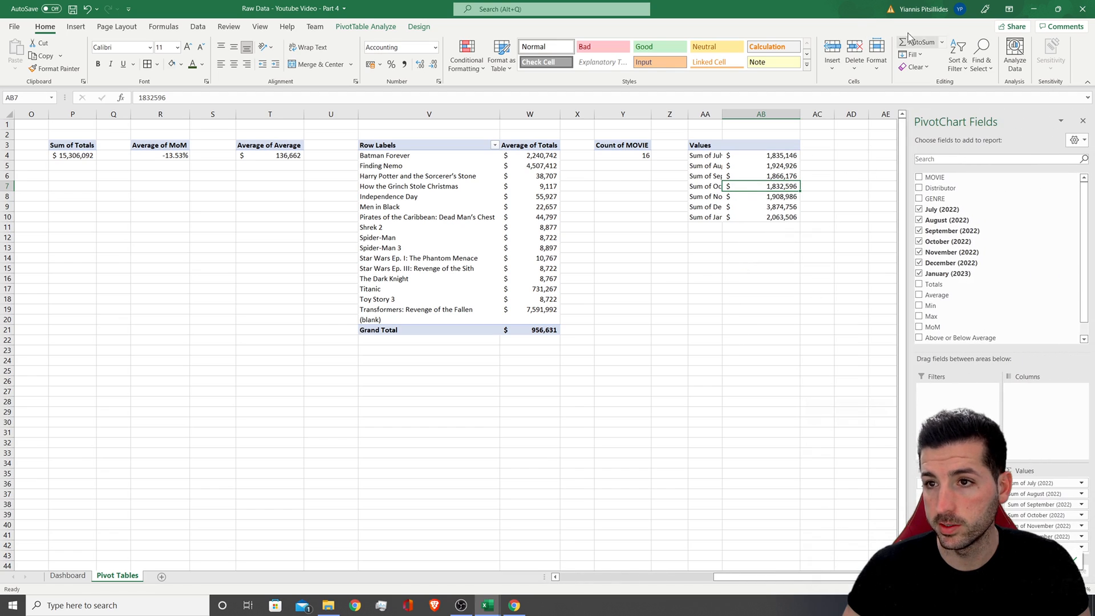
{"action": "left_click_drag", "start_coordinate": [800, 8], "coordinate": [626, 17]}
{"action": "left_click_drag", "start_coordinate": [919, 501], "coordinate": [632, 512]}
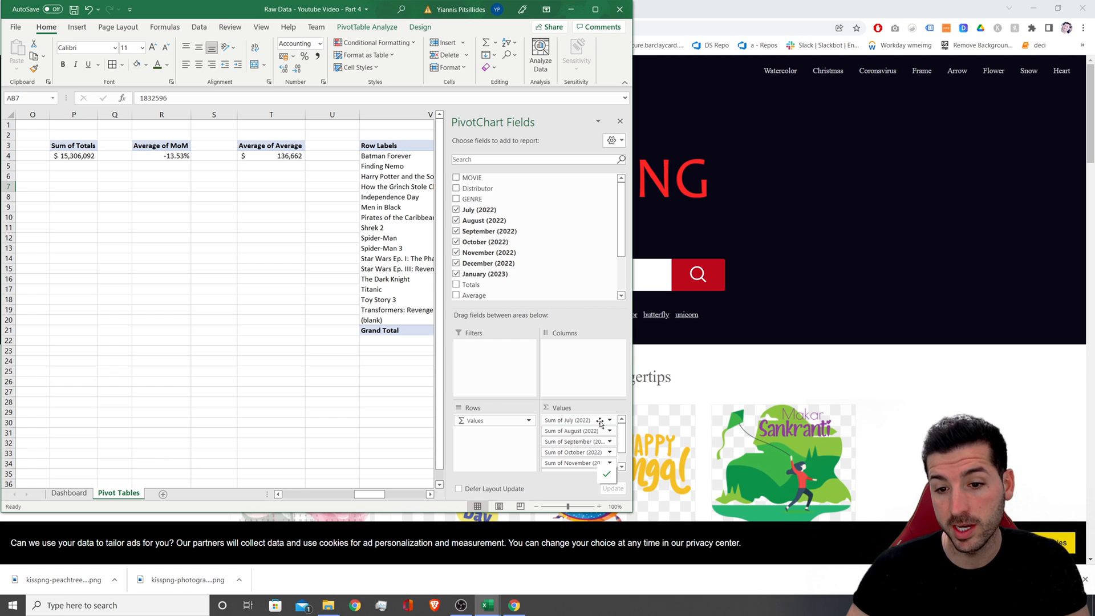
- Change the July (2022) and August (2022) value fields of the copied pivot table to summarize by Average
{"action": "left_click", "coordinate": [600, 422]}
{"action": "left_click", "coordinate": [587, 546]}
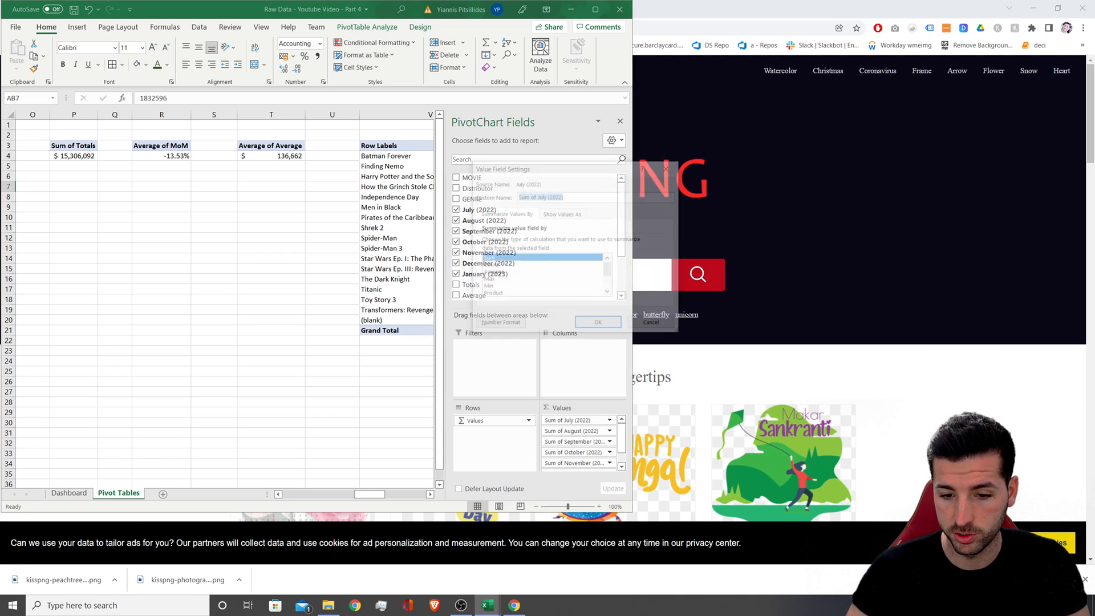
{"action": "left_click", "coordinate": [491, 273]}
{"action": "left_click", "coordinate": [597, 322]}
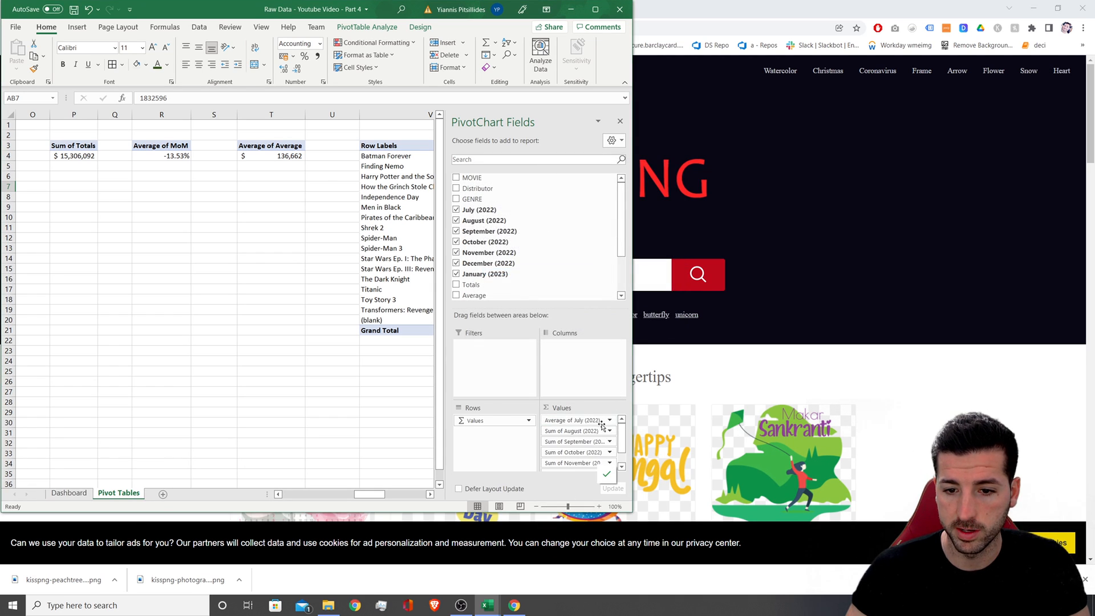
{"action": "left_click", "coordinate": [603, 431]}
{"action": "left_click", "coordinate": [592, 557]}
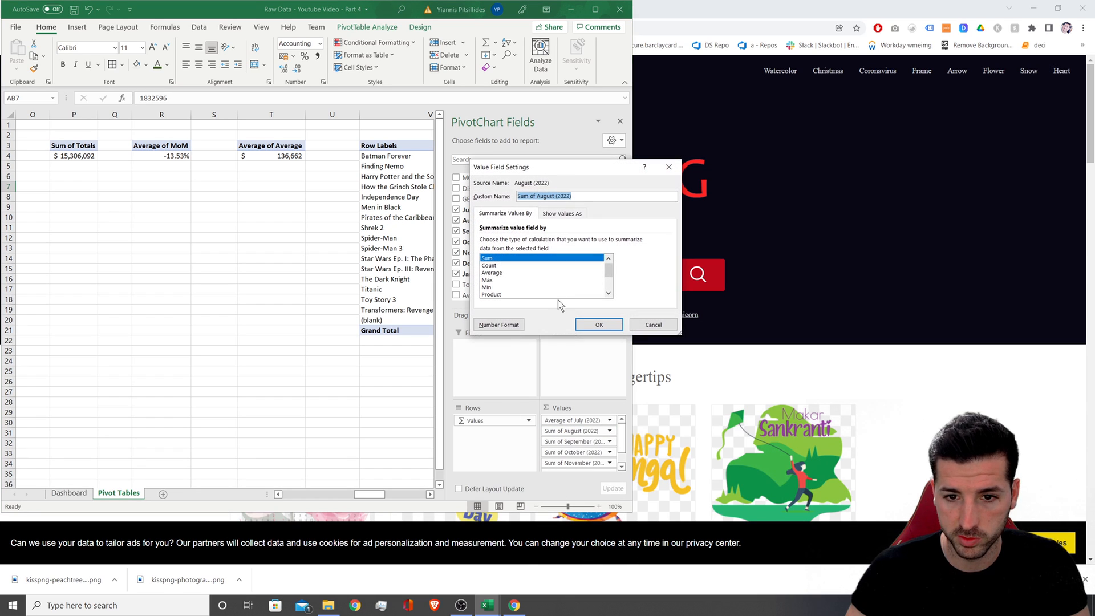
{"action": "left_click", "coordinate": [516, 274]}
{"action": "left_click", "coordinate": [588, 325]}
- Set the September (2022) and October (2022) value fields to summarize by Average instead of Sum
{"action": "left_click", "coordinate": [609, 442]}
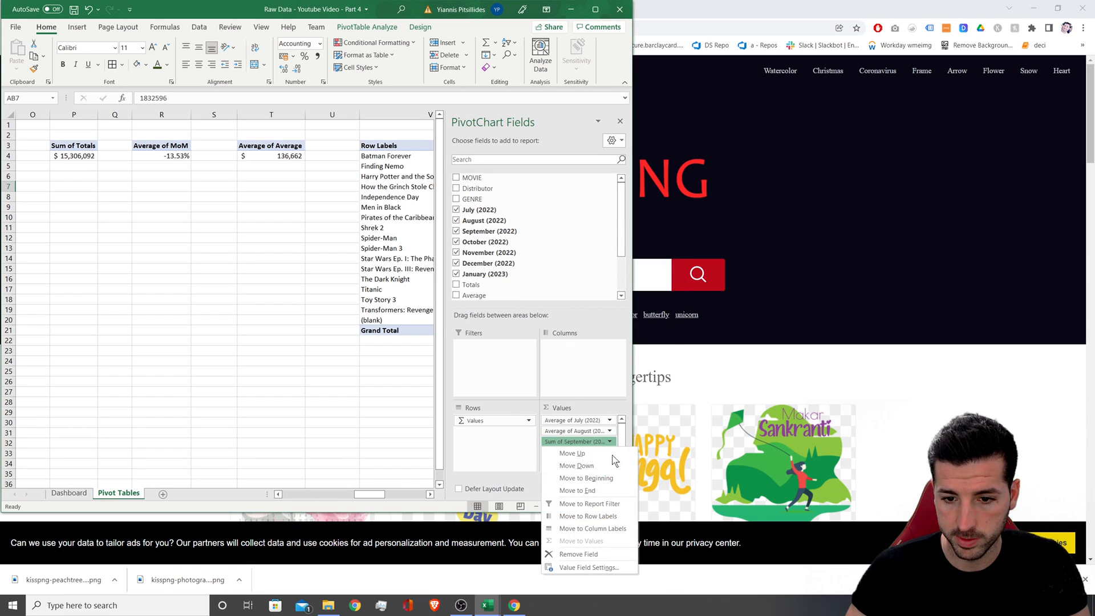
{"action": "left_click", "coordinate": [589, 567]}
{"action": "left_click", "coordinate": [521, 273]}
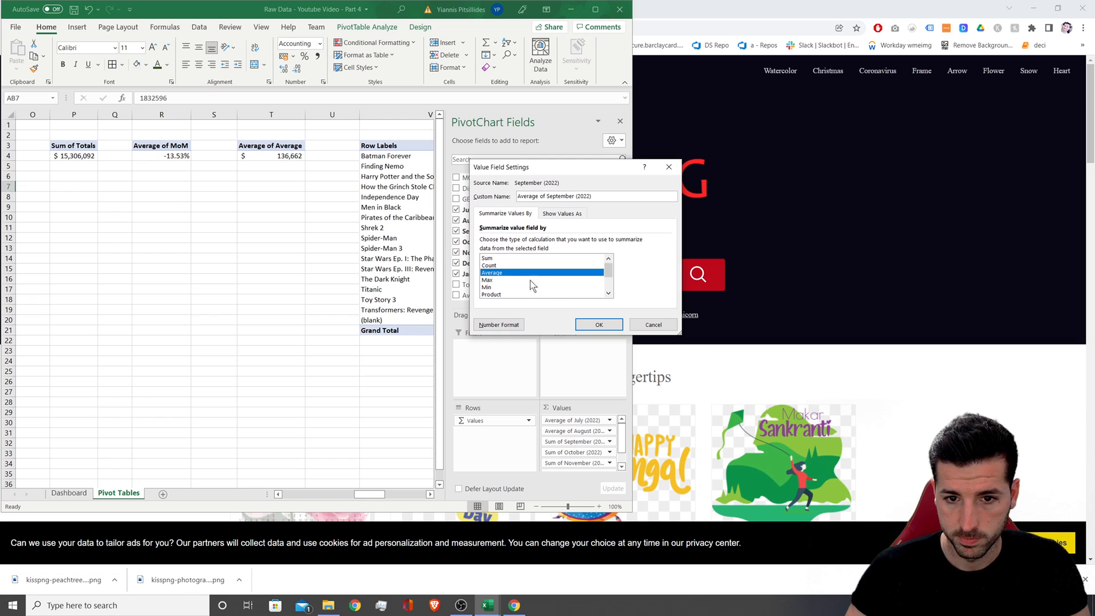
{"action": "left_click", "coordinate": [599, 325]}
{"action": "left_click", "coordinate": [609, 452]}
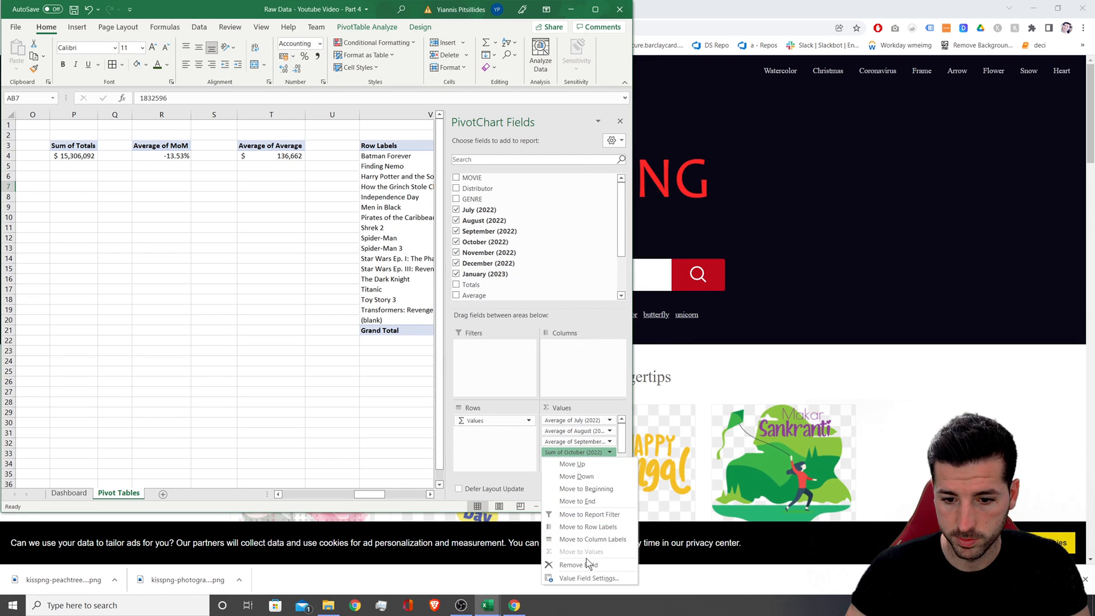
{"action": "left_click", "coordinate": [588, 577]}
{"action": "left_click", "coordinate": [504, 273]}
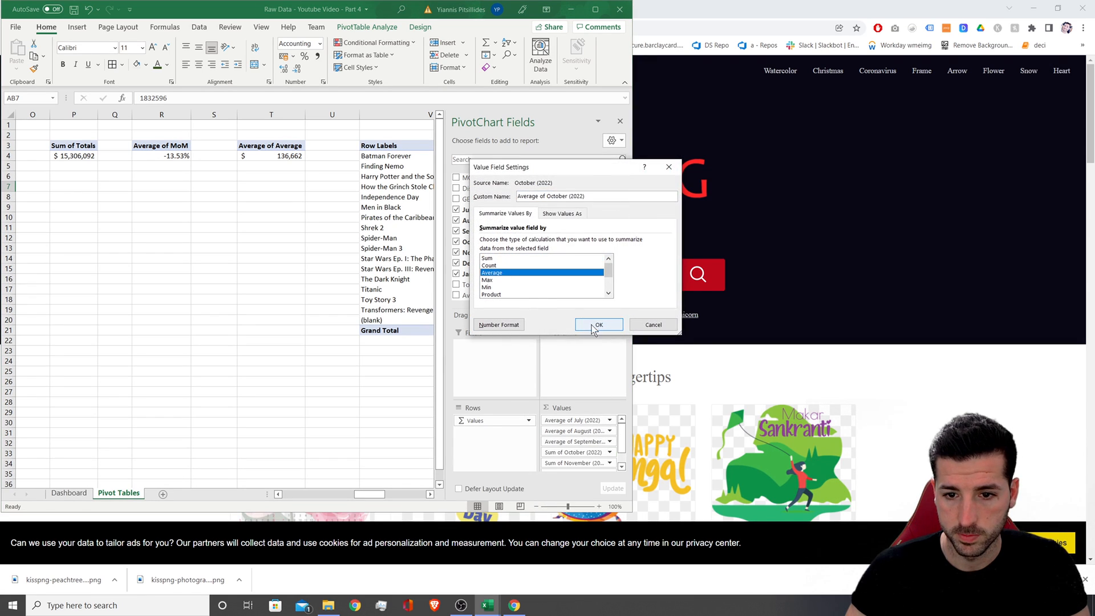
{"action": "left_click", "coordinate": [599, 324]}
- Summarize the November (2022) and December (2022) value fields by Average
{"action": "left_click", "coordinate": [609, 463]}
{"action": "left_click", "coordinate": [589, 452]}
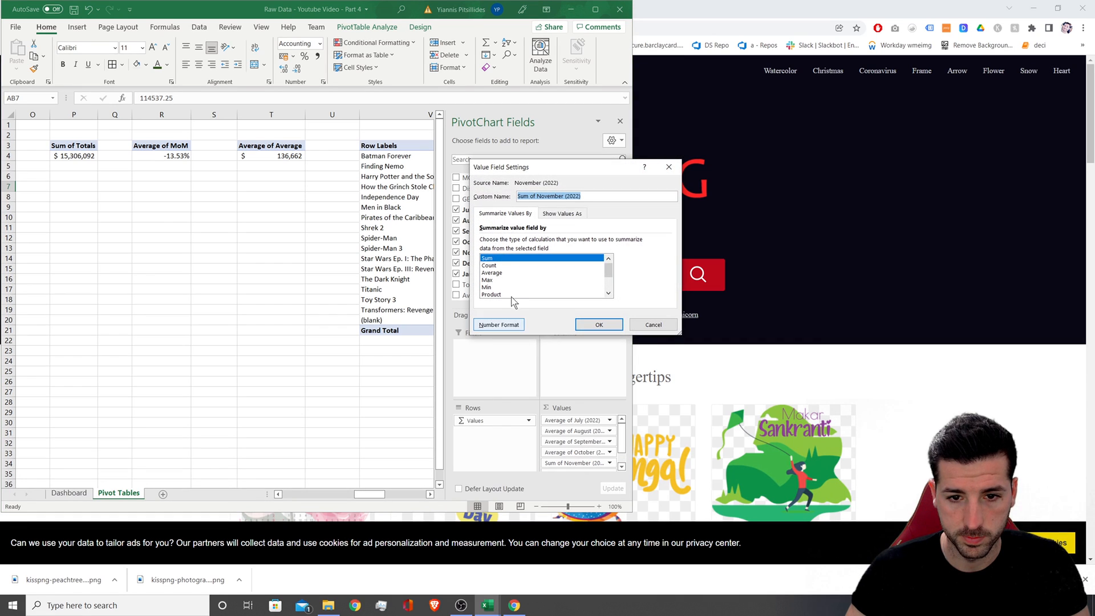
{"action": "left_click", "coordinate": [509, 276]}
{"action": "left_click", "coordinate": [599, 325]}
{"action": "scroll", "coordinate": [573, 425], "scroll_direction": "down", "scroll_amount": 1}
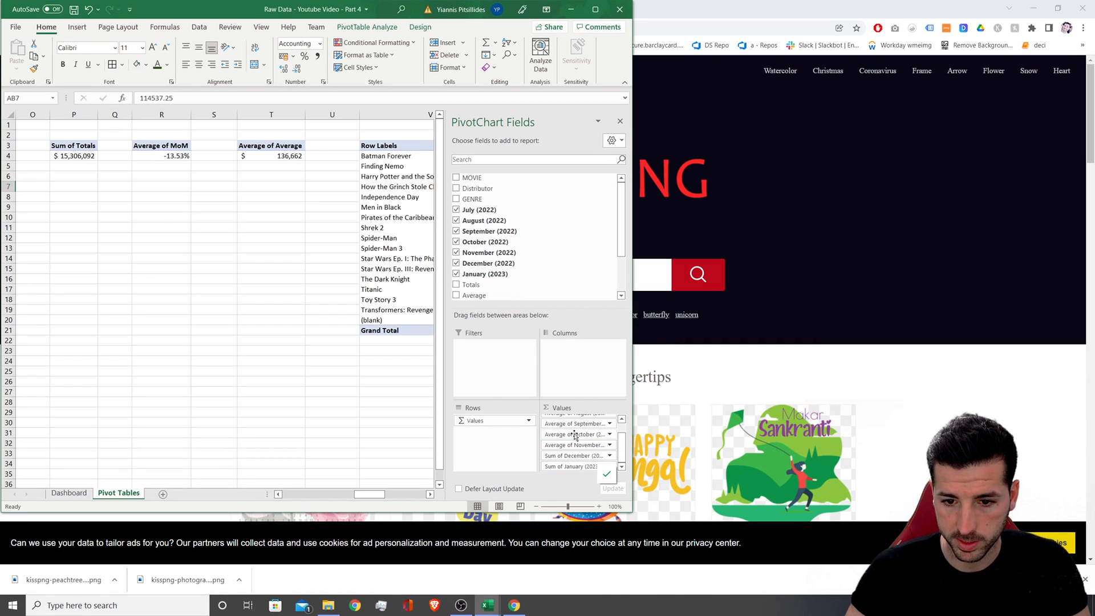
{"action": "left_click", "coordinate": [586, 456]}
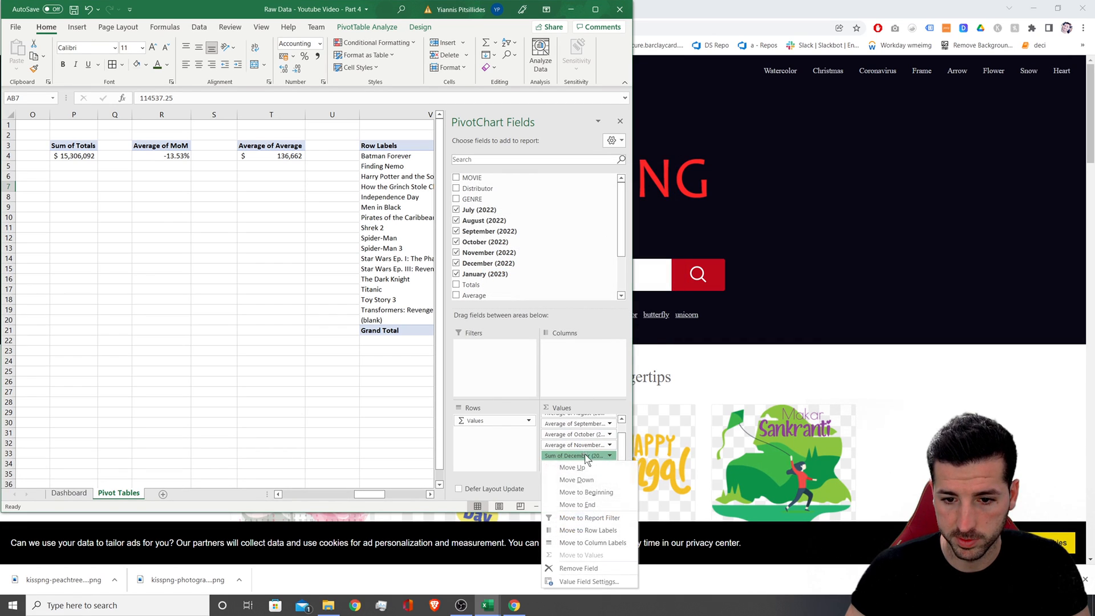
{"action": "left_click", "coordinate": [587, 581]}
{"action": "left_click", "coordinate": [513, 272]}
{"action": "left_click", "coordinate": [596, 325]}
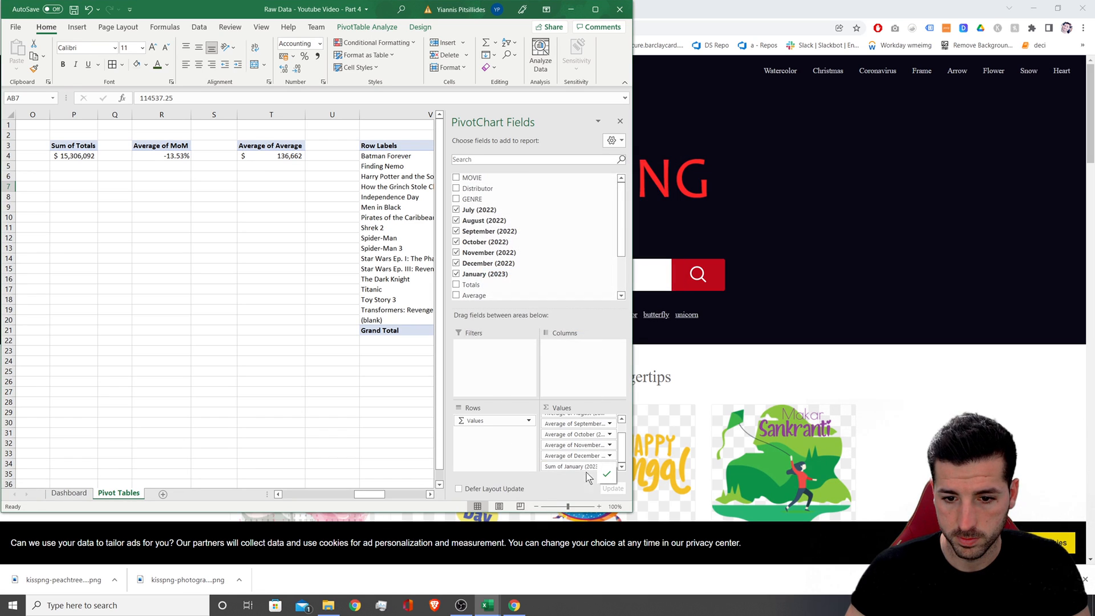
- Summarize the January (2023) value field by Average and maximize the workbook window
{"action": "left_click", "coordinate": [585, 466]}
{"action": "left_click", "coordinate": [579, 454]}
{"action": "left_click", "coordinate": [502, 273]}
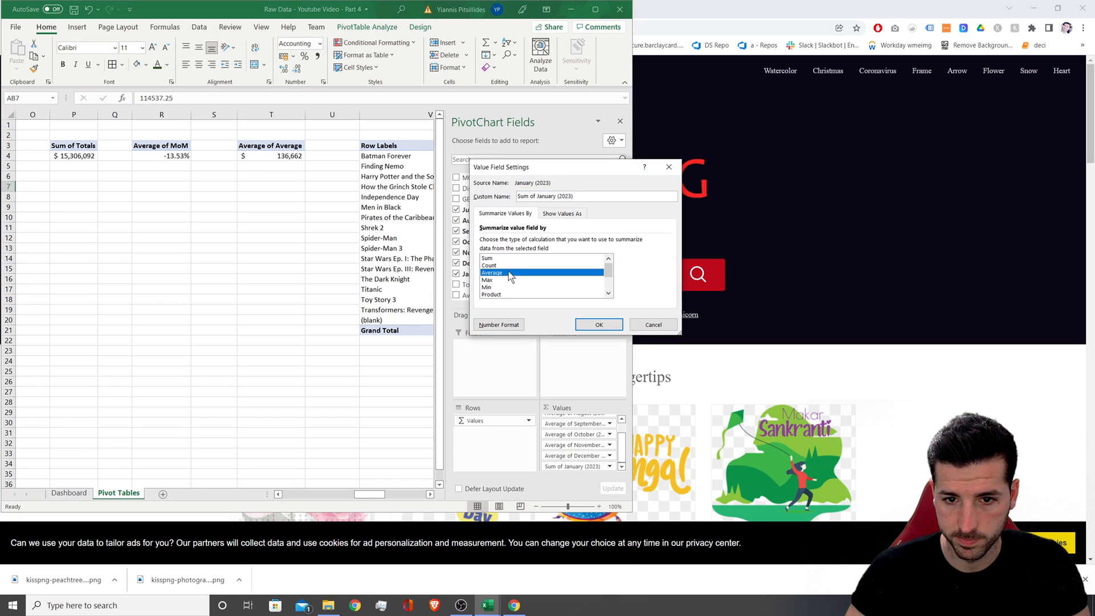
{"action": "left_click", "coordinate": [599, 325]}
{"action": "left_click", "coordinate": [596, 12]}
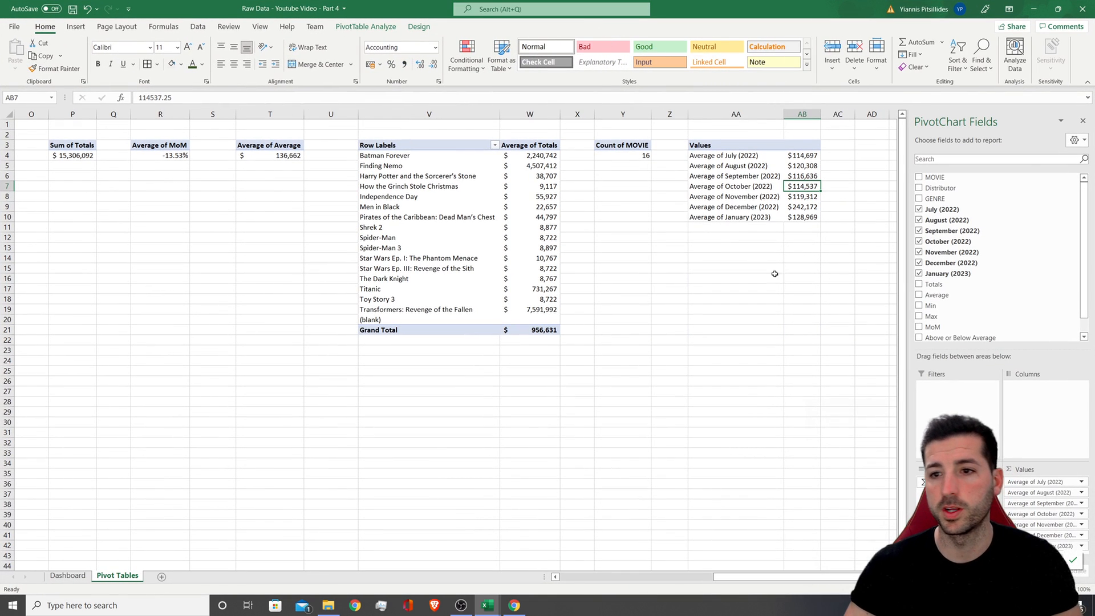
- Insert a clustered bar chart based on the monthly averages pivot table at AA3
{"action": "left_click", "coordinate": [742, 166]}
{"action": "left_click", "coordinate": [76, 26]}
{"action": "left_click", "coordinate": [444, 57]}
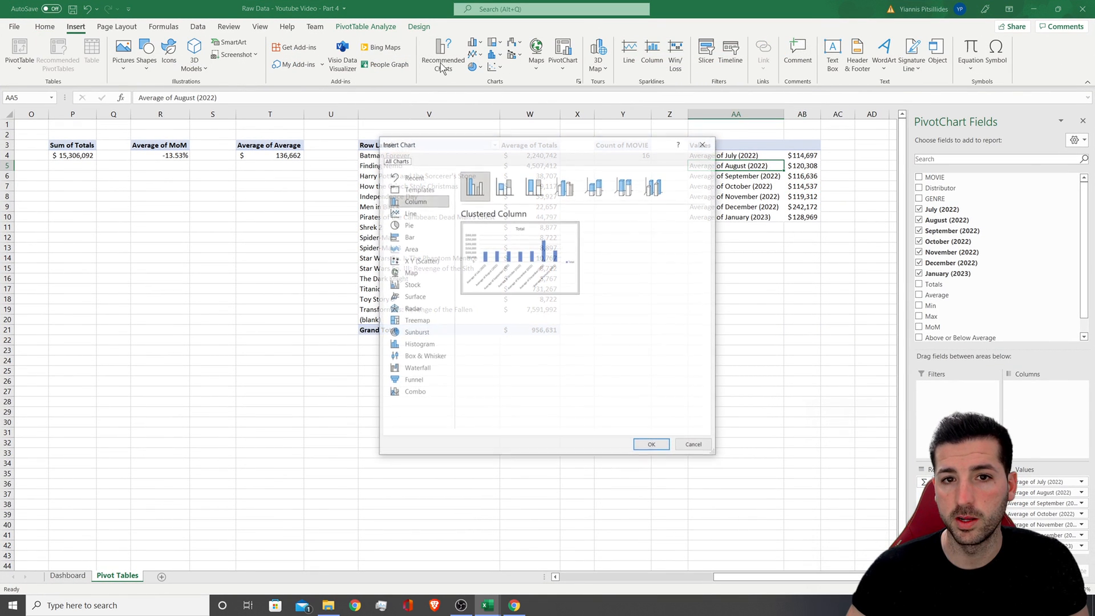
{"action": "left_click", "coordinate": [420, 239]}
{"action": "mouse_move", "coordinate": [506, 285]}
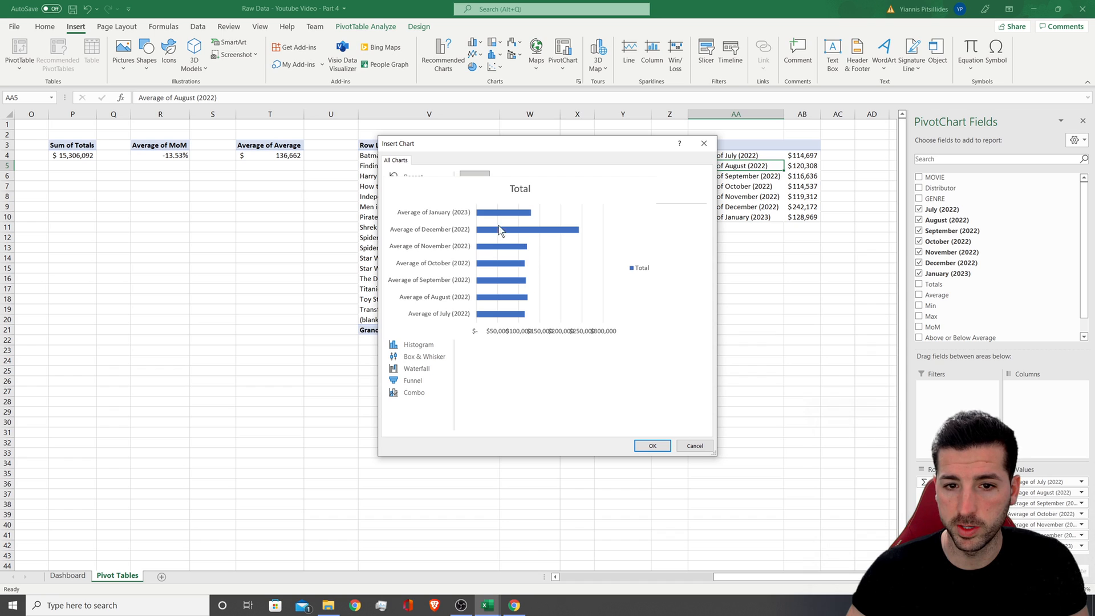
{"action": "left_click", "coordinate": [651, 446]}
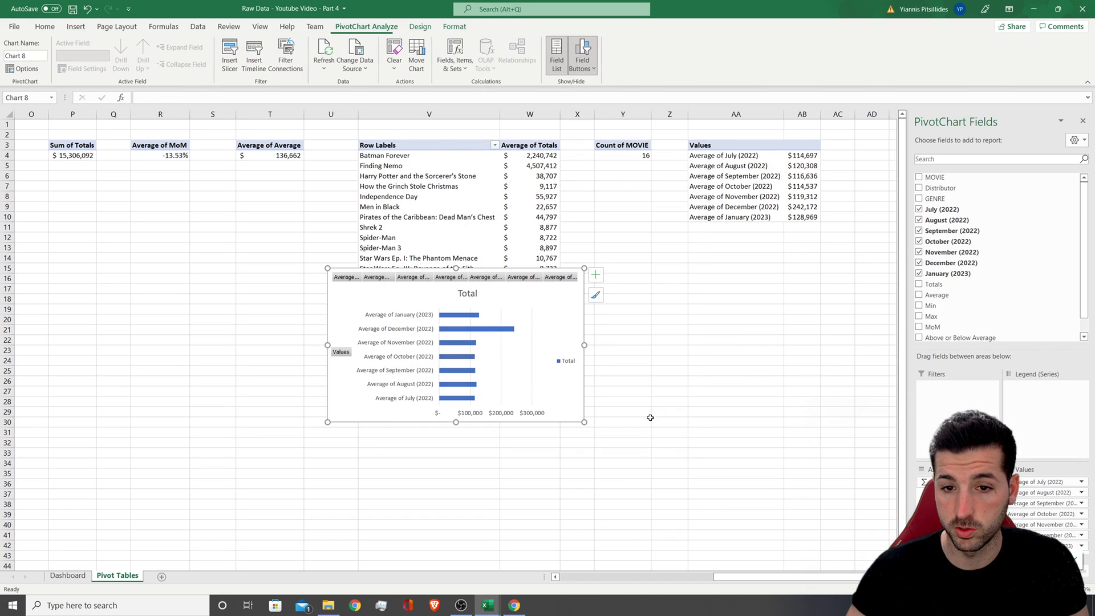
- Cut the new bar chart from the Pivot Tables sheet and paste it into the Dashboard sheet below the Average Revenue Summary heading
{"action": "left_click_drag", "start_coordinate": [532, 267], "coordinate": [809, 238]}
{"action": "key", "text": "ctrl+x"}
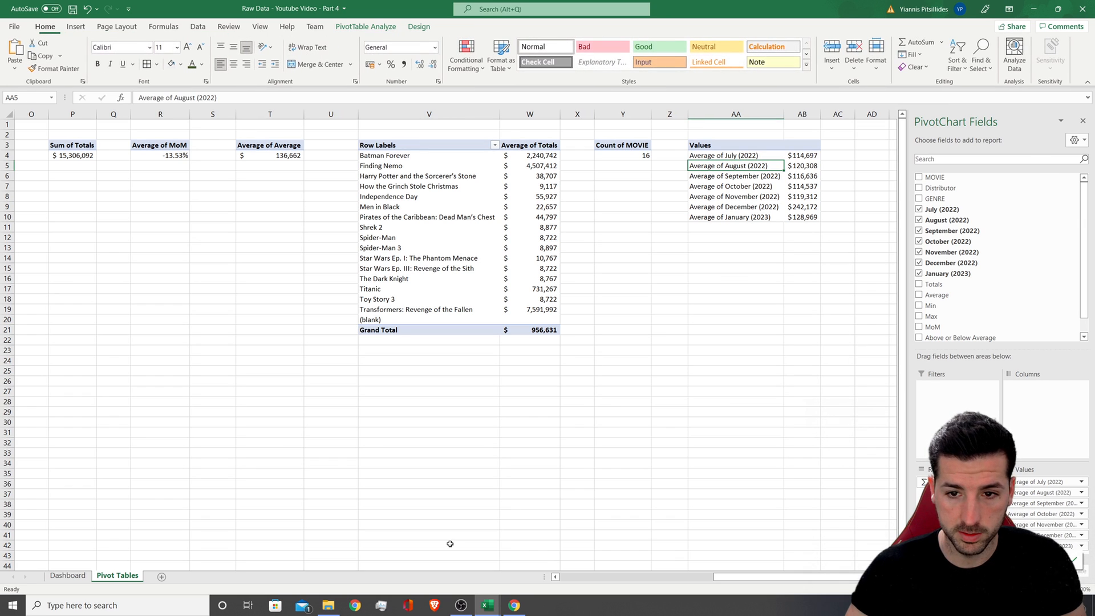
{"action": "left_click", "coordinate": [67, 576]}
{"action": "left_click", "coordinate": [186, 509]}
{"action": "key", "text": "ctrl+v"}
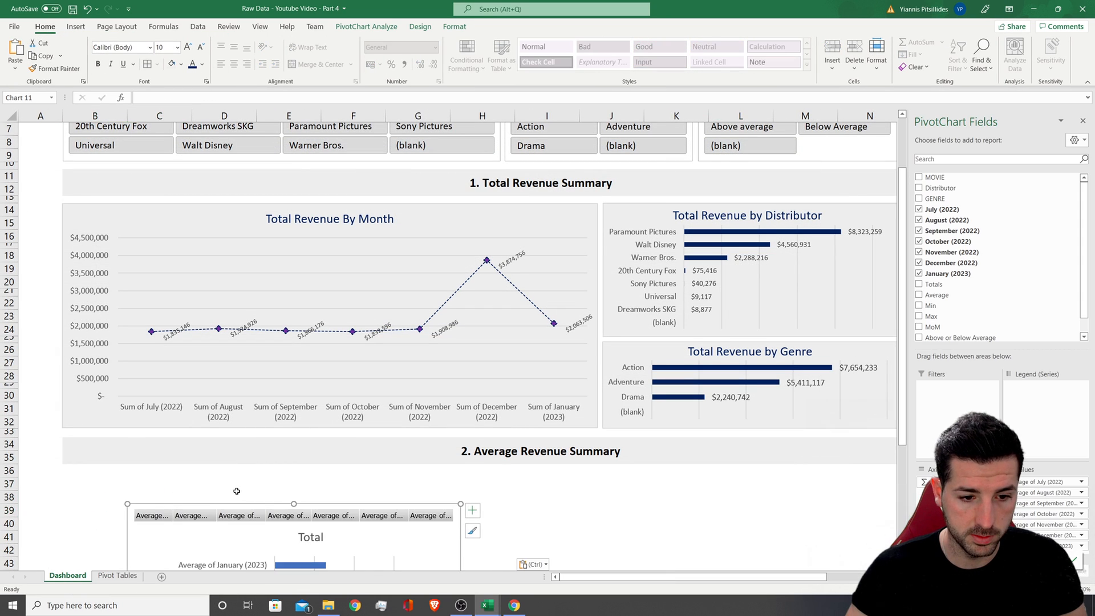
- Align the pasted chart with the heading's left edge around row 37 and widen it to reach column G
{"action": "scroll", "coordinate": [237, 489], "scroll_direction": "down", "scroll_amount": 5}
{"action": "left_click_drag", "start_coordinate": [370, 330], "coordinate": [300, 304]}
{"action": "left_click_drag", "start_coordinate": [394, 403], "coordinate": [422, 403]}
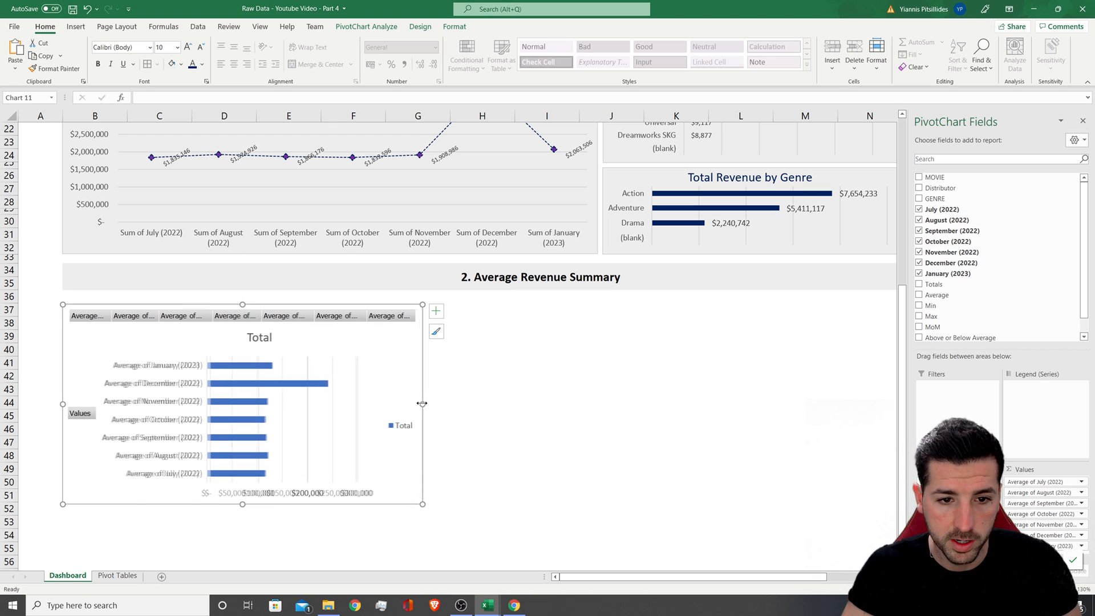
- Hide all field buttons on the bar chart and change its title to "Average Revenue Per Month"
{"action": "right_click", "coordinate": [84, 317]}
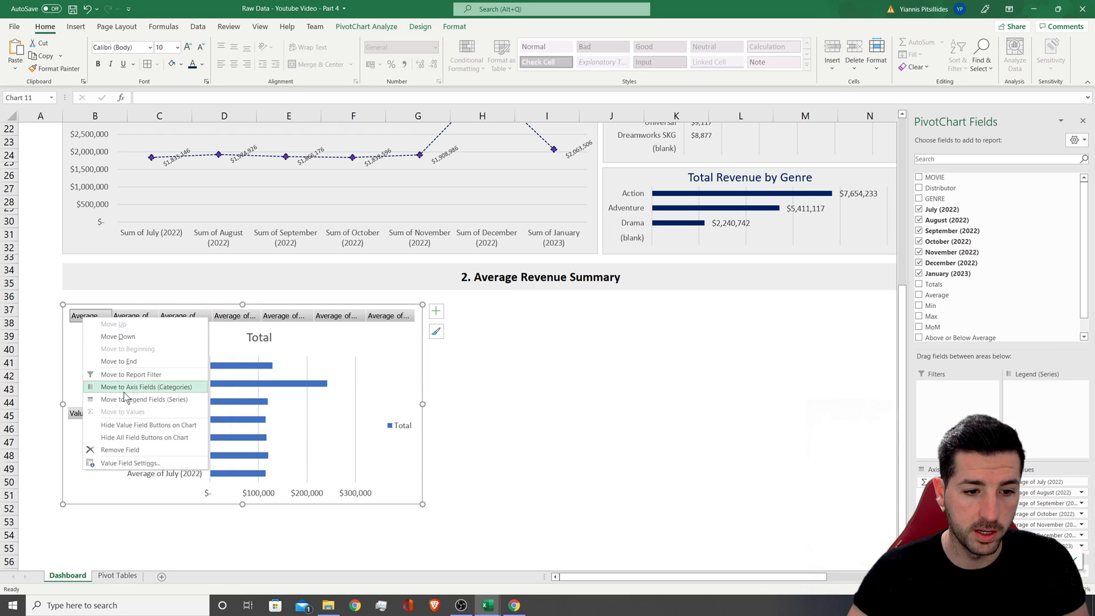
{"action": "left_click", "coordinate": [140, 438]}
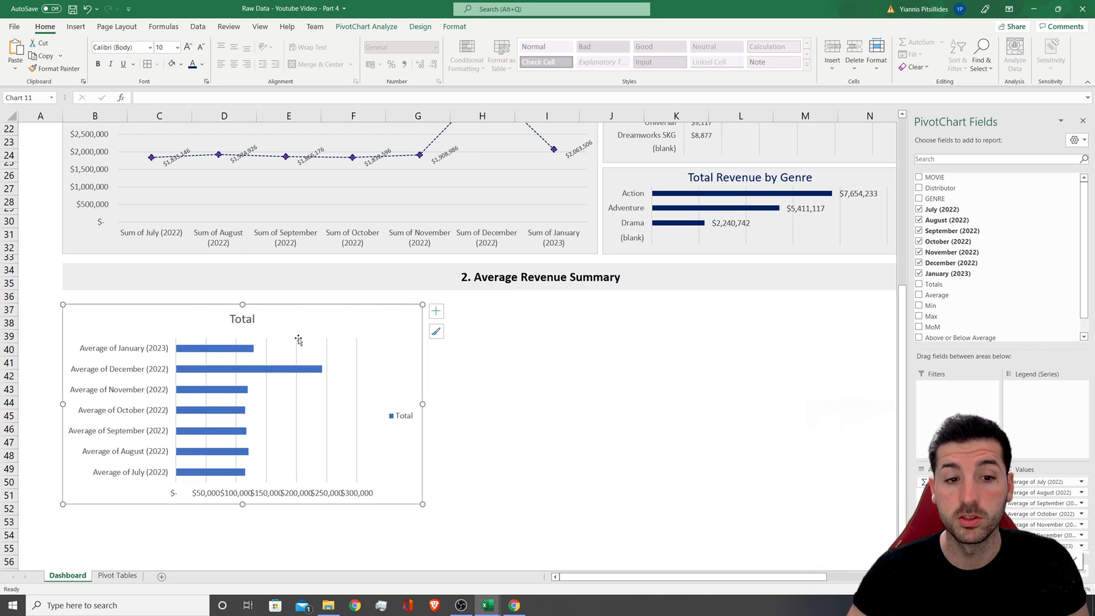
{"action": "double_click", "coordinate": [236, 321]}
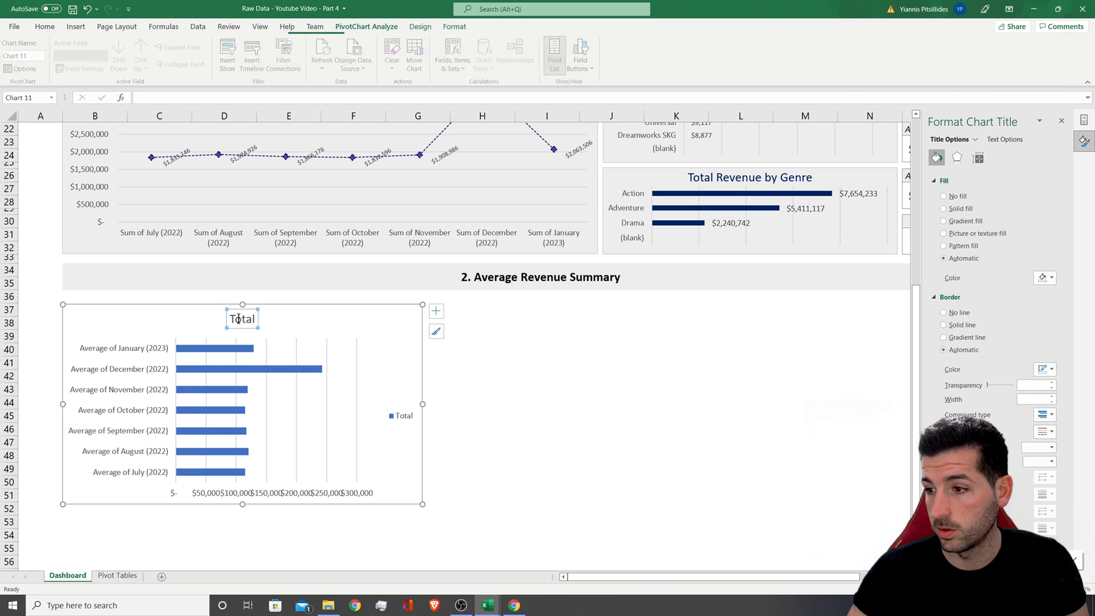
{"action": "double_click", "coordinate": [245, 322]}
{"action": "type", "text": "Av"}
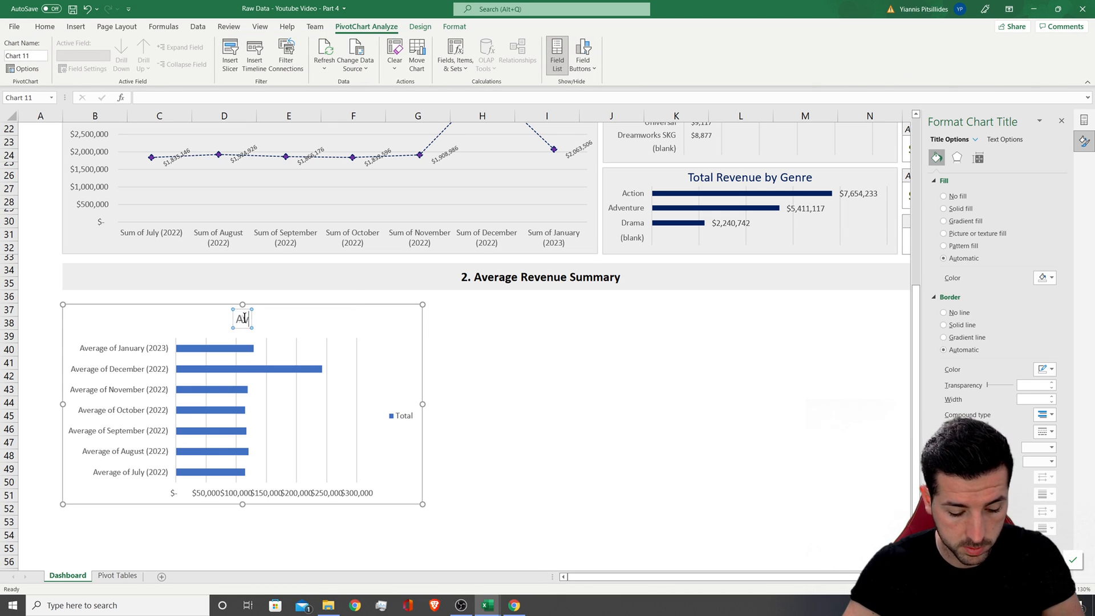
{"action": "type", "text": "erage Reven"}
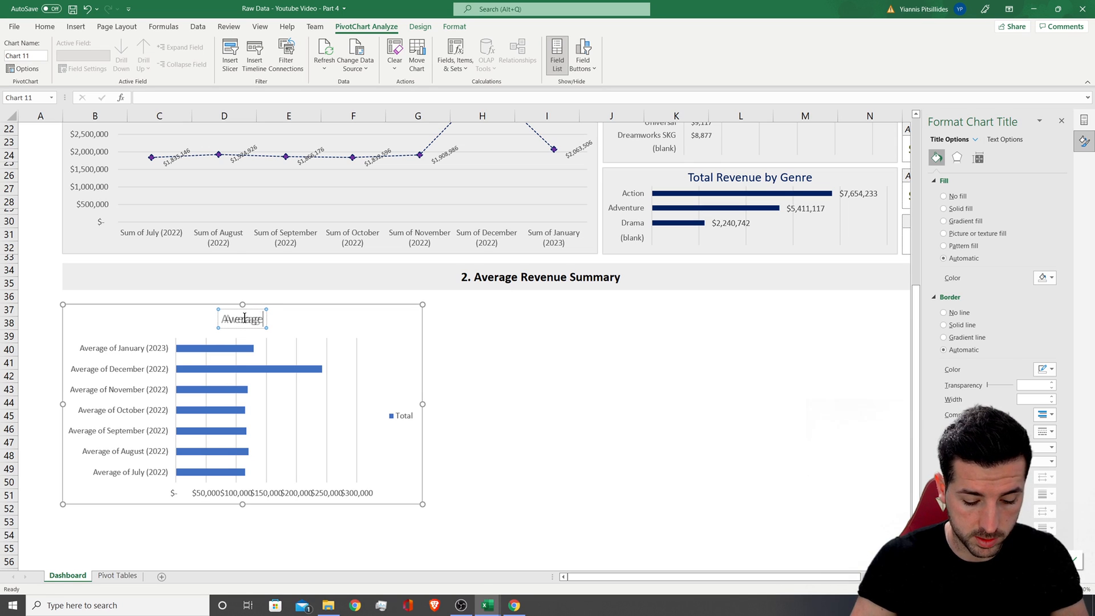
{"action": "type", "text": "Per Month"}
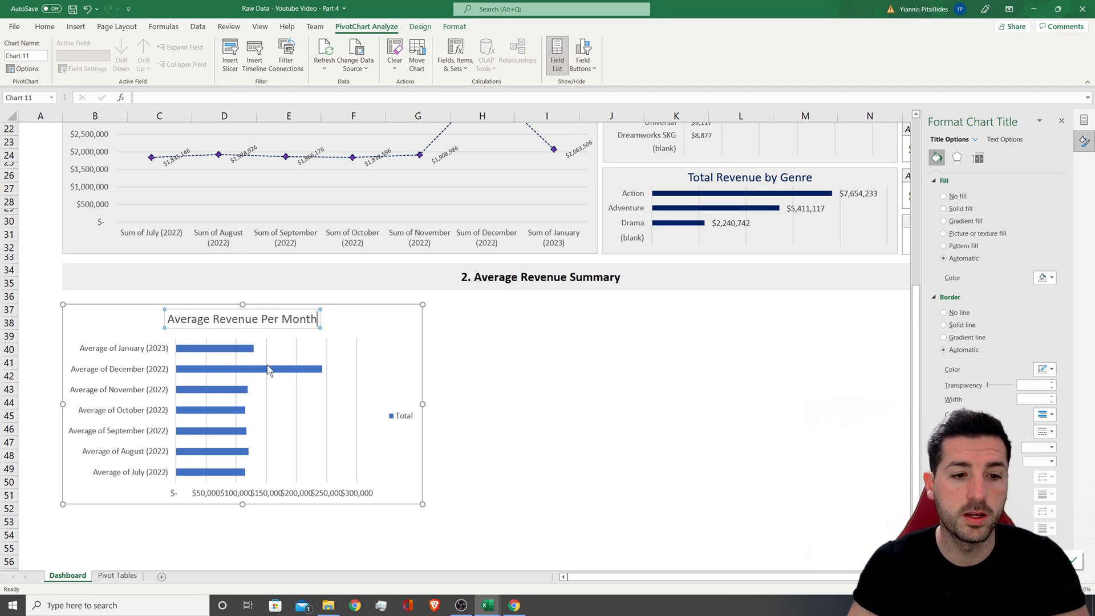
- Add data labels to the chart's bars and remove its value axis and legend
{"action": "right_click", "coordinate": [215, 351]}
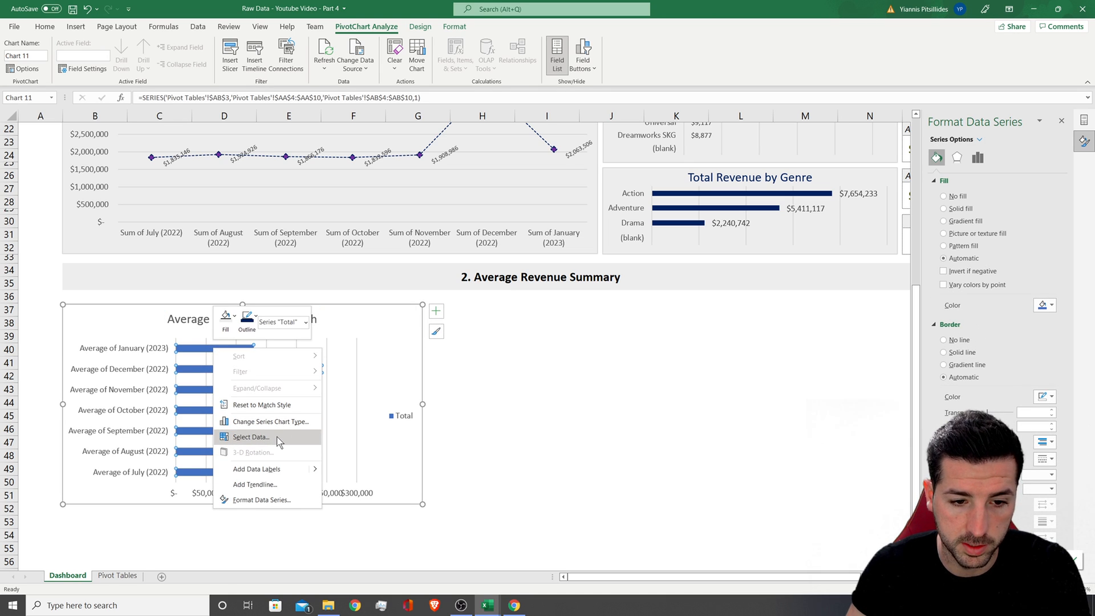
{"action": "left_click", "coordinate": [258, 469]}
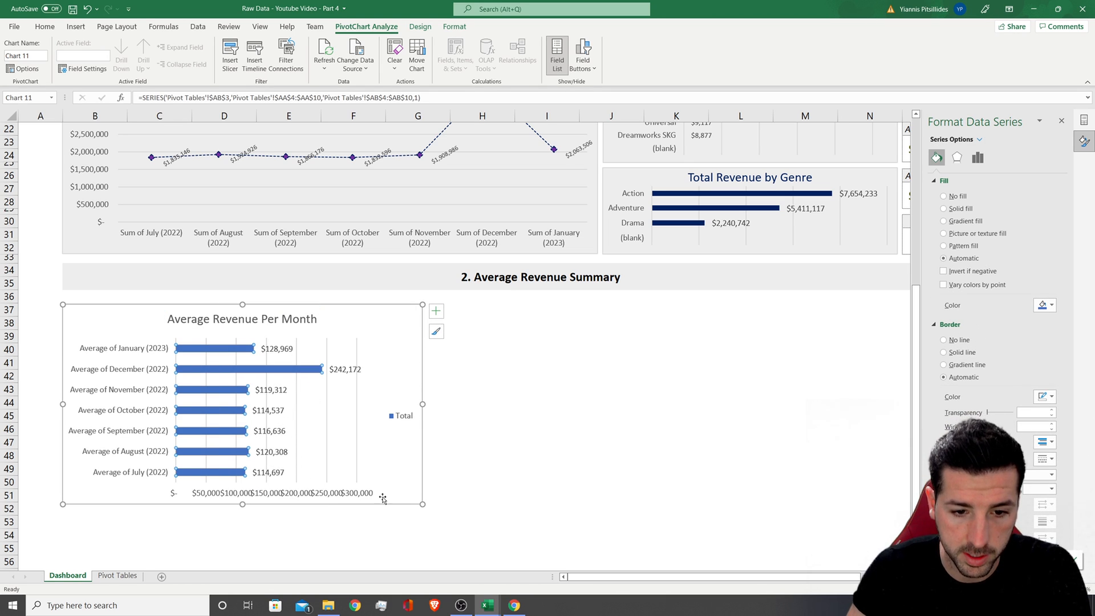
{"action": "left_click", "coordinate": [348, 494]}
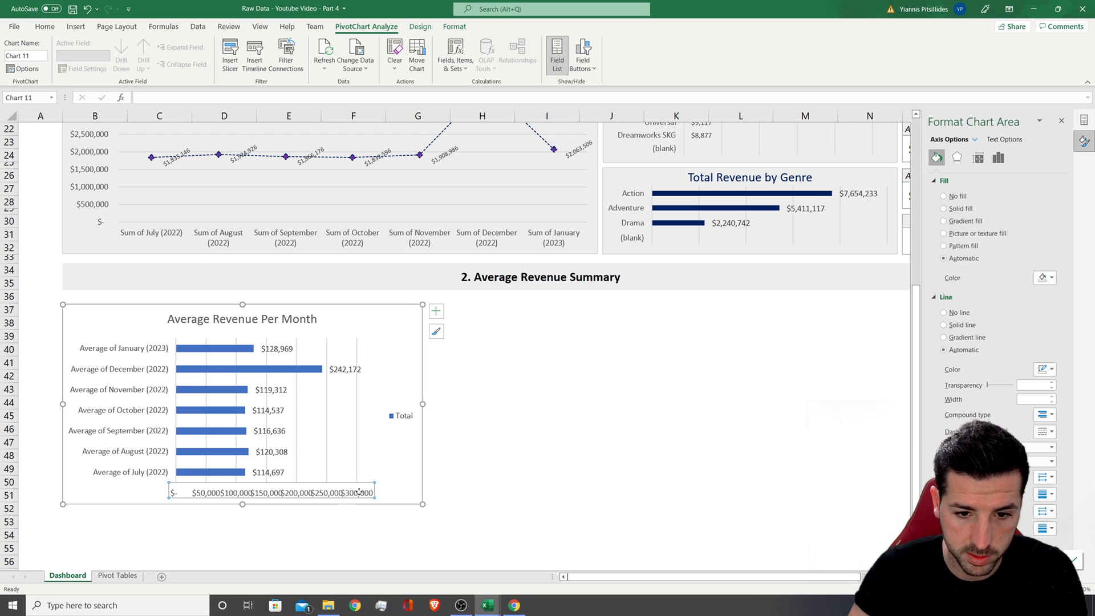
{"action": "key", "text": "Delete"}
{"action": "left_click", "coordinate": [413, 422]}
{"action": "key", "text": "Delete"}
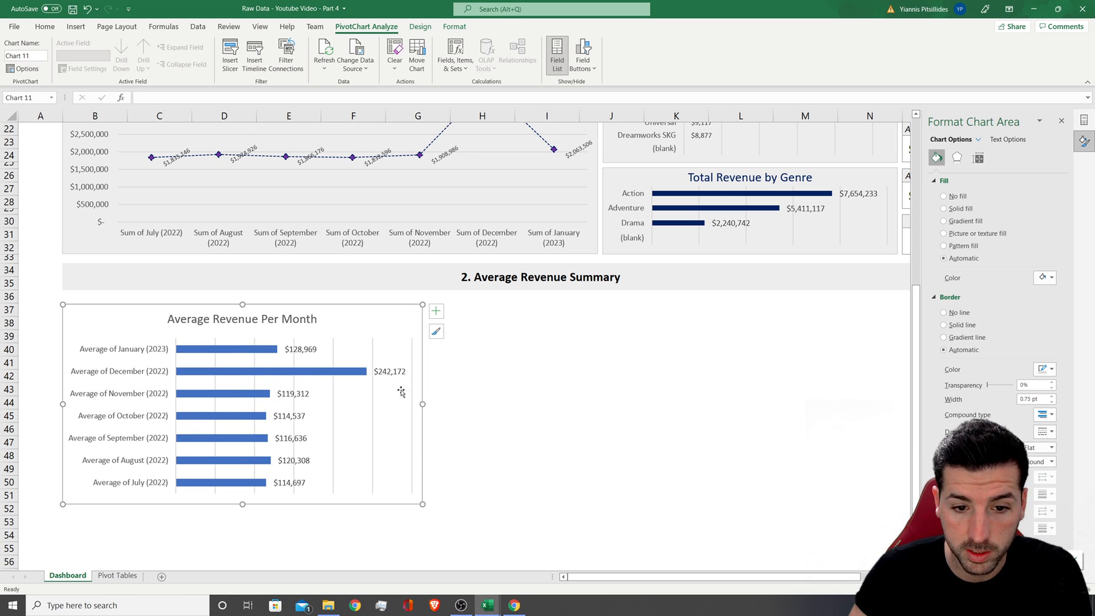
- Fill the Average Revenue Per Month chart area with light gray and color its title dark blue
{"action": "right_click", "coordinate": [382, 311]}
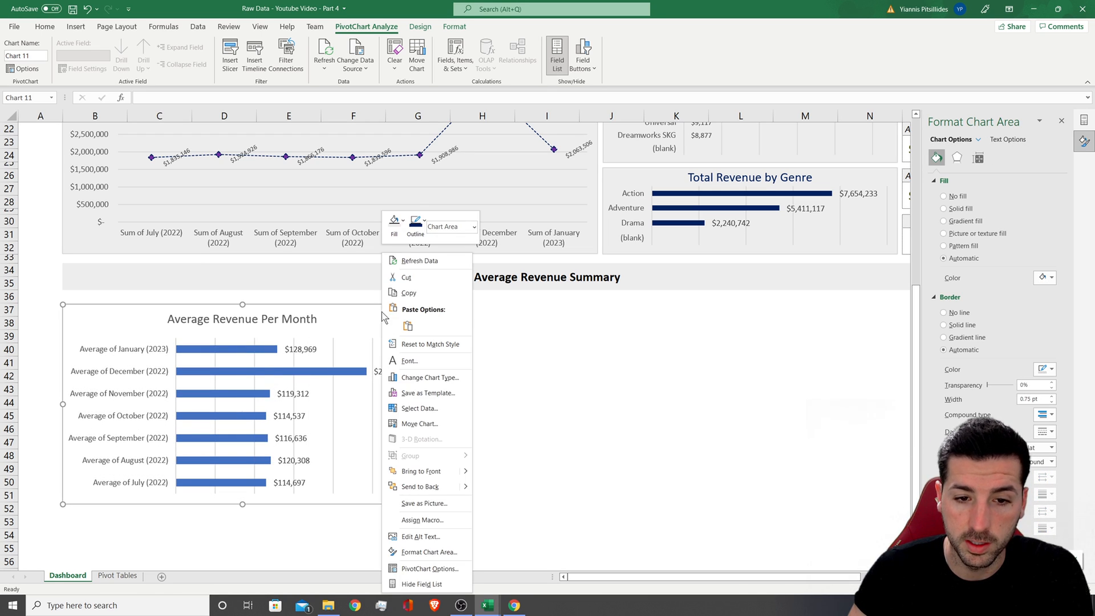
{"action": "left_click", "coordinate": [395, 221]}
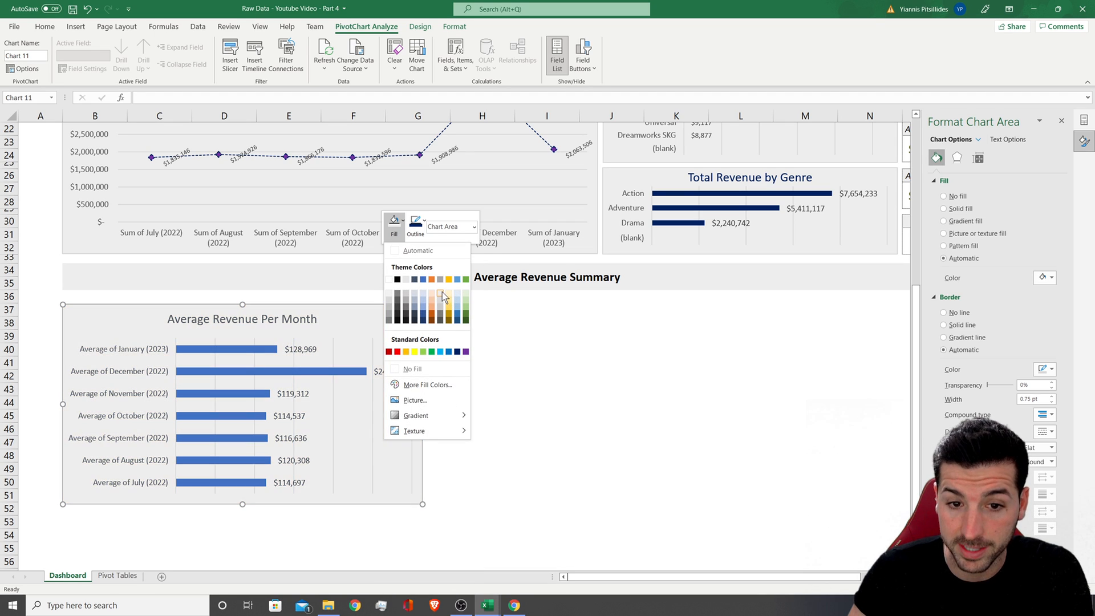
{"action": "left_click", "coordinate": [442, 293]}
{"action": "left_click", "coordinate": [246, 320]}
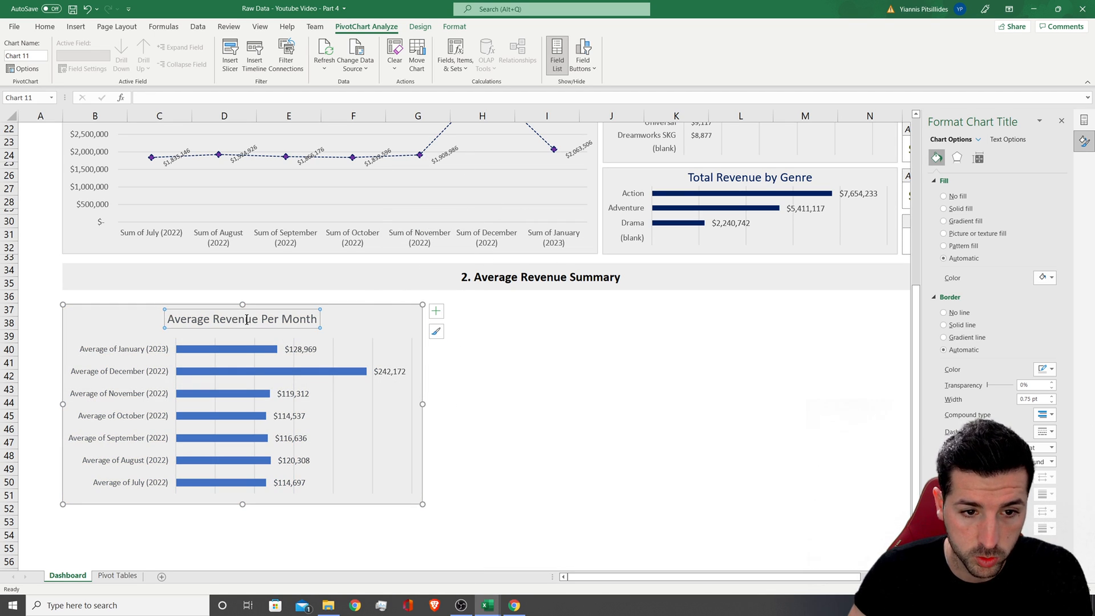
{"action": "triple_click", "coordinate": [275, 322]}
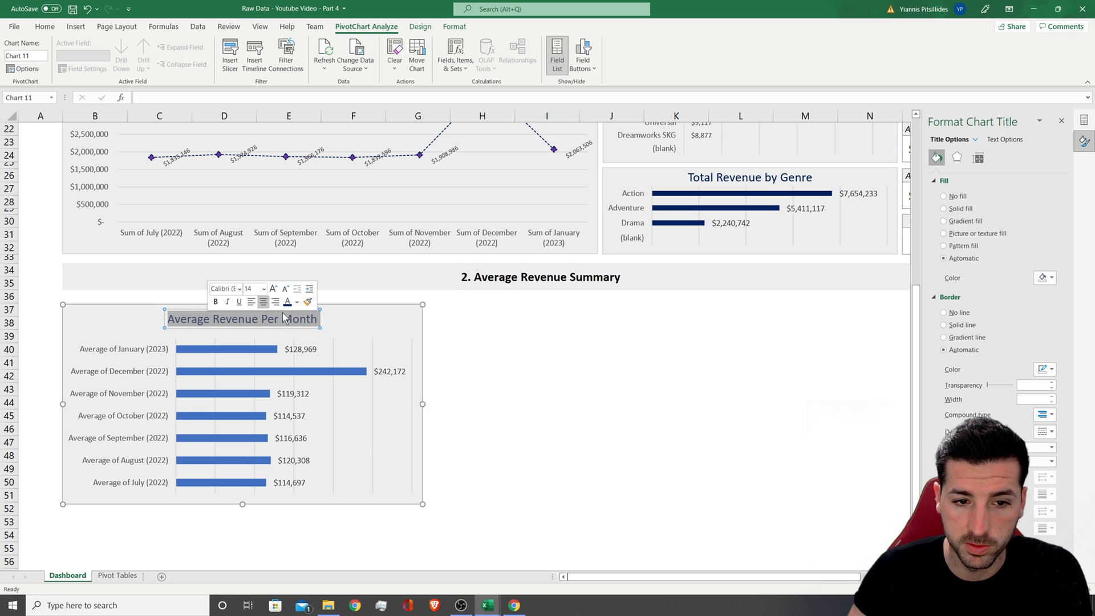
- Fill the bars of the Average Revenue Per Month chart with dark blue
{"action": "left_click", "coordinate": [240, 358]}
{"action": "right_click", "coordinate": [240, 360]}
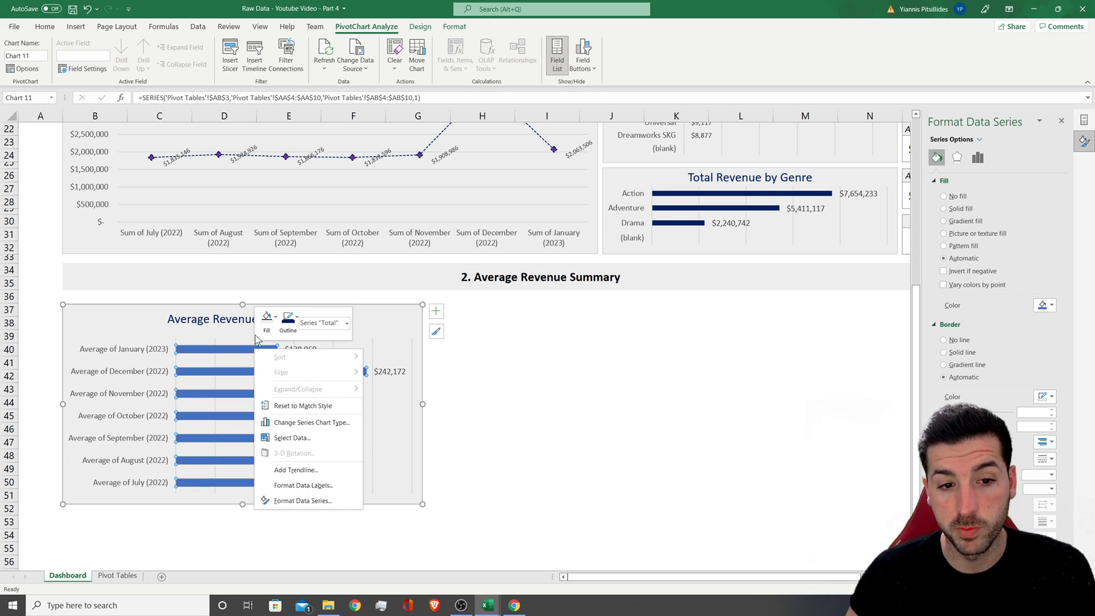
{"action": "left_click", "coordinate": [267, 321]}
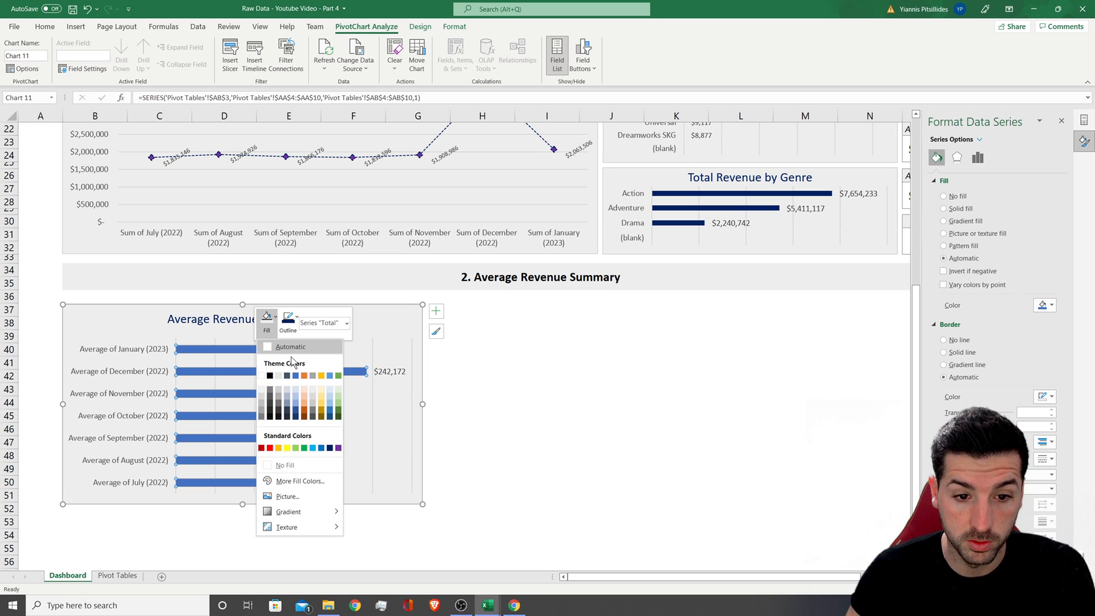
{"action": "left_click", "coordinate": [329, 448]}
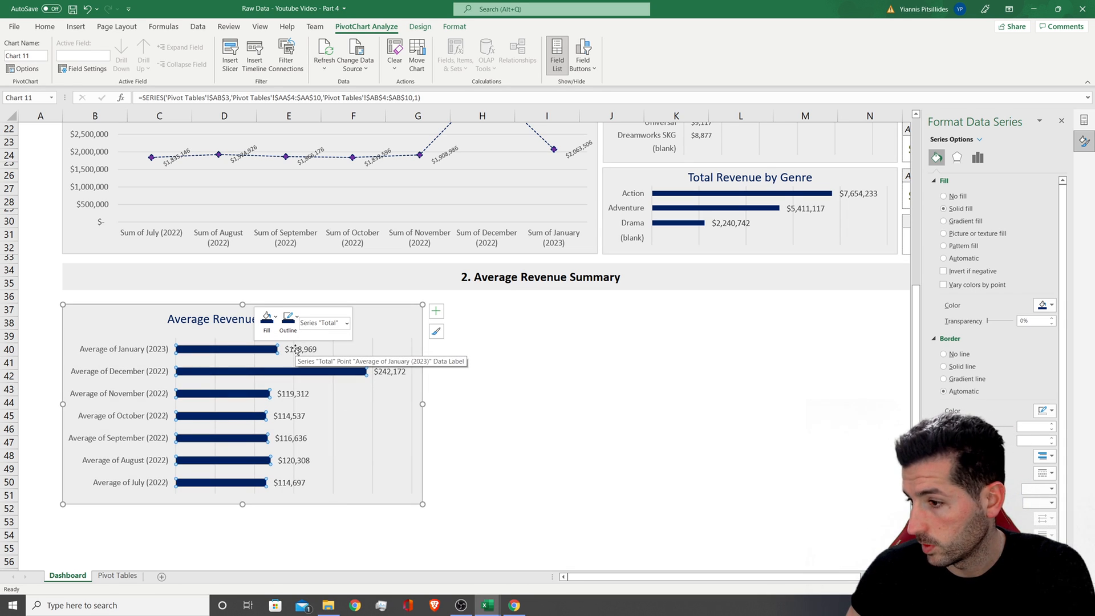
- Fill the bars of the Average Revenue Per Month chart with a pale light blue
{"action": "scroll", "coordinate": [295, 349], "scroll_direction": "down", "scroll_amount": 1}
{"action": "right_click", "coordinate": [239, 297]}
{"action": "left_click", "coordinate": [251, 280]}
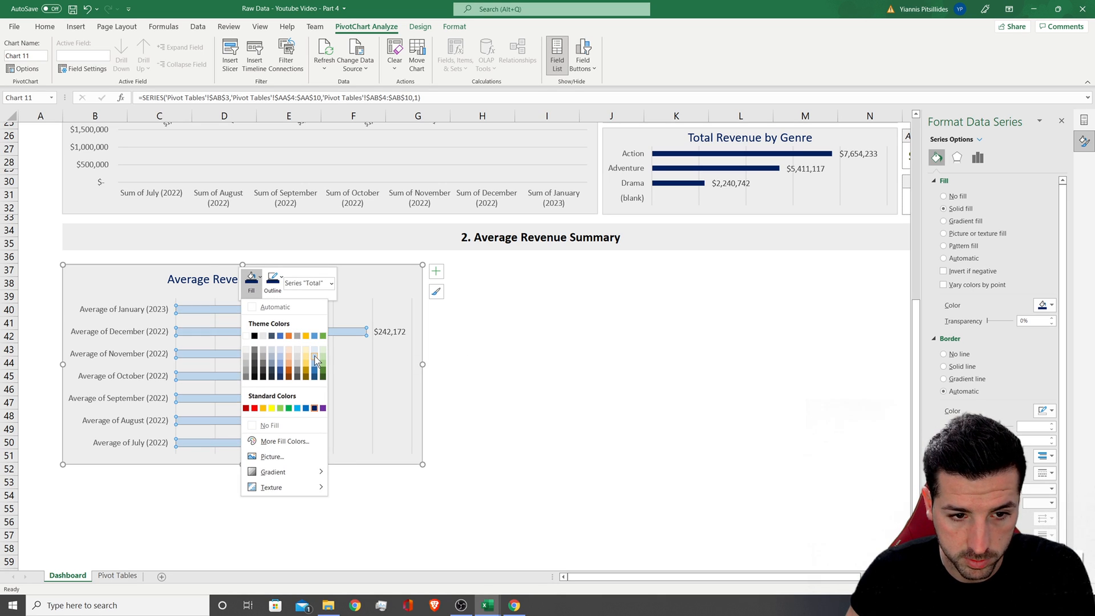
{"action": "left_click", "coordinate": [314, 355]}
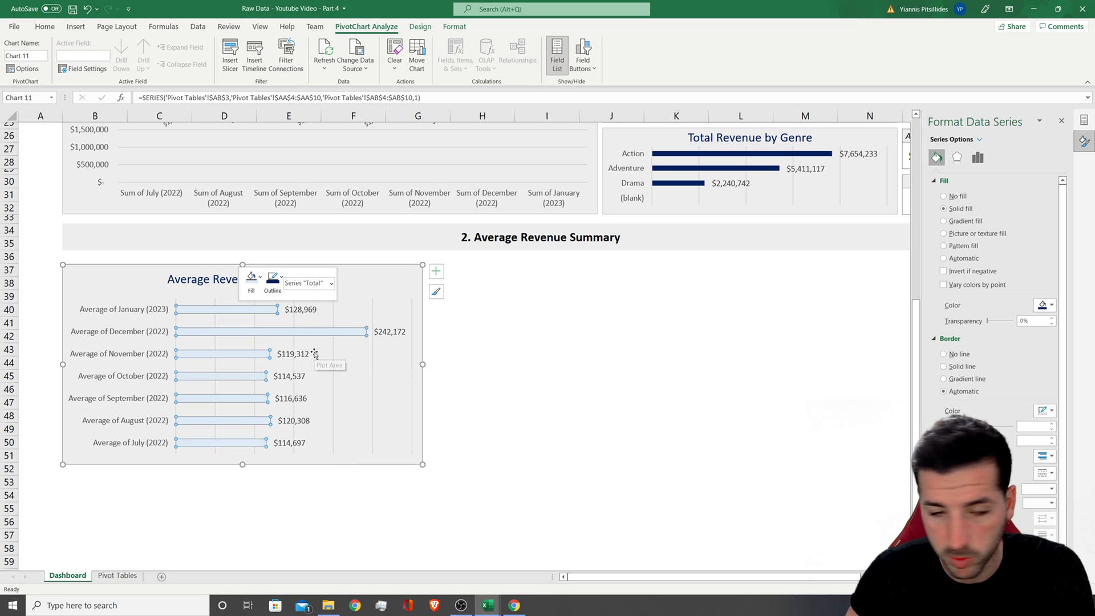
- Outline the Average Revenue Per Month bars in dark blue with a finely dashed ½ pt line
{"action": "left_click", "coordinate": [273, 280]}
{"action": "left_click", "coordinate": [336, 408]}
{"action": "left_click", "coordinate": [273, 279]}
{"action": "mouse_move", "coordinate": [318, 487]}
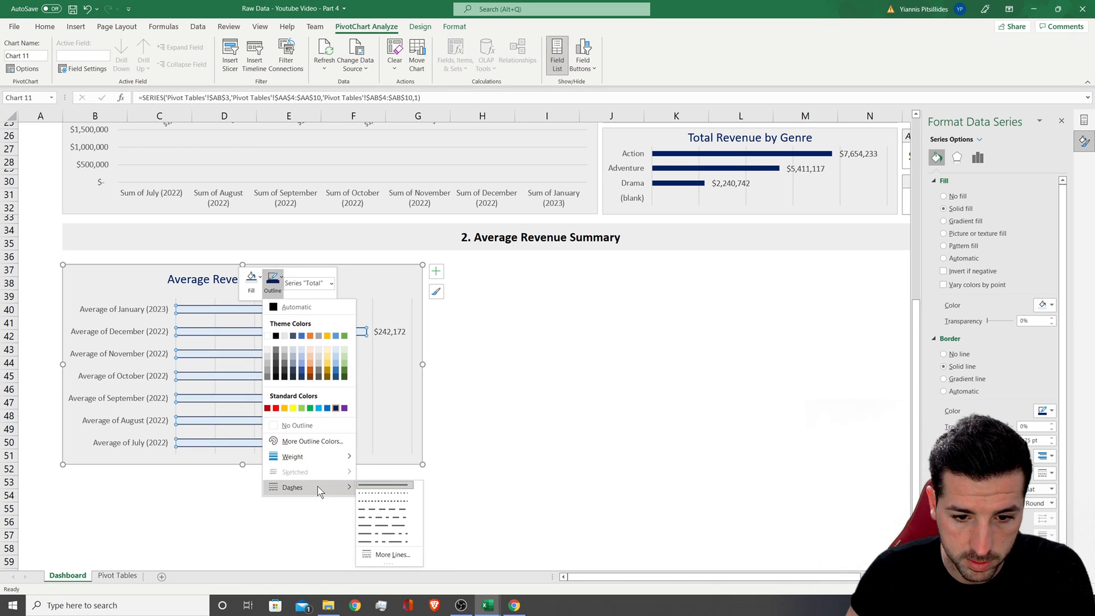
{"action": "left_click", "coordinate": [385, 504]}
{"action": "left_click", "coordinate": [273, 280]}
{"action": "mouse_move", "coordinate": [318, 456]}
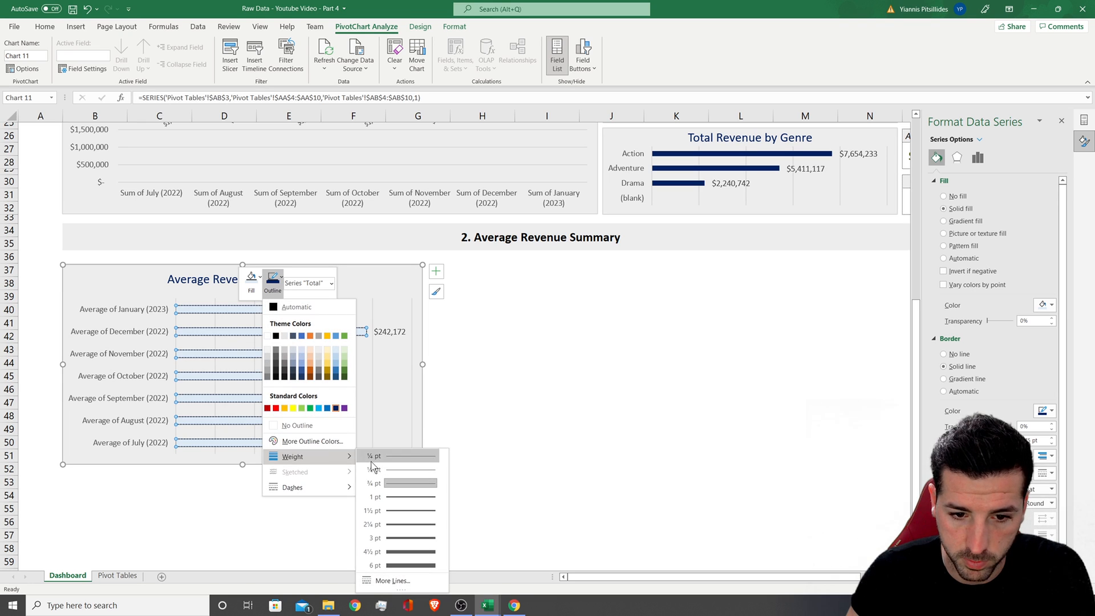
{"action": "left_click", "coordinate": [394, 472]}
{"action": "left_click", "coordinate": [536, 349]}
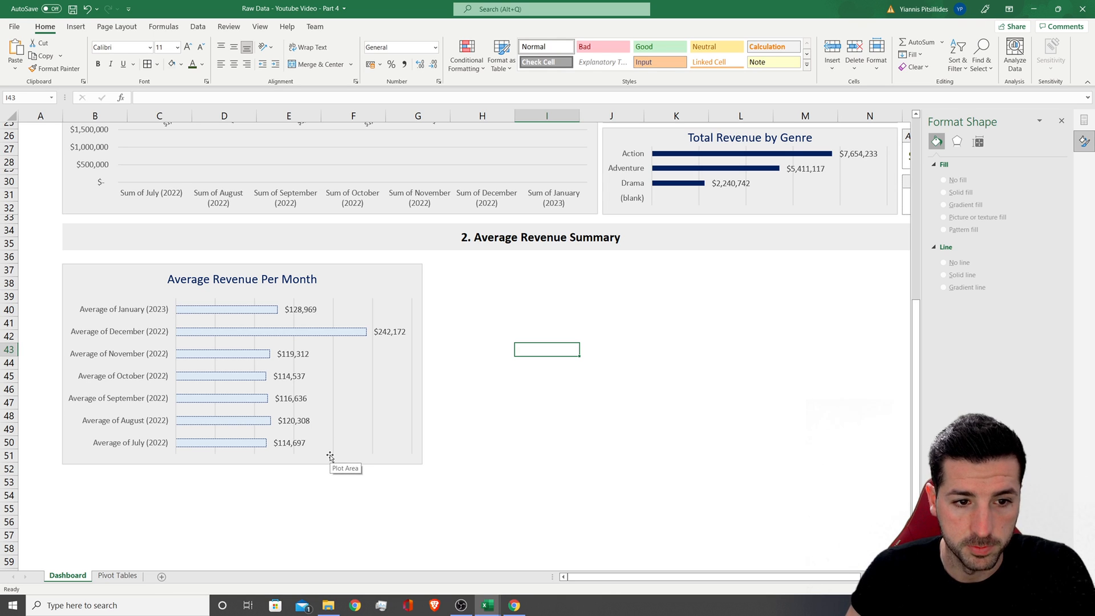
{"action": "left_click", "coordinate": [479, 337]}
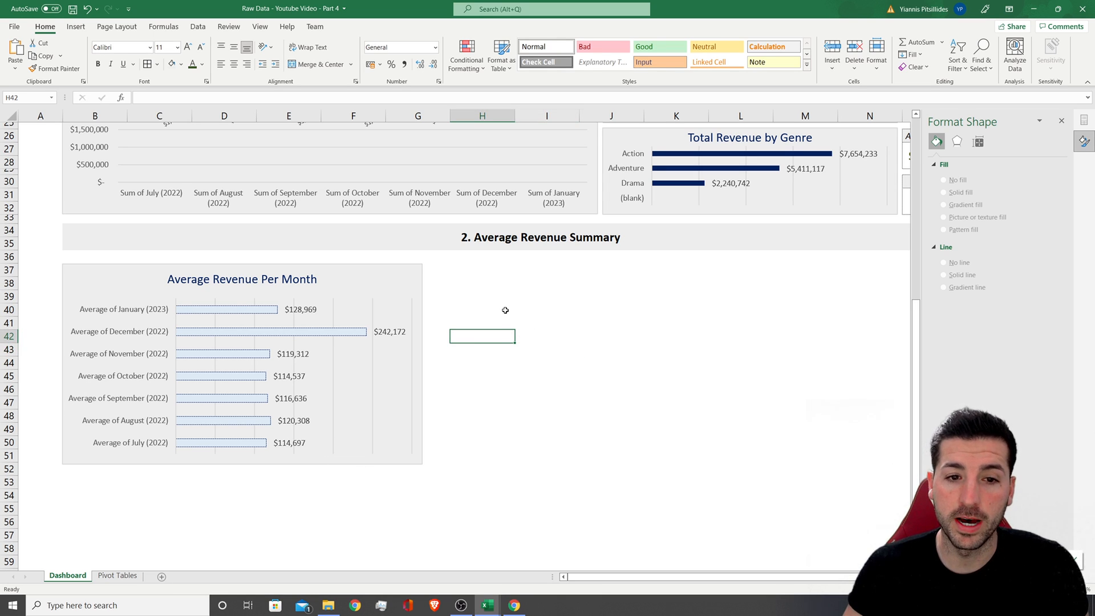
- Copy the Count of MOVIE pivot table on the Pivot Tables sheet to cell AD3
{"action": "scroll", "coordinate": [505, 310], "scroll_direction": "up", "scroll_amount": 4}
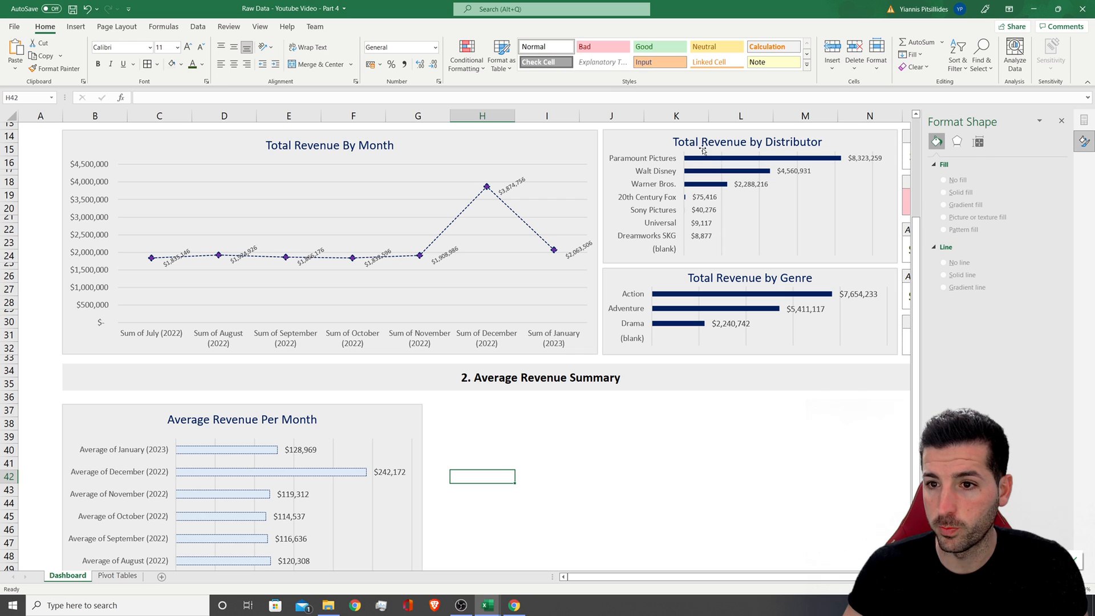
{"action": "scroll", "coordinate": [399, 559], "scroll_direction": "down", "scroll_amount": 2}
{"action": "left_click", "coordinate": [117, 576]}
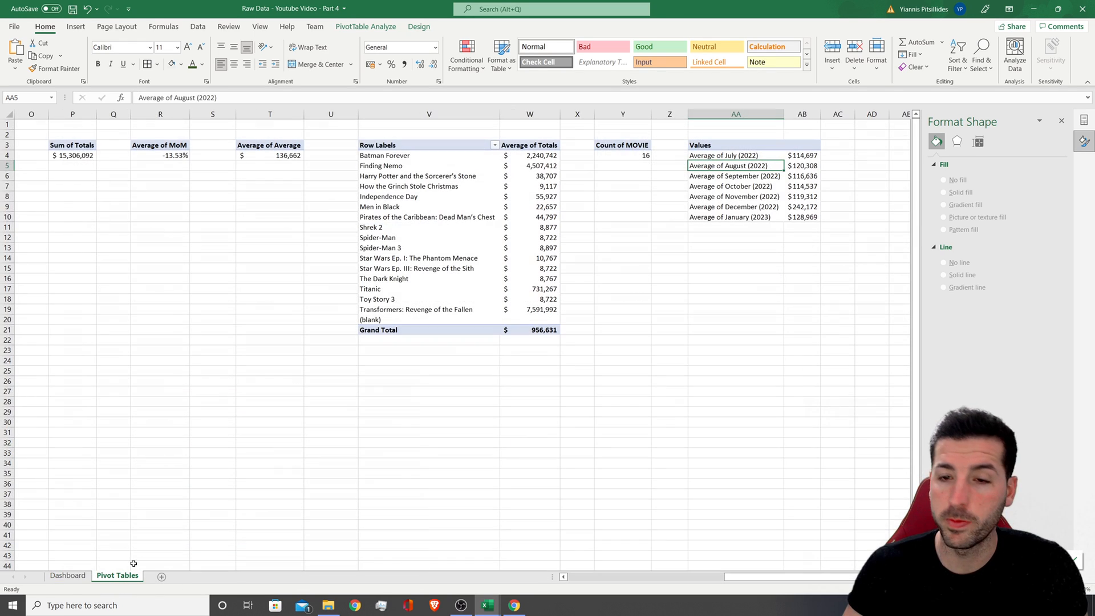
{"action": "left_click_drag", "start_coordinate": [621, 146], "coordinate": [615, 155]}
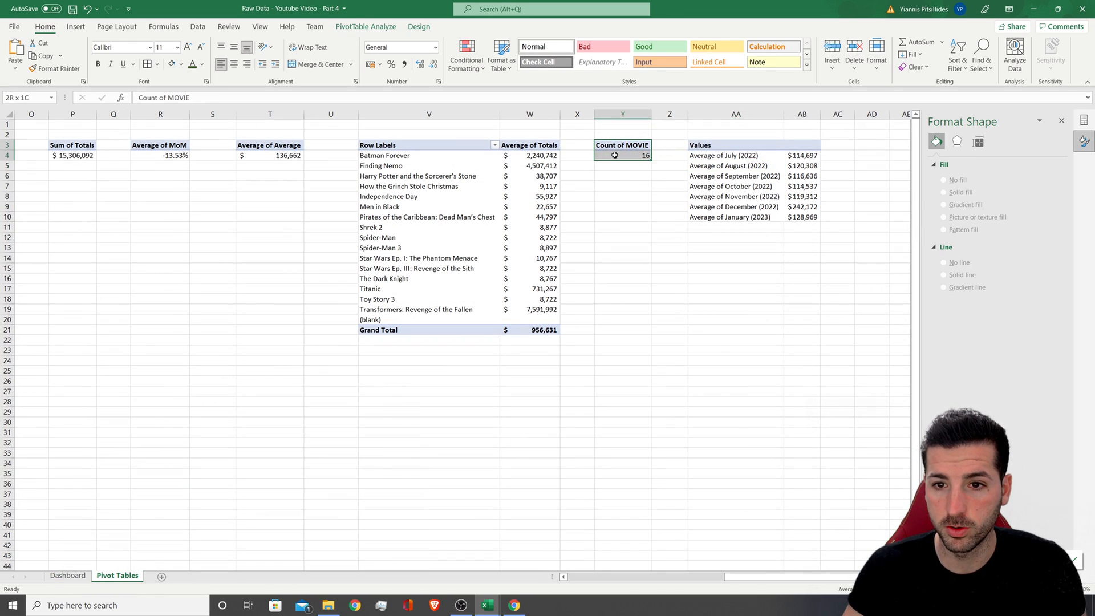
{"action": "key", "text": "ctrl+c"}
{"action": "left_click", "coordinate": [870, 145]}
{"action": "key", "text": "ctrl+v"}
{"action": "left_click", "coordinate": [867, 158]}
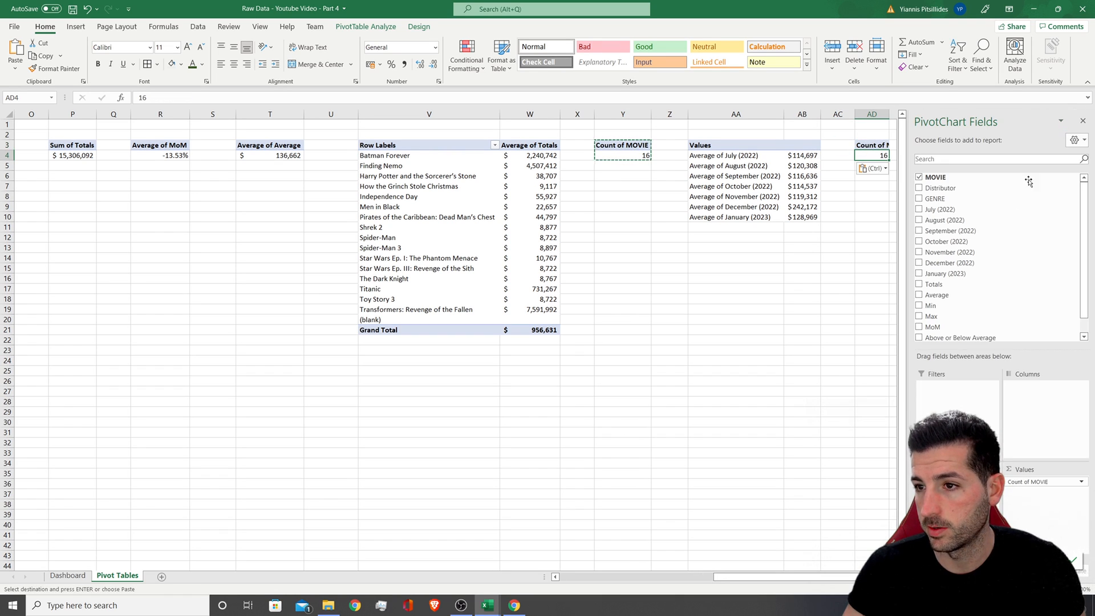
- Rebuild the copied pivot table with Distributor as rows and Average as the value, removing the movie count
{"action": "left_click_drag", "start_coordinate": [831, 580], "coordinate": [851, 579]}
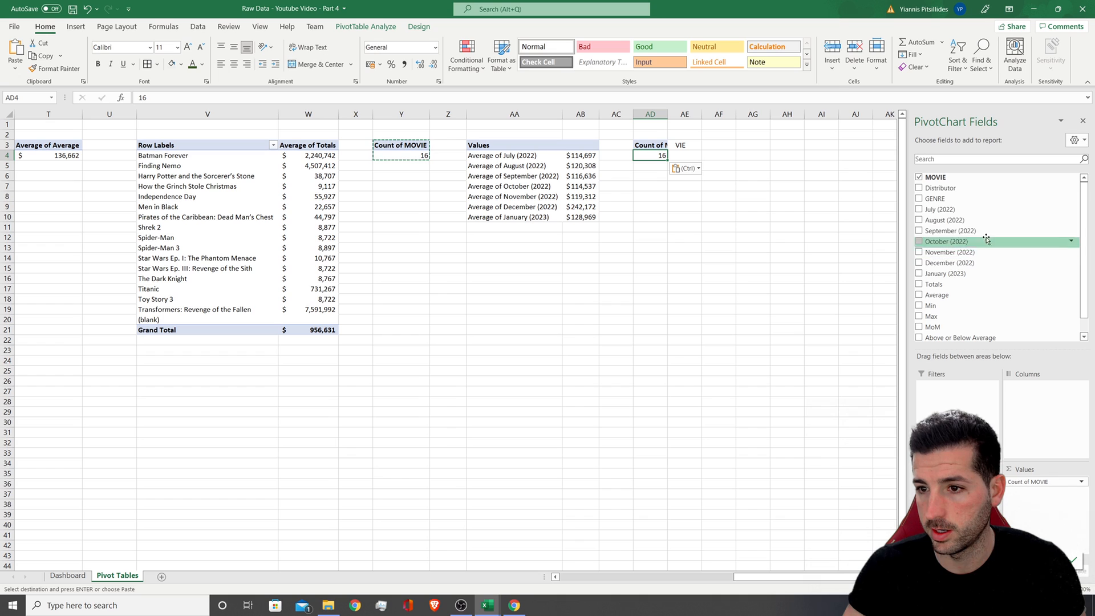
{"action": "left_click_drag", "start_coordinate": [949, 190], "coordinate": [963, 497]}
{"action": "left_click_drag", "start_coordinate": [1038, 484], "coordinate": [1021, 358]}
{"action": "left_click_drag", "start_coordinate": [936, 295], "coordinate": [1052, 506]}
- Summarize the distributor pivot table's Average field by average instead of sum
{"action": "left_click", "coordinate": [1049, 482]}
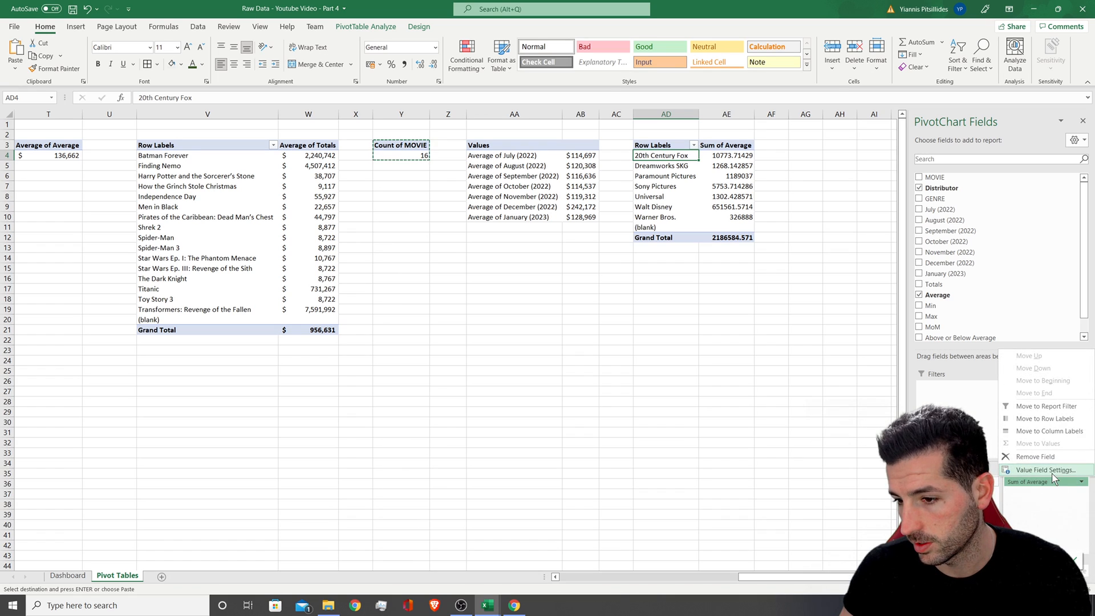
{"action": "left_click", "coordinate": [1027, 479]}
{"action": "left_click", "coordinate": [490, 272]}
{"action": "left_click", "coordinate": [598, 324]}
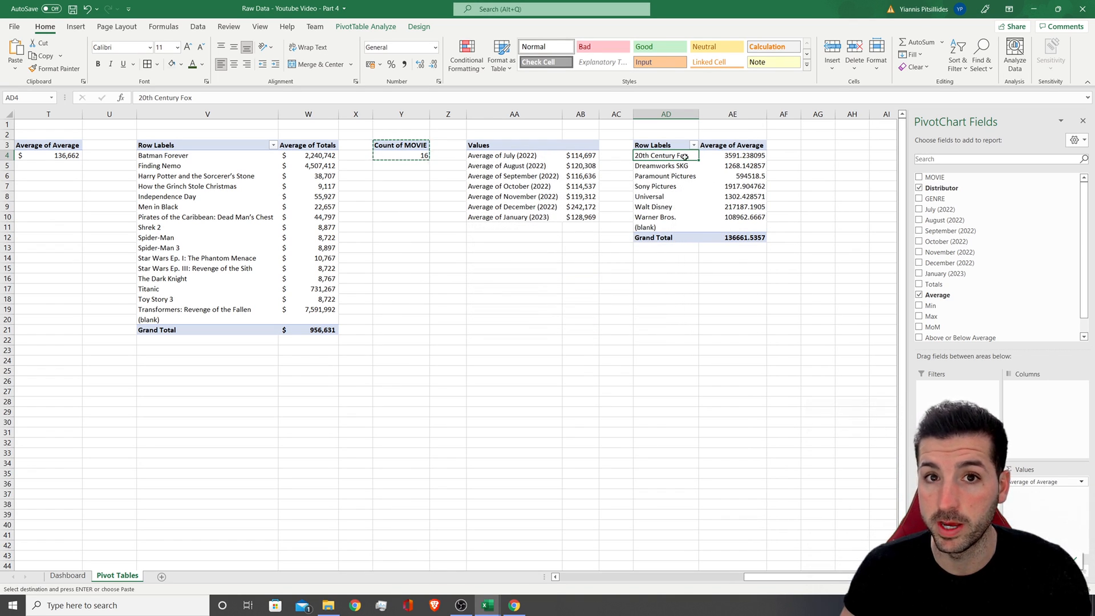
- Insert a clustered bar chart from the distributor pivot table and place it below the table
{"action": "left_click", "coordinate": [76, 27]}
{"action": "left_click", "coordinate": [450, 64]}
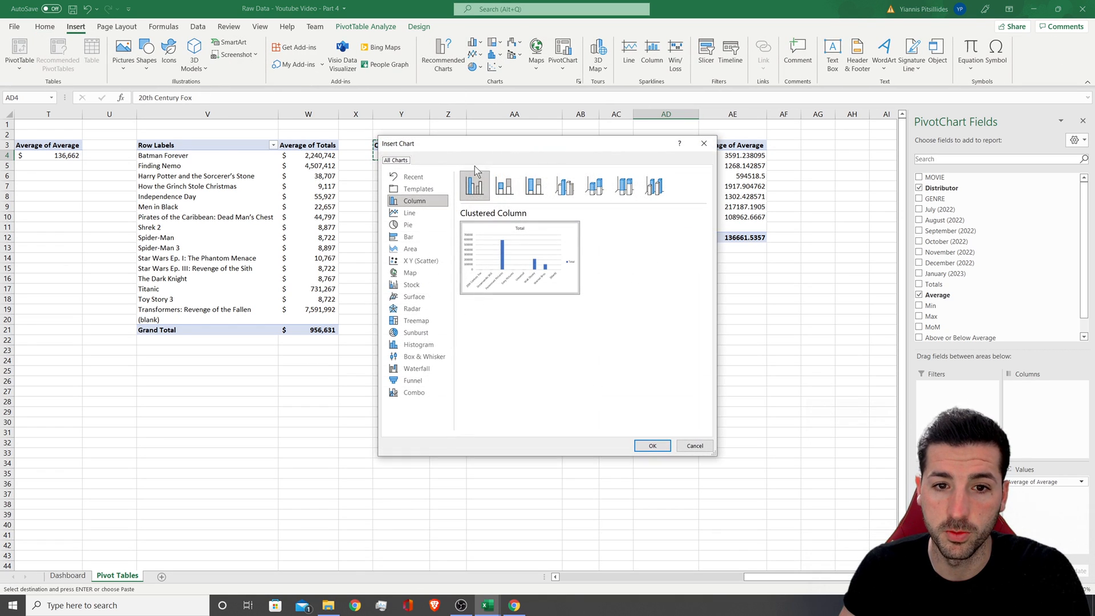
{"action": "left_click", "coordinate": [409, 237]}
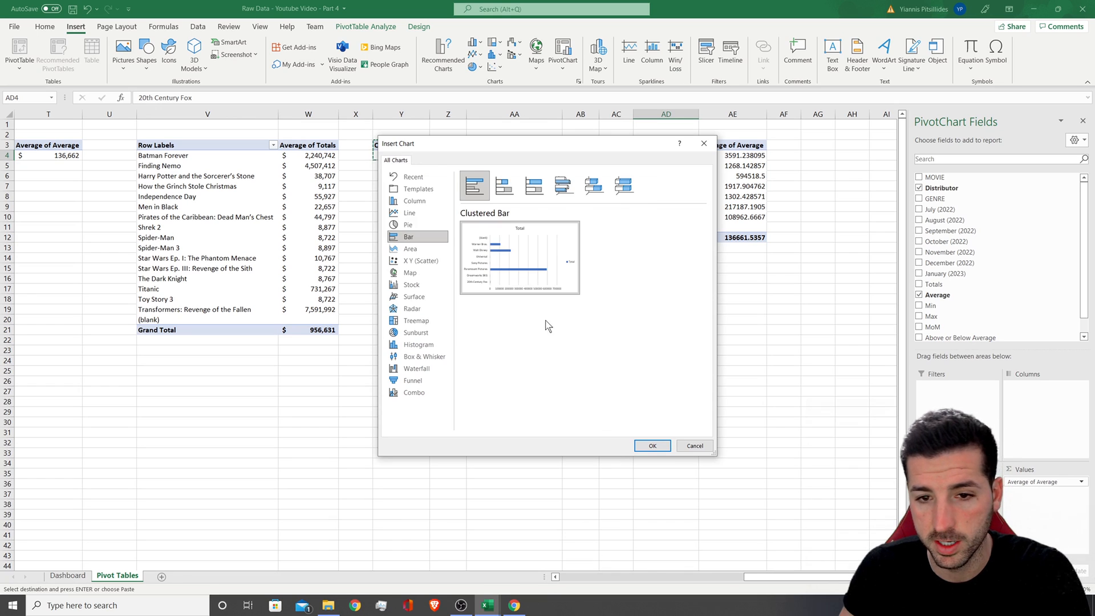
{"action": "left_click", "coordinate": [652, 445]}
{"action": "left_click_drag", "start_coordinate": [584, 265], "coordinate": [789, 271]}
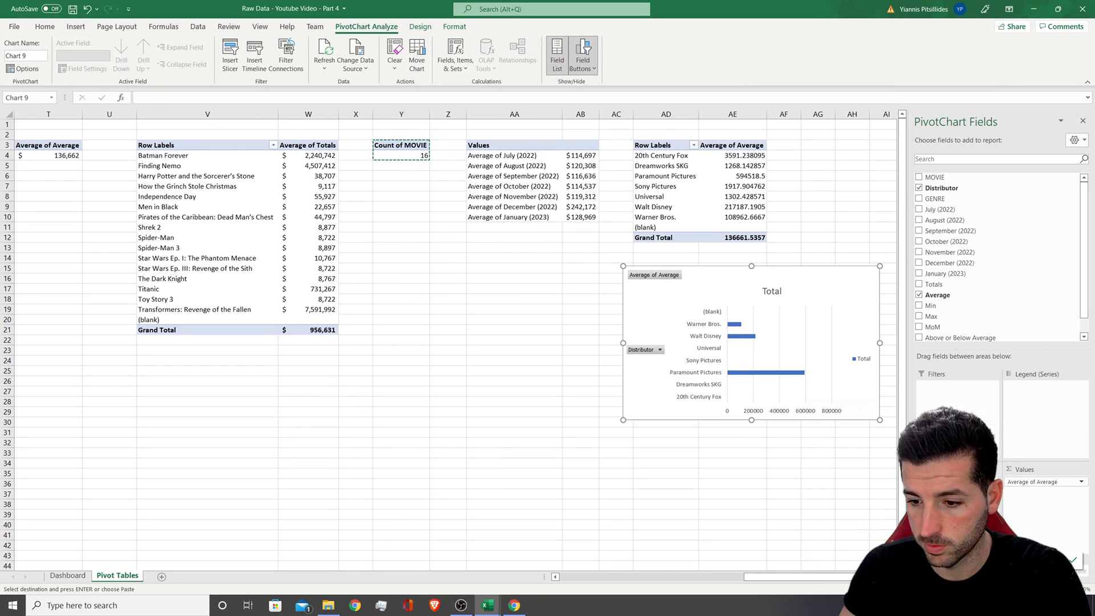
- Sort the distributor pivot table's average values from smallest to largest
{"action": "left_click", "coordinate": [893, 577]}
{"action": "scroll", "coordinate": [445, 342], "scroll_direction": "right", "scroll_amount": 3}
{"action": "left_click_drag", "start_coordinate": [408, 155], "coordinate": [408, 227]}
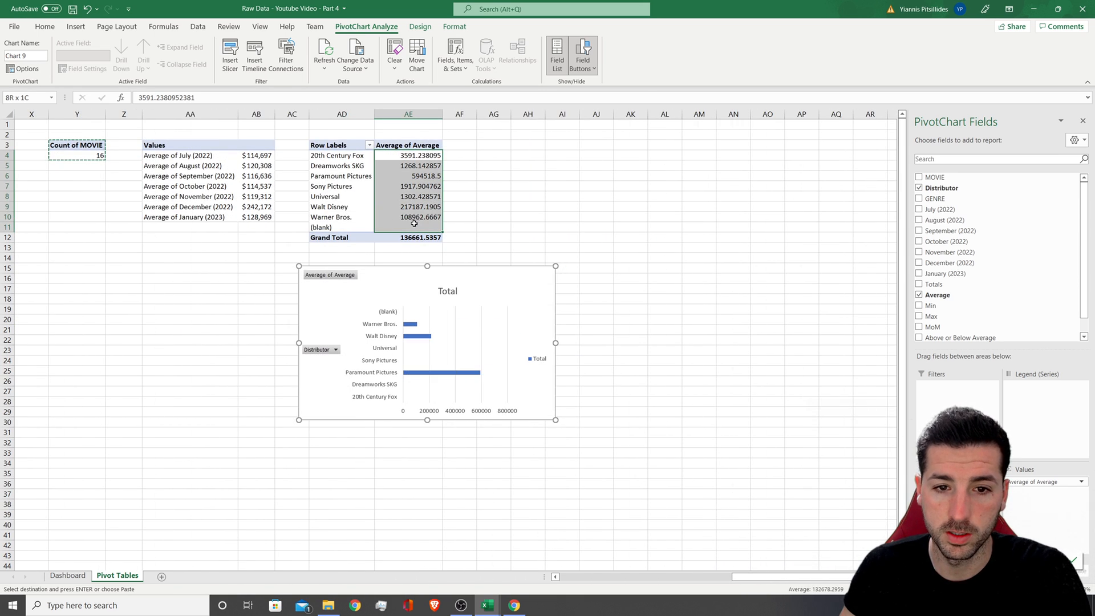
{"action": "left_click", "coordinate": [964, 69]}
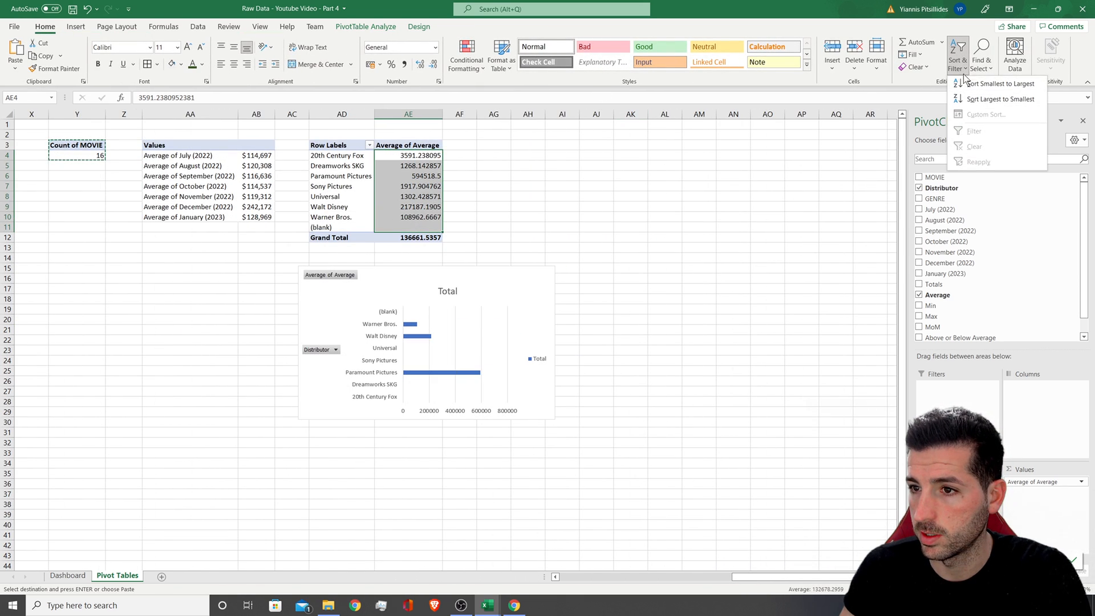
{"action": "left_click", "coordinate": [976, 91]}
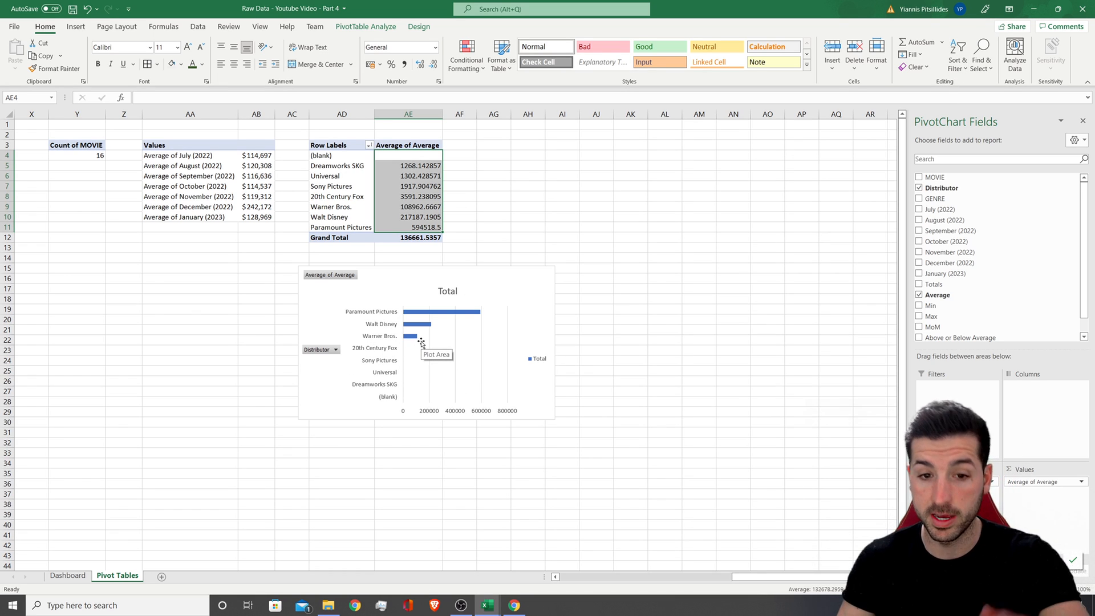
- Move the distributor bar chart to the Dashboard, place it beside the Average Revenue Per Month chart, and narrow it to just past column K
{"action": "left_click", "coordinate": [485, 274]}
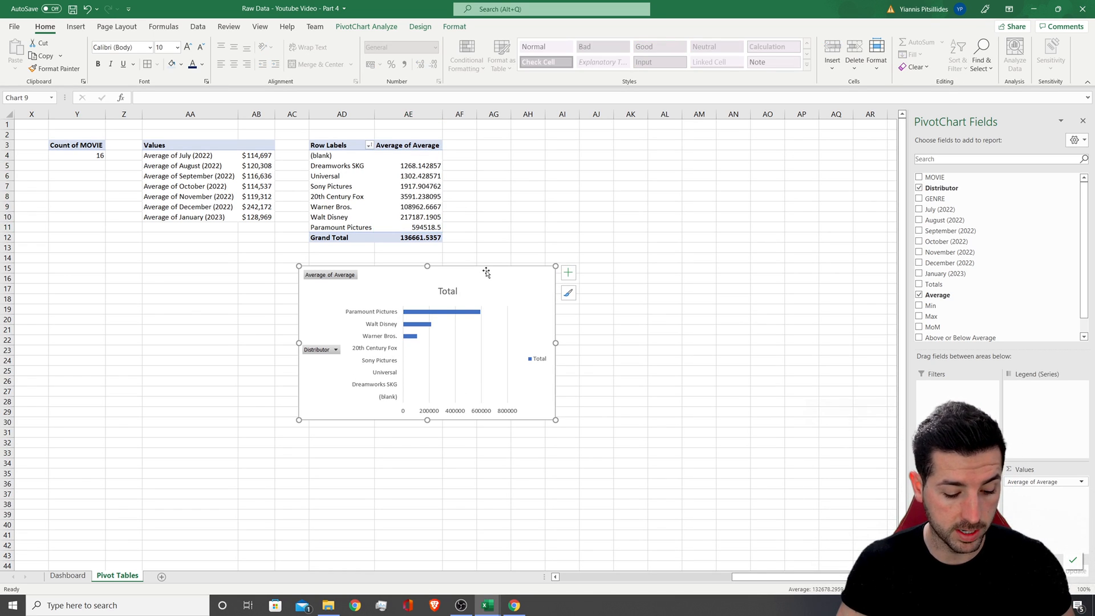
{"action": "key", "text": "Delete"}
{"action": "left_click", "coordinate": [71, 575]}
{"action": "left_click", "coordinate": [482, 402]}
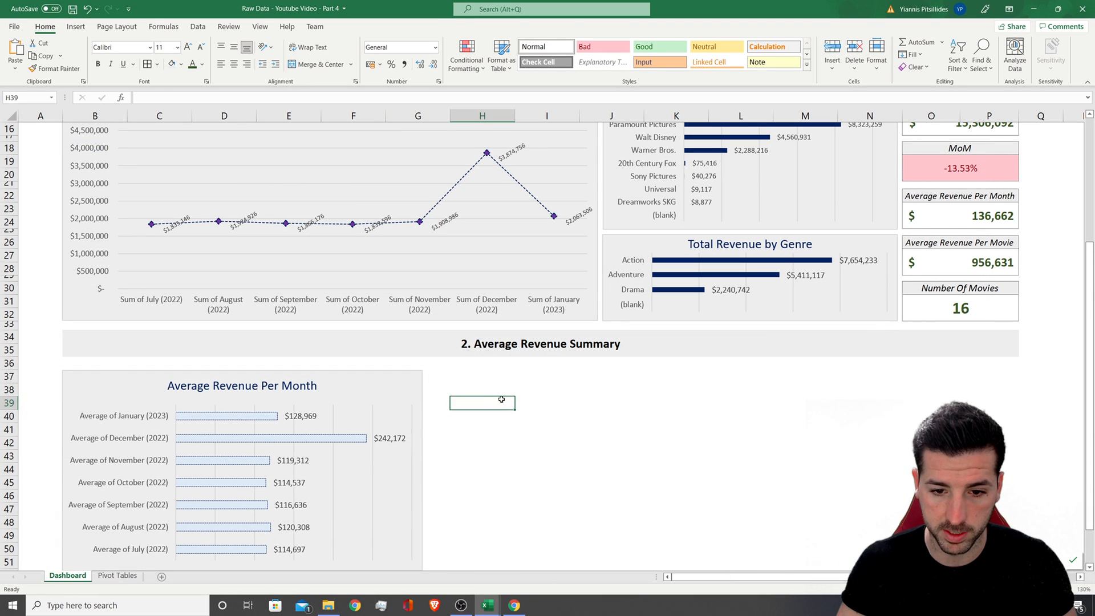
{"action": "key", "text": "ctrl+v"}
{"action": "left_click_drag", "start_coordinate": [578, 332], "coordinate": [556, 306]}
{"action": "left_click_drag", "start_coordinate": [763, 403], "coordinate": [717, 404]}
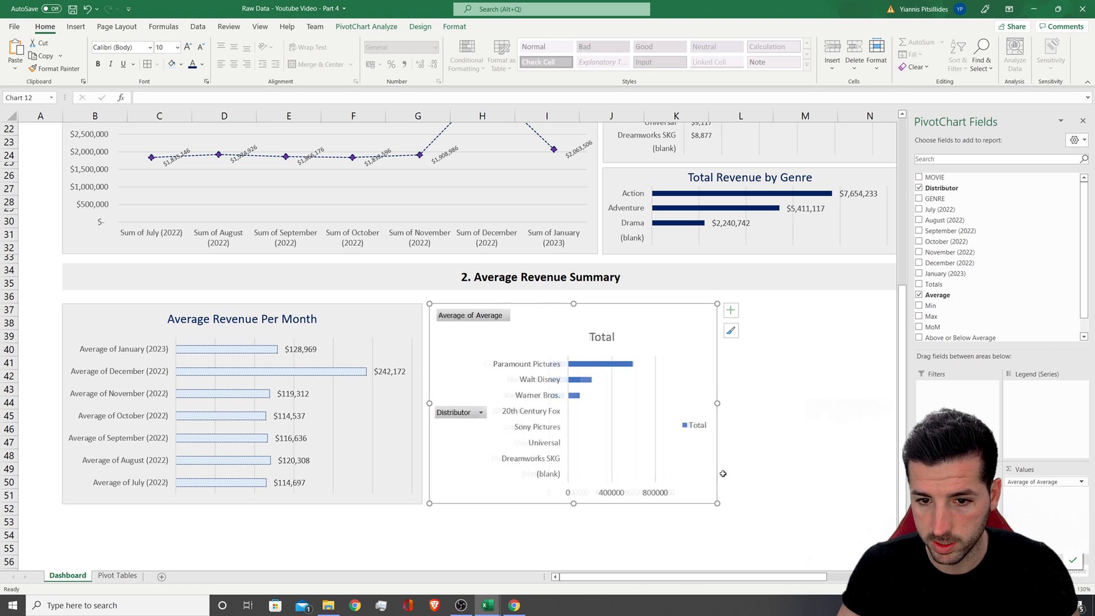
- Hide all field buttons on the distributor chart and remove its value axis and legend
{"action": "scroll", "coordinate": [569, 434], "scroll_direction": "right", "scroll_amount": 3}
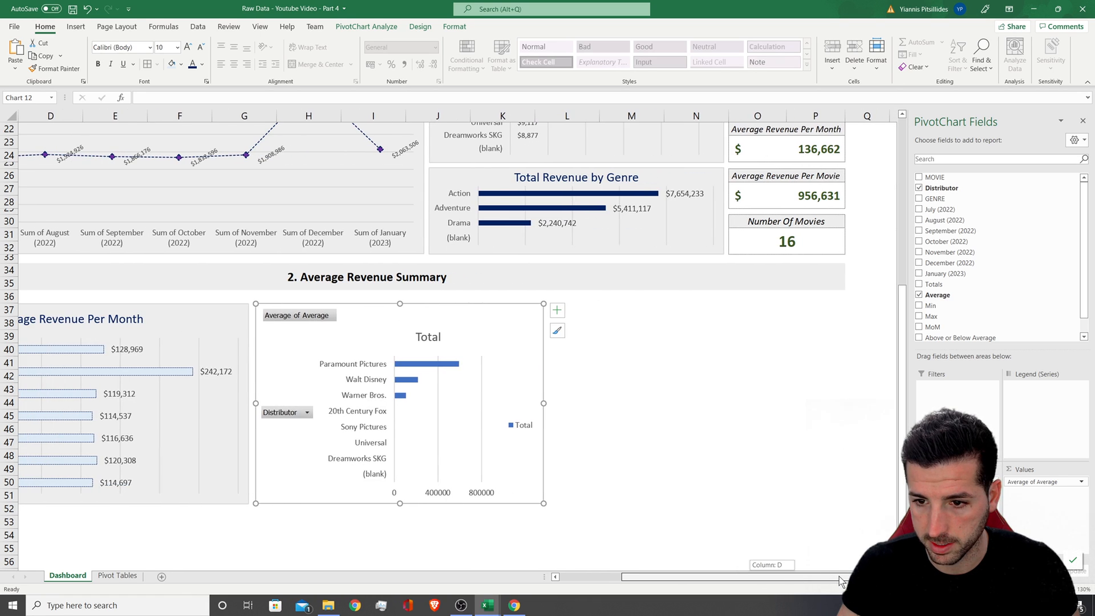
{"action": "right_click", "coordinate": [314, 330]}
{"action": "left_click", "coordinate": [365, 461]}
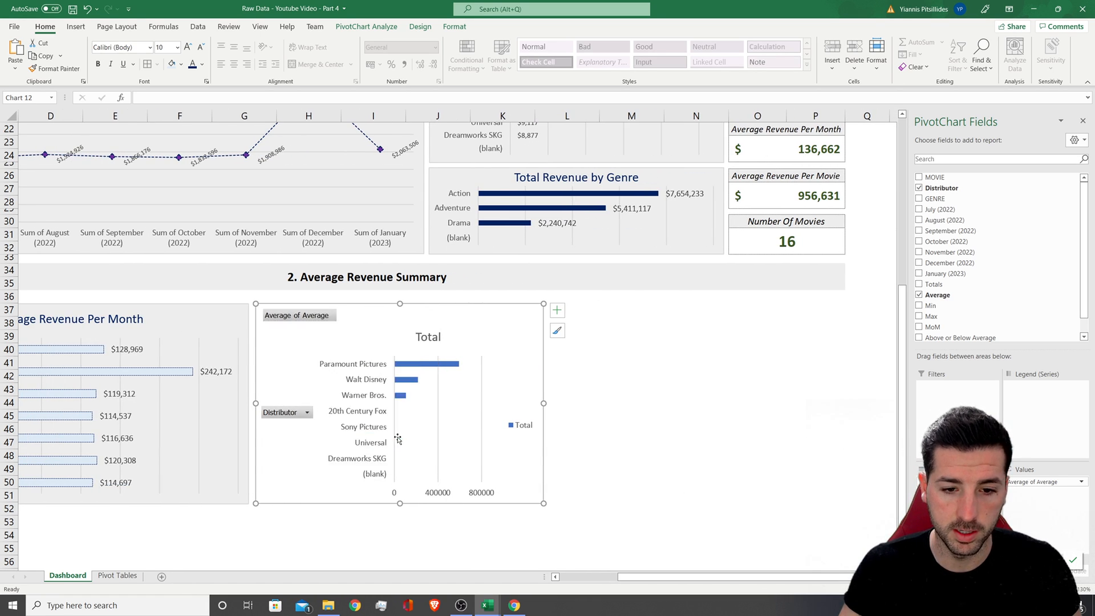
{"action": "left_click", "coordinate": [418, 493]}
{"action": "key", "text": "Delete"}
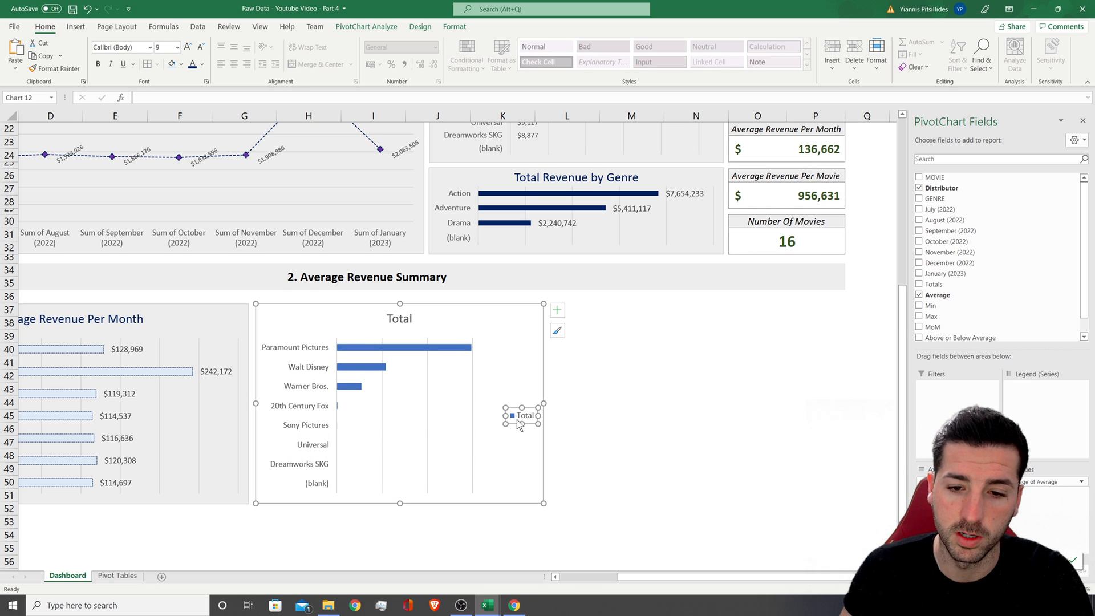
{"action": "key", "text": "Delete"}
- Fill the distributor chart's bars with the same pale light blue as the monthly chart
{"action": "left_click", "coordinate": [419, 349]}
{"action": "right_click", "coordinate": [419, 349]}
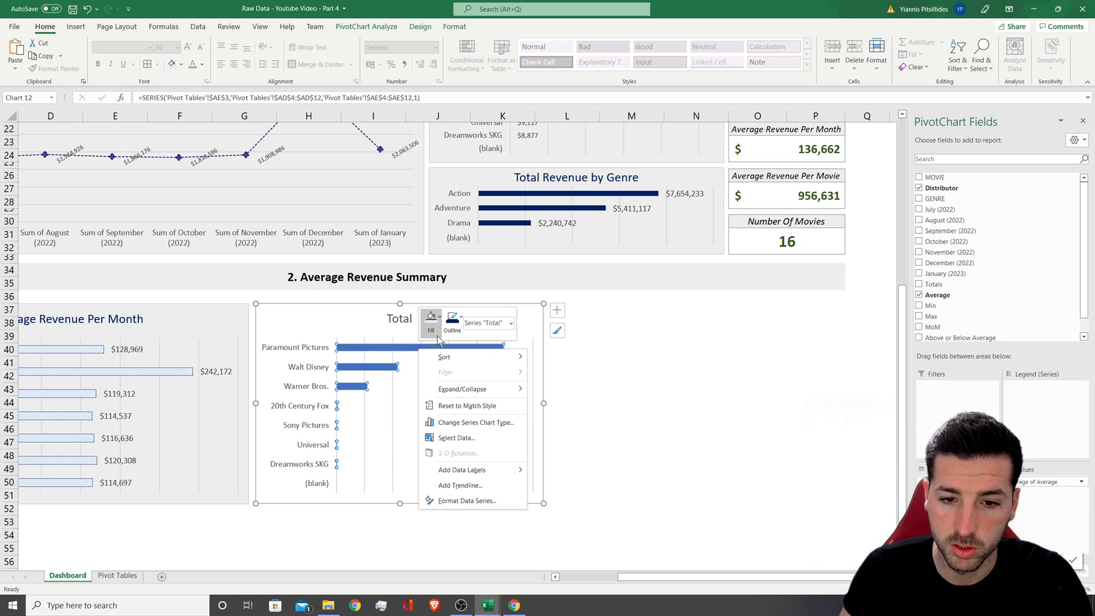
{"action": "left_click", "coordinate": [432, 327]}
{"action": "left_click", "coordinate": [494, 390]}
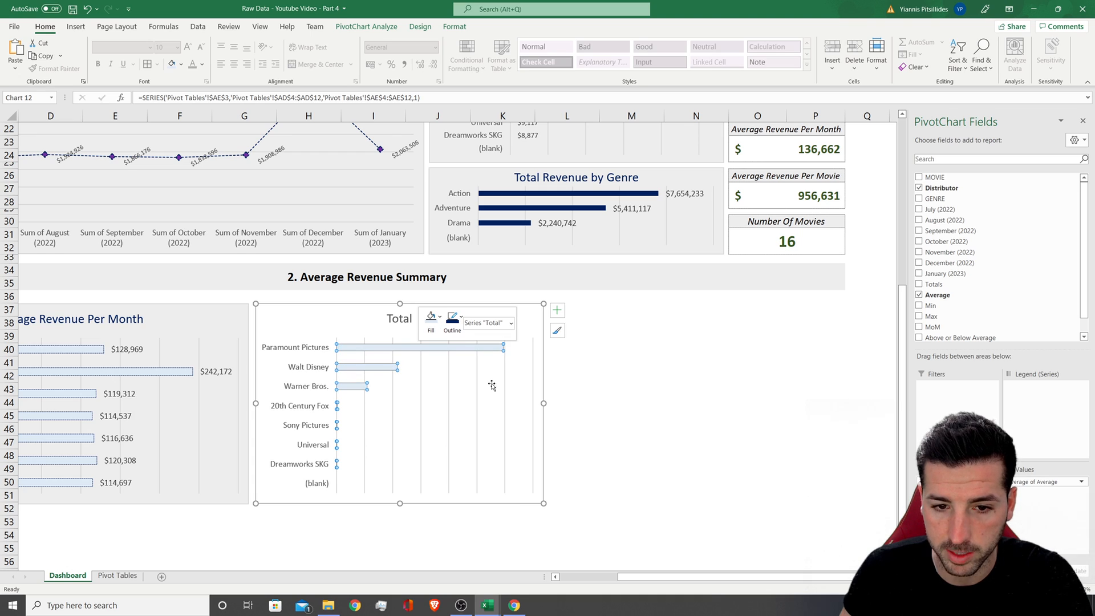
- Outline the distributor chart's bars in dark blue with a finely dashed ½ pt line and add data labels
{"action": "left_click", "coordinate": [452, 320]}
{"action": "left_click", "coordinate": [516, 447]}
{"action": "left_click", "coordinate": [452, 320]}
{"action": "mouse_move", "coordinate": [482, 501]}
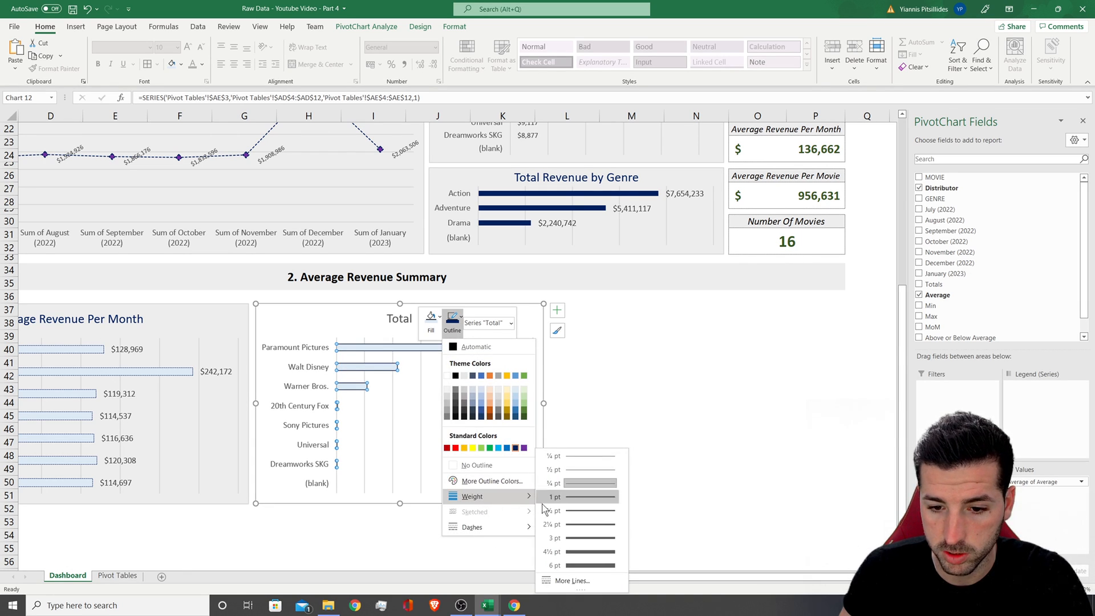
{"action": "left_click", "coordinate": [581, 473]}
{"action": "left_click", "coordinate": [452, 321]}
{"action": "mouse_move", "coordinate": [484, 528]}
{"action": "left_click", "coordinate": [556, 525]}
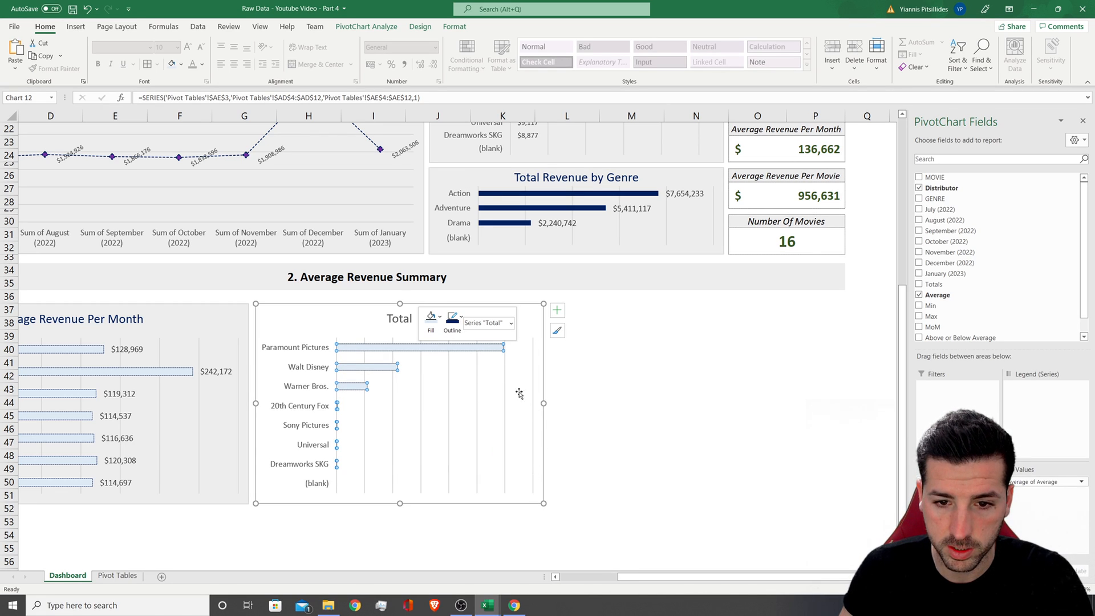
{"action": "right_click", "coordinate": [438, 349]}
{"action": "left_click", "coordinate": [484, 464]}
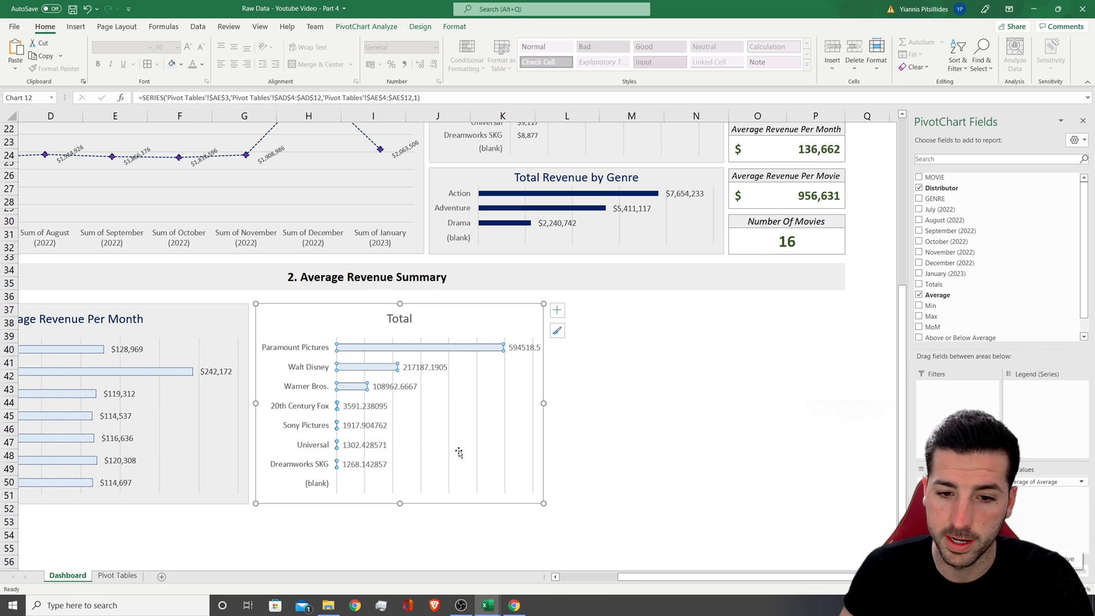
- Format the distributor pivot table's averages, including the grand total, as dollar accounting values with no decimals
{"action": "left_click", "coordinate": [117, 575]}
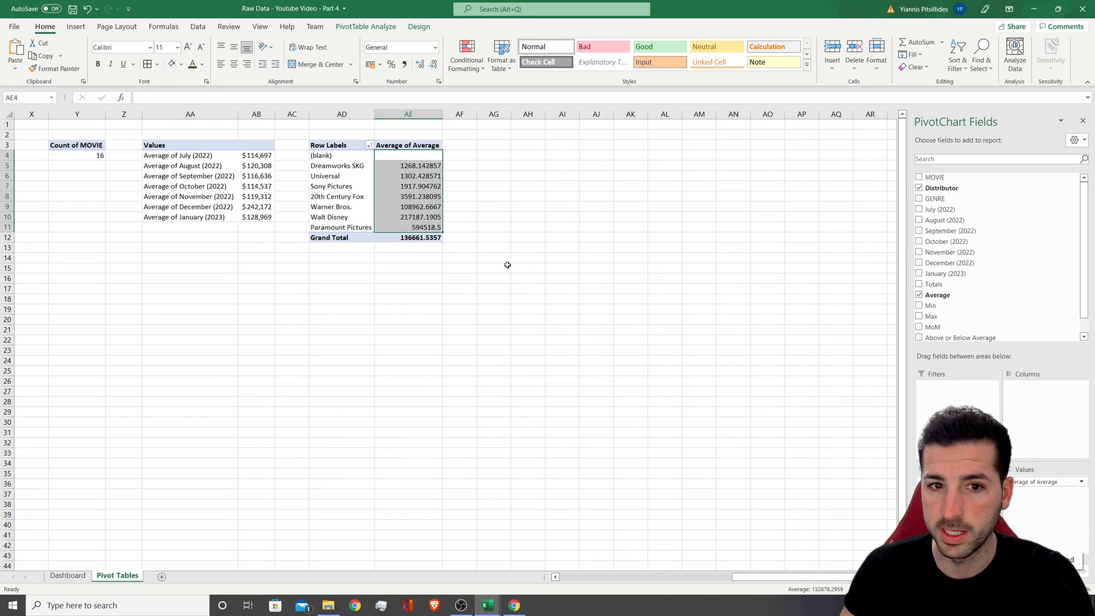
{"action": "left_click_drag", "start_coordinate": [422, 156], "coordinate": [423, 237]}
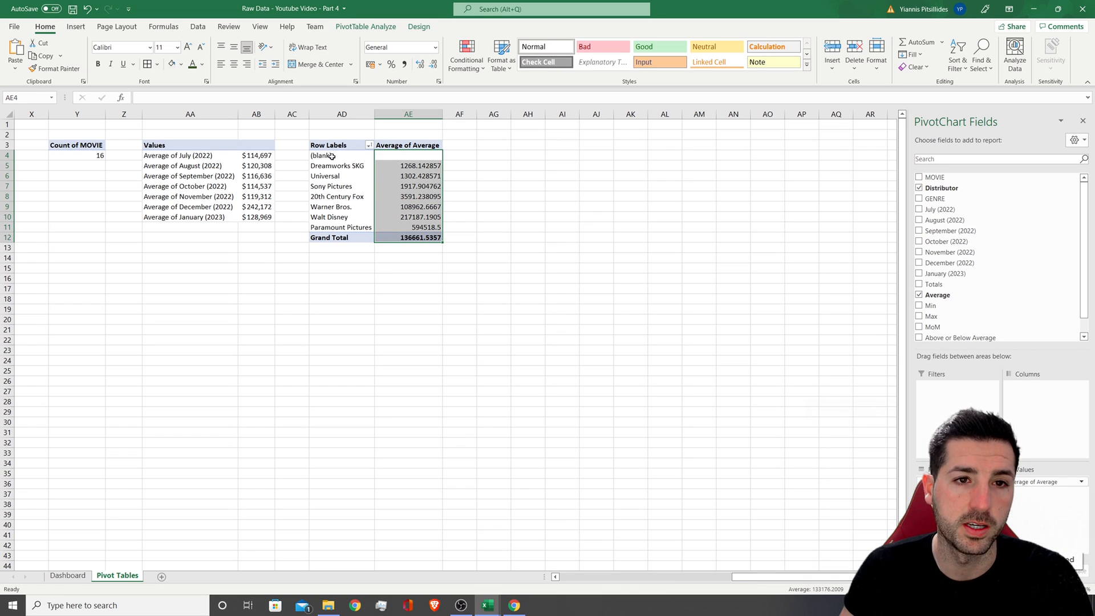
{"action": "left_click", "coordinate": [380, 64]}
{"action": "left_click", "coordinate": [411, 89]}
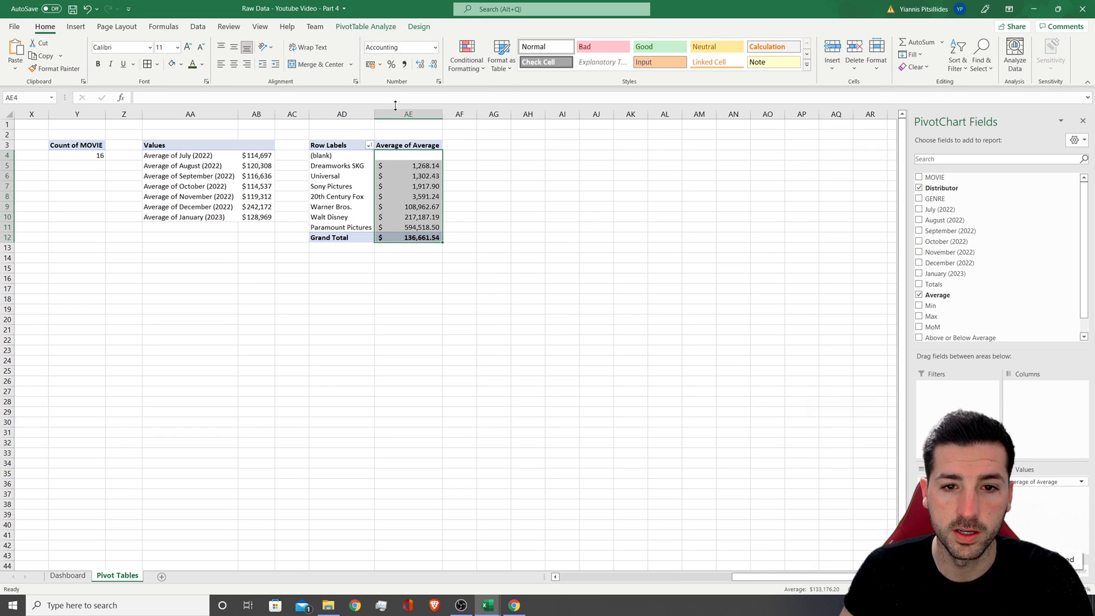
{"action": "left_click", "coordinate": [433, 65]}
{"action": "left_click", "coordinate": [432, 65]}
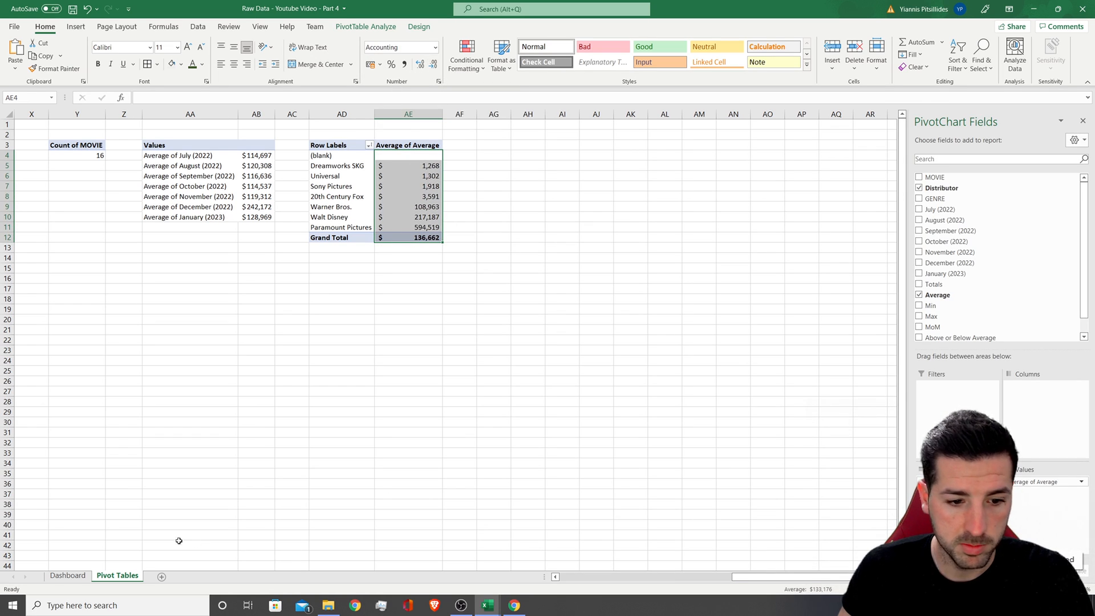
- Title the distributor chart on the Dashboard "Average Revenue Per Distributor" and color the title dark blue
{"action": "left_click", "coordinate": [66, 576]}
{"action": "left_click", "coordinate": [411, 323]}
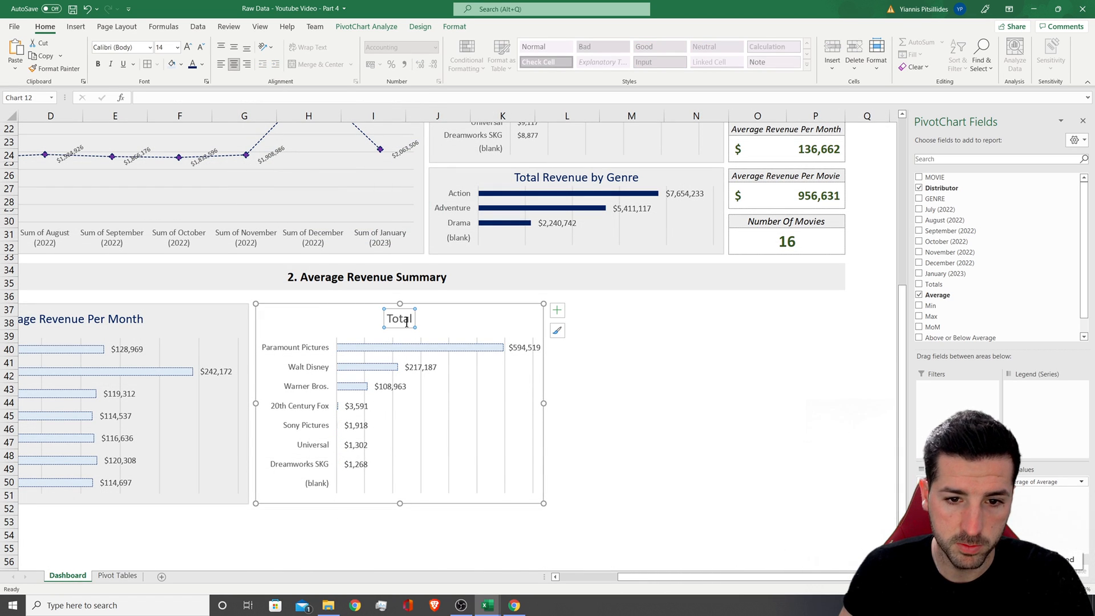
{"action": "double_click", "coordinate": [408, 320]}
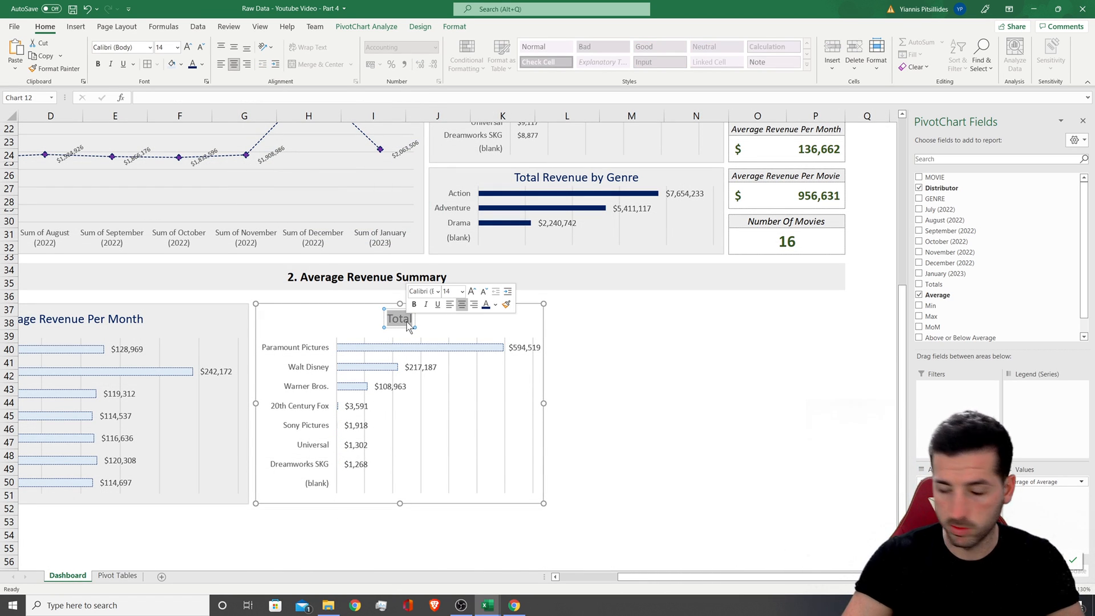
{"action": "type", "text": "Average Re"}
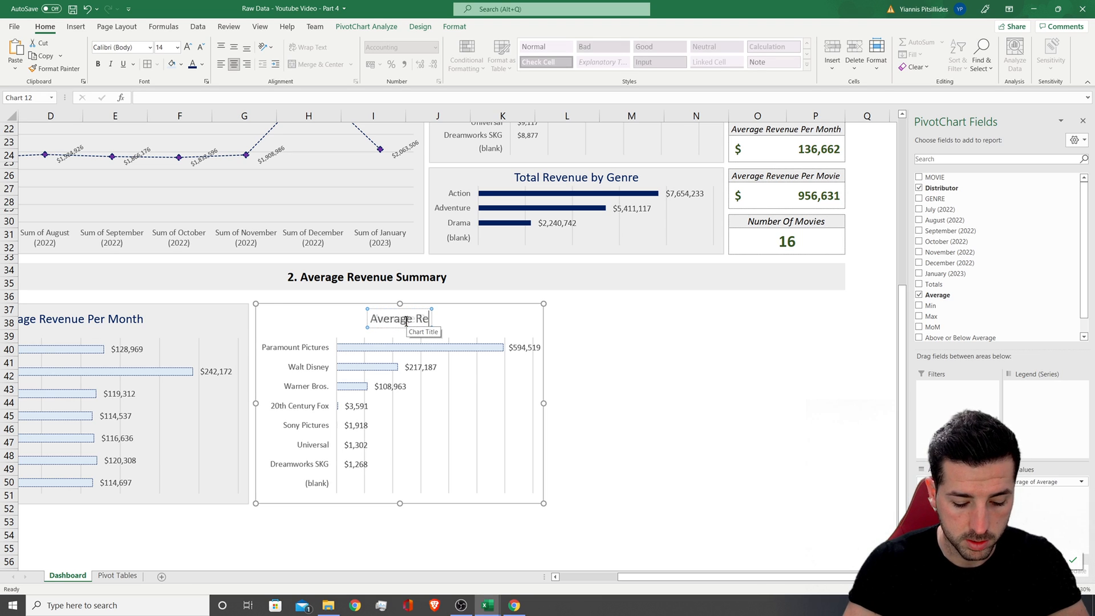
{"action": "type", "text": "venue Per Distributor"}
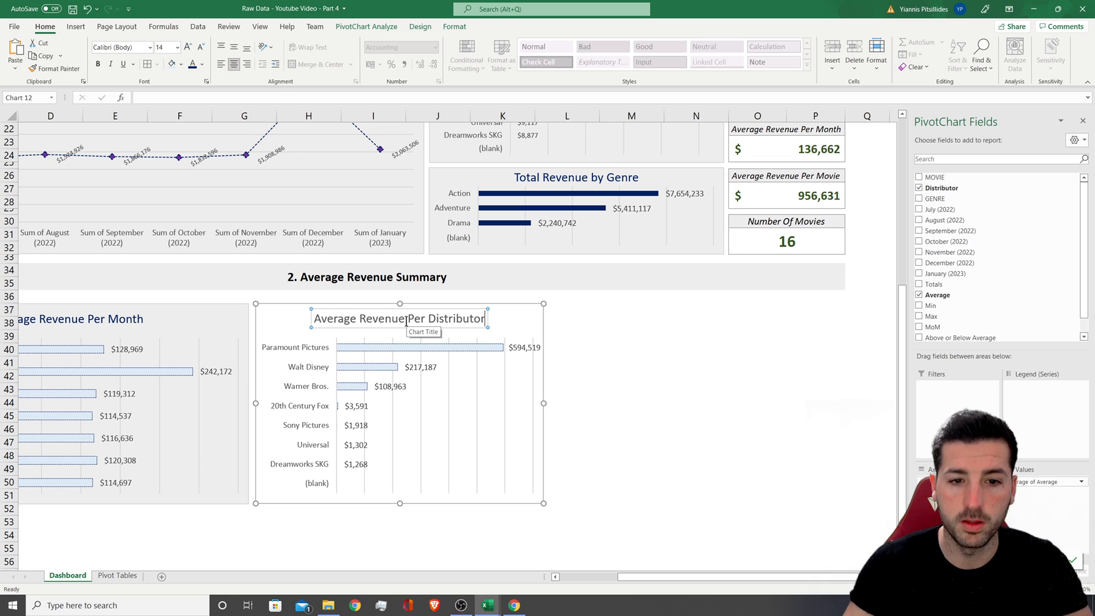
{"action": "triple_click", "coordinate": [406, 320]}
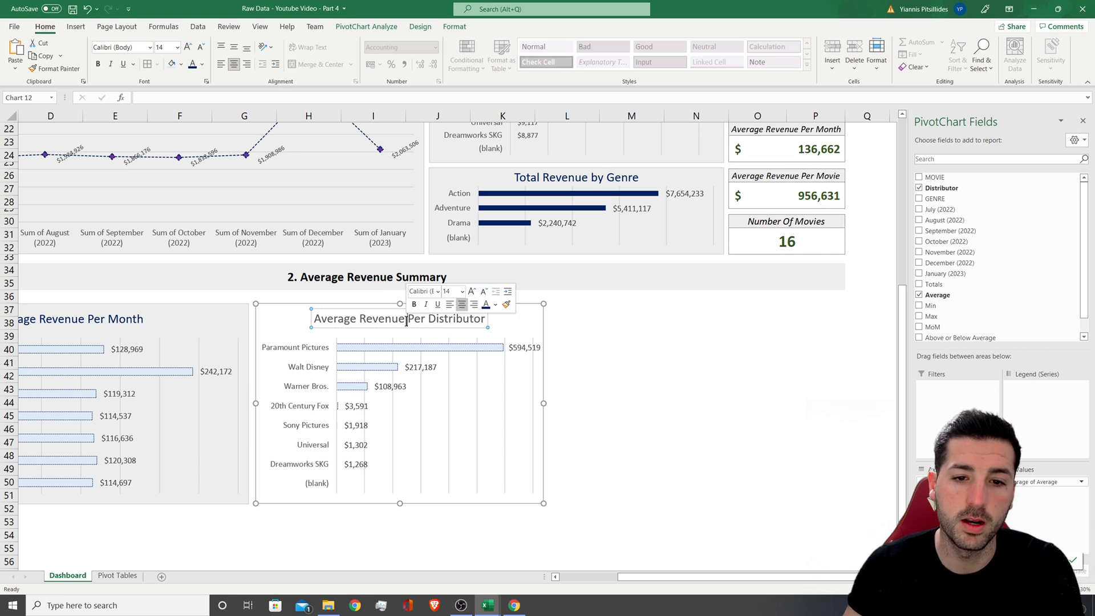
{"action": "left_click", "coordinate": [620, 364]}
- Fill the distributor chart's background with the same light grey as the other dashboard charts
{"action": "left_click", "coordinate": [520, 319]}
{"action": "right_click", "coordinate": [517, 317]}
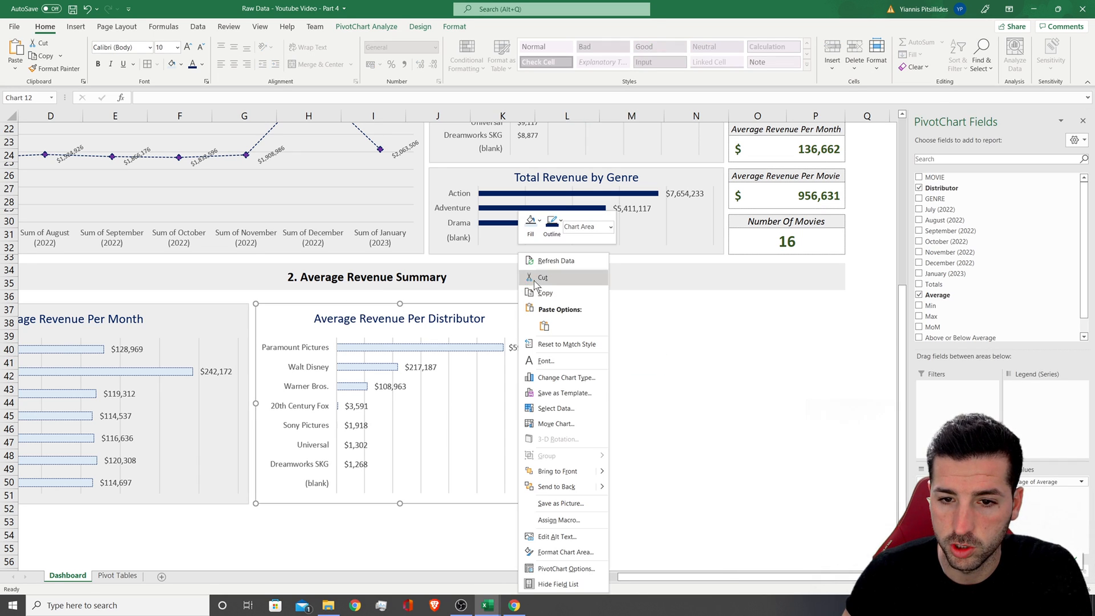
{"action": "left_click", "coordinate": [532, 221]}
{"action": "left_click", "coordinate": [577, 292]}
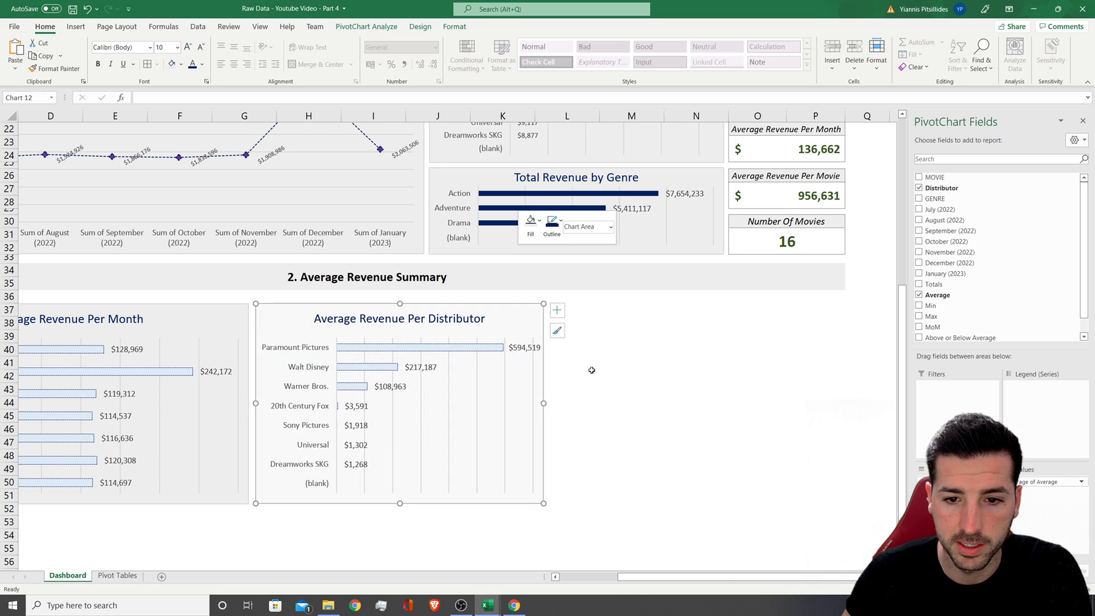
{"action": "left_click", "coordinate": [625, 393]}
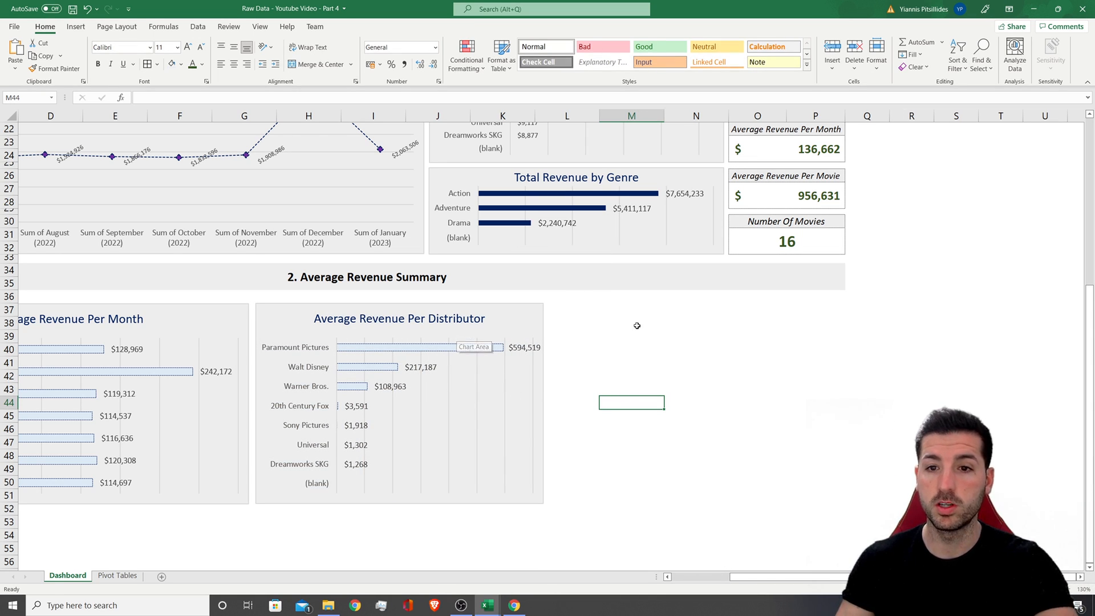
- Copy the distributor pivot table on the Pivot Tables sheet and paste the copy at cell AG3
{"action": "scroll", "coordinate": [637, 326], "scroll_direction": "up", "scroll_amount": 1}
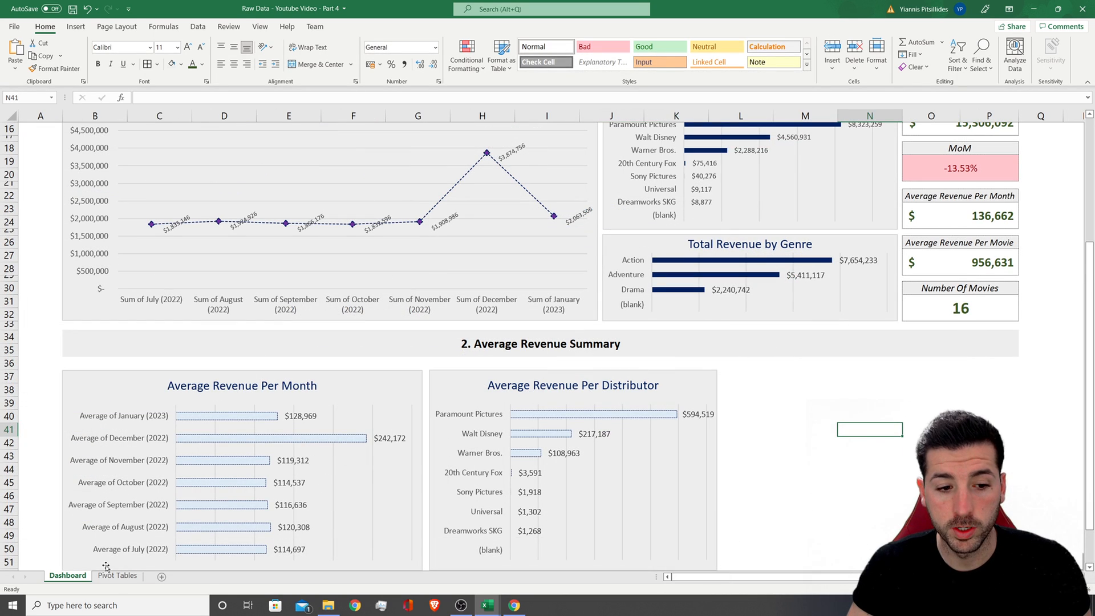
{"action": "left_click", "coordinate": [117, 575]}
{"action": "left_click", "coordinate": [567, 268]}
{"action": "left_click_drag", "start_coordinate": [335, 145], "coordinate": [408, 234]}
{"action": "left_click", "coordinate": [493, 154]}
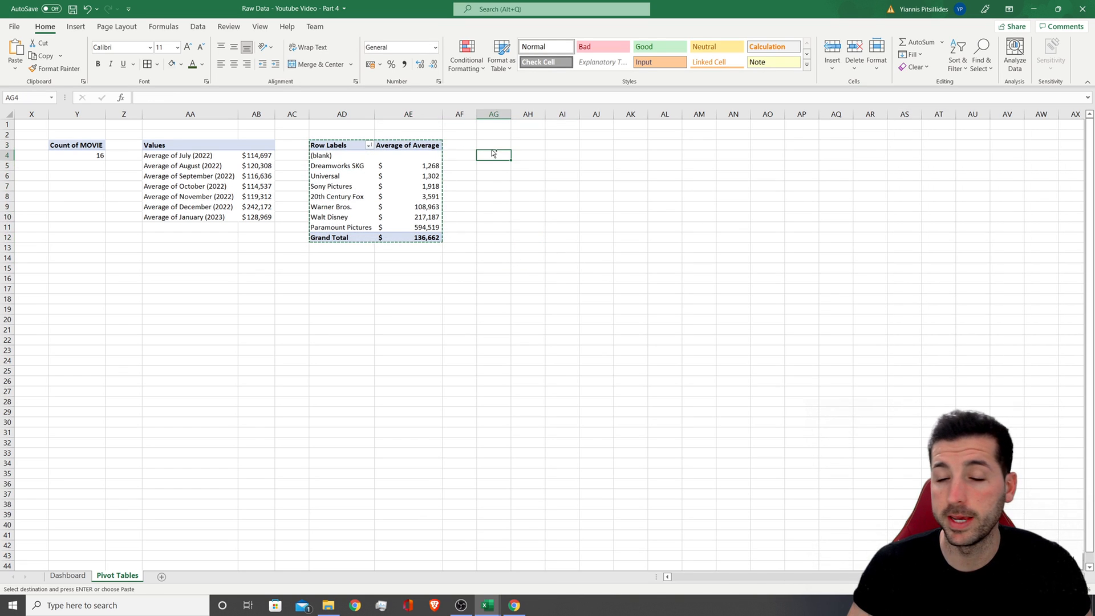
{"action": "left_click", "coordinate": [498, 143]}
{"action": "key", "text": "ctrl+v"}
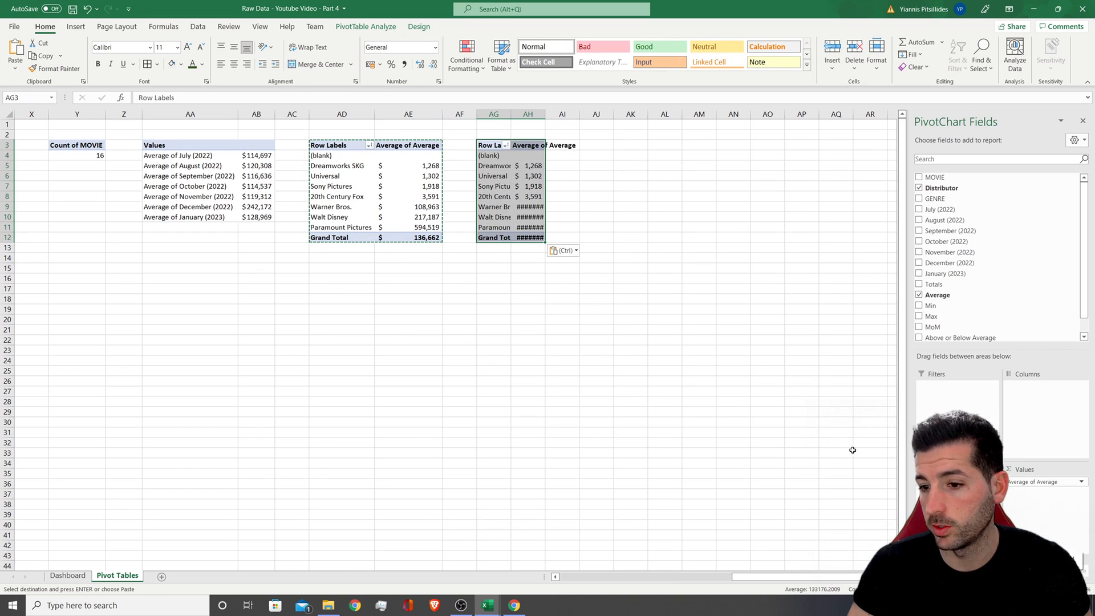
- Replace the Distributor field with GENRE in the copied pivot table
{"action": "left_click", "coordinate": [918, 188]}
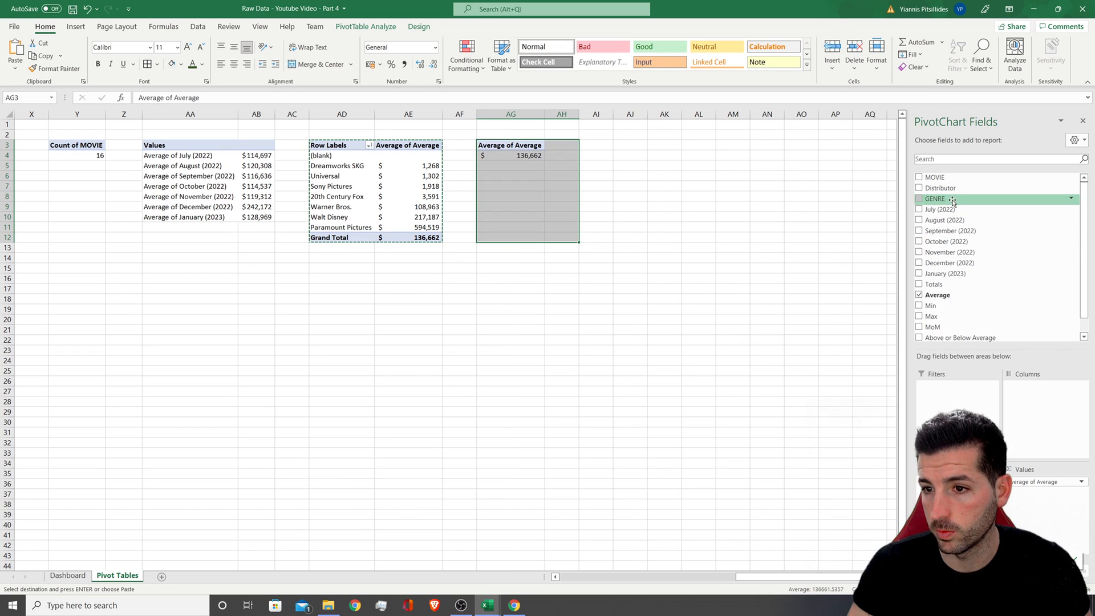
{"action": "left_click", "coordinate": [918, 199]}
{"action": "left_click", "coordinate": [556, 175]}
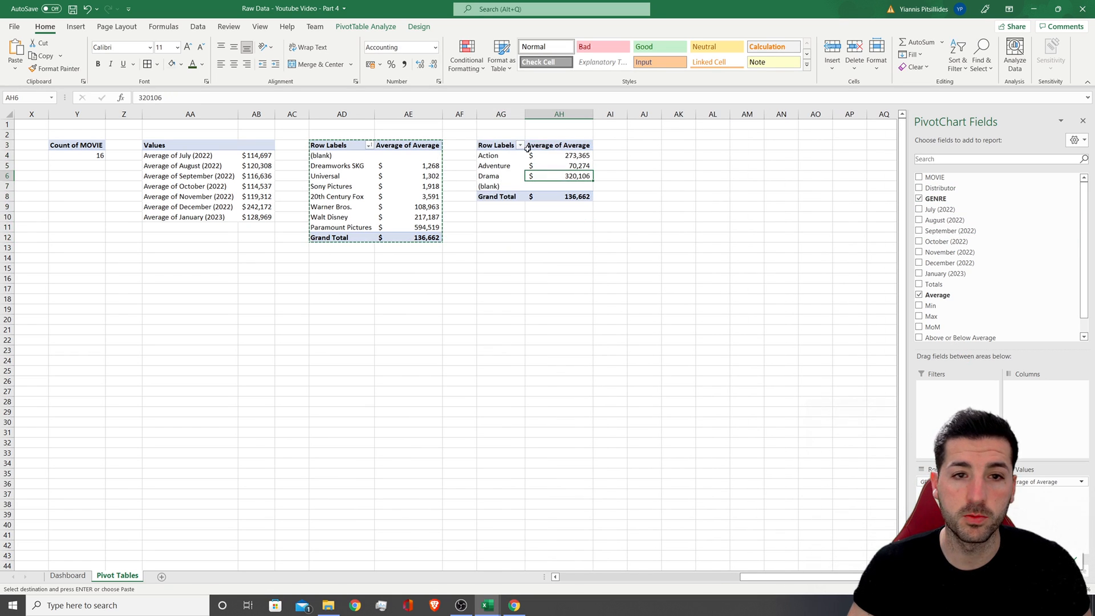
- Insert a clustered bar PivotChart from the genre pivot table and place it below the table
{"action": "left_click", "coordinate": [80, 26]}
{"action": "left_click", "coordinate": [443, 55]}
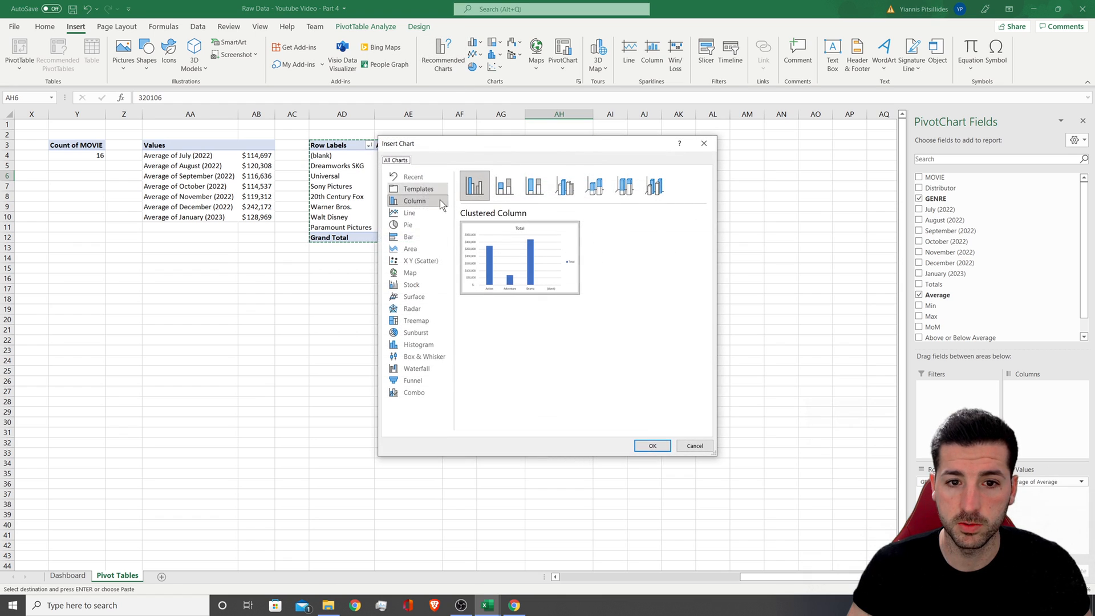
{"action": "left_click", "coordinate": [427, 238]}
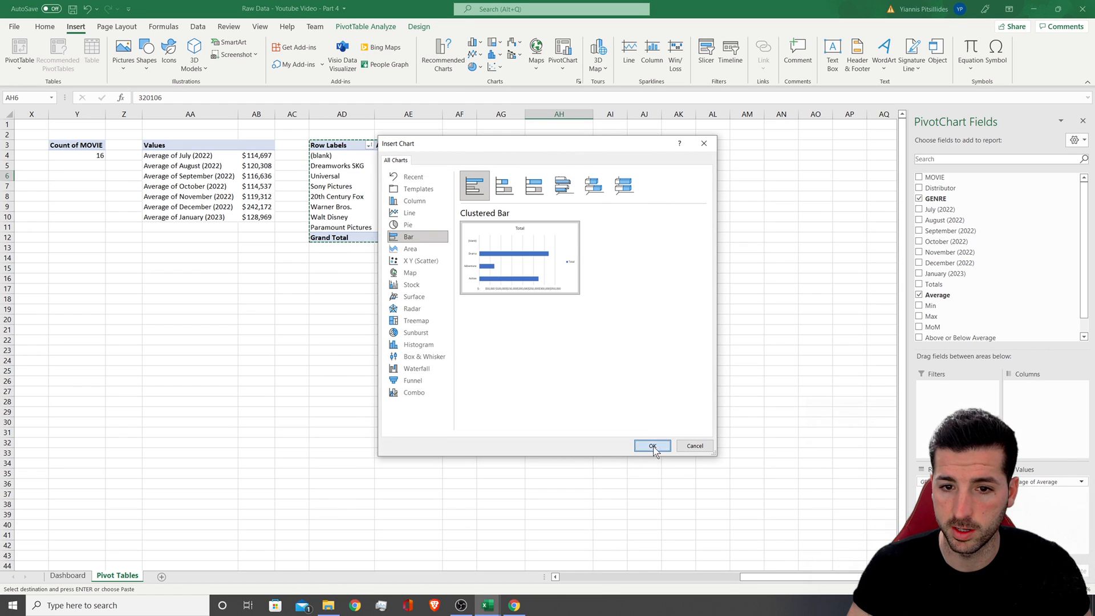
{"action": "left_click", "coordinate": [652, 446]}
{"action": "left_click_drag", "start_coordinate": [506, 279], "coordinate": [678, 243]}
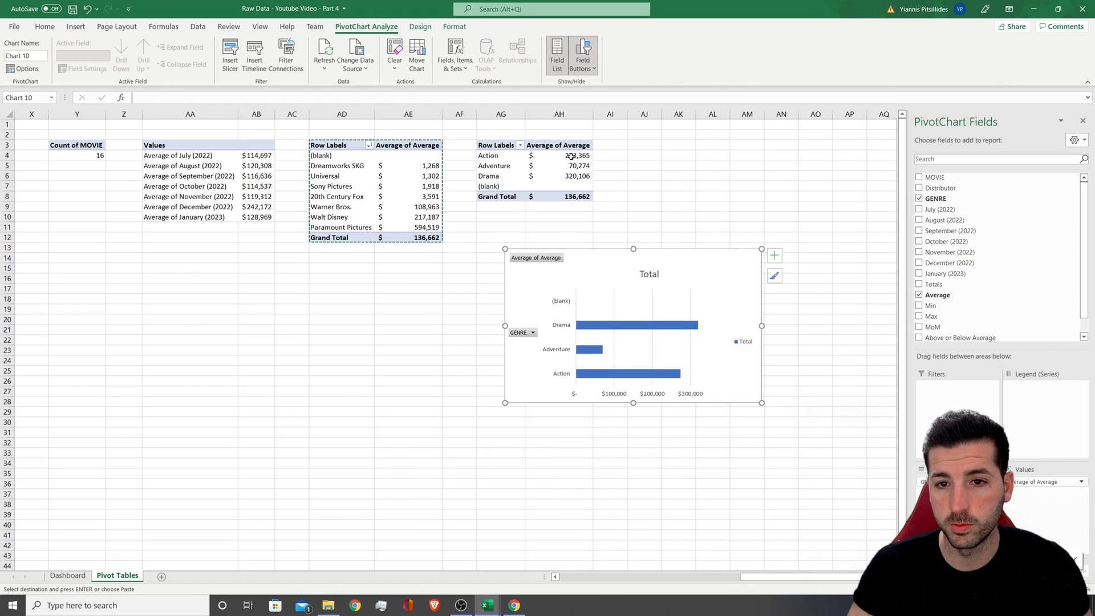
- Sort the genre pivot table's averages from smallest to largest
{"action": "left_click_drag", "start_coordinate": [571, 155], "coordinate": [571, 196]}
{"action": "left_click", "coordinate": [957, 57]}
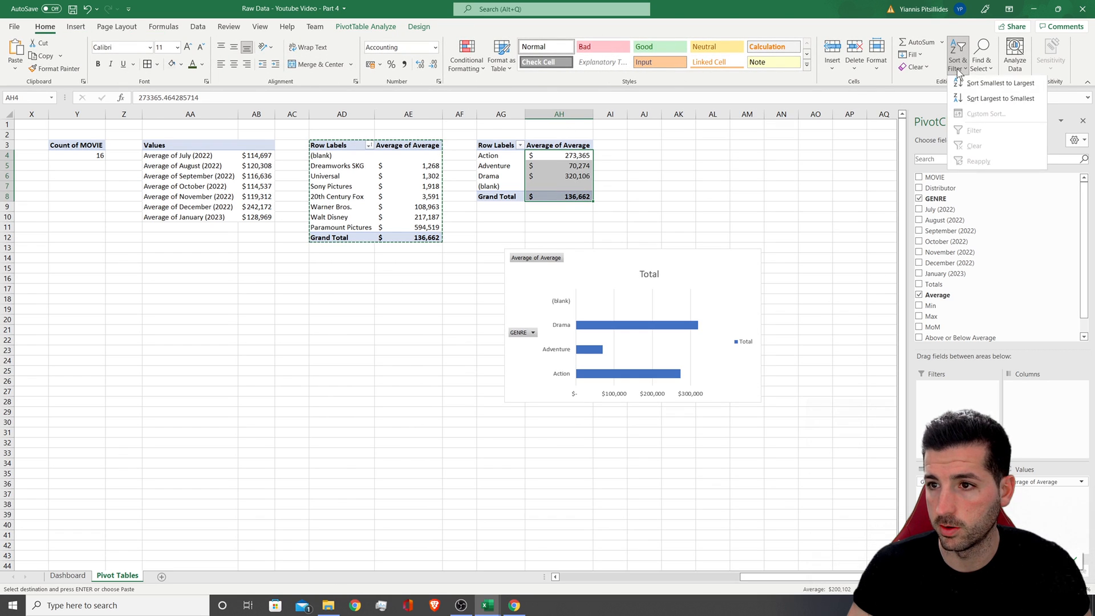
{"action": "left_click", "coordinate": [991, 85]}
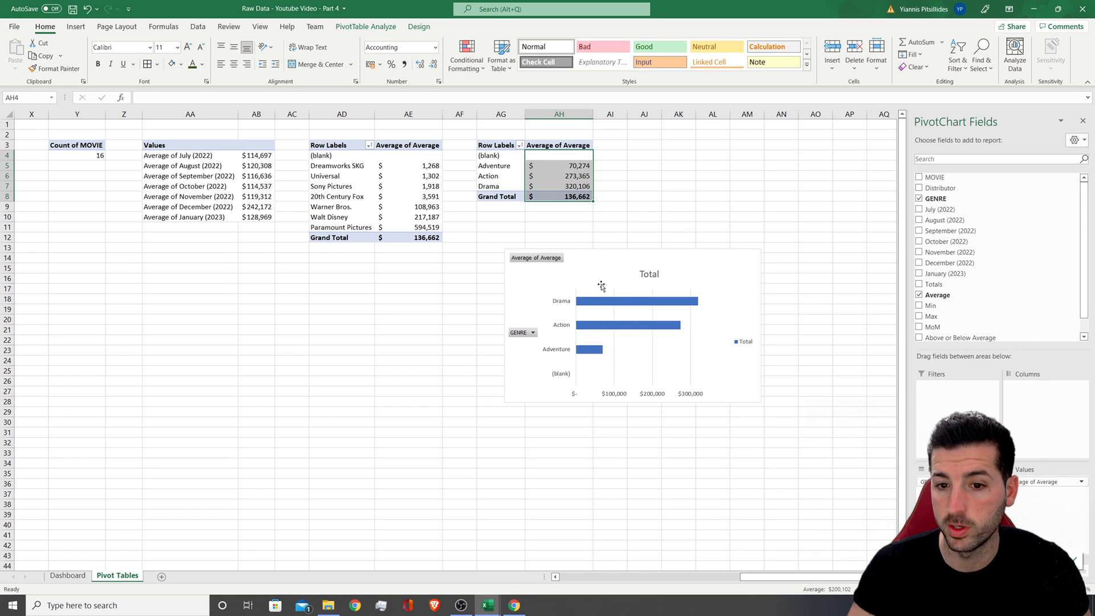
- Move the genre chart to the Dashboard, place it beside Average Revenue Per Distributor, and narrow it to the section heading's end
{"action": "left_click", "coordinate": [681, 256]}
{"action": "key", "text": "Delete"}
{"action": "left_click", "coordinate": [67, 576]}
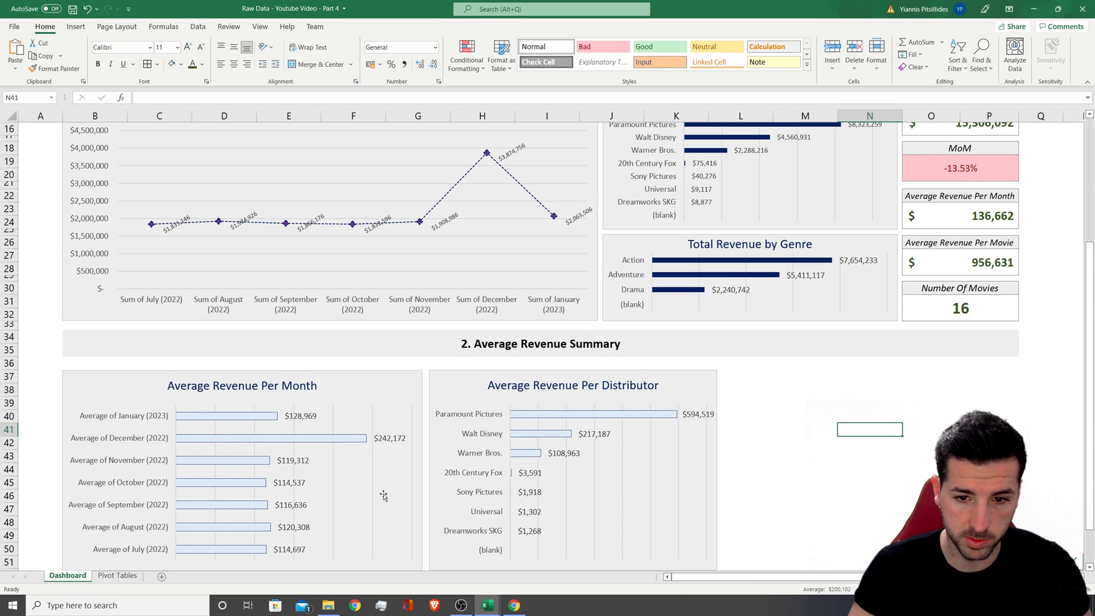
{"action": "left_click", "coordinate": [745, 383]}
{"action": "key", "text": "ctrl+v"}
{"action": "scroll", "coordinate": [817, 402], "scroll_direction": "down", "scroll_amount": 2}
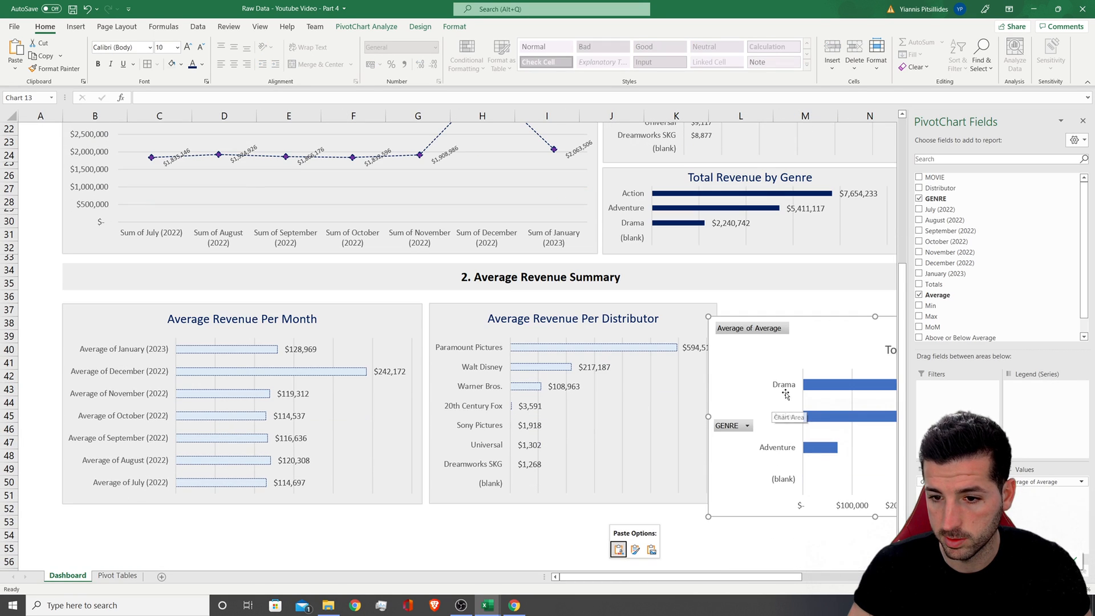
{"action": "left_click_drag", "start_coordinate": [800, 582], "coordinate": [881, 582]}
{"action": "left_click_drag", "start_coordinate": [530, 322], "coordinate": [545, 310]}
{"action": "left_click_drag", "start_coordinate": [754, 404], "coordinate": [717, 403]}
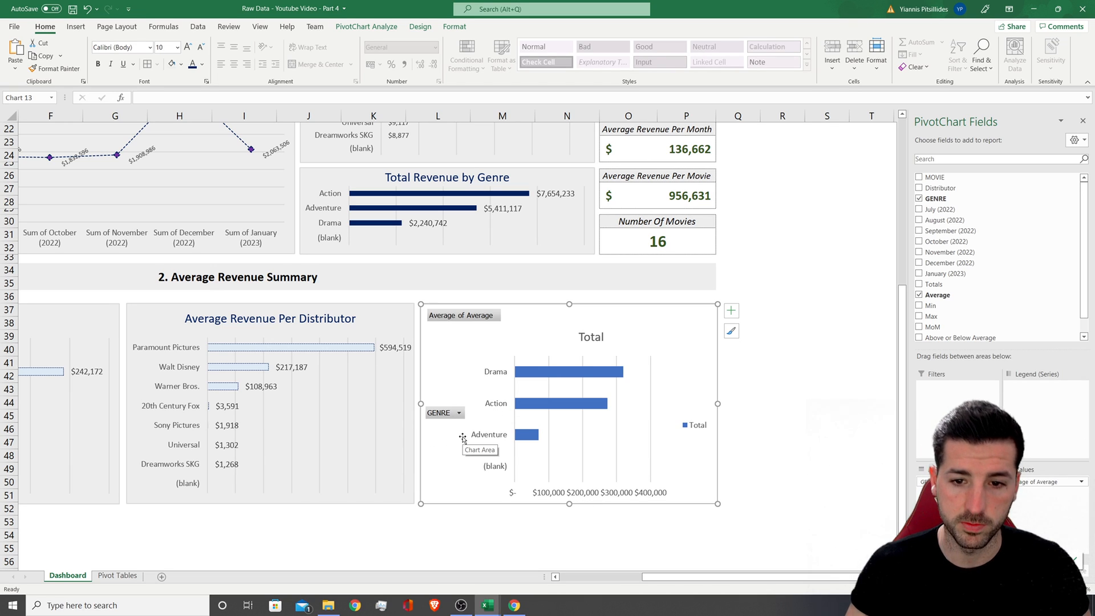
- Hide all field buttons on the genre chart and remove its value axis and legend
{"action": "right_click", "coordinate": [459, 319]}
{"action": "left_click", "coordinate": [505, 440]}
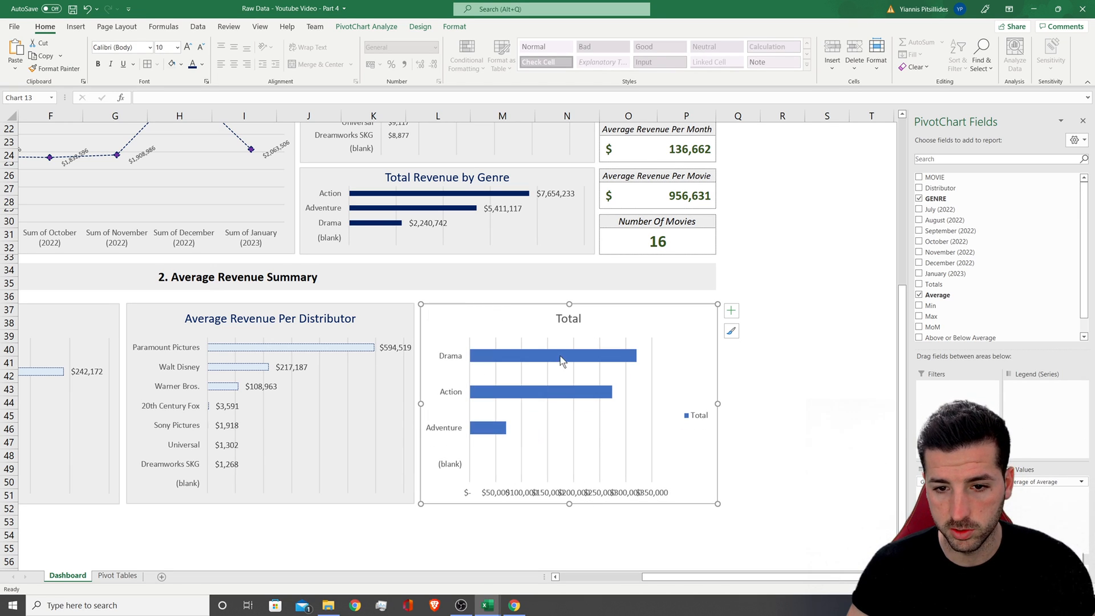
{"action": "left_click", "coordinate": [562, 496]}
{"action": "key", "text": "Delete"}
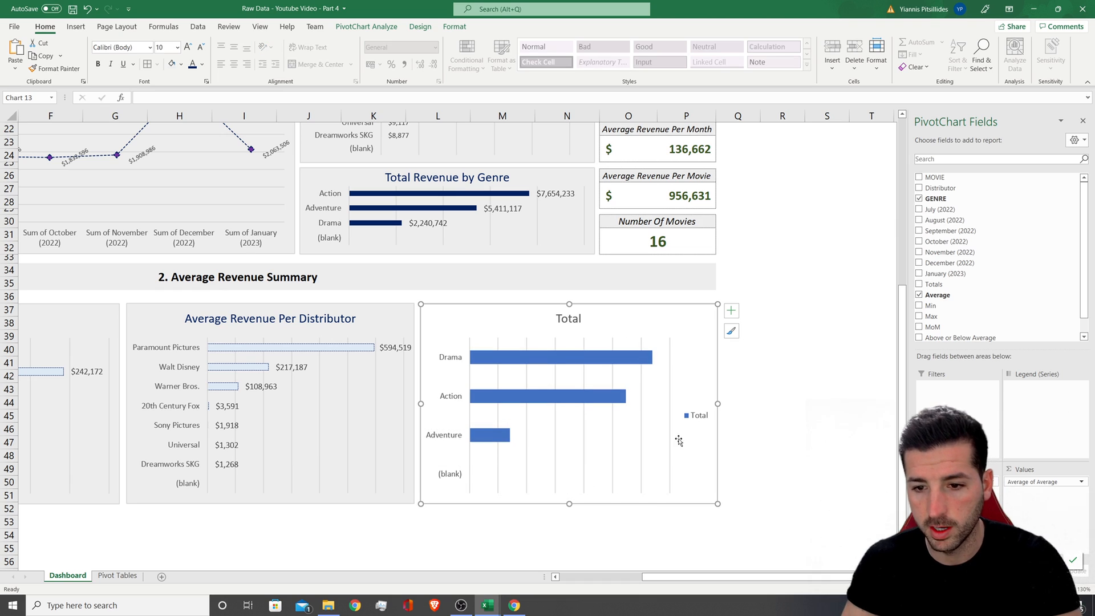
{"action": "key", "text": "Delete"}
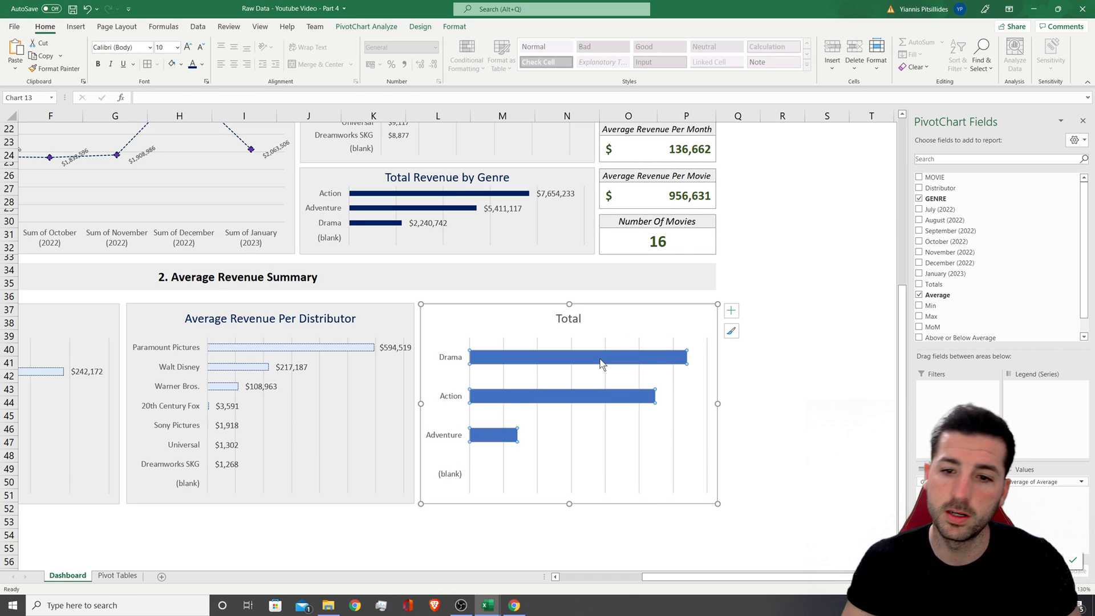
{"action": "right_click", "coordinate": [601, 364]}
{"action": "left_click", "coordinate": [635, 447]}
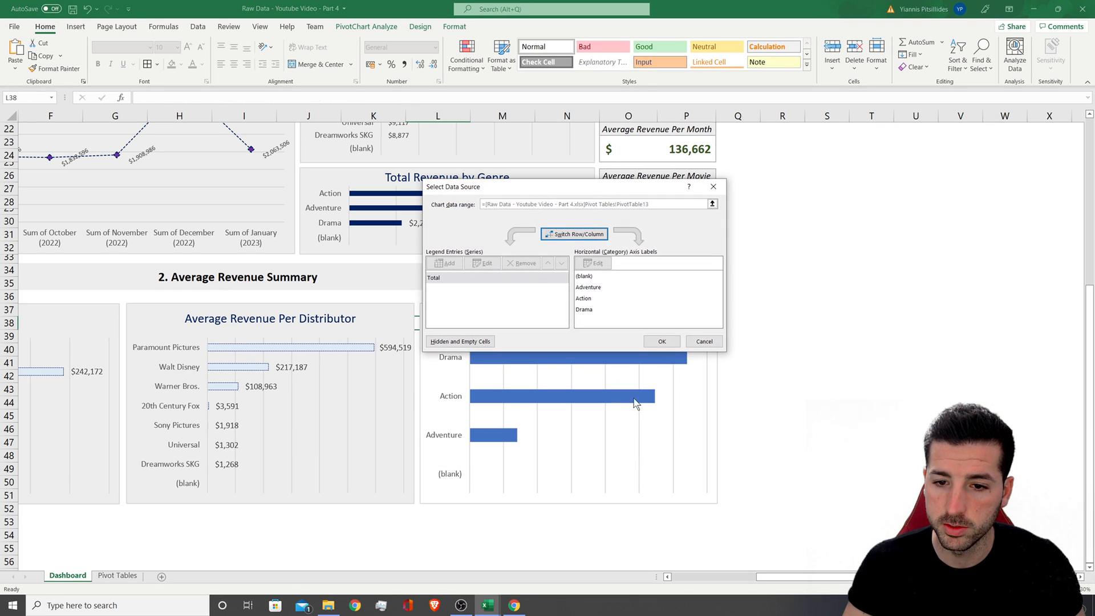
{"action": "left_click", "coordinate": [703, 340]}
- Add data labels to the genre chart's bars and title the chart "Average Revenue Per Genre"
{"action": "right_click", "coordinate": [630, 361]}
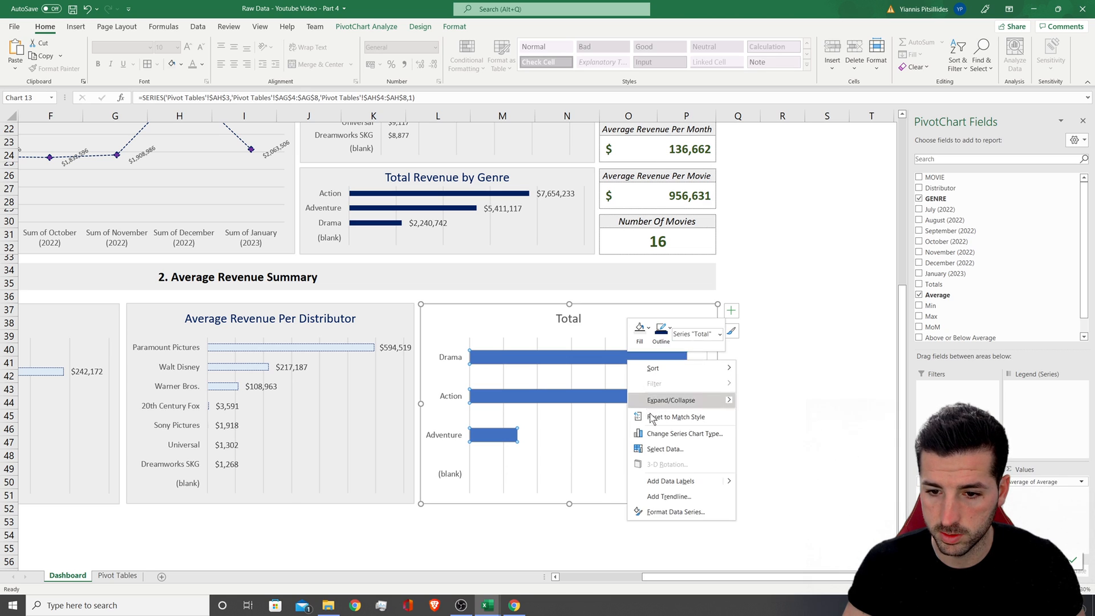
{"action": "left_click", "coordinate": [666, 480]}
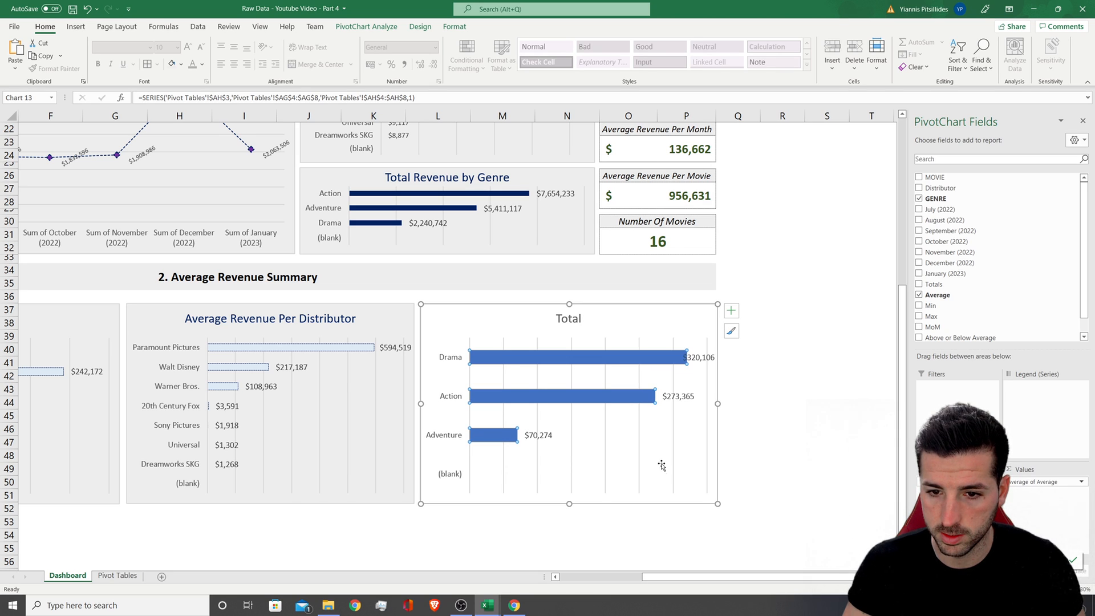
{"action": "left_click", "coordinate": [562, 320]}
{"action": "double_click", "coordinate": [560, 319]}
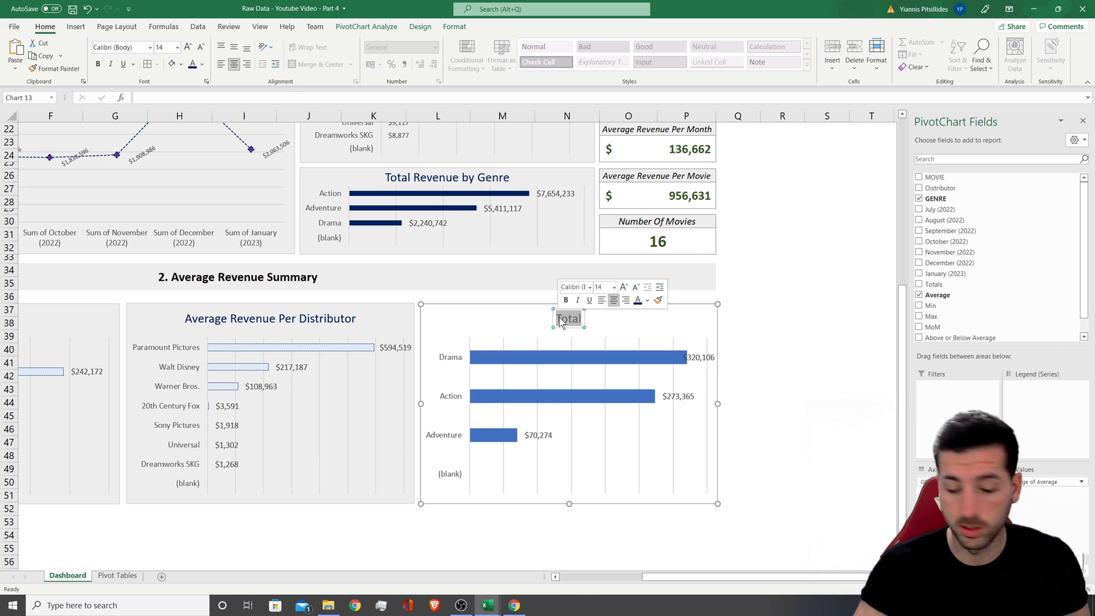
{"action": "type", "text": "Averag"}
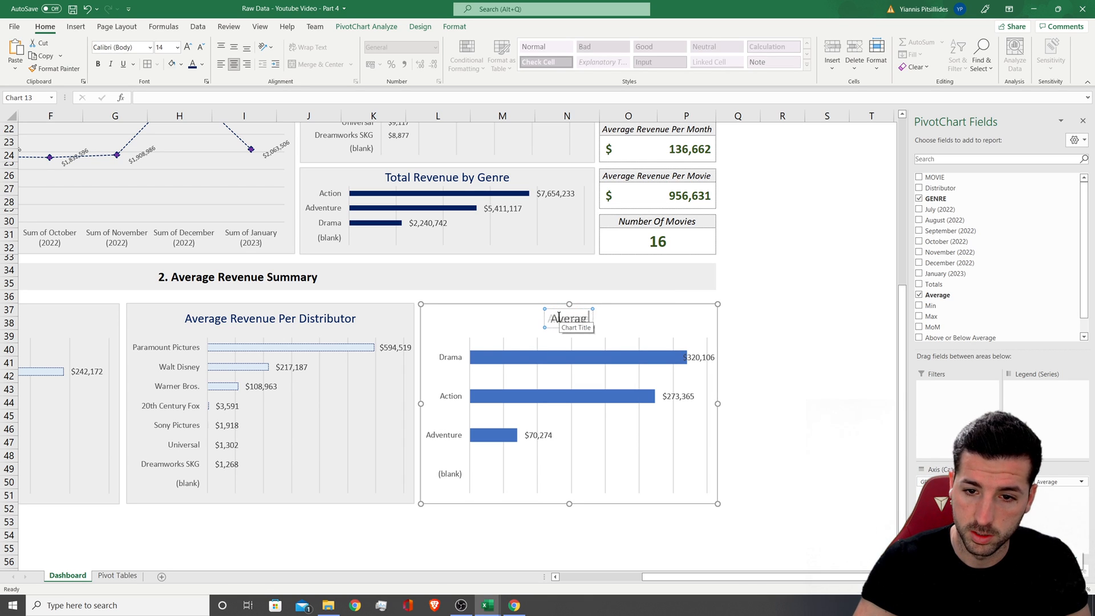
{"action": "type", "text": "e Revenue Per Genre"}
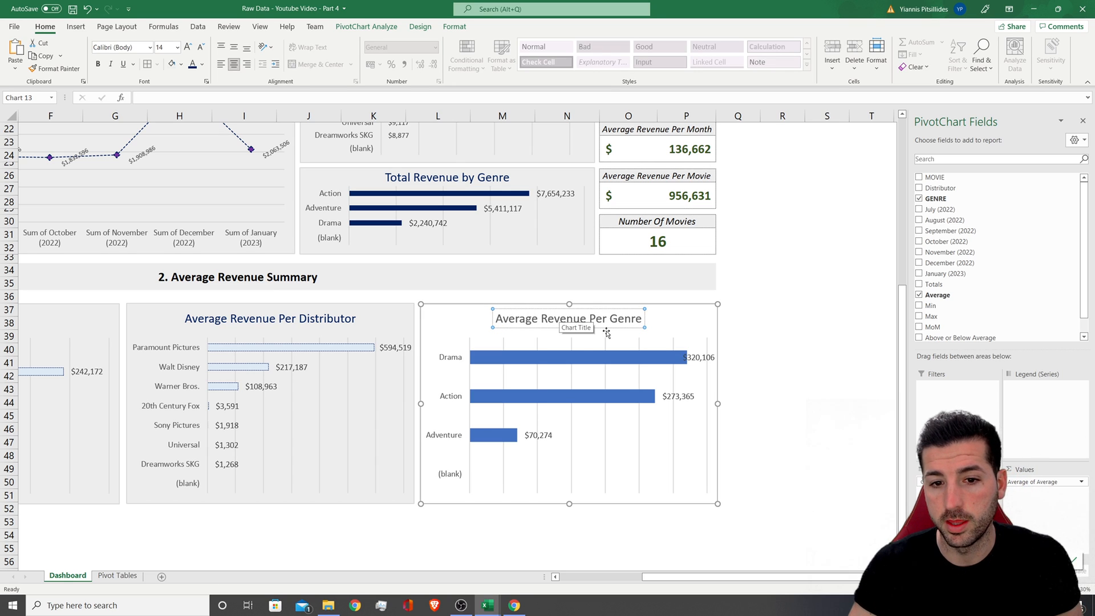
- Fill the genre chart's bars with light blue and give them a dark blue ½ pt outline
{"action": "left_click", "coordinate": [587, 357]}
{"action": "right_click", "coordinate": [587, 357]}
{"action": "left_click", "coordinate": [587, 336]}
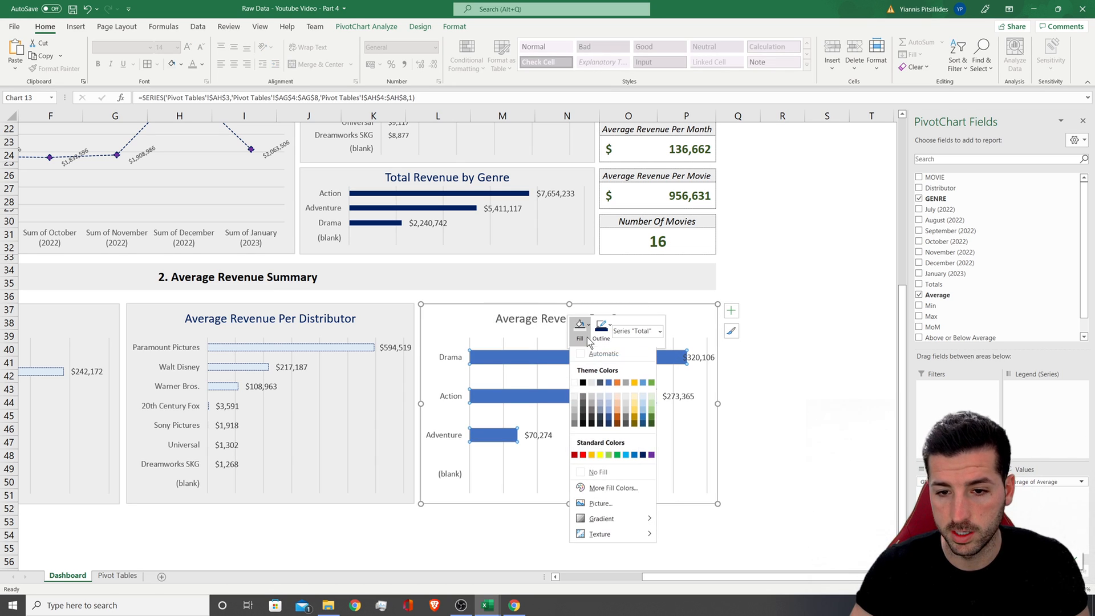
{"action": "left_click", "coordinate": [615, 378]}
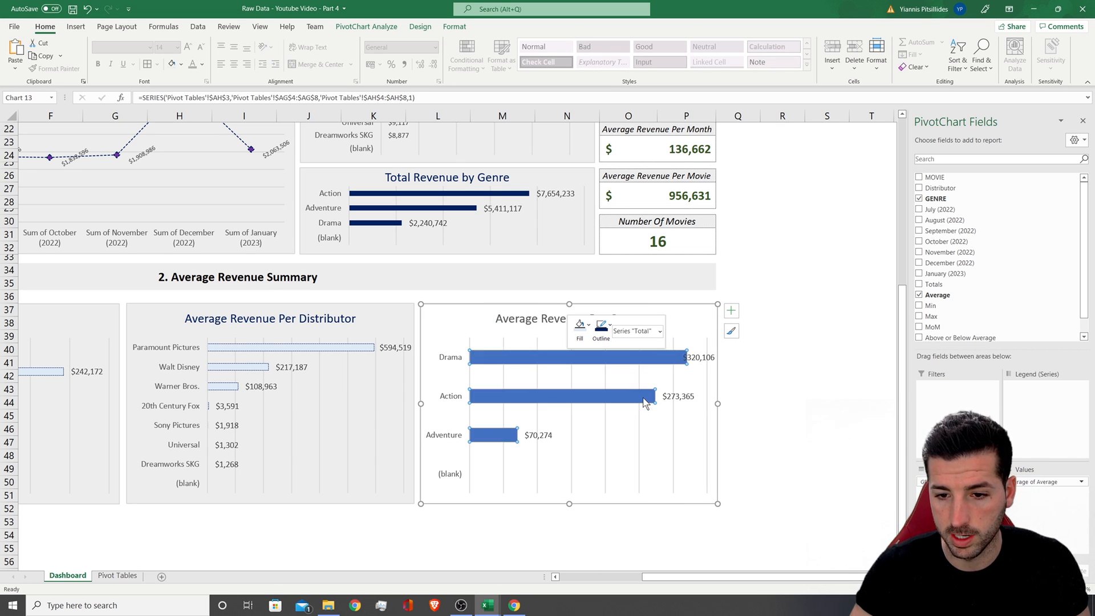
{"action": "left_click", "coordinate": [601, 326]}
{"action": "left_click", "coordinate": [666, 454]}
{"action": "left_click", "coordinate": [601, 328]}
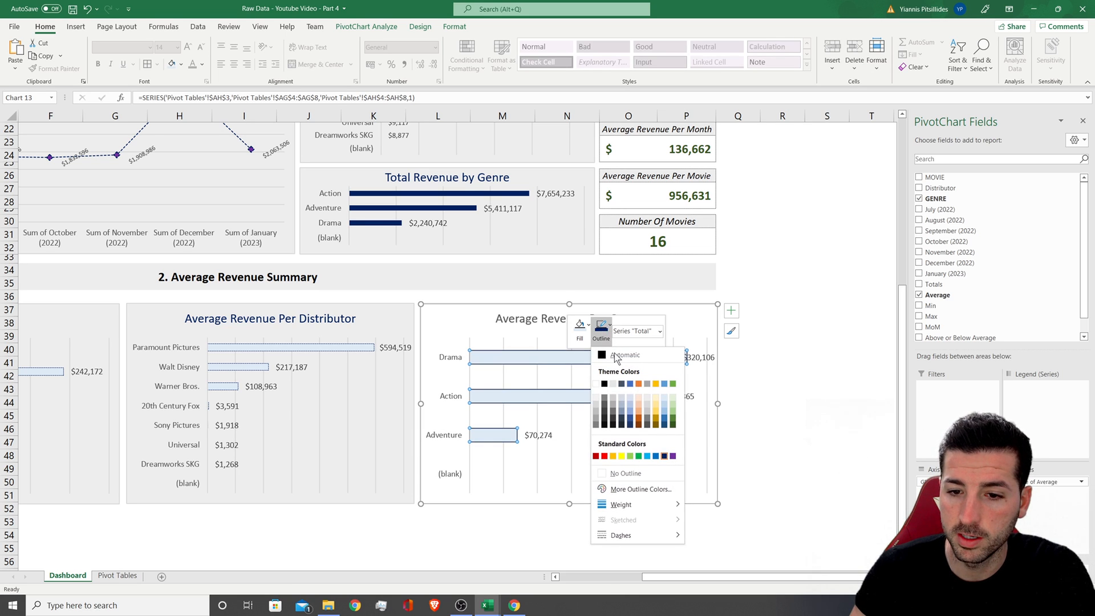
{"action": "mouse_move", "coordinate": [621, 505]}
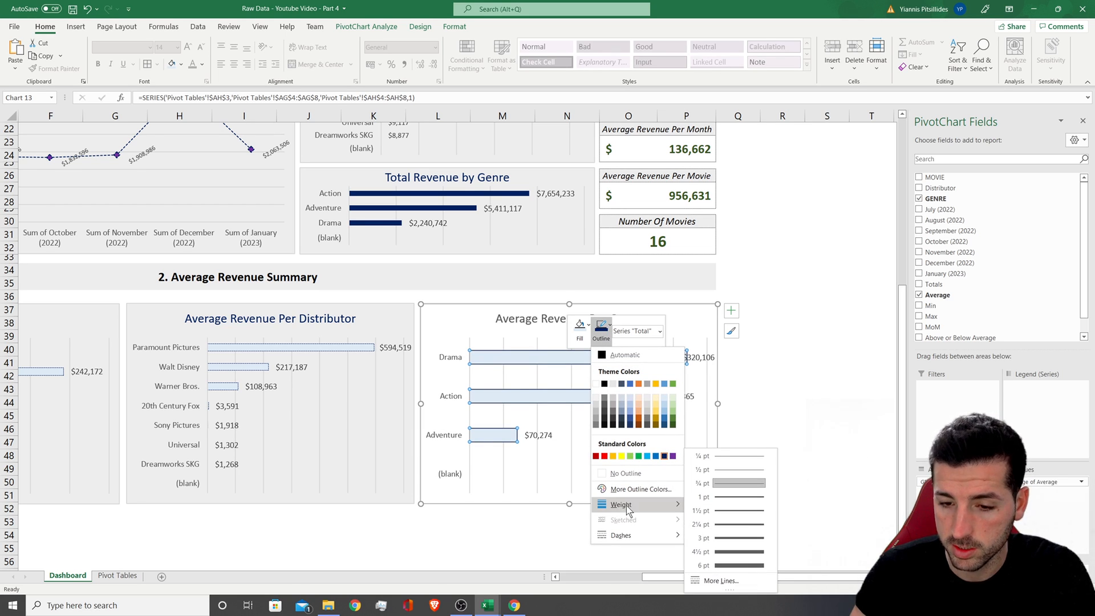
{"action": "left_click", "coordinate": [725, 471]}
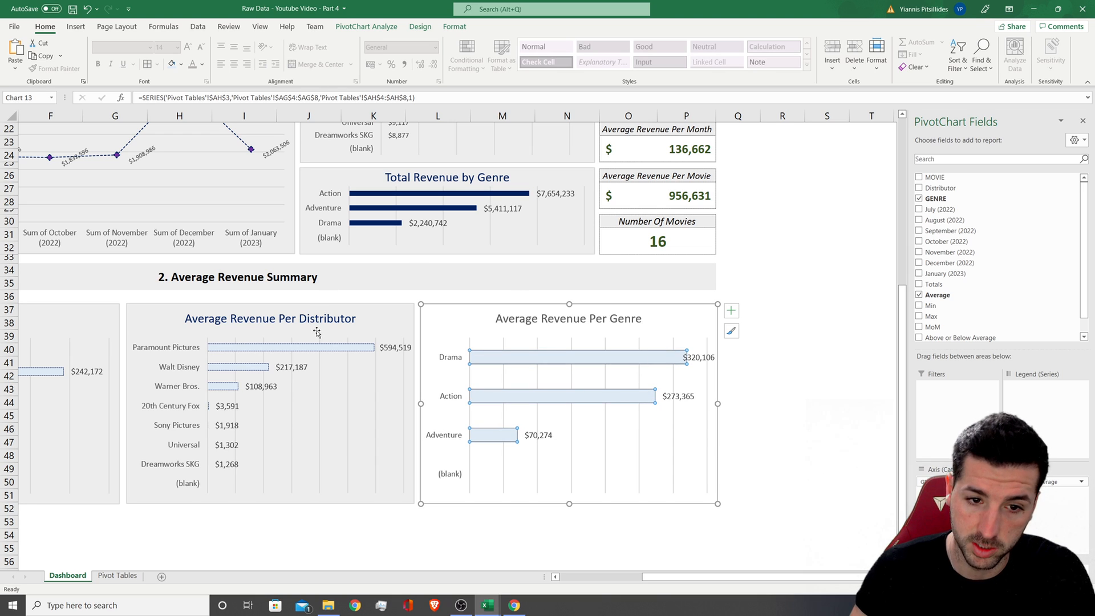
- Colour the "Average Revenue Per Genre" chart title dark blue to match the neighbouring charts
{"action": "left_click_drag", "start_coordinate": [656, 577], "coordinate": [553, 573]}
{"action": "left_click_drag", "start_coordinate": [621, 577], "coordinate": [733, 573]}
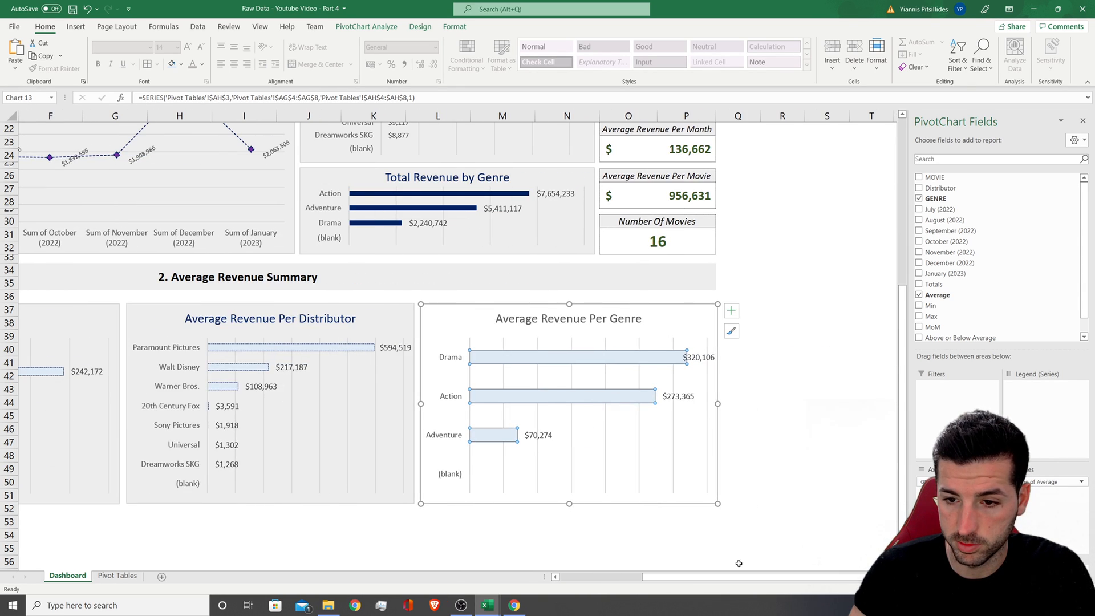
{"action": "left_click", "coordinate": [577, 325]}
{"action": "double_click", "coordinate": [580, 319]}
{"action": "double_click", "coordinate": [613, 319]}
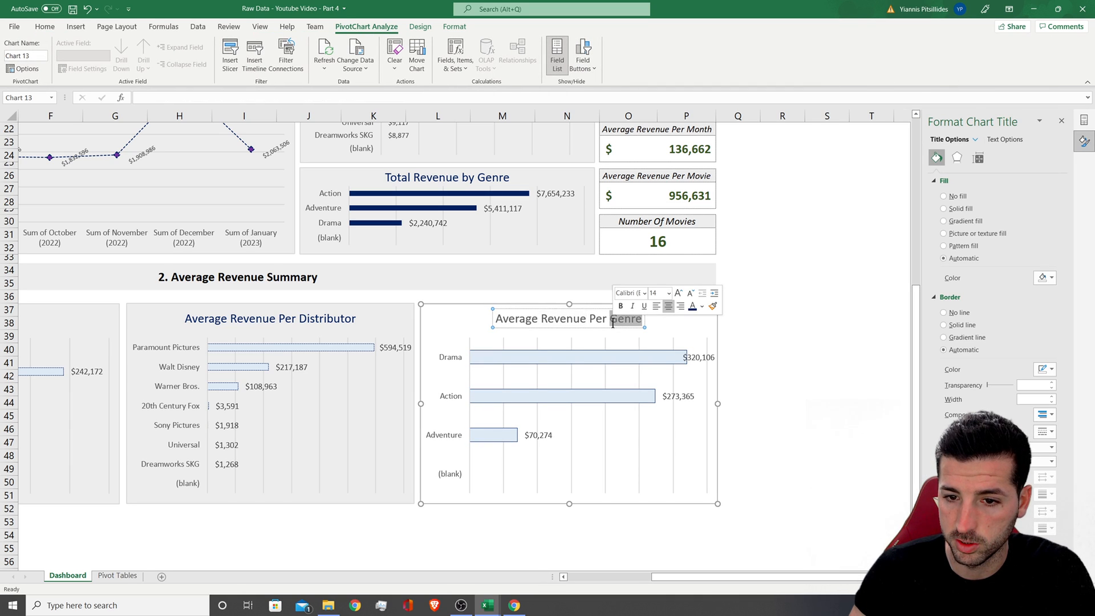
{"action": "triple_click", "coordinate": [613, 320]}
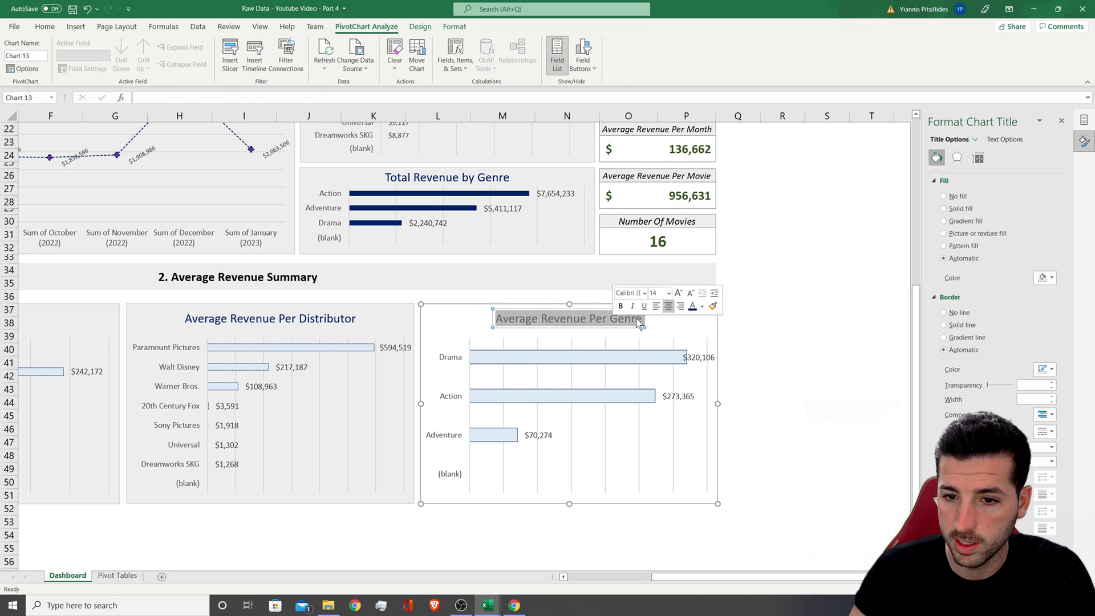
{"action": "left_click", "coordinate": [616, 401]}
{"action": "right_click", "coordinate": [614, 402]}
{"action": "left_click", "coordinate": [646, 374]}
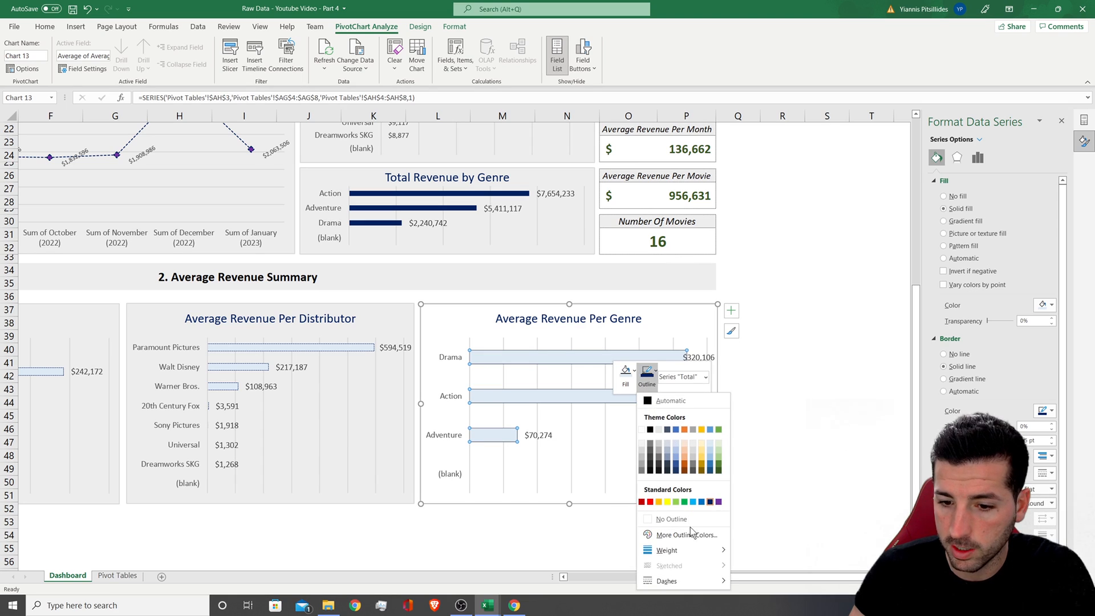
{"action": "mouse_move", "coordinate": [681, 583]}
{"action": "left_click", "coordinate": [768, 530]}
{"action": "left_click", "coordinate": [768, 531]}
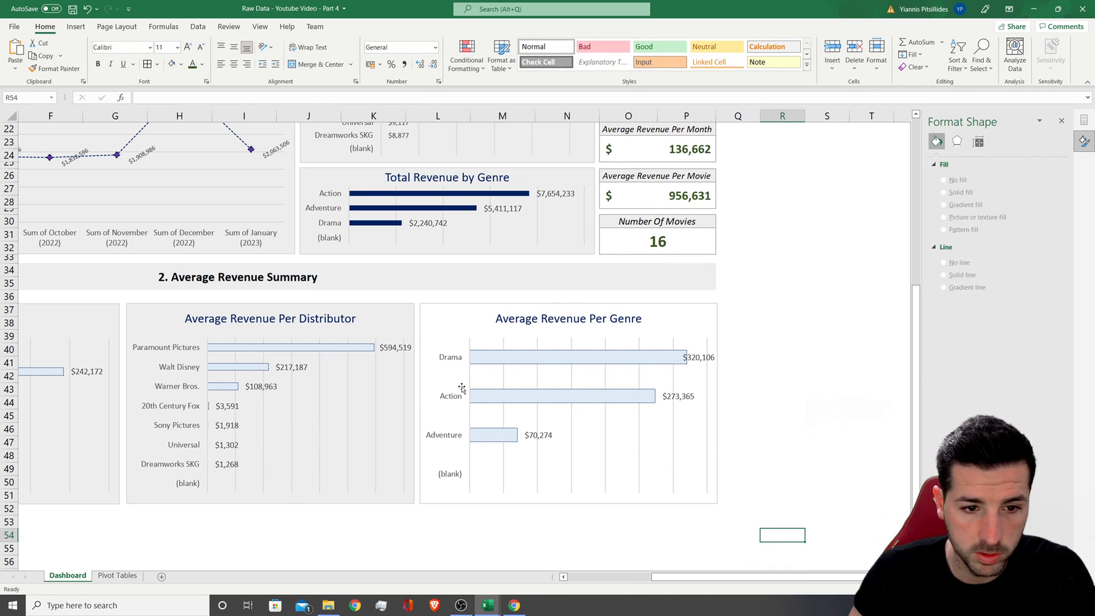
- Fill the genre chart's background with light grey like the other two average revenue charts
{"action": "left_click", "coordinate": [657, 303]}
{"action": "right_click", "coordinate": [656, 311]}
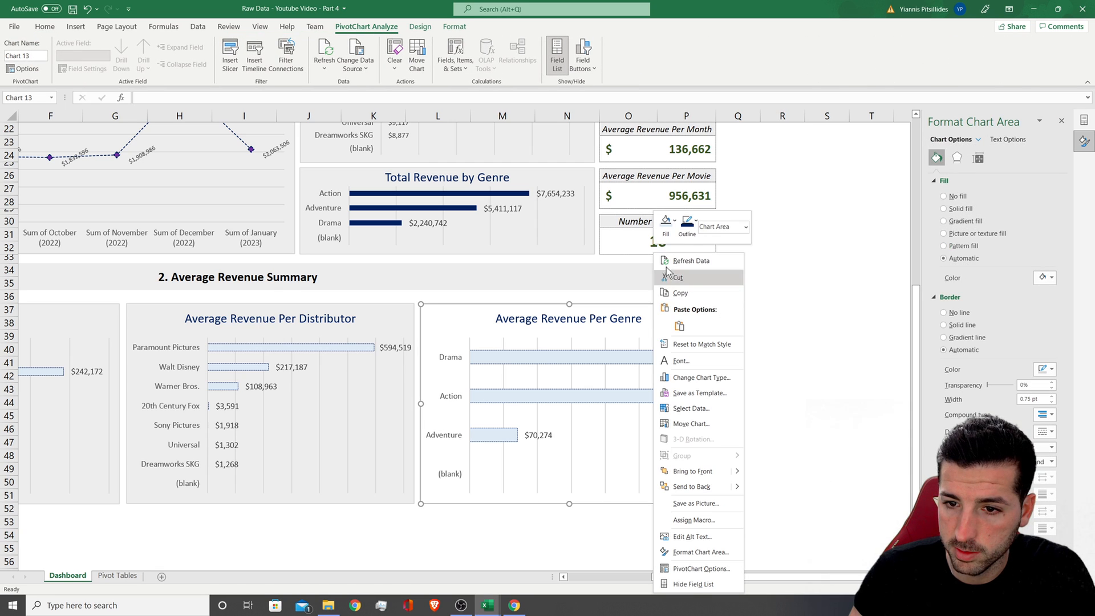
{"action": "left_click", "coordinate": [666, 223]}
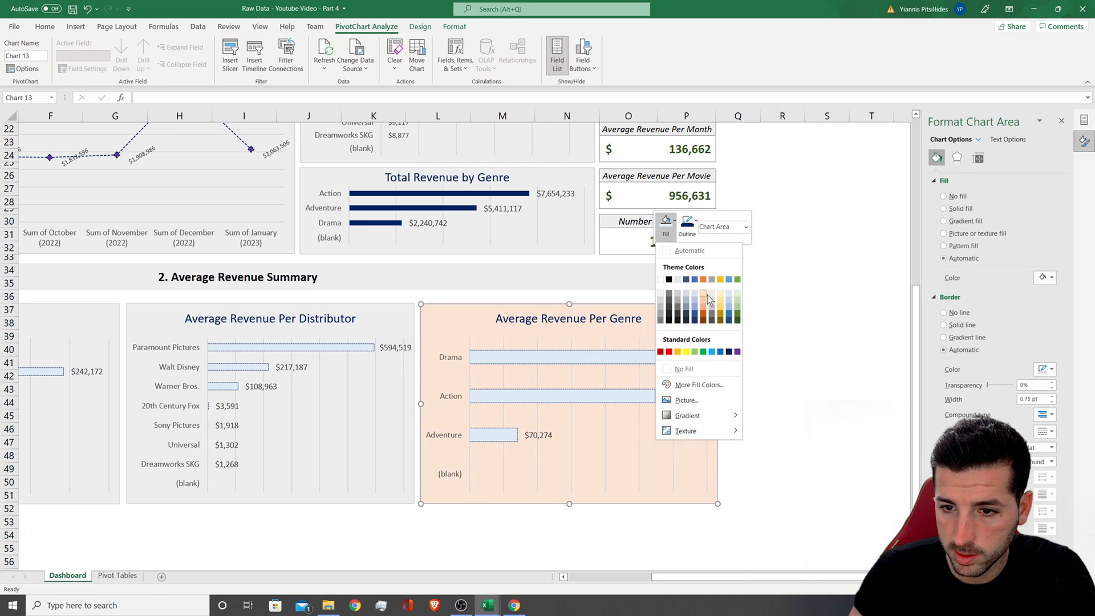
{"action": "left_click", "coordinate": [660, 293]}
{"action": "left_click", "coordinate": [782, 387]}
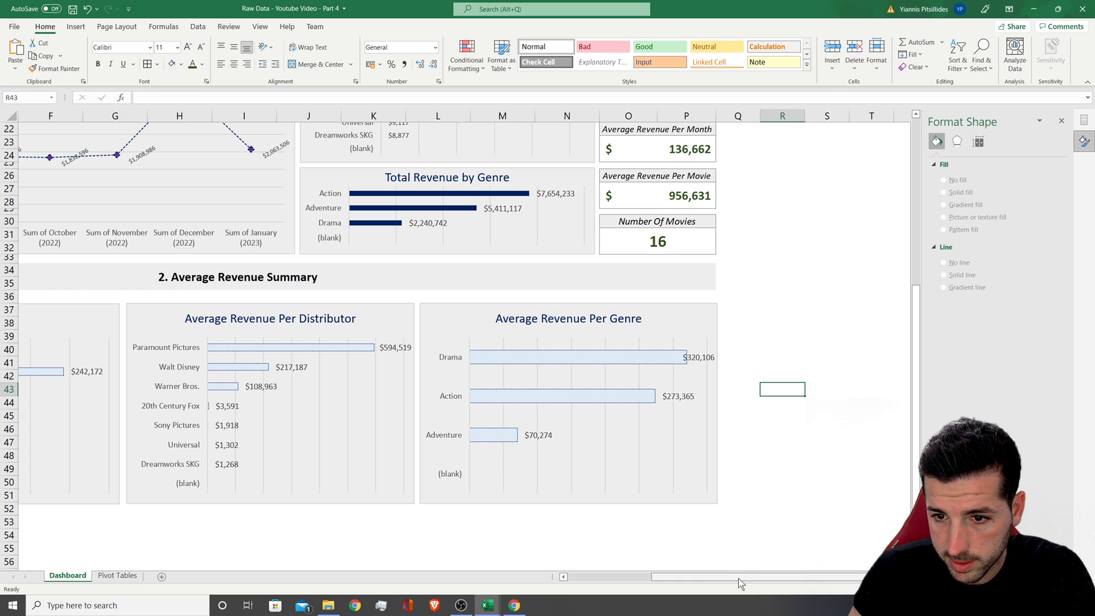
- Reduce the height of row 36 to close the gap under the Average Revenue Summary heading, and save the workbook
{"action": "left_click_drag", "start_coordinate": [739, 582], "coordinate": [650, 577]}
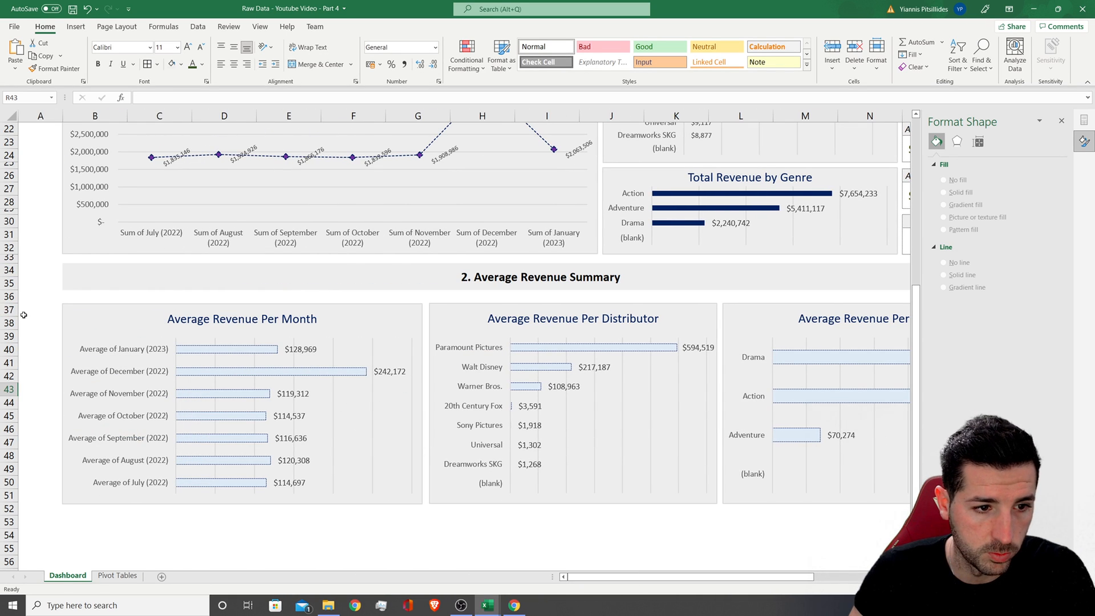
{"action": "left_click_drag", "start_coordinate": [12, 304], "coordinate": [12, 289]}
{"action": "left_click", "coordinate": [542, 524]}
{"action": "key", "text": "ctrl+s"}
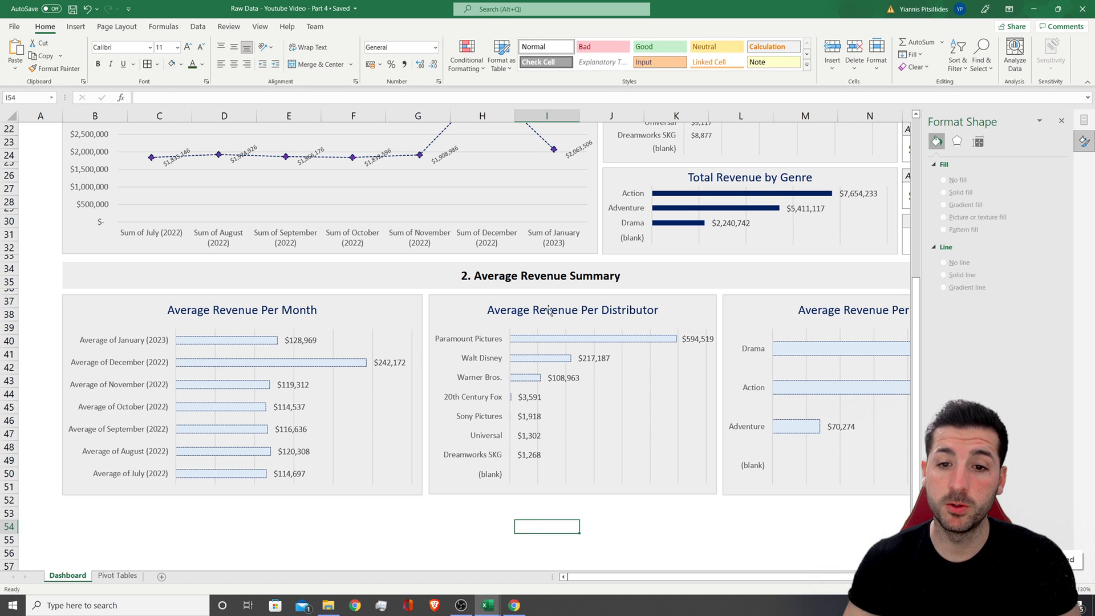
- Copy the Average Revenue Summary heading to B53 below the charts and reduce row 52's height to 9.00
{"action": "left_click", "coordinate": [561, 282]}
{"action": "key", "text": "ctrl+c"}
{"action": "left_click", "coordinate": [90, 513]}
{"action": "key", "text": "ctrl+v"}
{"action": "scroll", "coordinate": [184, 523], "scroll_direction": "down", "scroll_amount": 3}
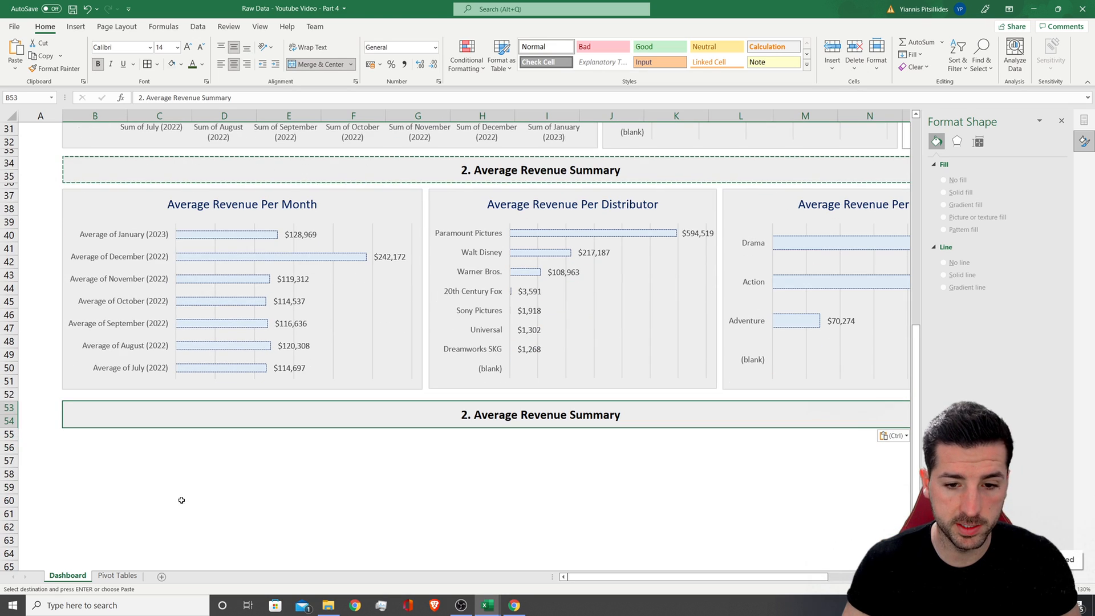
{"action": "left_click_drag", "start_coordinate": [16, 401], "coordinate": [16, 397]}
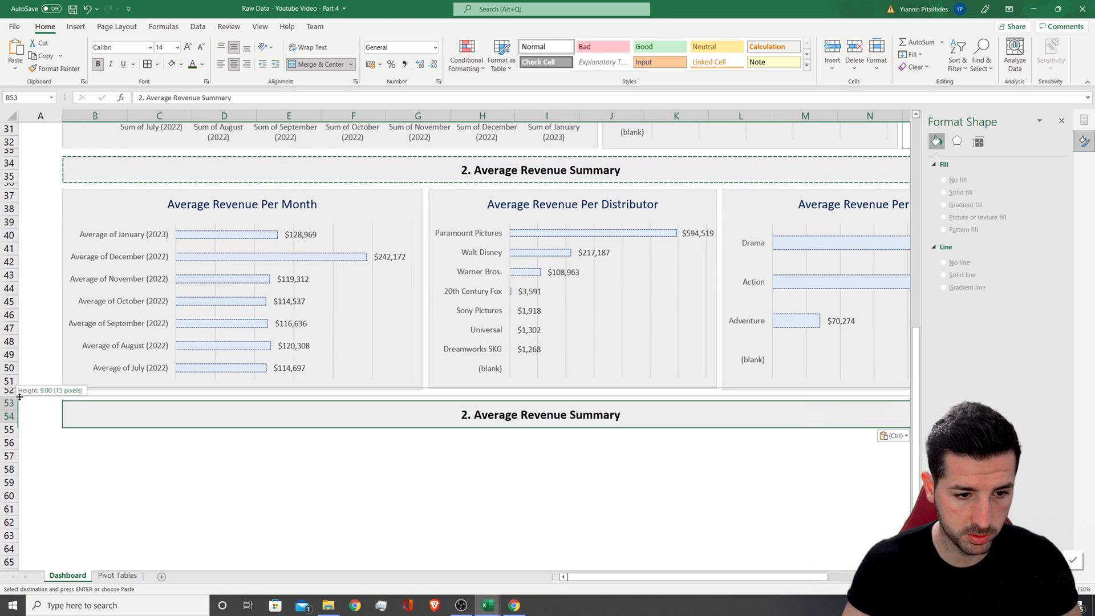
- Change the copied heading's text to "3. Movie Summary"
{"action": "double_click", "coordinate": [463, 417]}
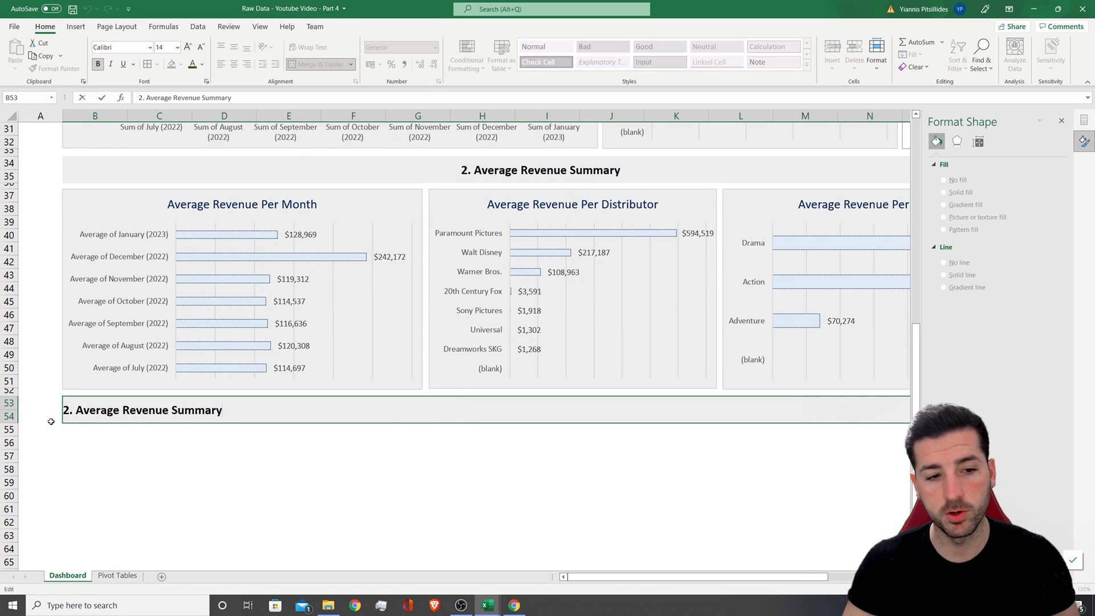
{"action": "left_click_drag", "start_coordinate": [68, 411], "coordinate": [165, 413]}
{"action": "type", "text": "3"}
{"action": "key", "text": "BackSpace"}
{"action": "type", "text": "Movie"}
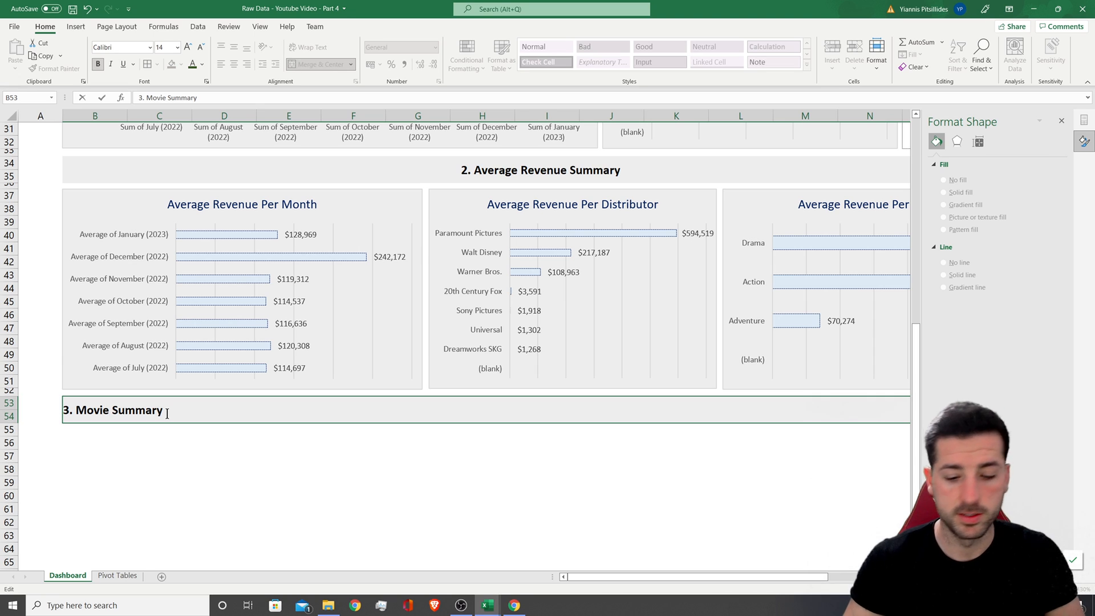
{"action": "key", "text": "Return"}
{"action": "scroll", "coordinate": [273, 465], "scroll_direction": "down", "scroll_amount": 1}
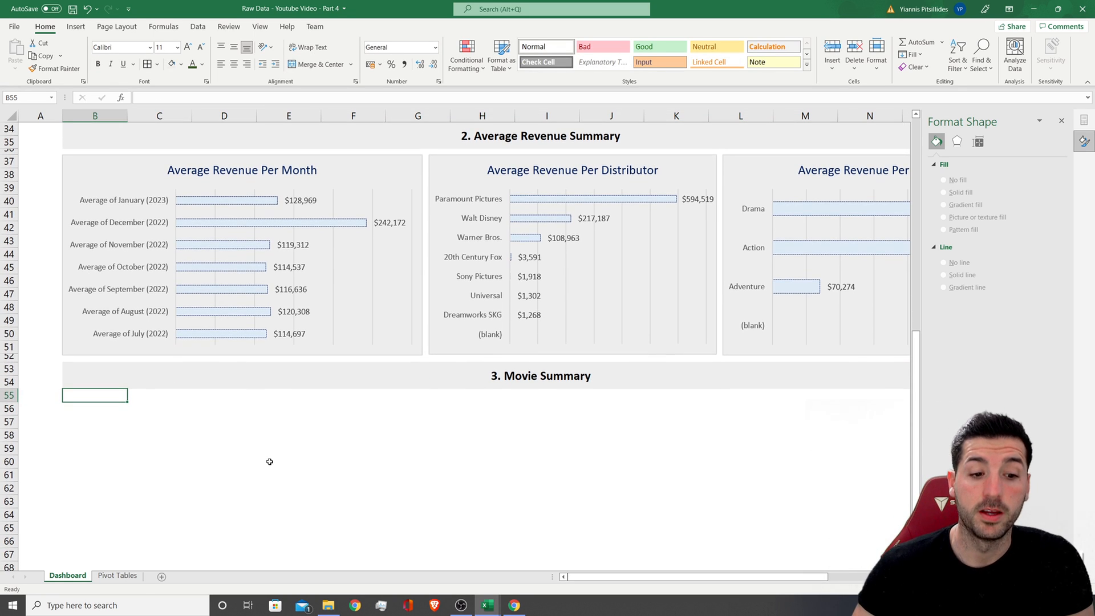
- Copy the genre pivot table on the Pivot Tables sheet and paste the duplicate at AJ3
{"action": "left_click", "coordinate": [119, 576]}
{"action": "left_click", "coordinate": [609, 288]}
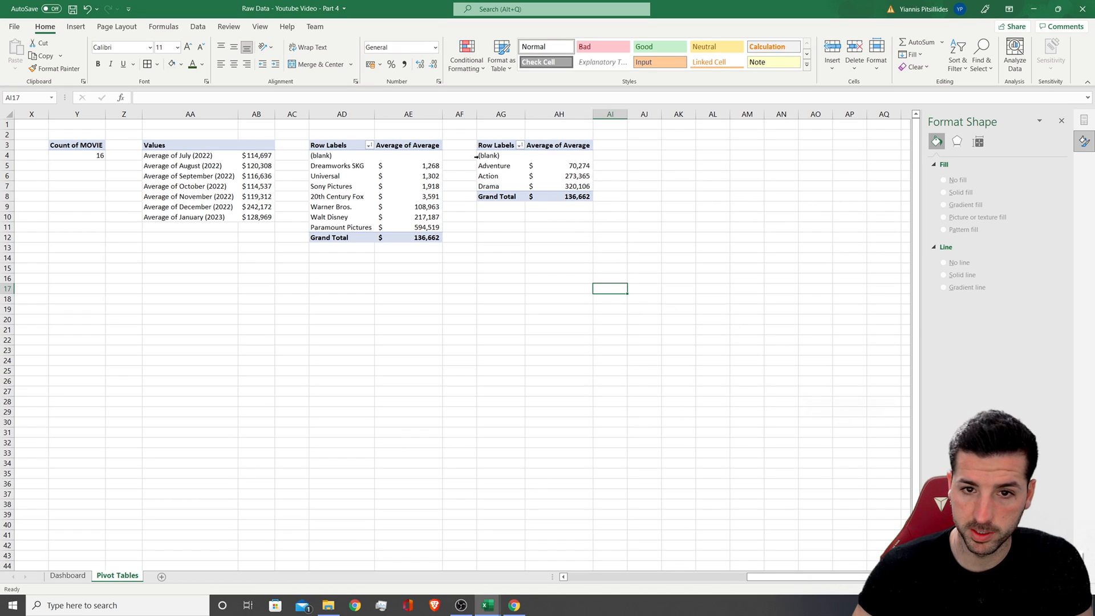
{"action": "left_click_drag", "start_coordinate": [495, 145], "coordinate": [576, 196]}
{"action": "key", "text": "ctrl+c"}
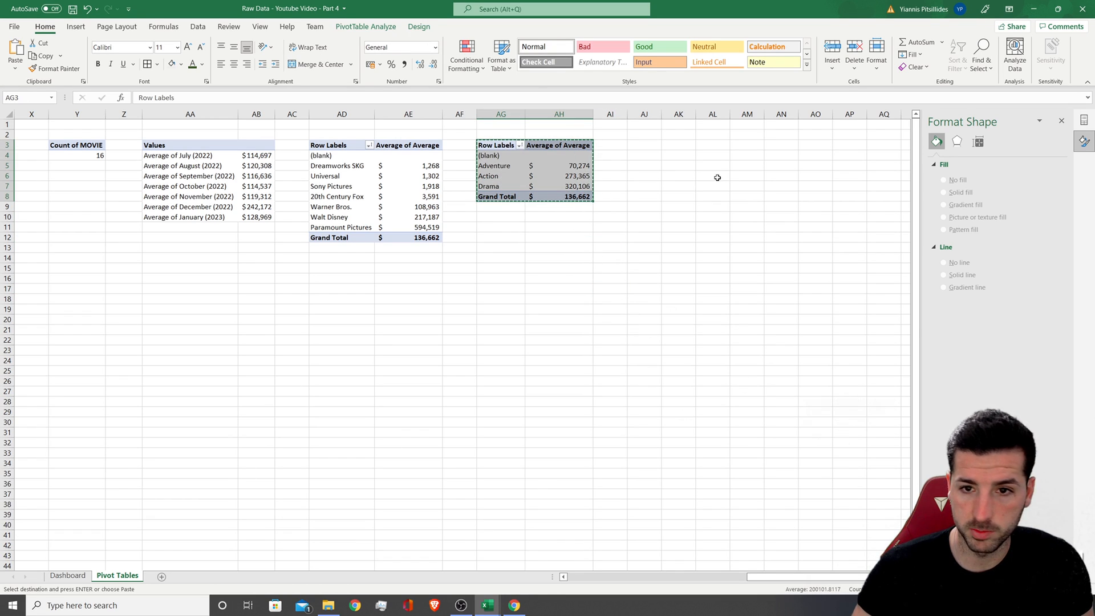
{"action": "left_click", "coordinate": [652, 148]}
{"action": "key", "text": "ctrl+v"}
{"action": "left_click", "coordinate": [669, 175]}
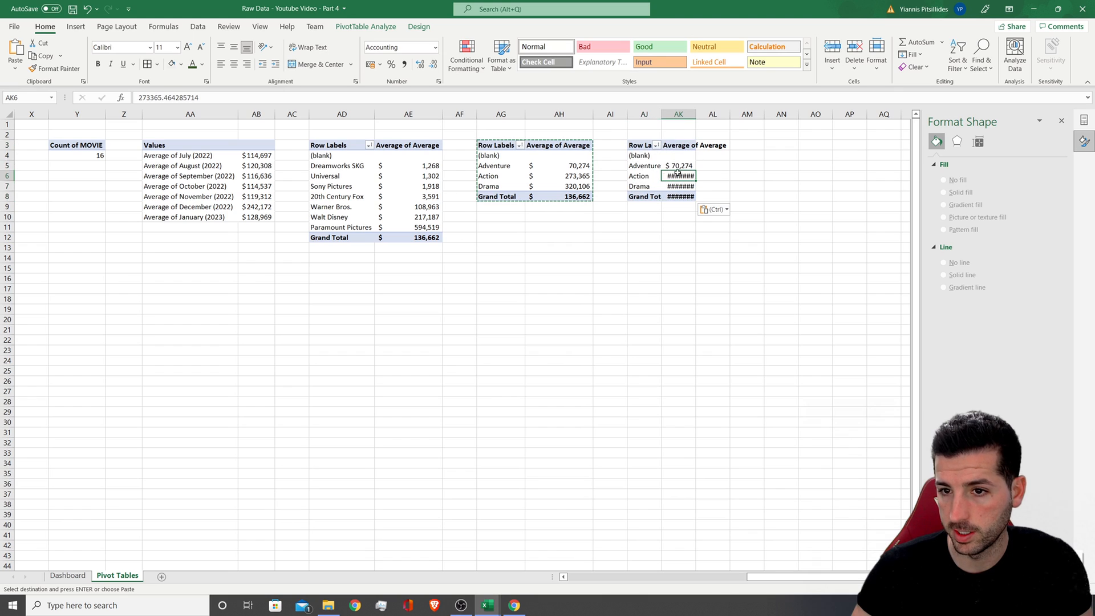
- Set the duplicate pivot table to list MOVIE instead of GENRE in rows, with Sum of Totals and Average of Average as separate columns
{"action": "left_click", "coordinate": [1058, 122]}
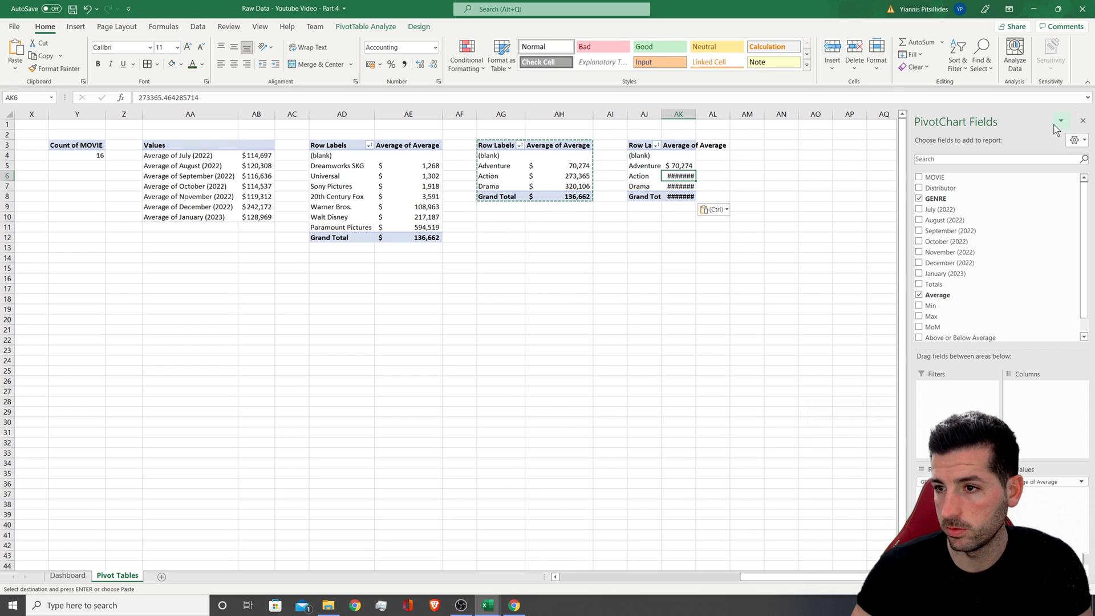
{"action": "left_click", "coordinate": [959, 175]}
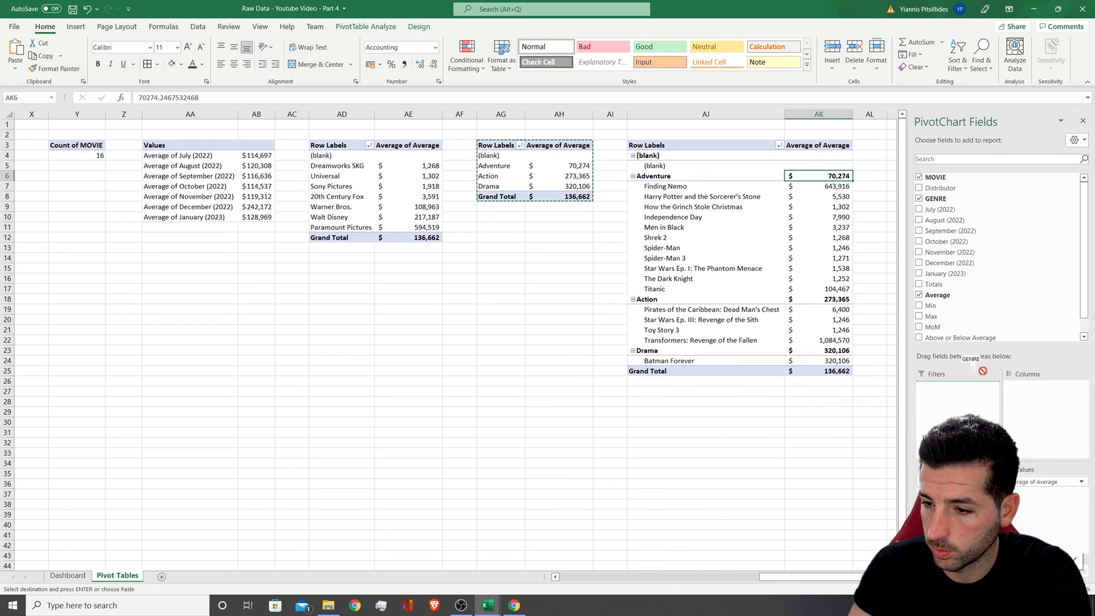
{"action": "left_click_drag", "start_coordinate": [962, 415], "coordinate": [1046, 469]}
{"action": "left_click_drag", "start_coordinate": [1044, 285], "coordinate": [1057, 481]}
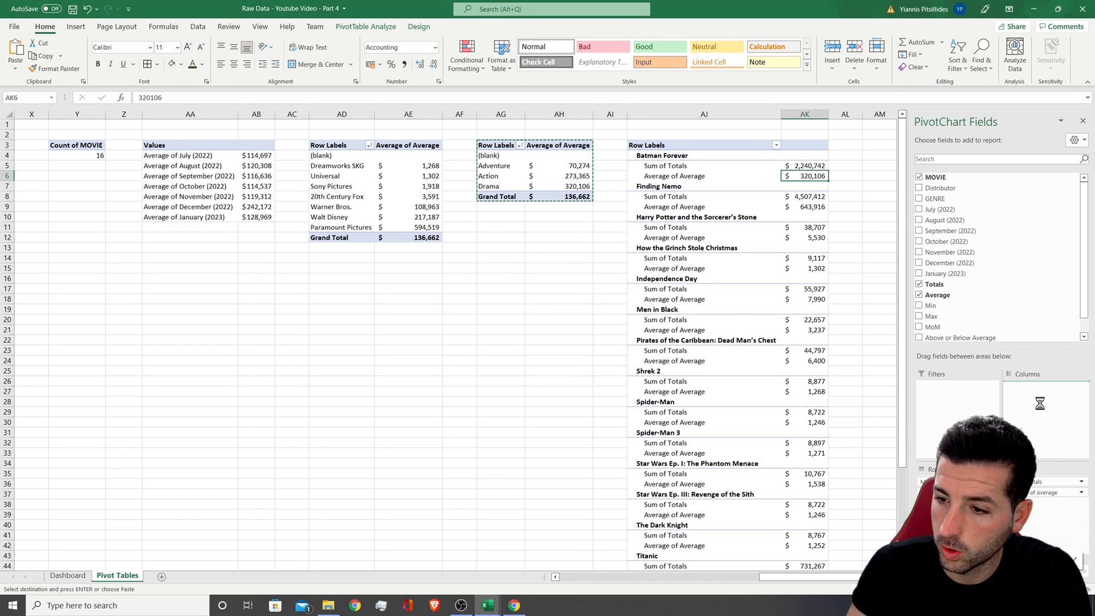
{"action": "left_click_drag", "start_coordinate": [803, 12], "coordinate": [448, 25]}
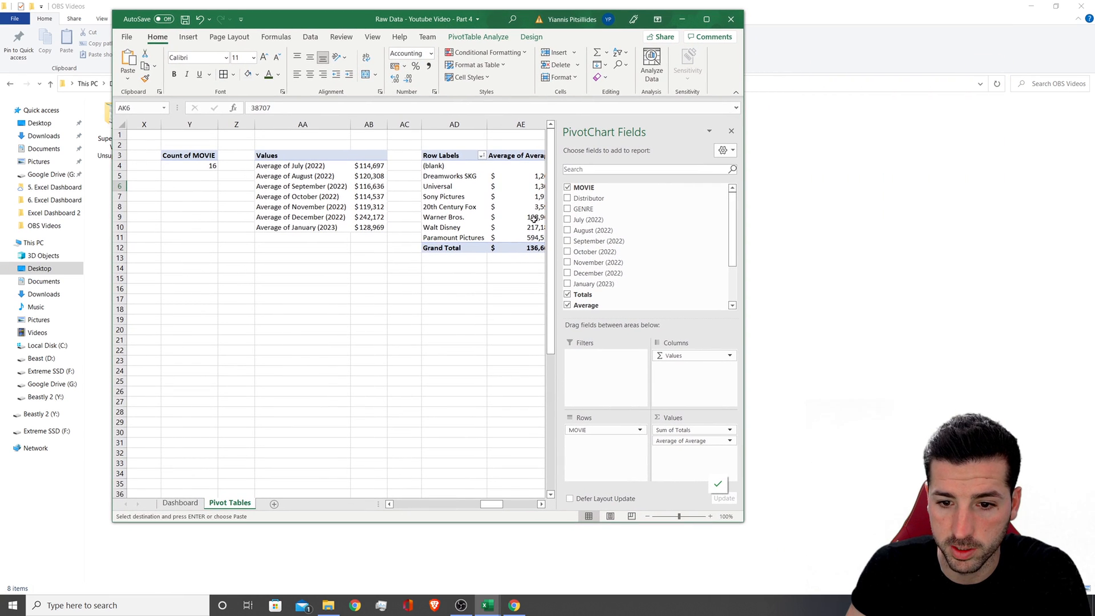
{"action": "left_click_drag", "start_coordinate": [494, 506], "coordinate": [527, 505]}
{"action": "left_click", "coordinate": [280, 197]}
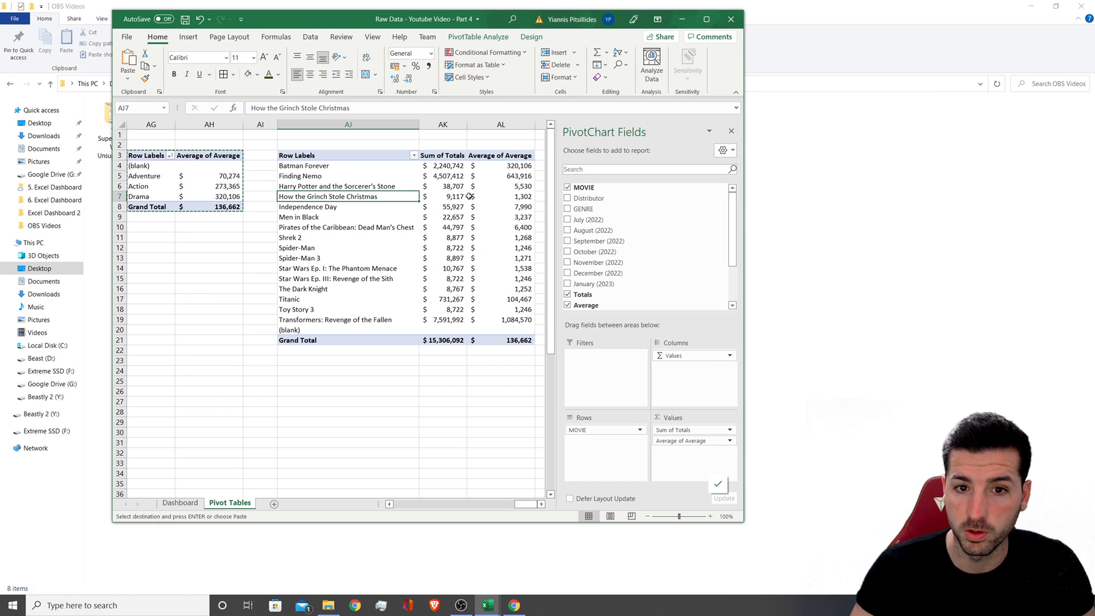
{"action": "left_click_drag", "start_coordinate": [338, 155], "coordinate": [485, 341]}
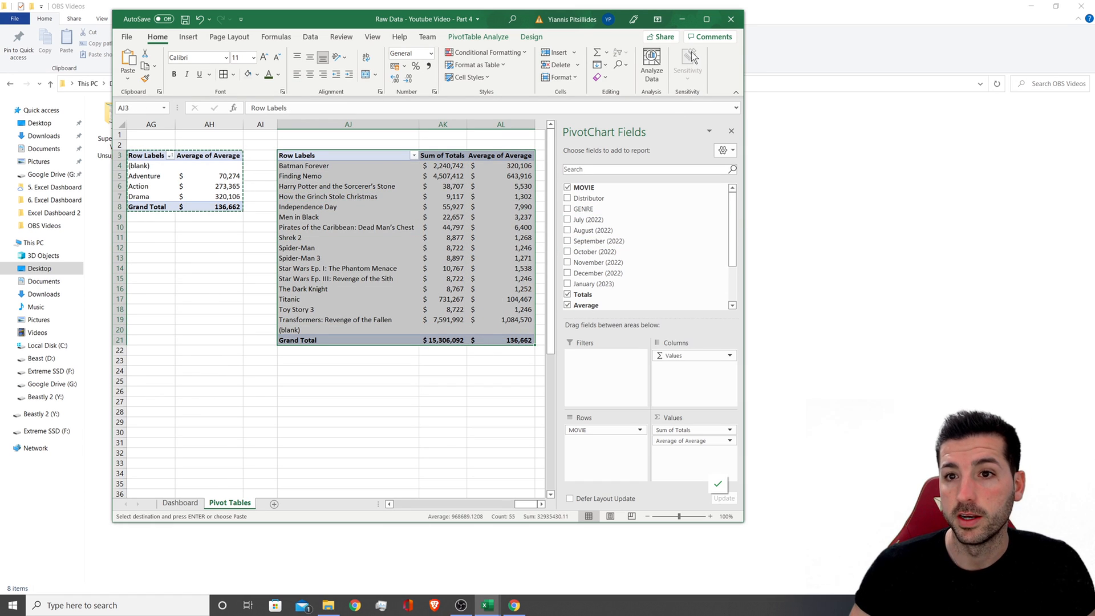
{"action": "left_click", "coordinate": [704, 20]}
- Insert a Clustered Bar PivotChart from the movie pivot table and place it clear of the table
{"action": "left_click", "coordinate": [229, 172]}
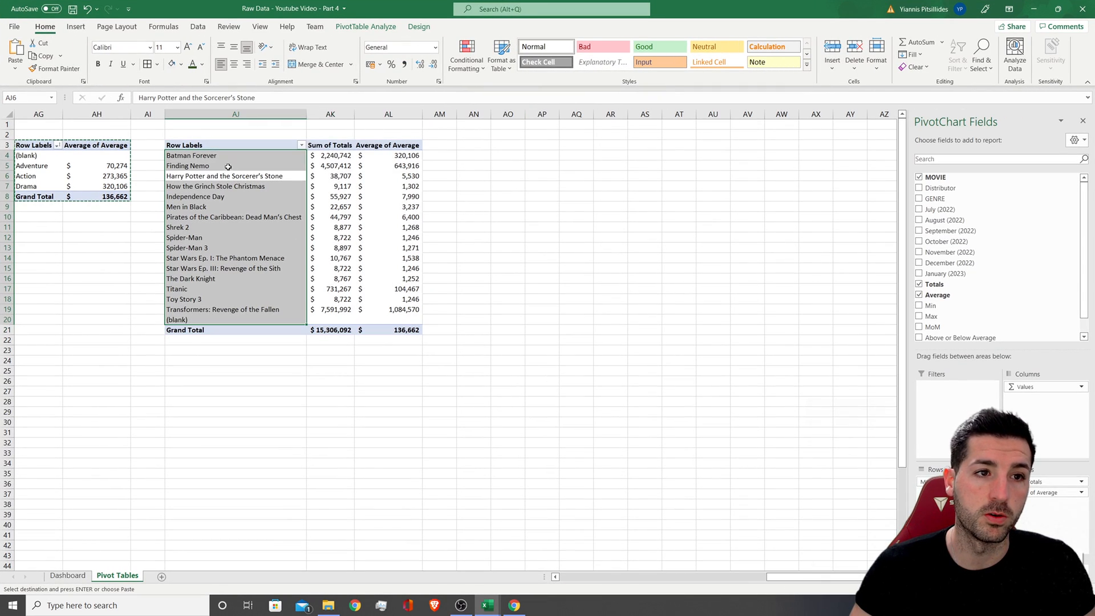
{"action": "left_click", "coordinate": [75, 27]}
{"action": "left_click", "coordinate": [457, 68]}
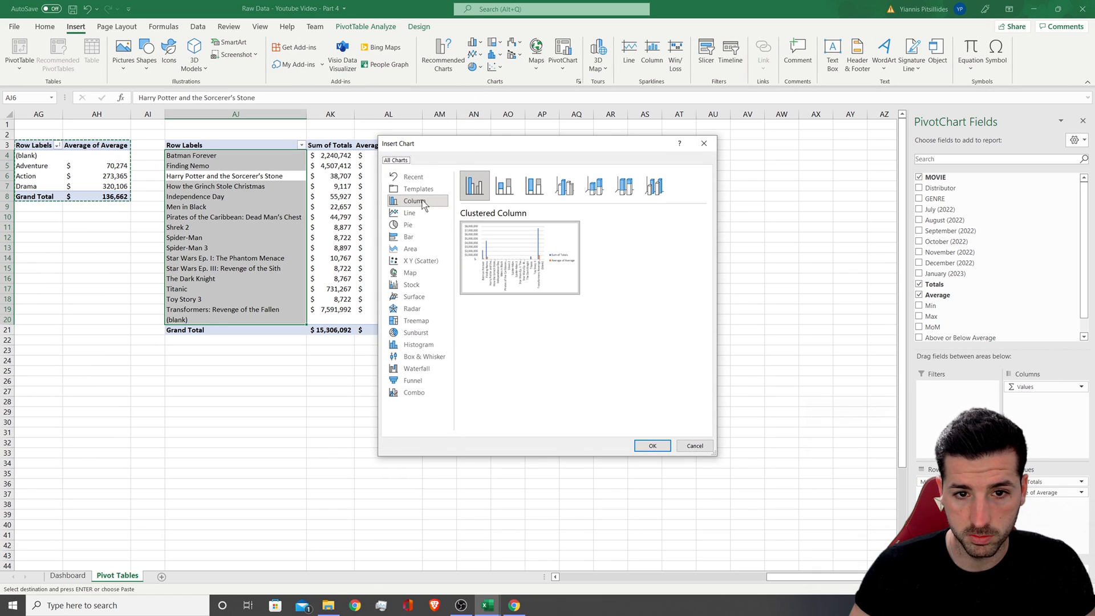
{"action": "left_click", "coordinate": [408, 236]}
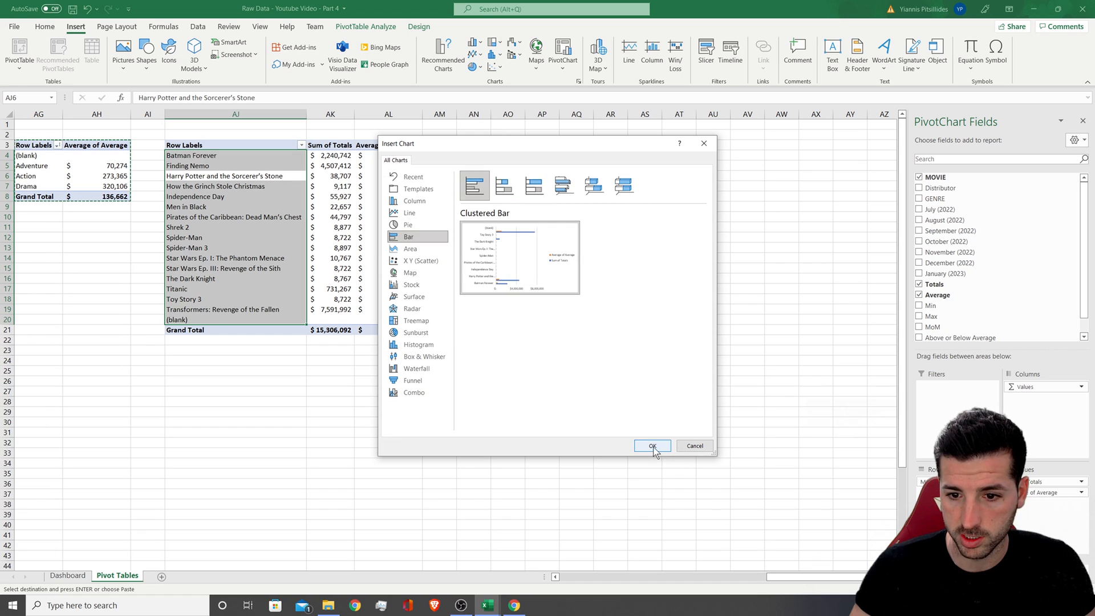
{"action": "left_click", "coordinate": [652, 445]}
{"action": "left_click_drag", "start_coordinate": [536, 272], "coordinate": [702, 293]}
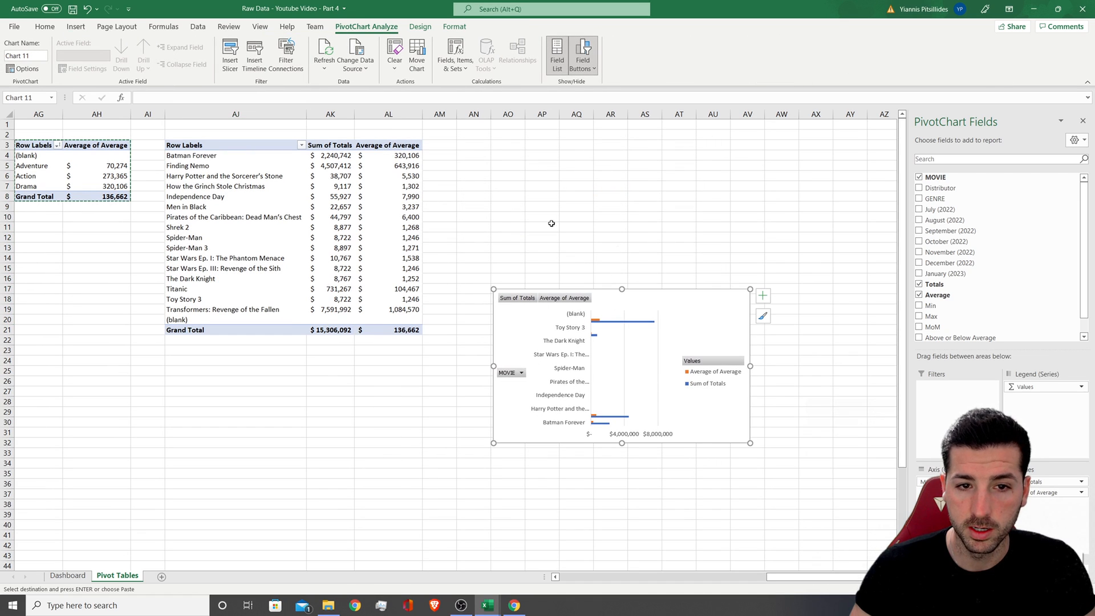
- Sort the movie pivot table by Sum of Totals from smallest to largest
{"action": "left_click_drag", "start_coordinate": [334, 158], "coordinate": [332, 330]}
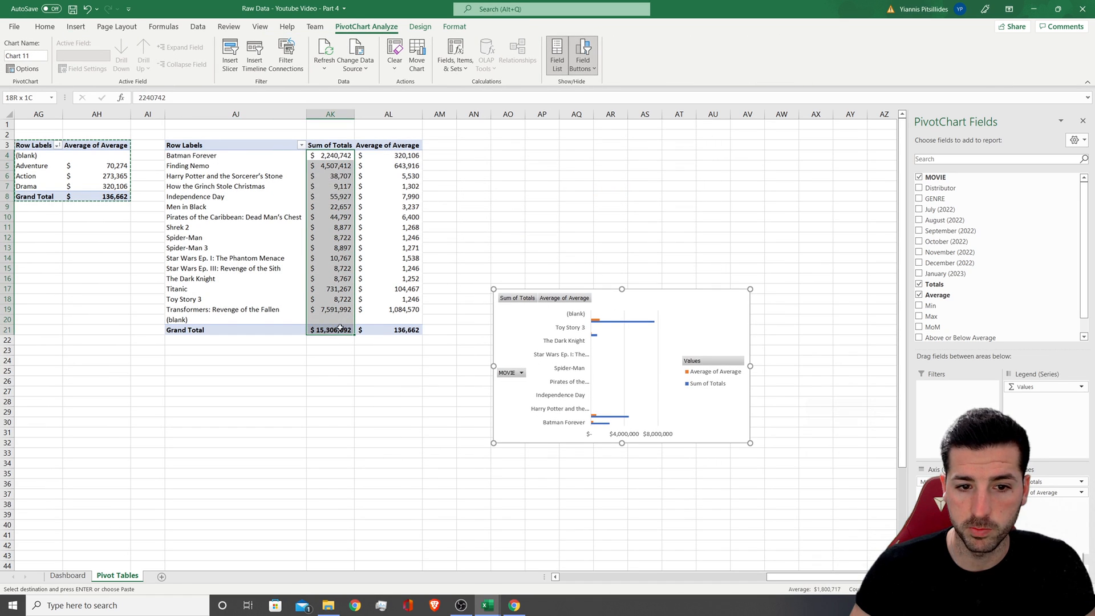
{"action": "left_click", "coordinate": [973, 63]}
{"action": "left_click", "coordinate": [1004, 83]}
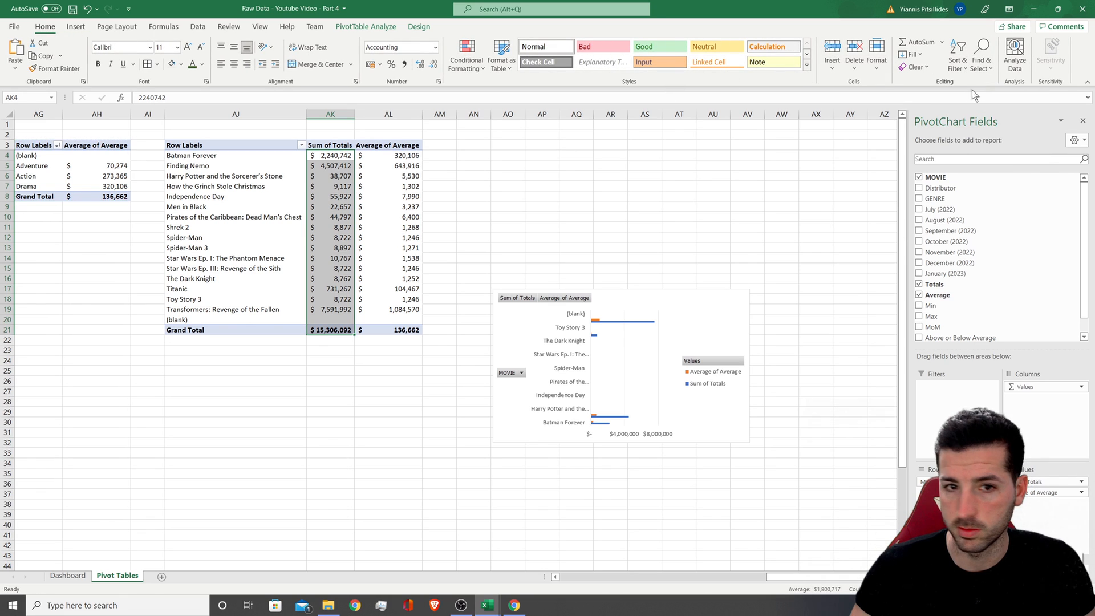
{"action": "left_click", "coordinate": [579, 177]}
- Copy the movie PivotChart and paste it at B56 on the Dashboard sheet, below the "3. Movie Summary" heading
{"action": "left_click", "coordinate": [672, 293]}
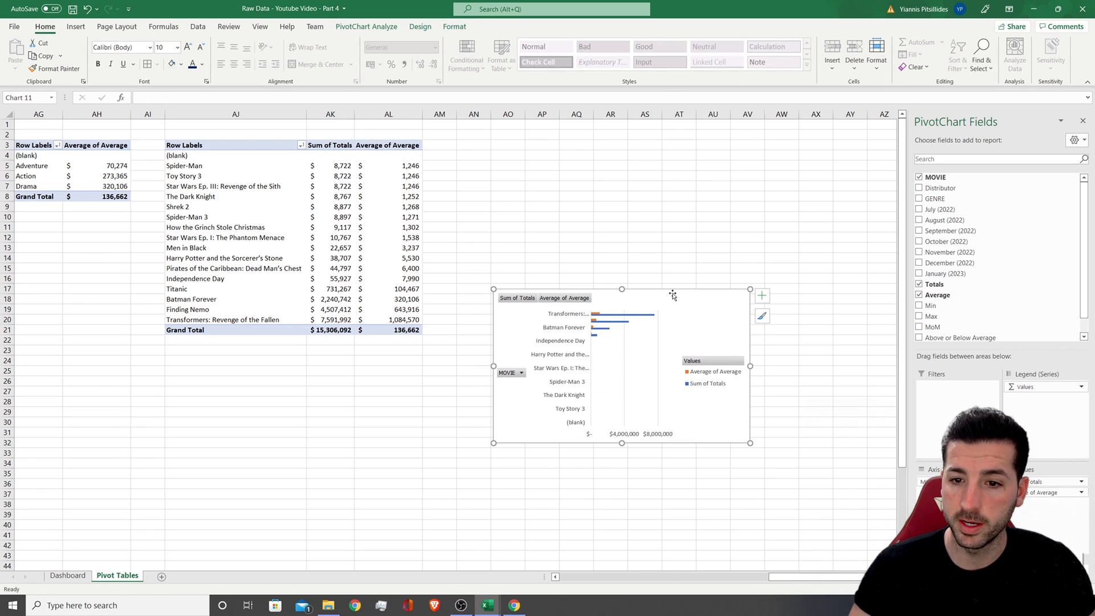
{"action": "key", "text": "Escape"}
{"action": "left_click", "coordinate": [68, 576]}
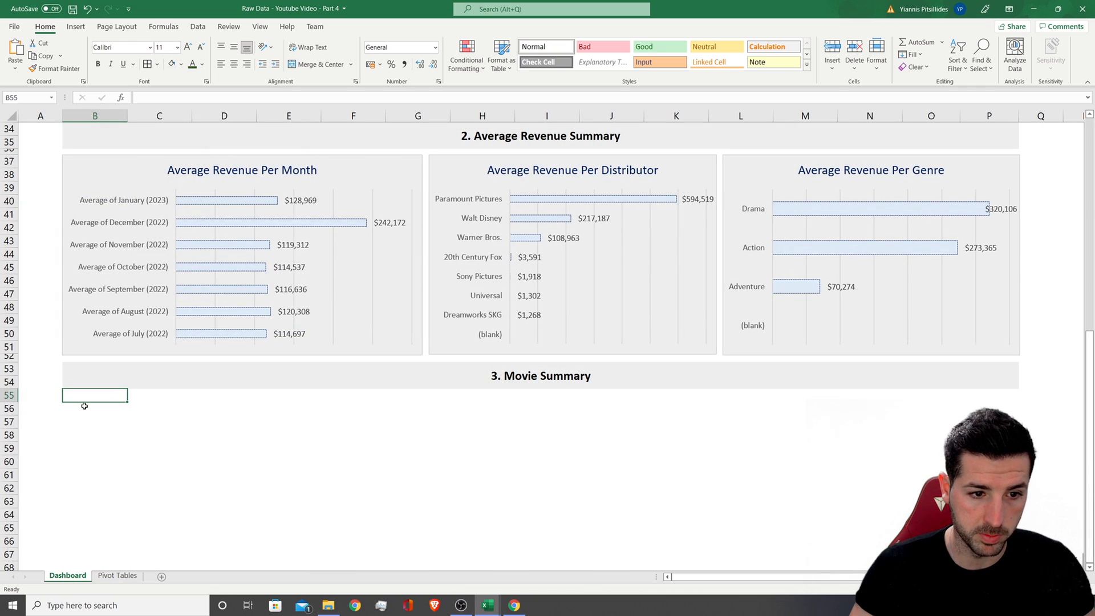
{"action": "left_click", "coordinate": [77, 417]}
{"action": "key", "text": "ctrl+v"}
{"action": "scroll", "coordinate": [210, 410], "scroll_direction": "down", "scroll_amount": 7}
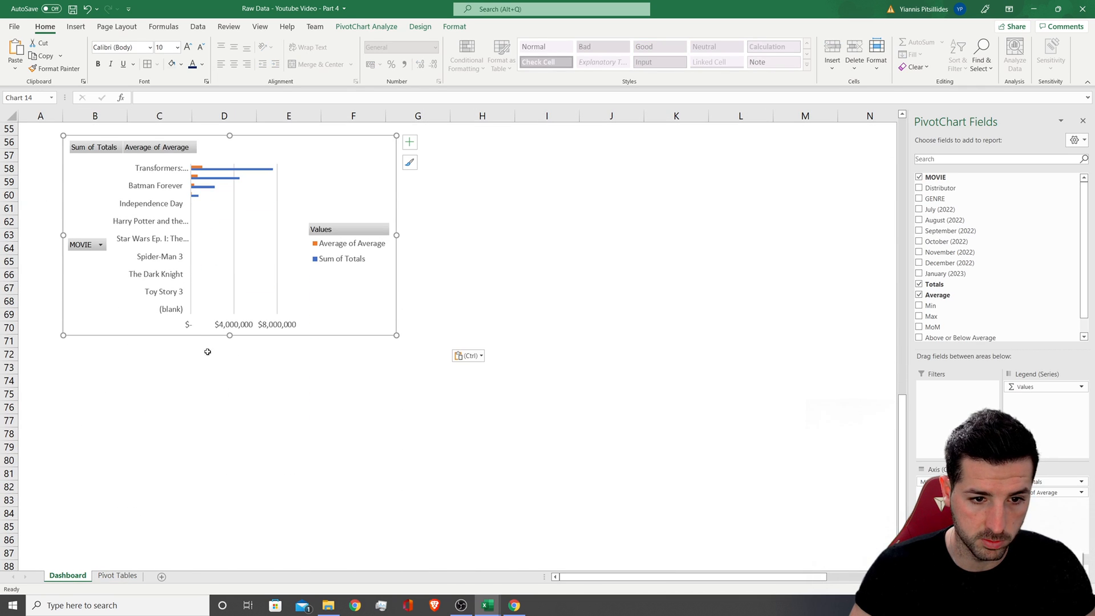
- Stretch the pasted movie chart downward to about row 83 so that every movie gets its own axis label
{"action": "left_click_drag", "start_coordinate": [223, 337], "coordinate": [257, 455]}
{"action": "scroll", "coordinate": [256, 457], "scroll_direction": "down", "scroll_amount": 2}
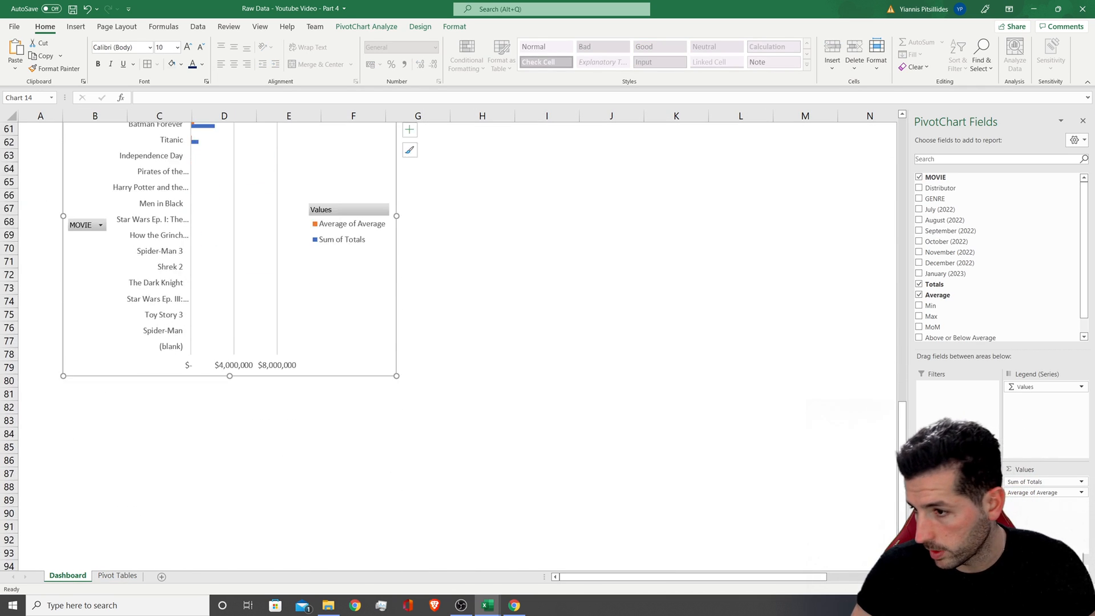
{"action": "scroll", "coordinate": [456, 343], "scroll_direction": "up", "scroll_amount": 1}
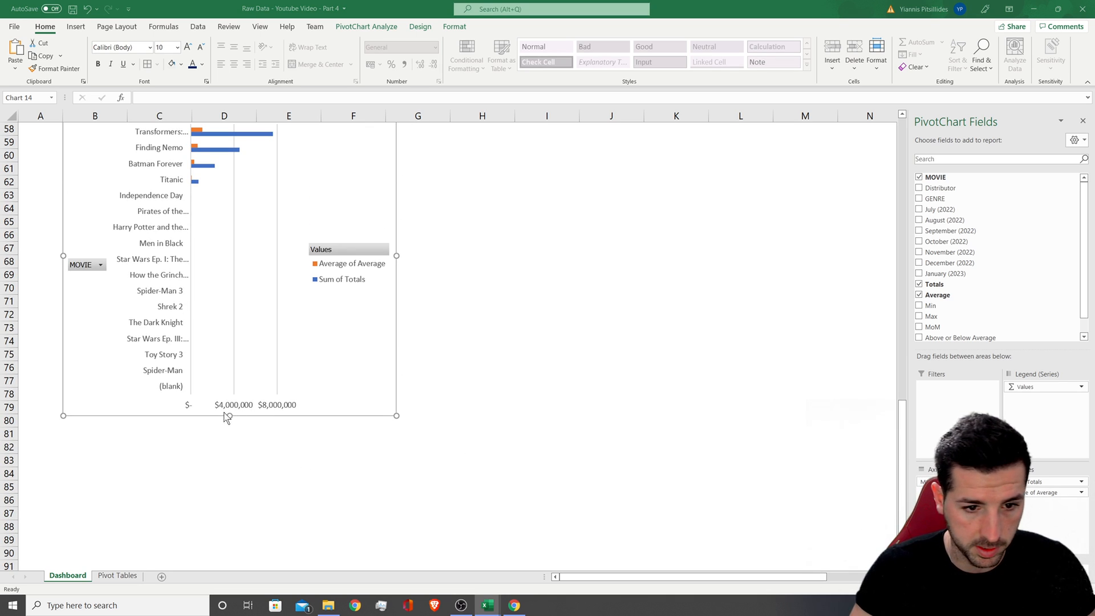
{"action": "left_click_drag", "start_coordinate": [230, 414], "coordinate": [229, 464]}
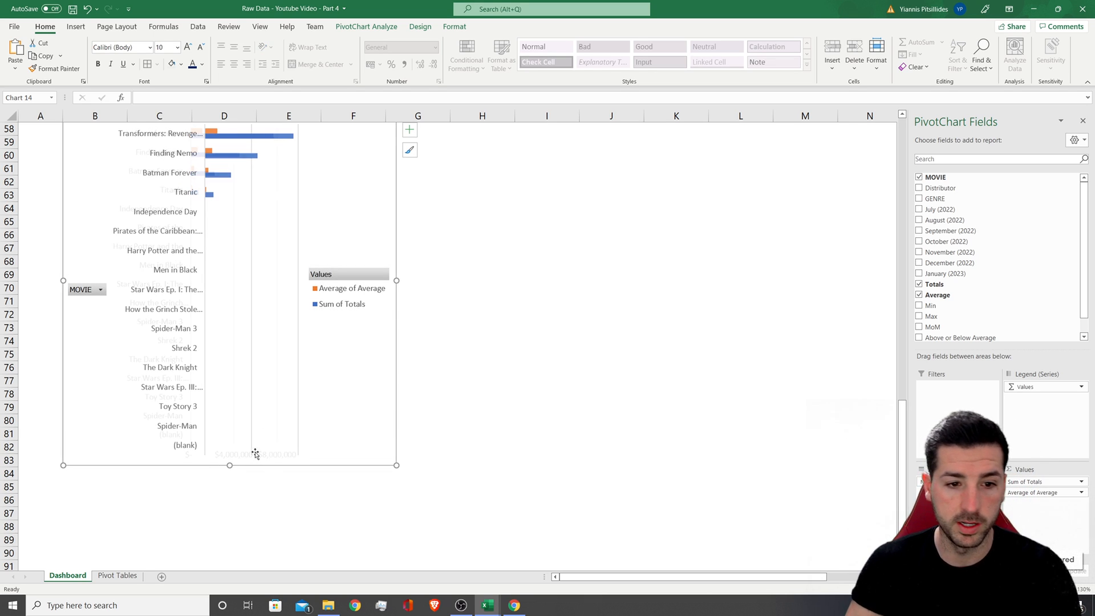
- Hide all field buttons on the movie chart
{"action": "scroll", "coordinate": [359, 374], "scroll_direction": "up", "scroll_amount": 2}
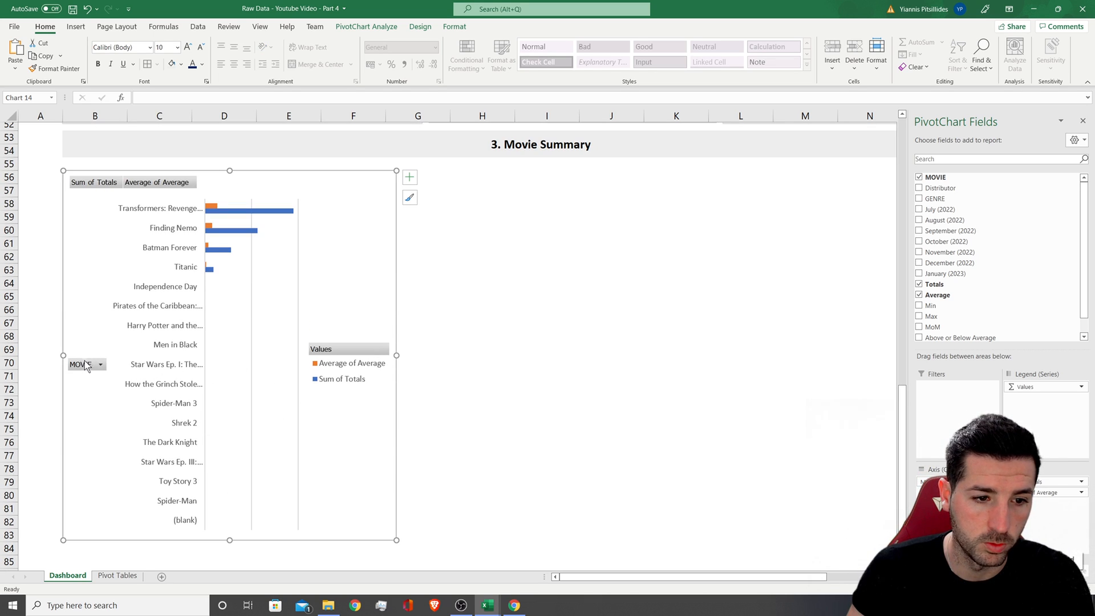
{"action": "right_click", "coordinate": [84, 364]}
{"action": "left_click", "coordinate": [150, 483]}
{"action": "scroll", "coordinate": [346, 382], "scroll_direction": "up", "scroll_amount": 2}
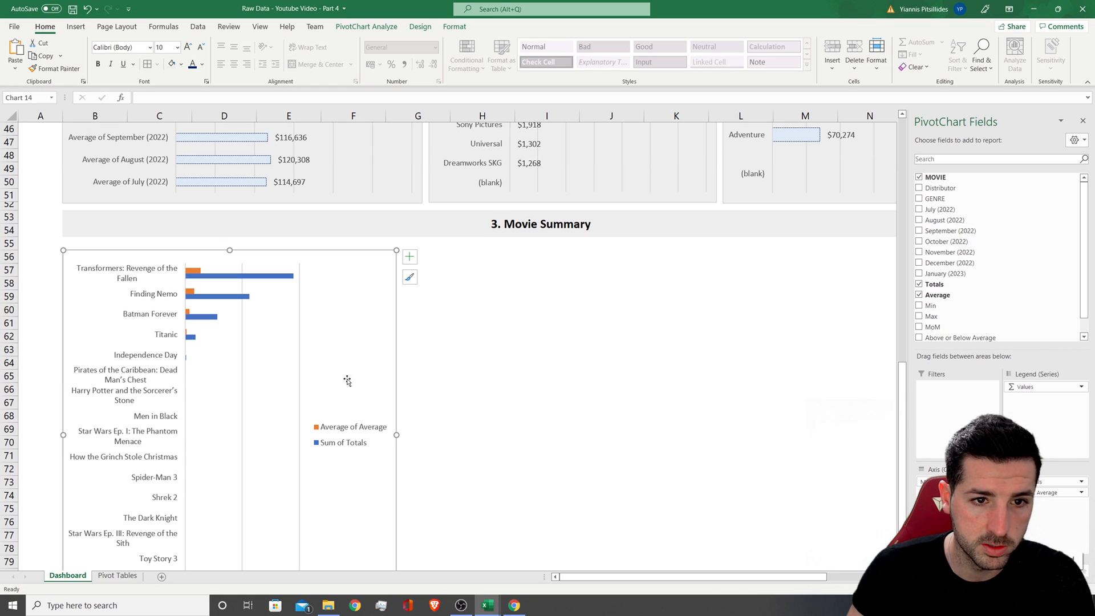
- Add a chart title to the movie chart reading "Total and Average Revenue by Movie"
{"action": "left_click", "coordinate": [408, 260]}
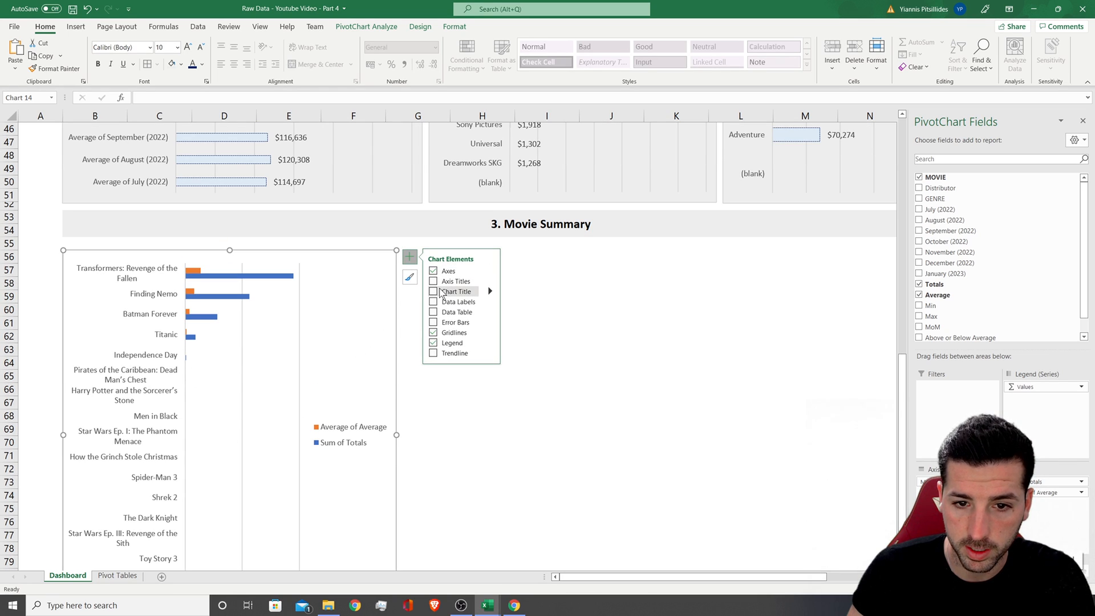
{"action": "left_click", "coordinate": [434, 291]}
{"action": "triple_click", "coordinate": [235, 267]}
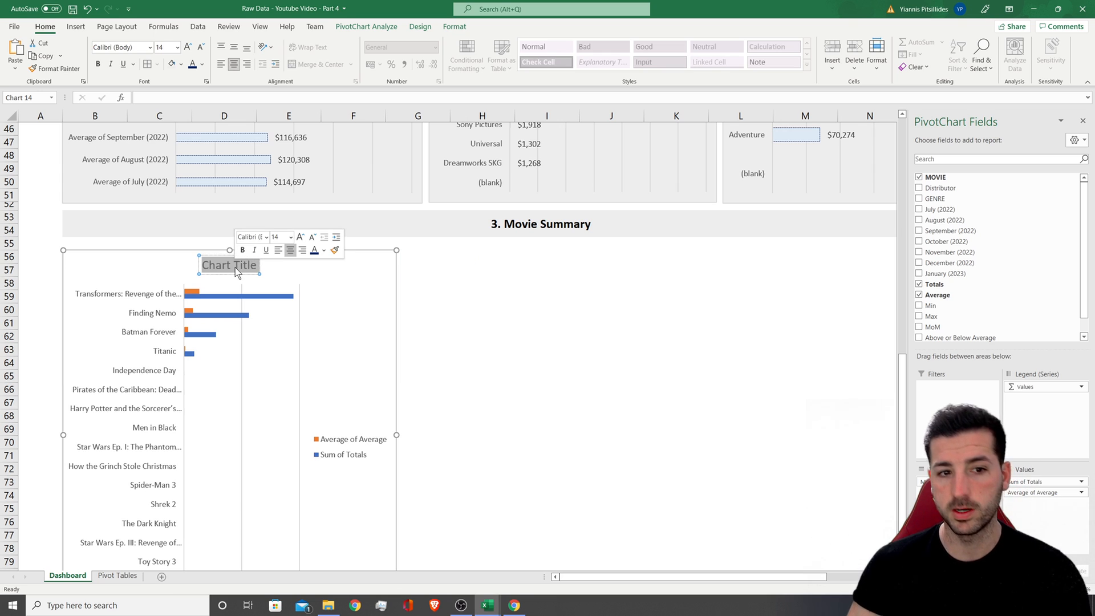
{"action": "scroll", "coordinate": [456, 342], "scroll_direction": "up", "scroll_amount": 5}
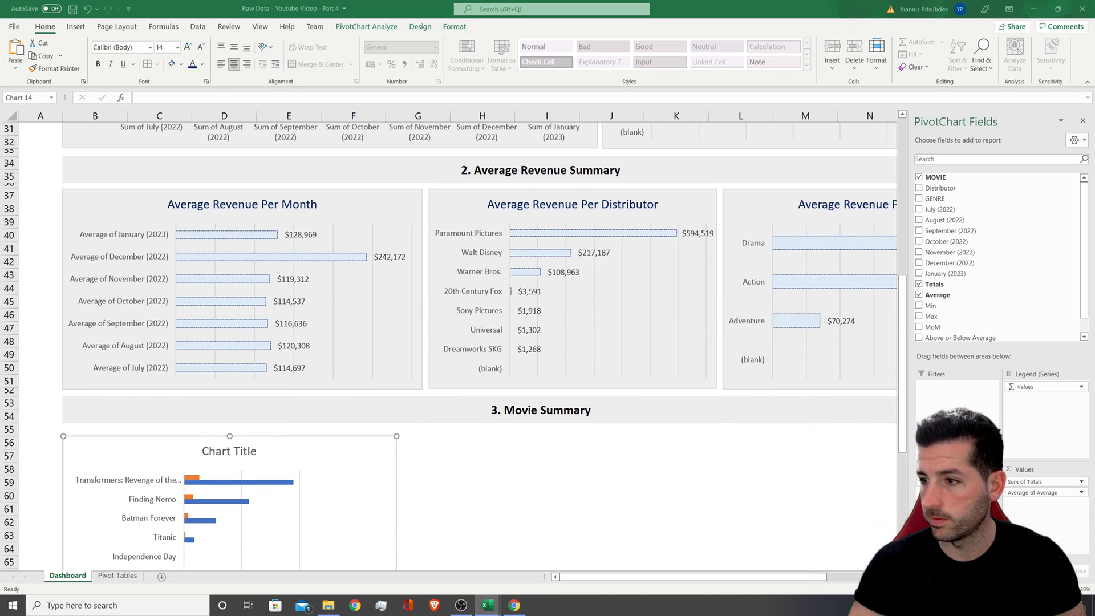
{"action": "triple_click", "coordinate": [214, 452]}
{"action": "type", "text": "Total and Average Revenue by Movie"}
- Color the movie chart's title text dark blue
{"action": "triple_click", "coordinate": [273, 453]}
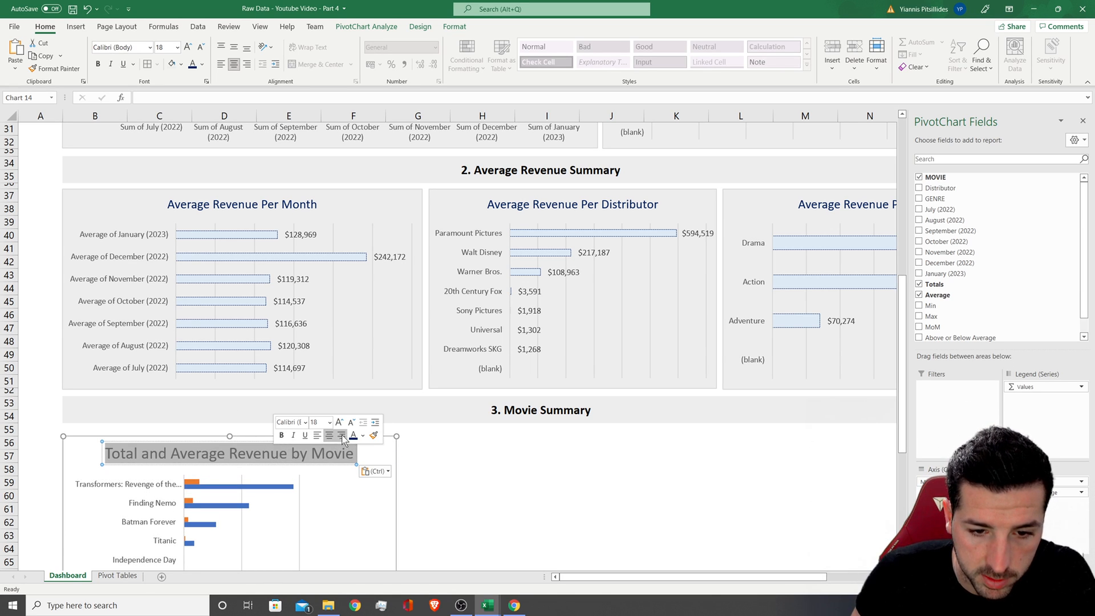
{"action": "scroll", "coordinate": [445, 426], "scroll_direction": "down", "scroll_amount": 2}
{"action": "scroll", "coordinate": [451, 375], "scroll_direction": "down", "scroll_amount": 7}
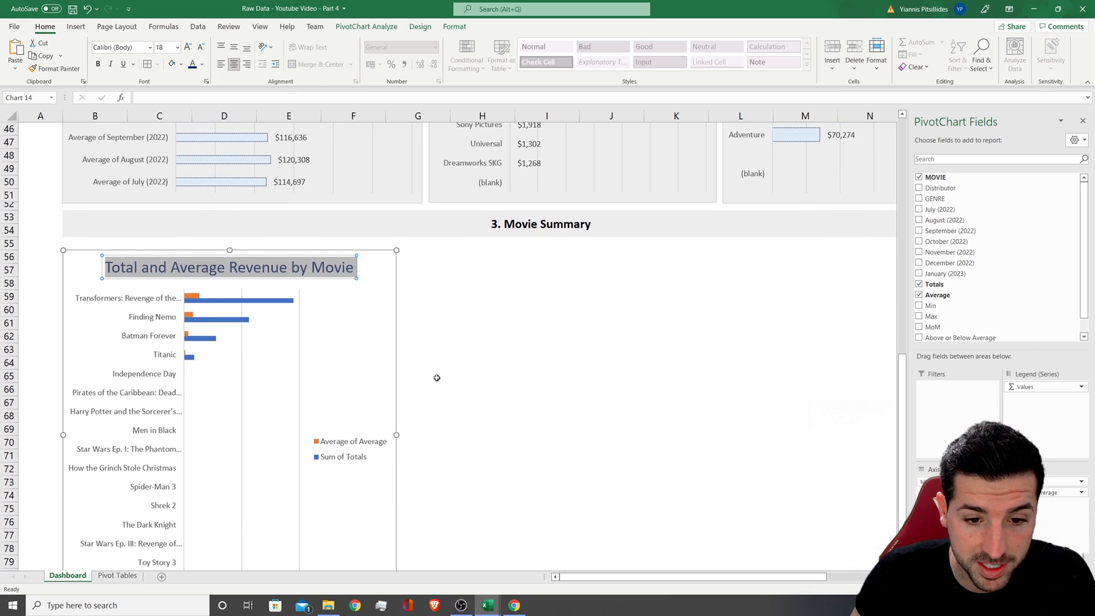
- Move the legend to the bottom of the movie chart, spread it horizontally and increase its font size to 11
{"action": "left_click", "coordinate": [343, 307]}
{"action": "left_click_drag", "start_coordinate": [341, 308], "coordinate": [395, 448]}
{"action": "left_click_drag", "start_coordinate": [221, 433], "coordinate": [229, 442]}
{"action": "left_click", "coordinate": [189, 46]}
{"action": "left_click", "coordinate": [188, 46]}
{"action": "scroll", "coordinate": [291, 391], "scroll_direction": "up", "scroll_amount": 2}
- Widen the plot area to nearly the full chart width and shorten it so it ends above the legend
{"action": "left_click", "coordinate": [264, 352]}
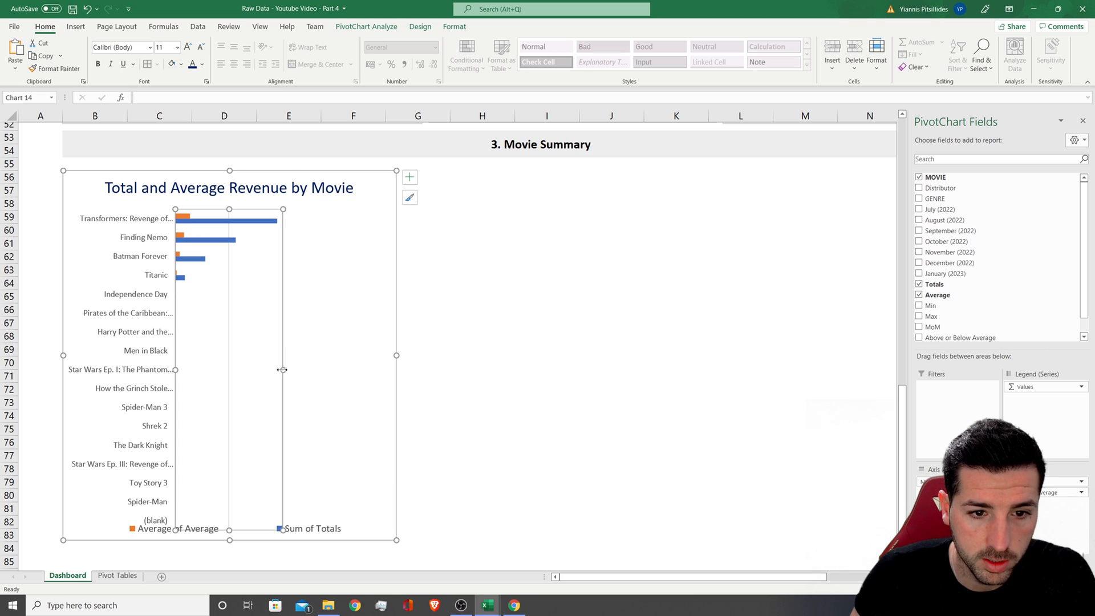
{"action": "left_click_drag", "start_coordinate": [283, 369], "coordinate": [400, 370]}
{"action": "left_click_drag", "start_coordinate": [283, 530], "coordinate": [283, 523]}
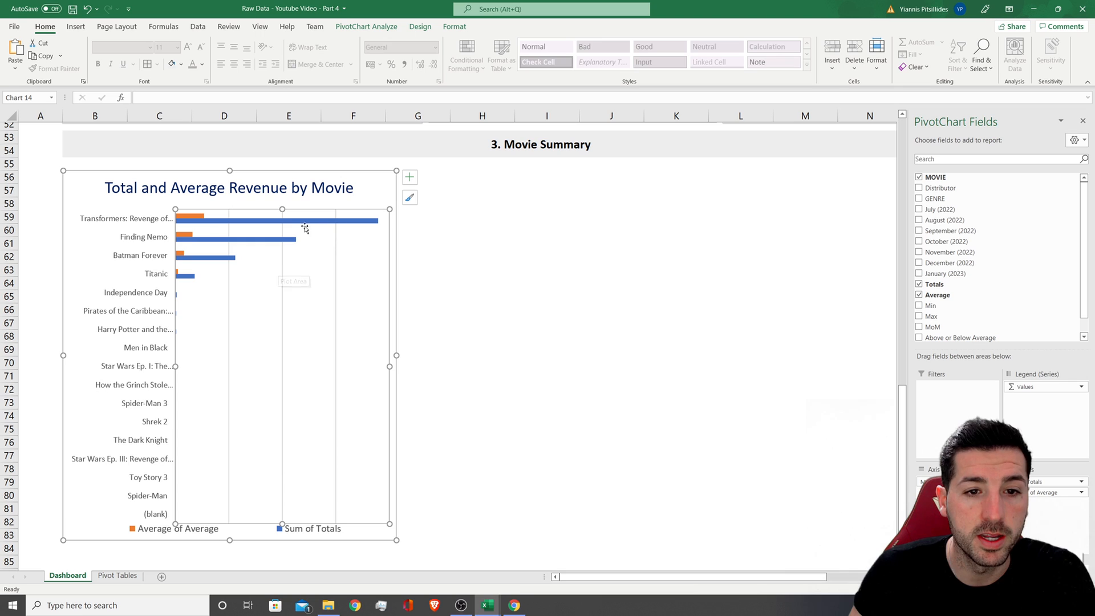
- Fill the Average of Average bars with a light orange theme color
{"action": "left_click", "coordinate": [196, 219]}
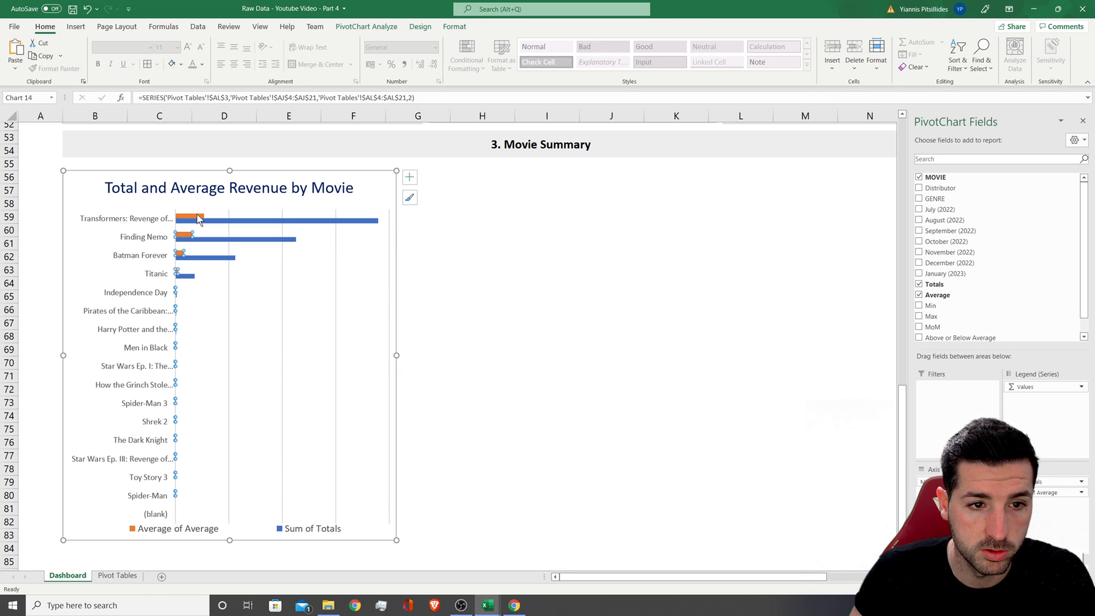
{"action": "right_click", "coordinate": [198, 219]}
{"action": "left_click", "coordinate": [212, 186]}
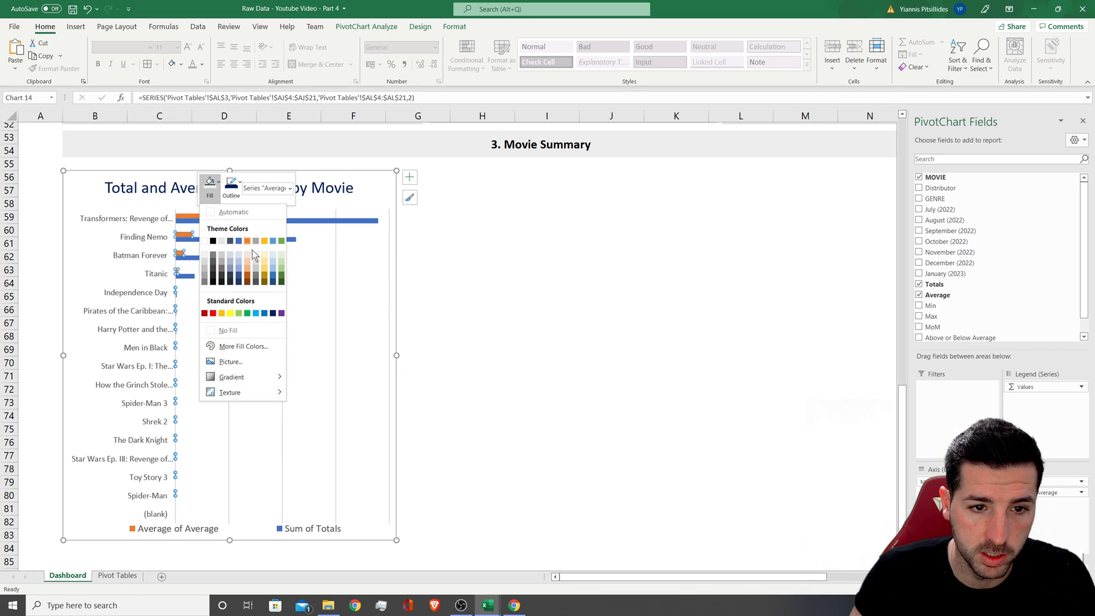
{"action": "left_click", "coordinate": [248, 264]}
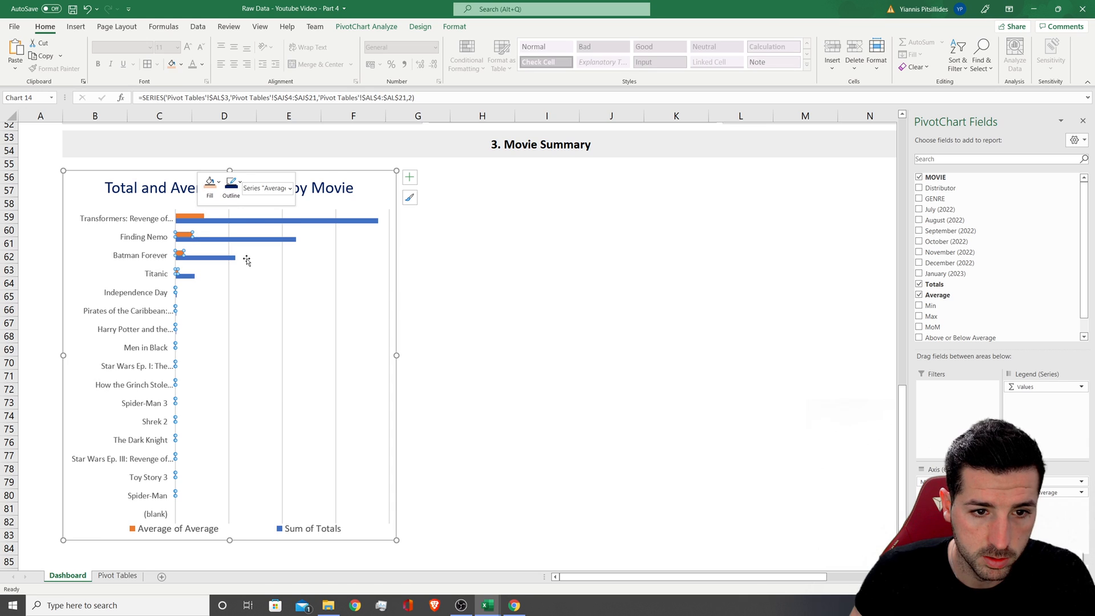
- Fill the Sum of Totals bars with a light blue theme color
{"action": "left_click", "coordinate": [258, 221]}
{"action": "right_click", "coordinate": [260, 224]}
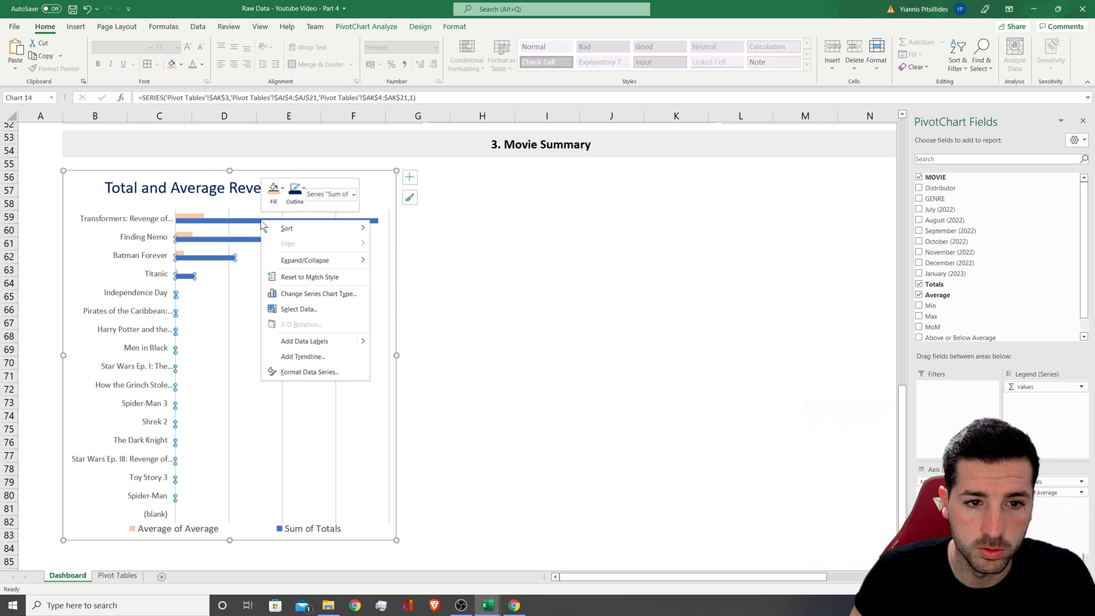
{"action": "left_click", "coordinate": [274, 188]}
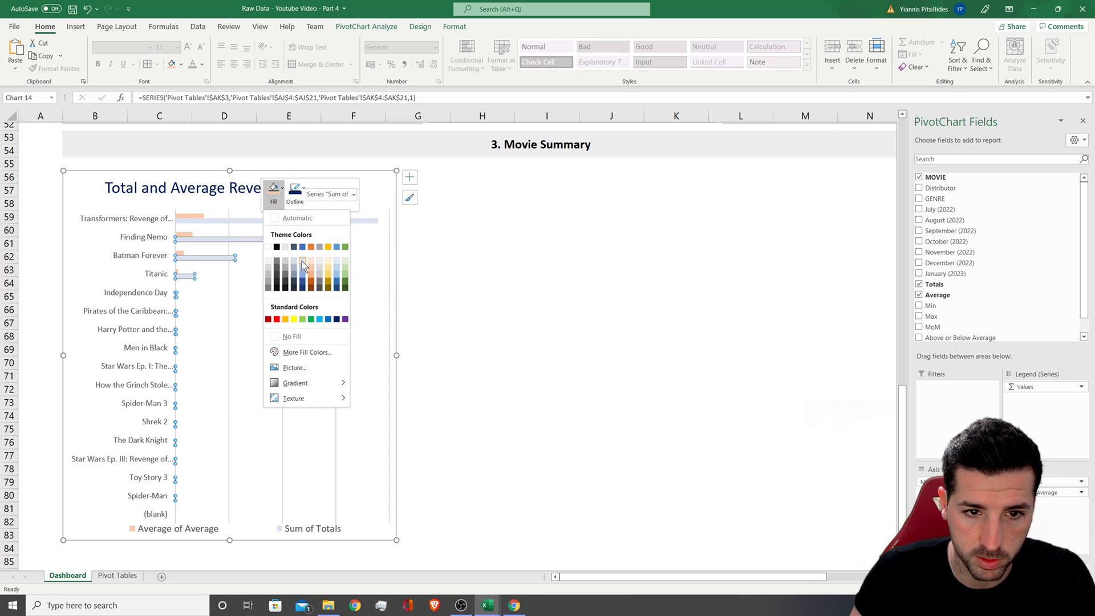
{"action": "left_click", "coordinate": [302, 261]}
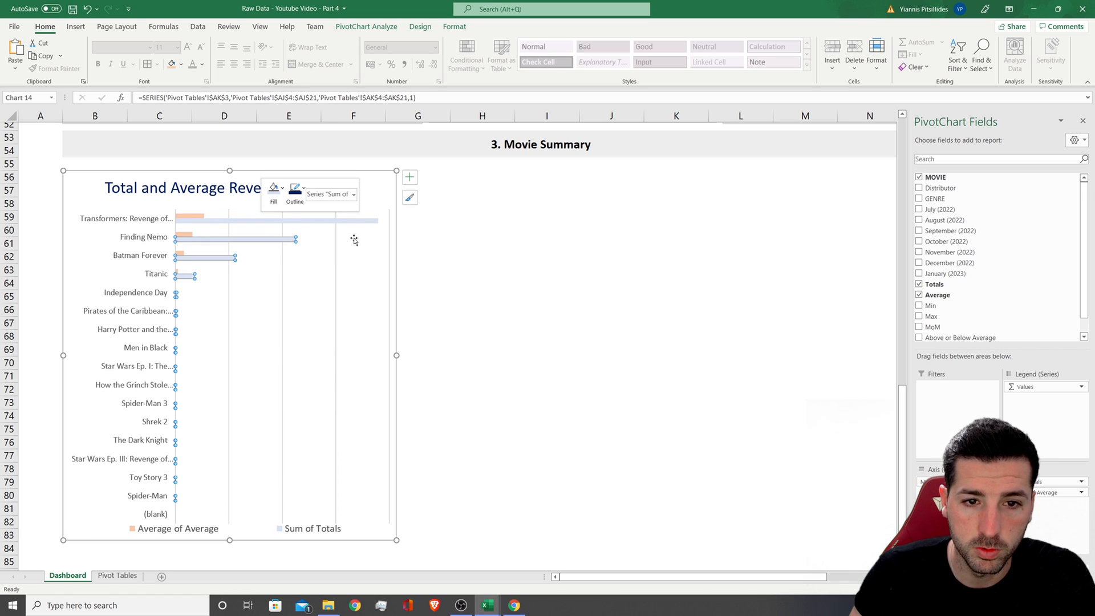
- Add data labels to the Sum of Totals bars and format them in bold at size 6
{"action": "right_click", "coordinate": [272, 238]}
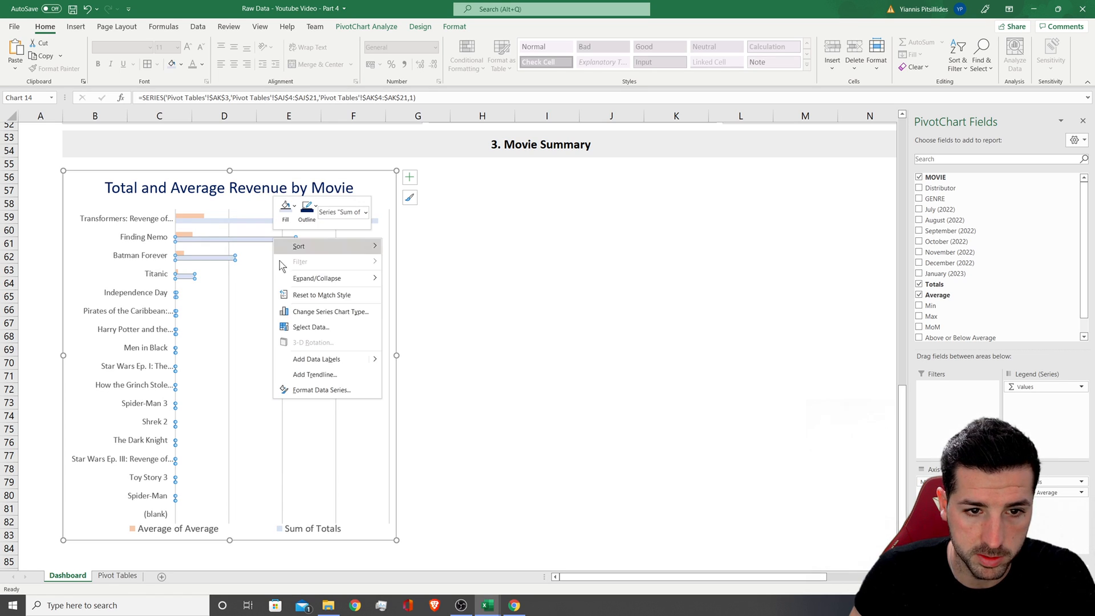
{"action": "left_click", "coordinate": [335, 358]}
{"action": "left_click", "coordinate": [366, 226]}
{"action": "left_click", "coordinate": [202, 48]}
{"action": "left_click", "coordinate": [201, 48]}
{"action": "left_click", "coordinate": [201, 48]}
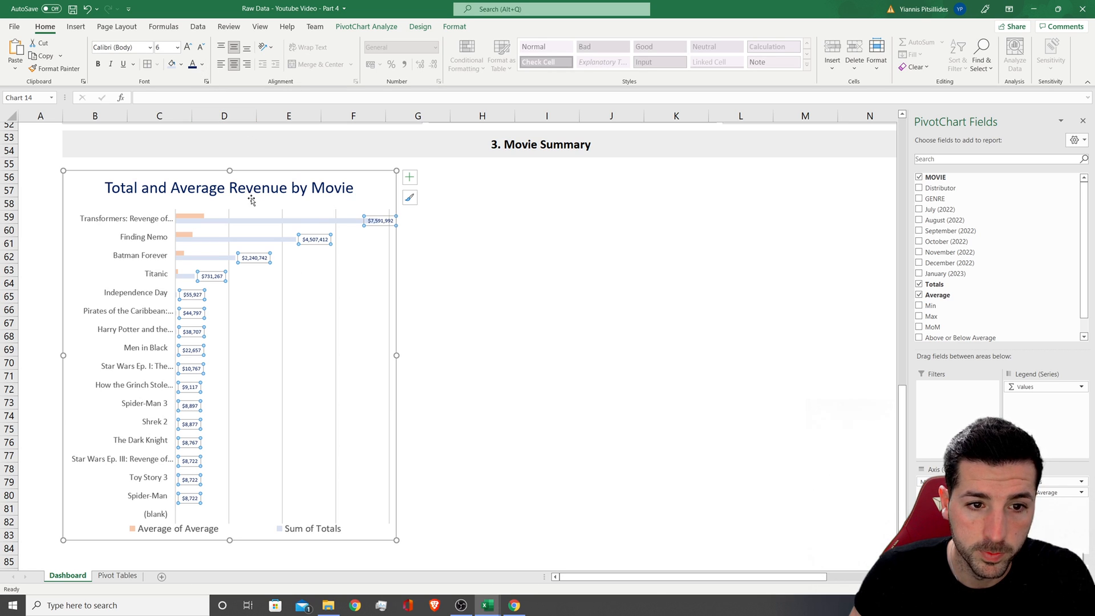
{"action": "left_click", "coordinate": [98, 64]}
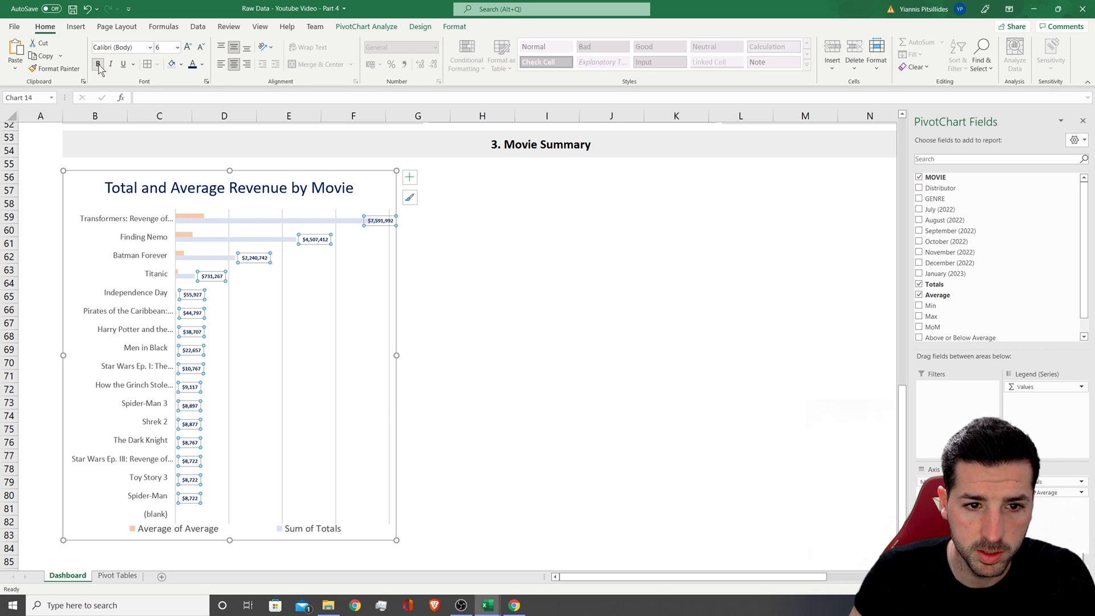
- Add data labels to the Average of Average bars
{"action": "left_click", "coordinate": [194, 217]}
{"action": "right_click", "coordinate": [194, 218]}
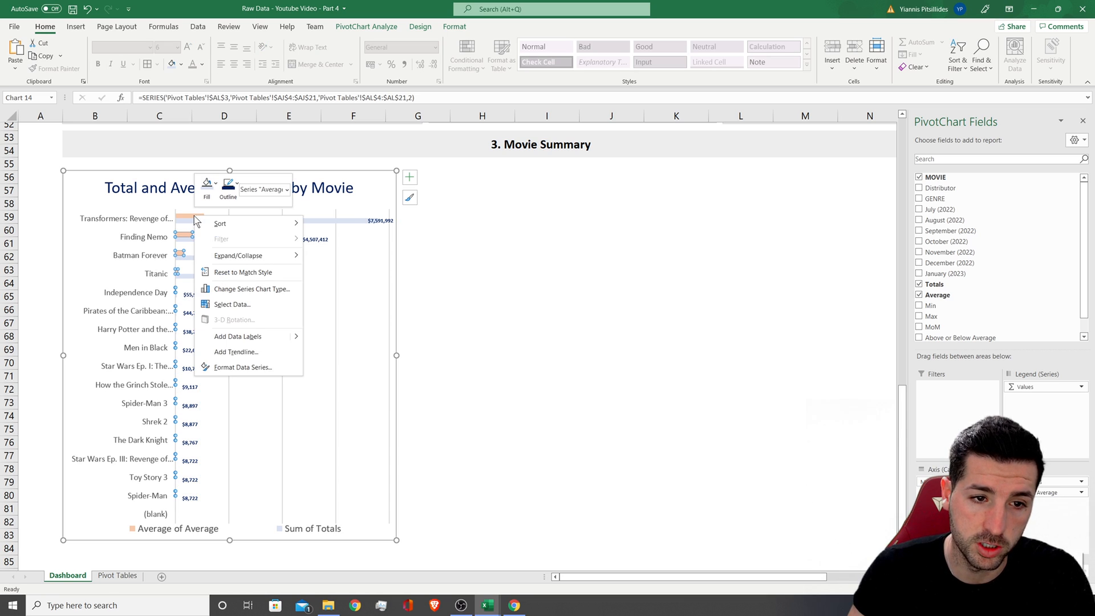
{"action": "left_click", "coordinate": [245, 336]}
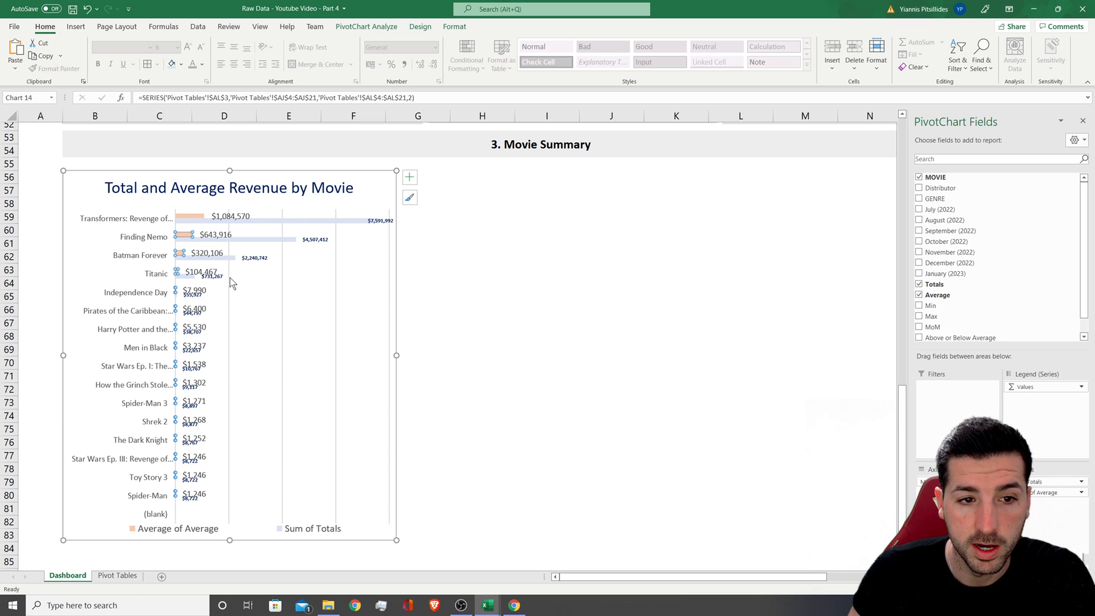
- Format the Average of Average data labels in bold orange text at size 6
{"action": "left_click", "coordinate": [234, 218]}
{"action": "left_click", "coordinate": [200, 47]}
{"action": "left_click", "coordinate": [201, 46]}
{"action": "left_click", "coordinate": [201, 47]}
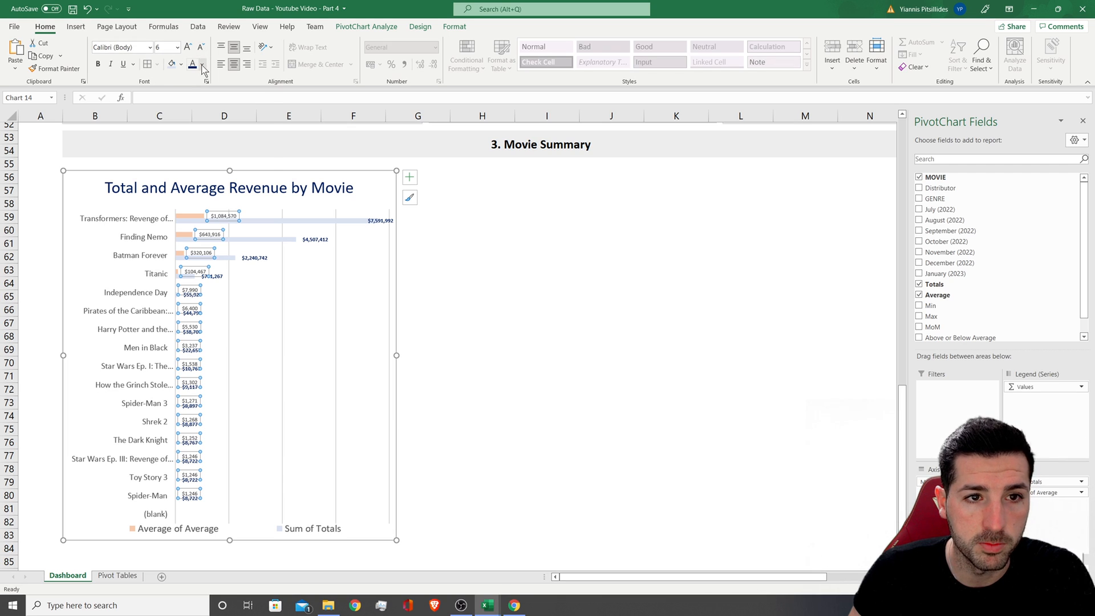
{"action": "left_click", "coordinate": [203, 63]}
{"action": "left_click", "coordinate": [234, 109]}
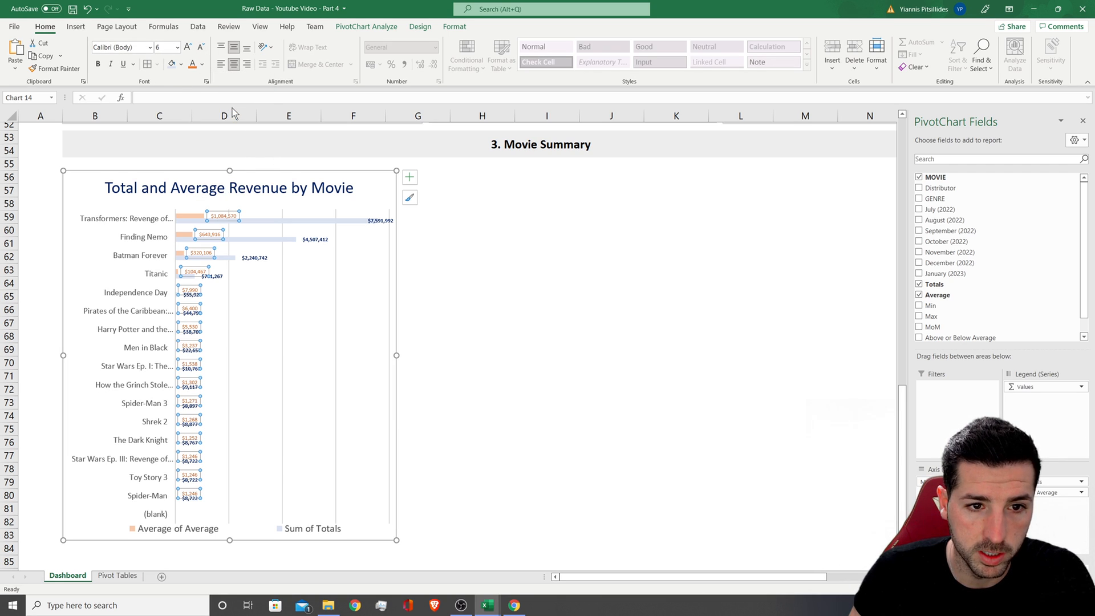
{"action": "left_click", "coordinate": [97, 64]}
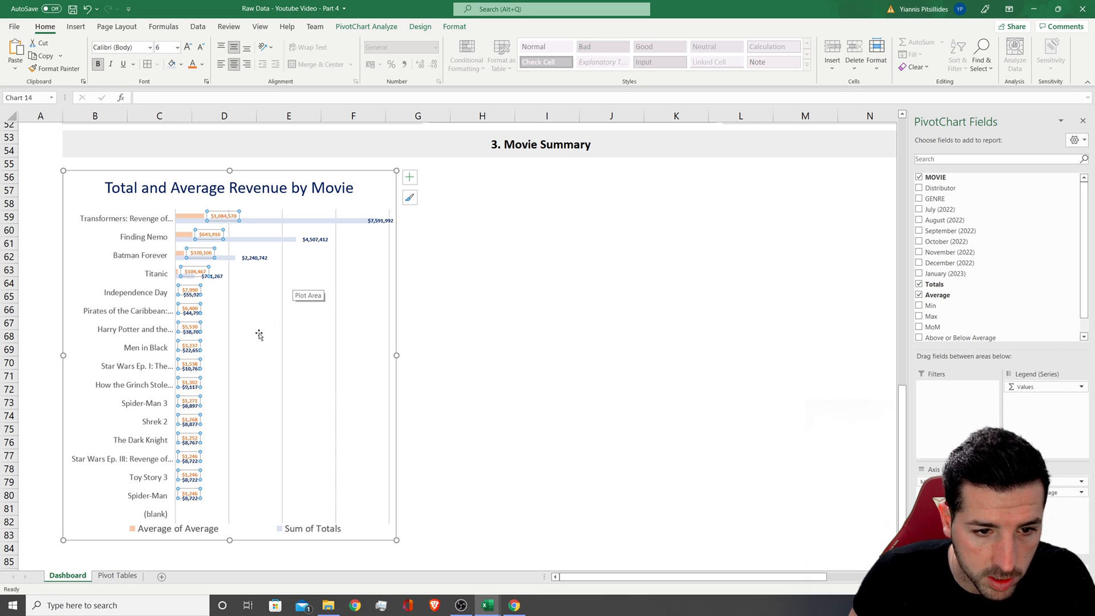
- Reduce the height of row 55 to narrow the gap between the "3. Movie Summary" heading and the chart
{"action": "left_click", "coordinate": [228, 416]}
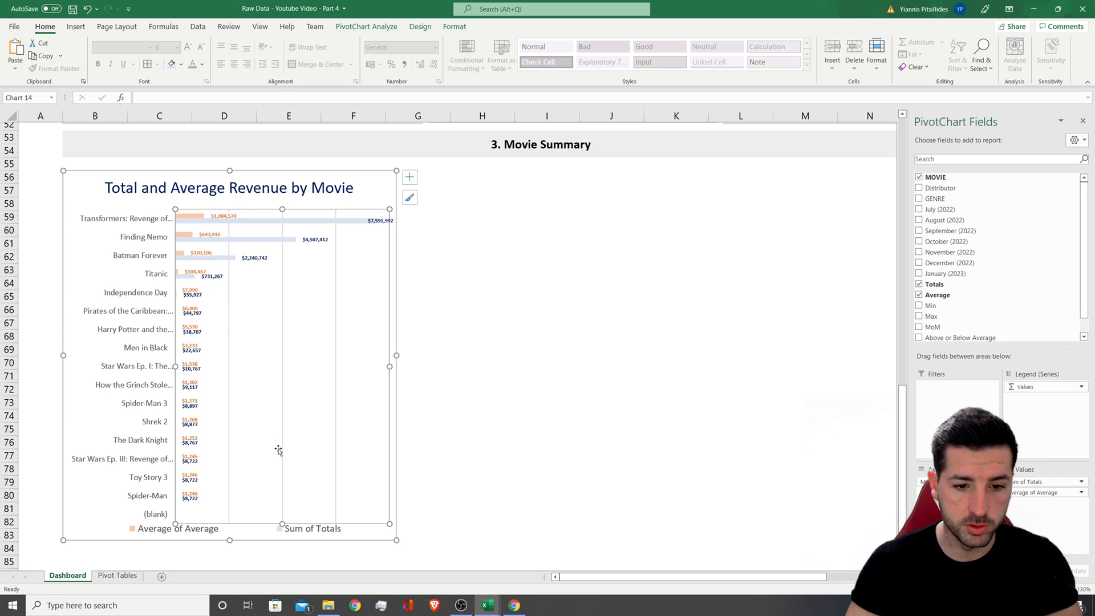
{"action": "left_click", "coordinate": [513, 428]}
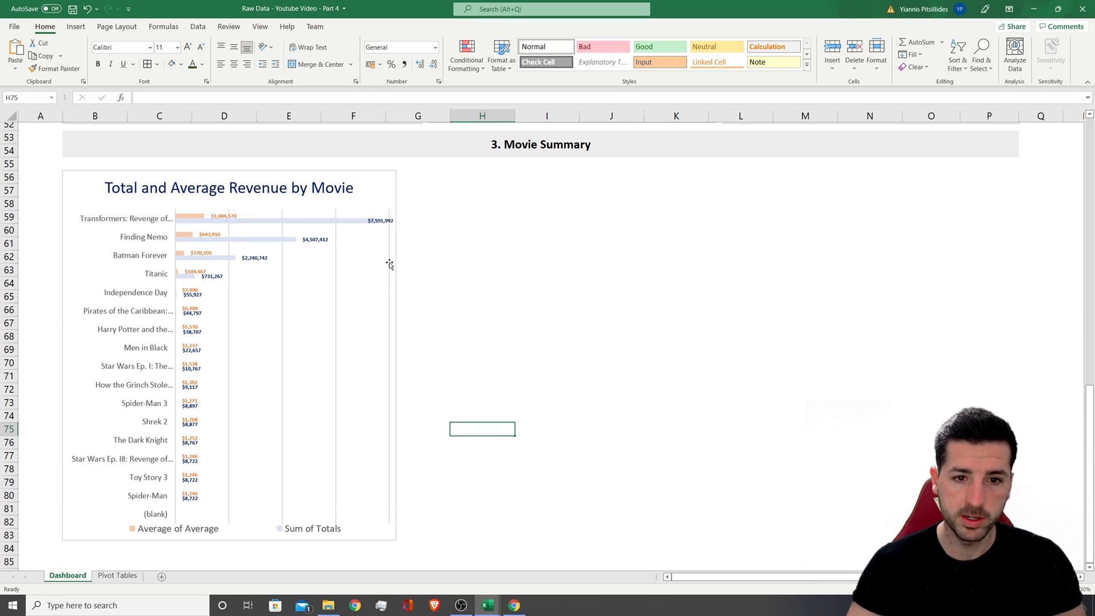
{"action": "left_click", "coordinate": [281, 172]}
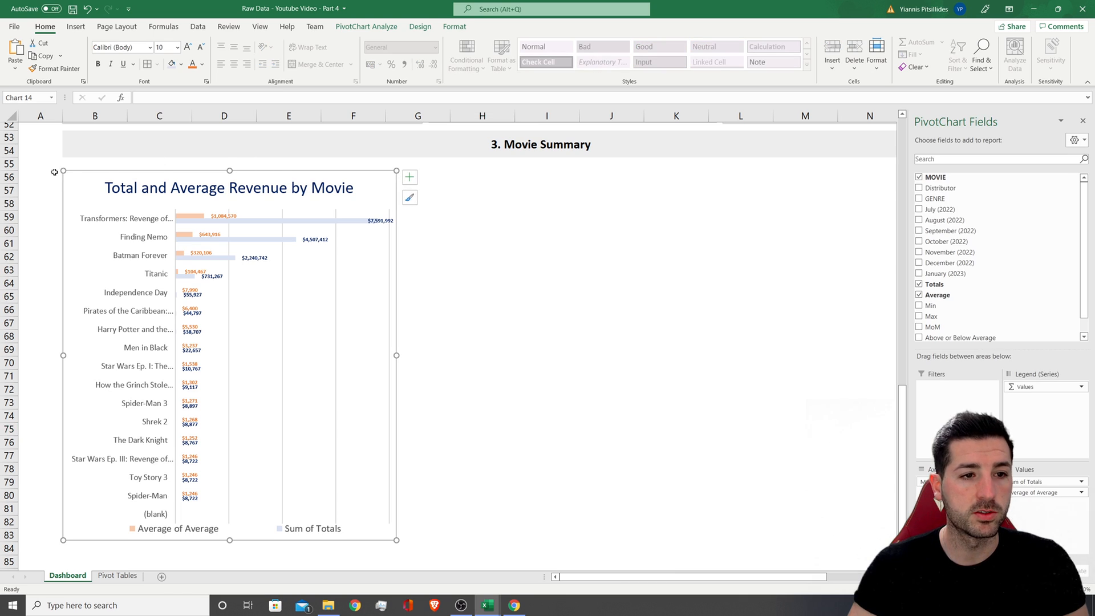
{"action": "scroll", "coordinate": [85, 165], "scroll_direction": "down", "scroll_amount": 1}
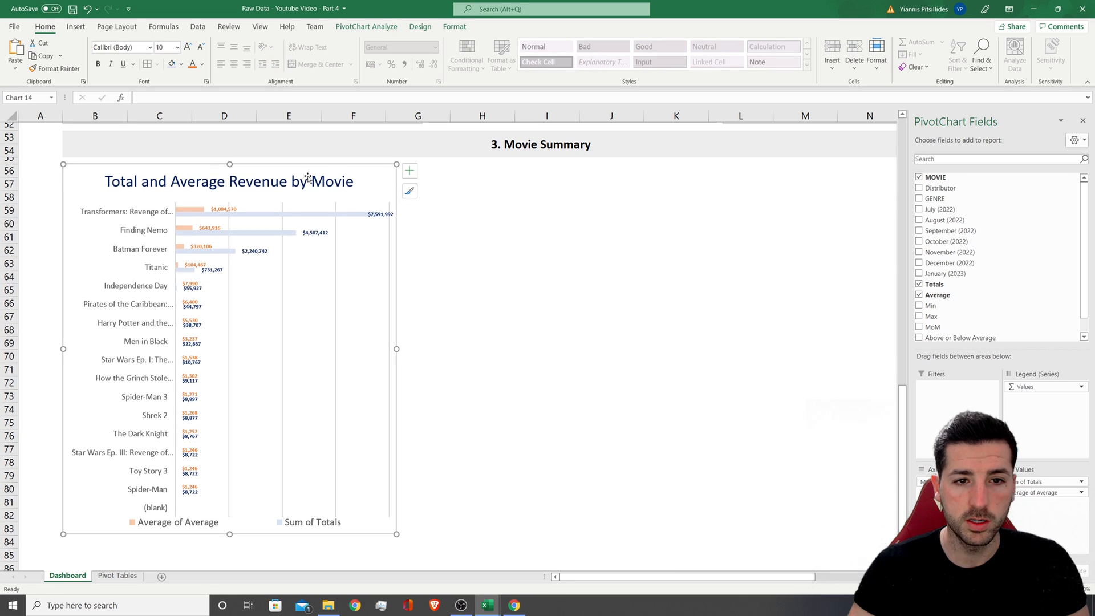
- Fill the chart area of the Total and Average Revenue by Movie chart with light gray
{"action": "right_click", "coordinate": [359, 167]}
{"action": "left_click", "coordinate": [371, 137]}
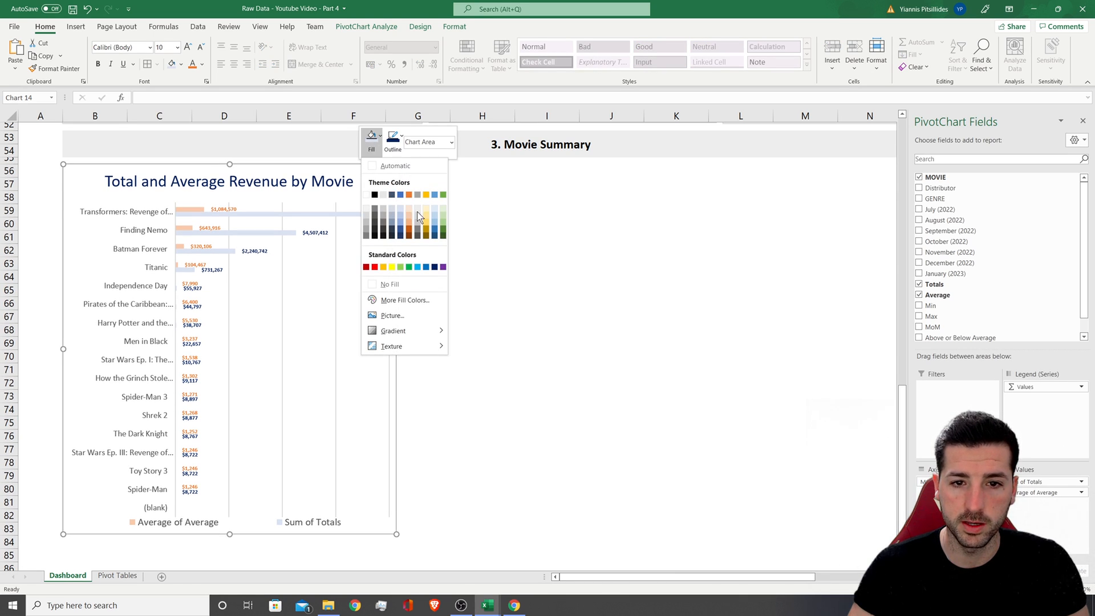
{"action": "left_click", "coordinate": [420, 210]}
{"action": "left_click", "coordinate": [531, 227]}
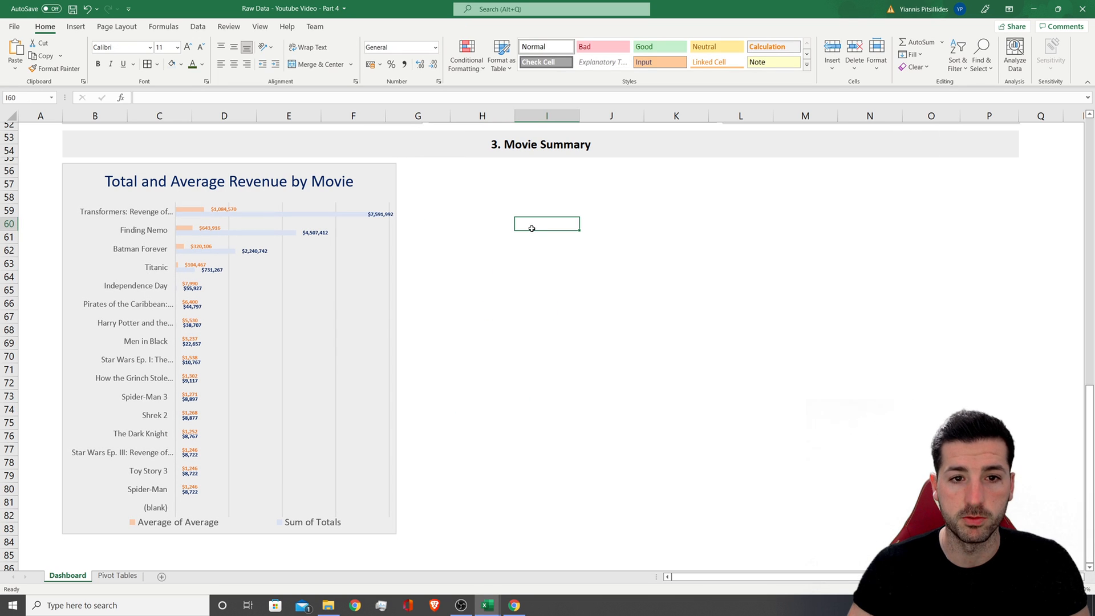
{"action": "left_click", "coordinate": [676, 316]}
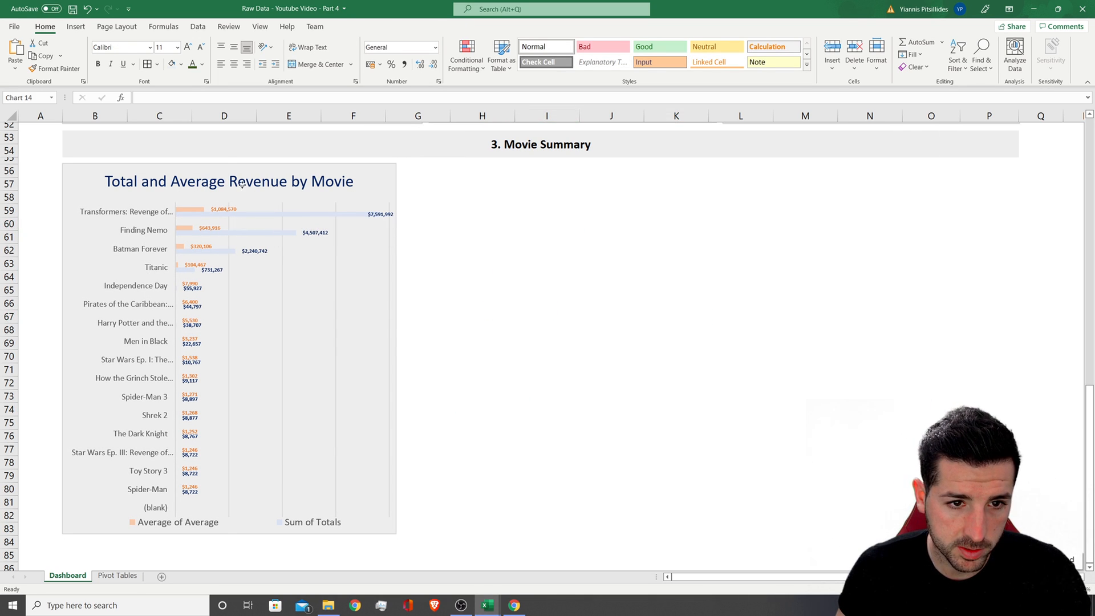
- Set the movie chart's title to size 14 like the Average Revenue Per Month title, and stretch the plot area upward
{"action": "left_click", "coordinate": [212, 184]}
{"action": "triple_click", "coordinate": [212, 184]}
{"action": "left_click", "coordinate": [290, 155]}
{"action": "left_click", "coordinate": [290, 155]}
{"action": "left_click", "coordinate": [256, 208]}
{"action": "left_click_drag", "start_coordinate": [282, 202], "coordinate": [283, 192]}
{"action": "scroll", "coordinate": [274, 205], "scroll_direction": "up", "scroll_amount": 7}
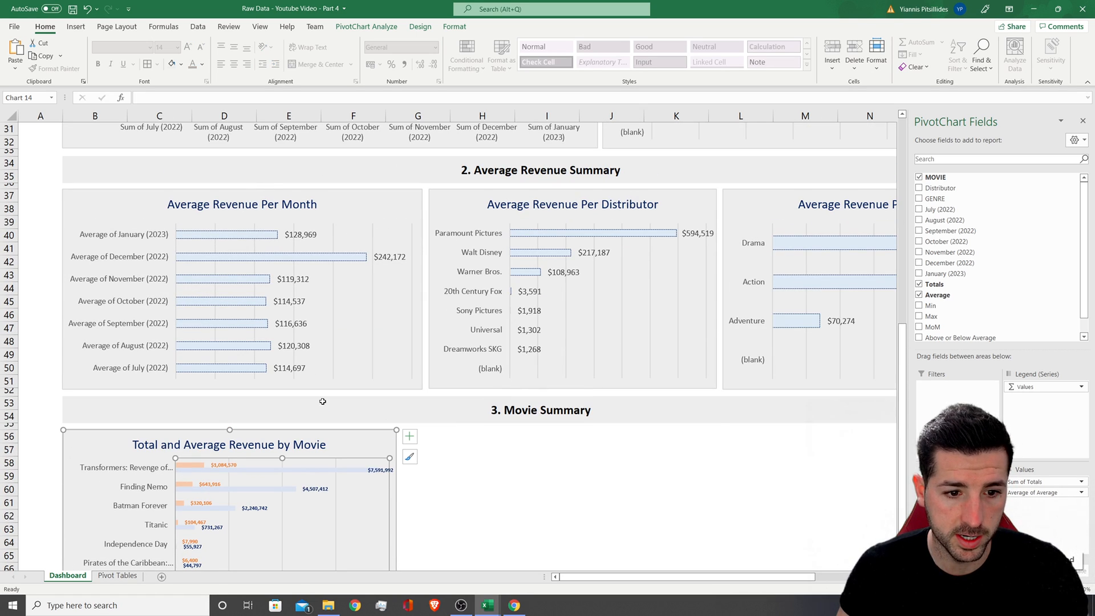
{"action": "left_click", "coordinate": [254, 206]}
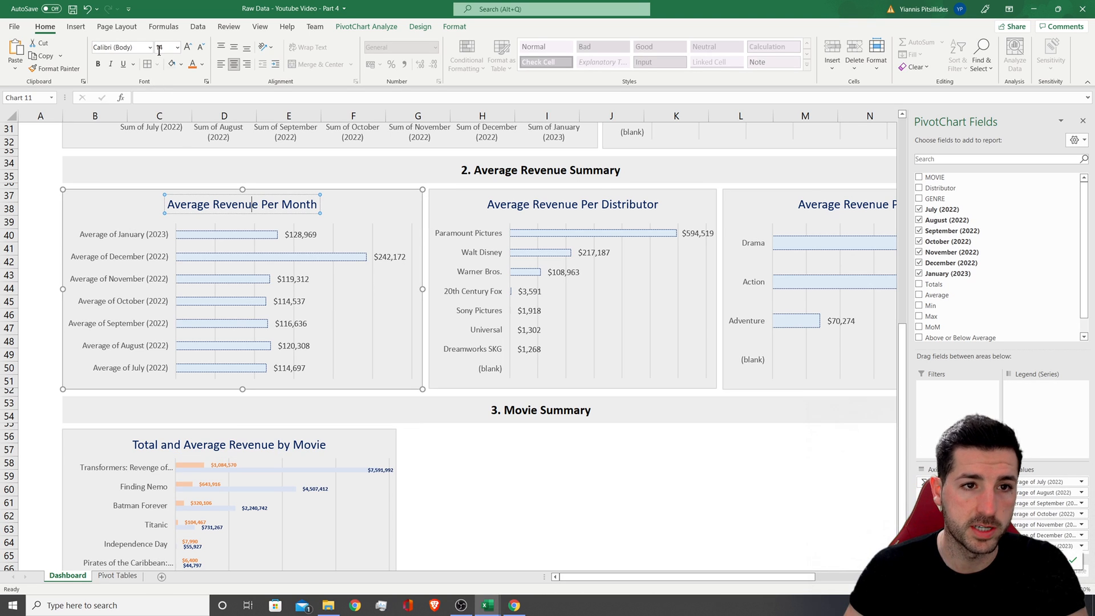
{"action": "left_click", "coordinate": [218, 446]}
{"action": "scroll", "coordinate": [494, 493], "scroll_direction": "down", "scroll_amount": 4}
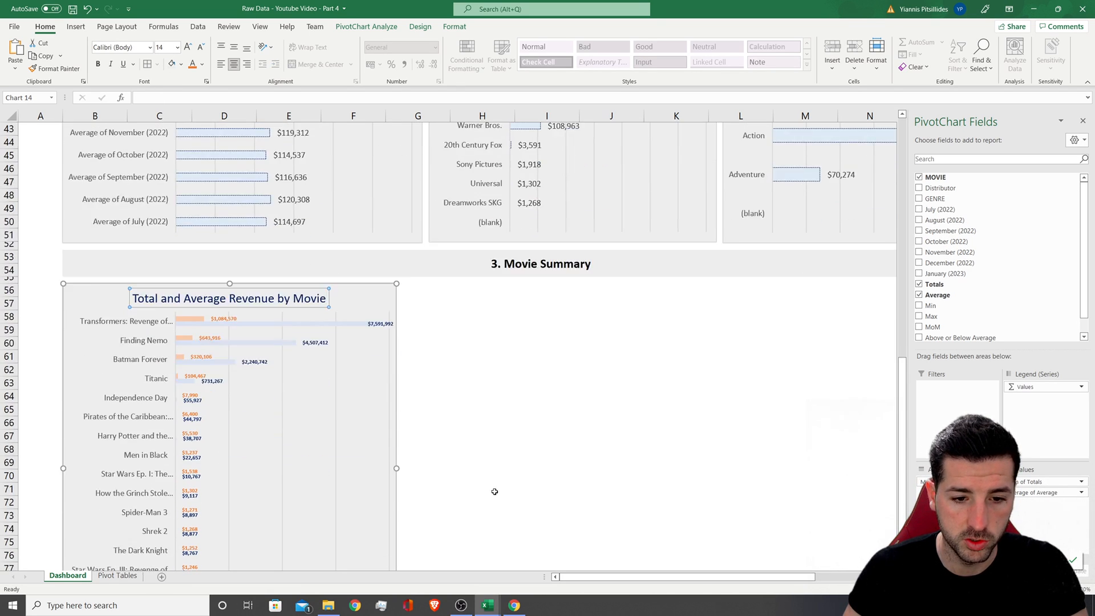
- Move the left edge of the movie chart's plot area inward to give the movie names more room
{"action": "scroll", "coordinate": [494, 492], "scroll_direction": "down", "scroll_amount": 1}
{"action": "left_click", "coordinate": [161, 302]}
{"action": "scroll", "coordinate": [151, 266], "scroll_direction": "down", "scroll_amount": 1}
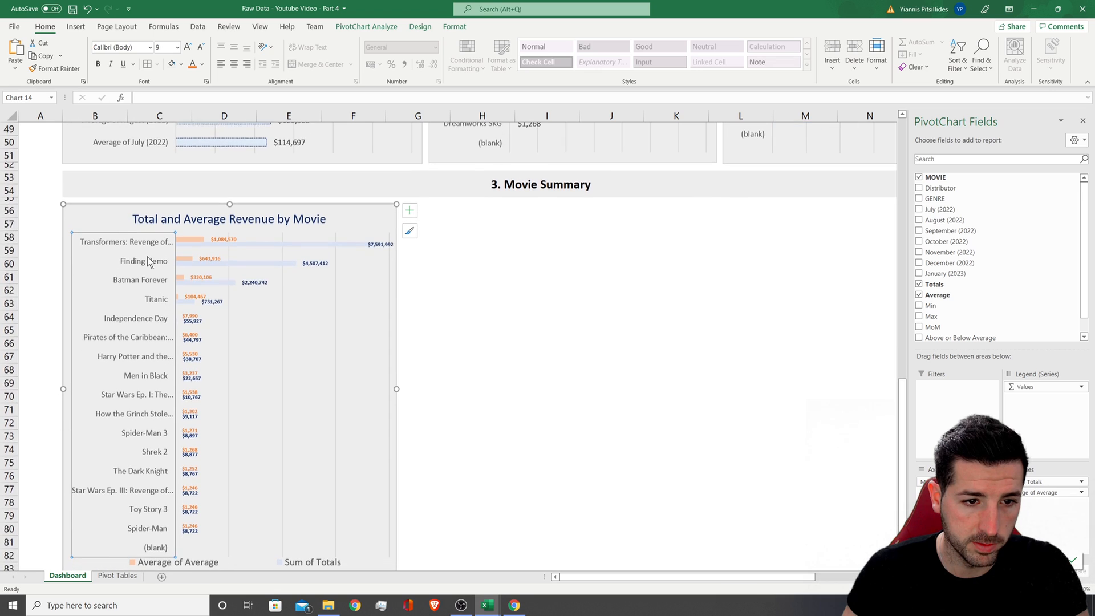
{"action": "scroll", "coordinate": [188, 459], "scroll_direction": "down", "scroll_amount": 1}
{"action": "left_click", "coordinate": [220, 327]}
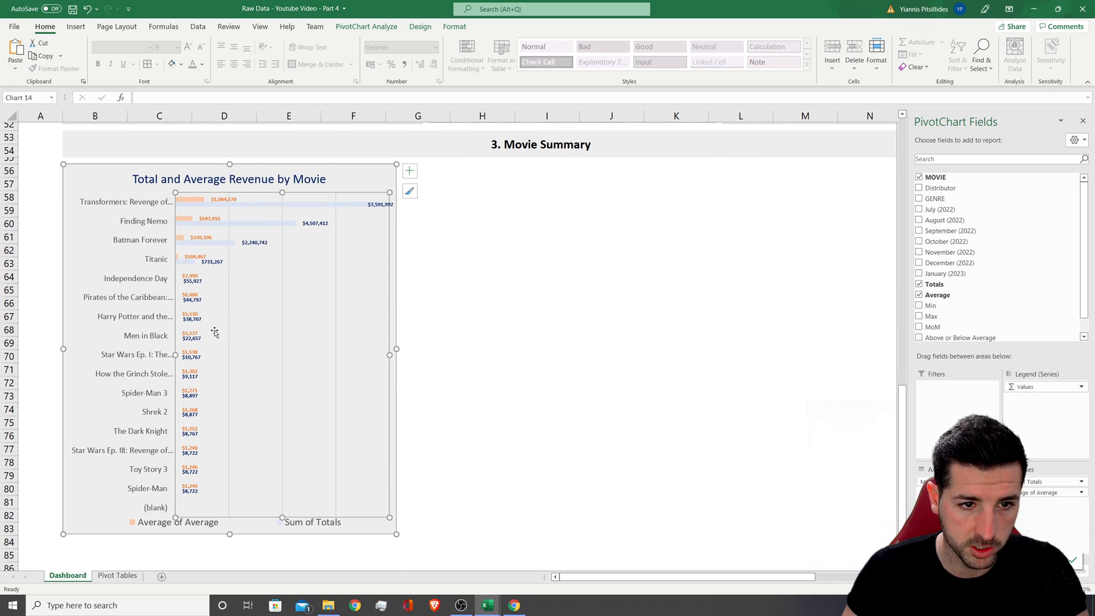
{"action": "left_click_drag", "start_coordinate": [175, 355], "coordinate": [204, 355]}
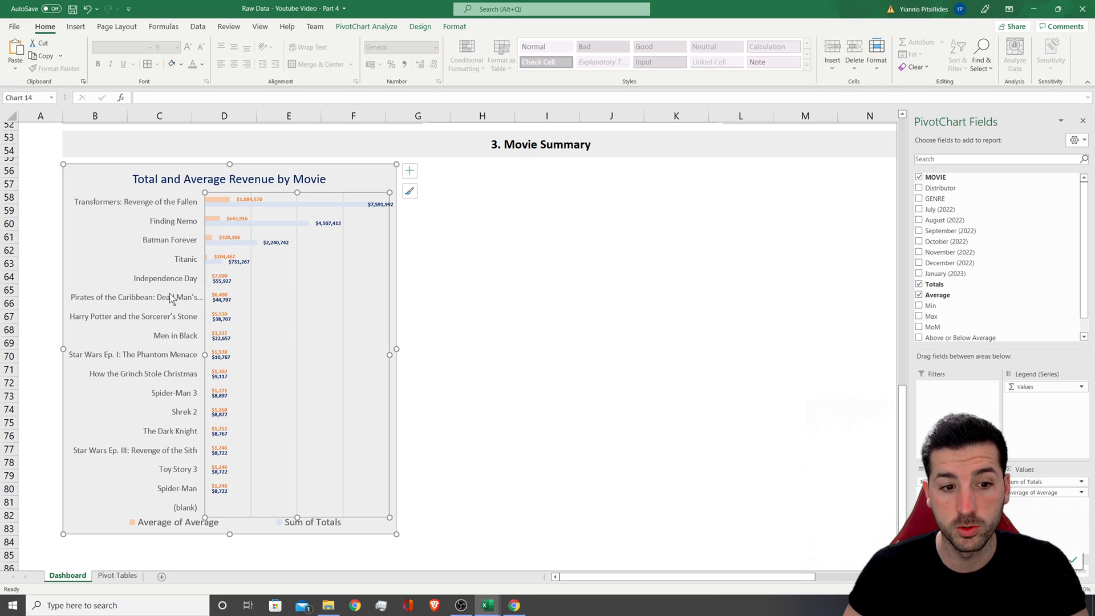
{"action": "left_click", "coordinate": [545, 282]}
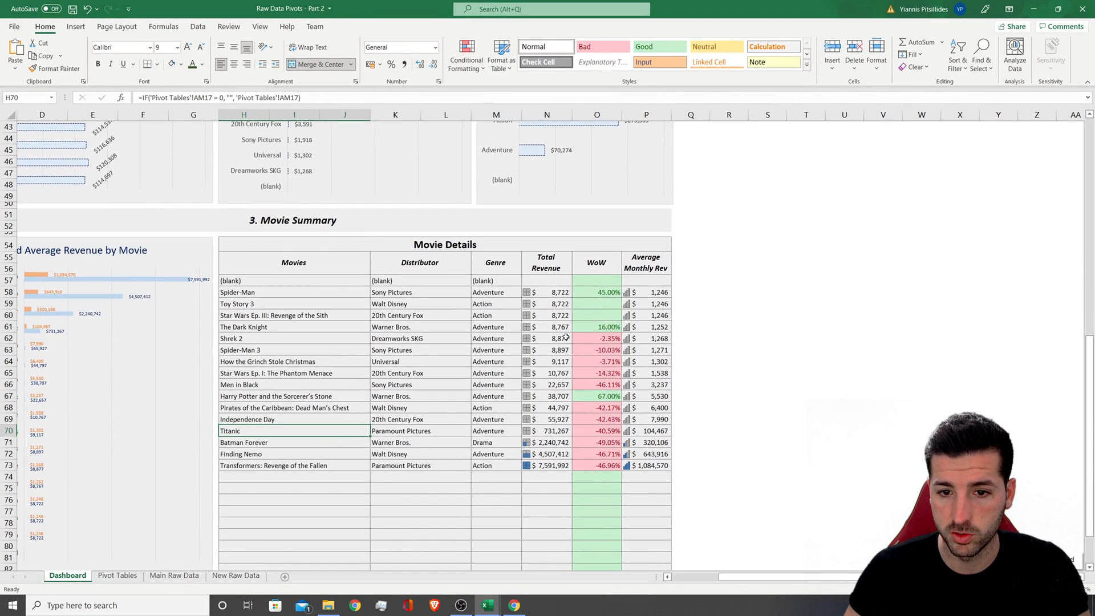
- Copy the movie totals and averages pivot table in AJ3:AL21 on the Pivot Tables sheet to cell AP3
{"action": "scroll", "coordinate": [408, 224], "scroll_direction": "down", "scroll_amount": 1}
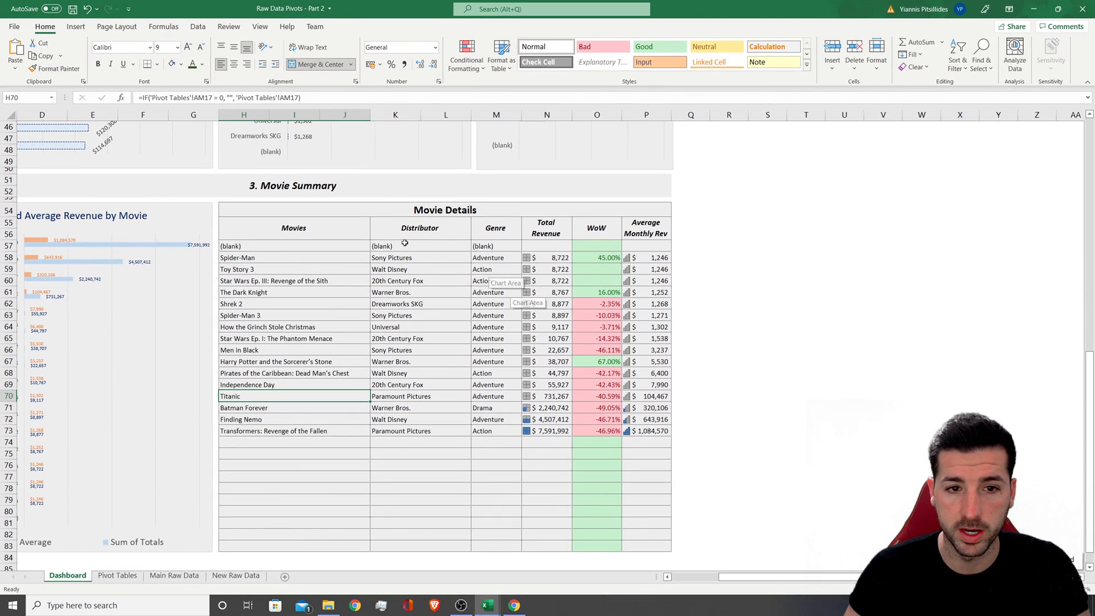
{"action": "left_click_drag", "start_coordinate": [408, 224], "coordinate": [406, 386]}
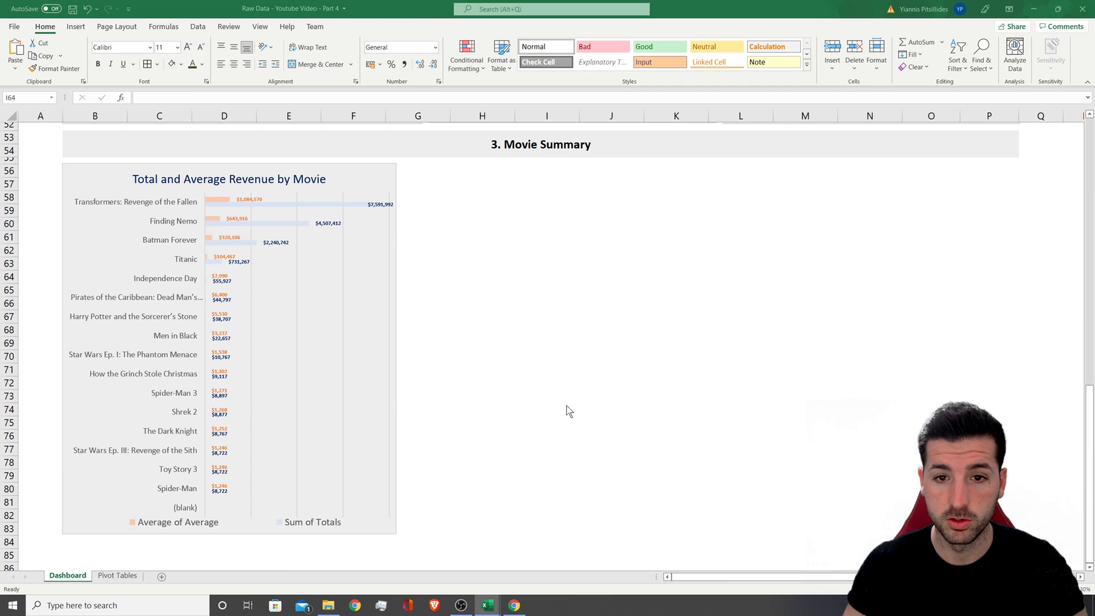
{"action": "left_click", "coordinate": [117, 575]}
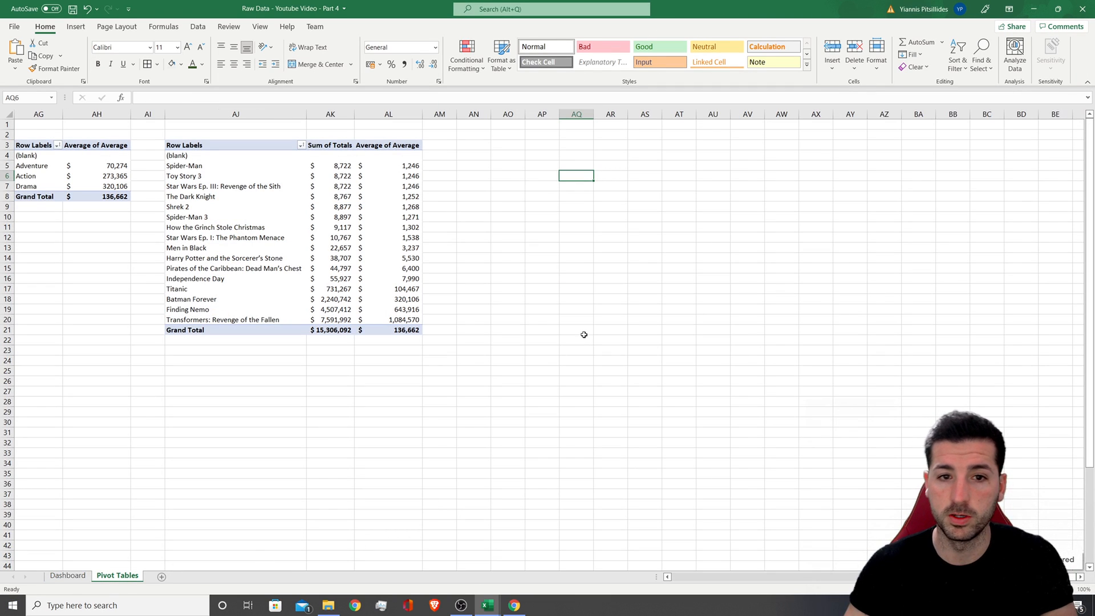
{"action": "left_click", "coordinate": [215, 149]}
{"action": "left_click_drag", "start_coordinate": [215, 149], "coordinate": [419, 332]}
{"action": "key", "text": "ctrl+c"}
{"action": "left_click", "coordinate": [556, 144]}
{"action": "key", "text": "ctrl+v"}
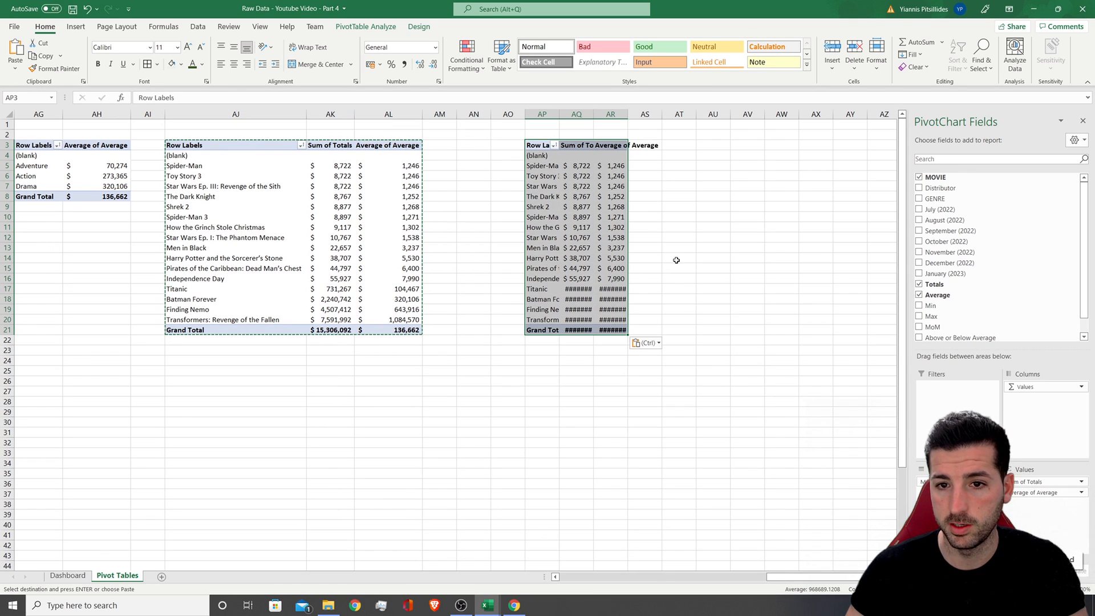
- Autofit columns AP to AR to the contents of the copied pivot table
{"action": "left_click_drag", "start_coordinate": [542, 114], "coordinate": [610, 119]}
{"action": "double_click", "coordinate": [627, 114]}
{"action": "left_click", "coordinate": [606, 216]}
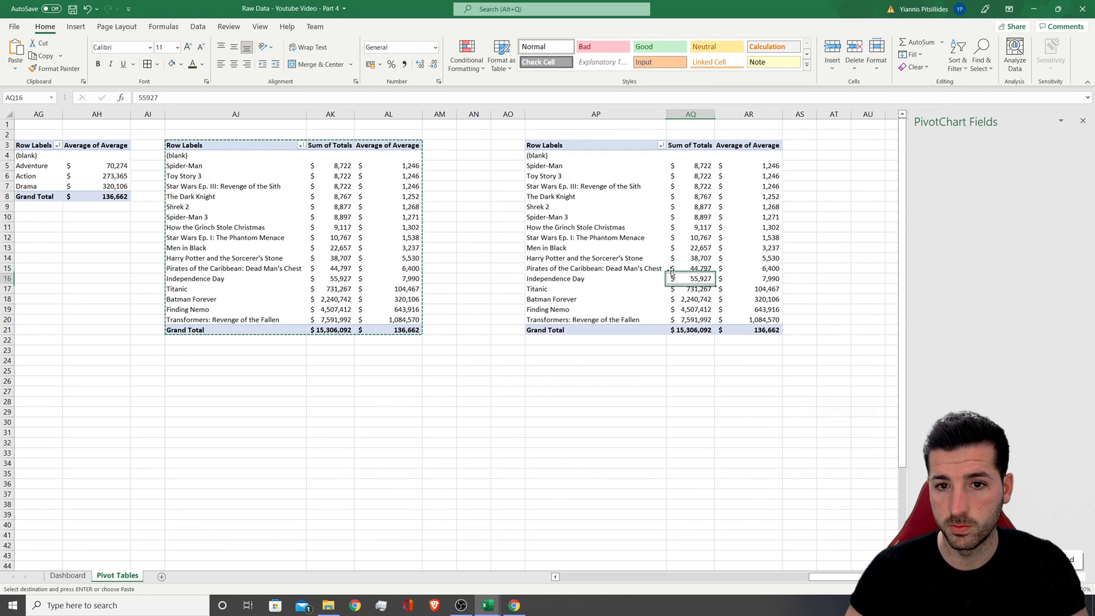
- Add the Distributor and GENRE fields to the copied pivot table's rows, below MOVIE
{"action": "left_click_drag", "start_coordinate": [813, 9], "coordinate": [400, 12]}
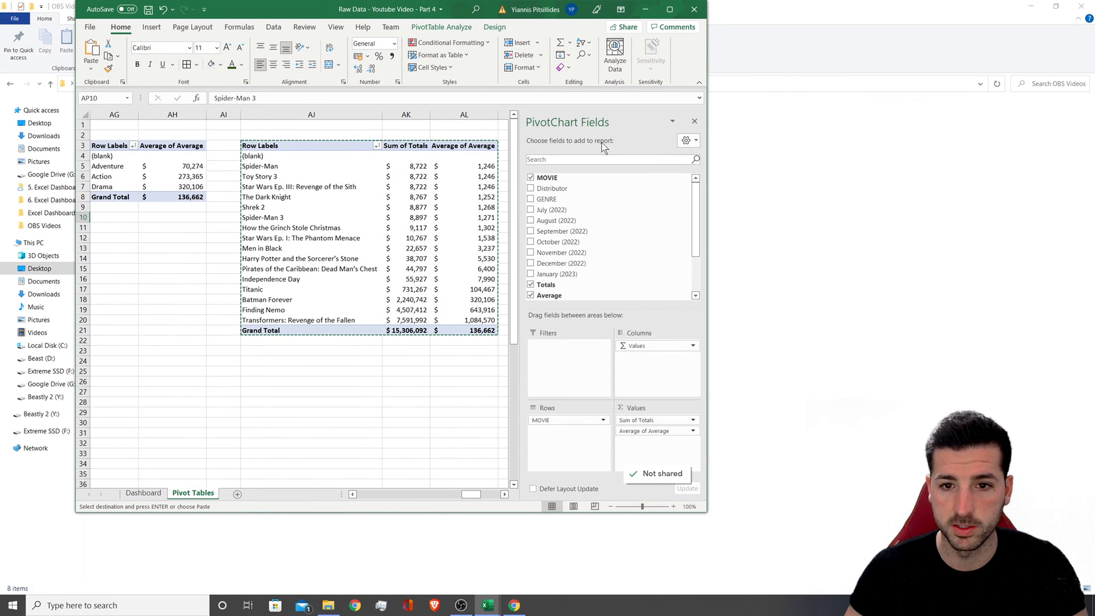
{"action": "left_click", "coordinate": [531, 188]}
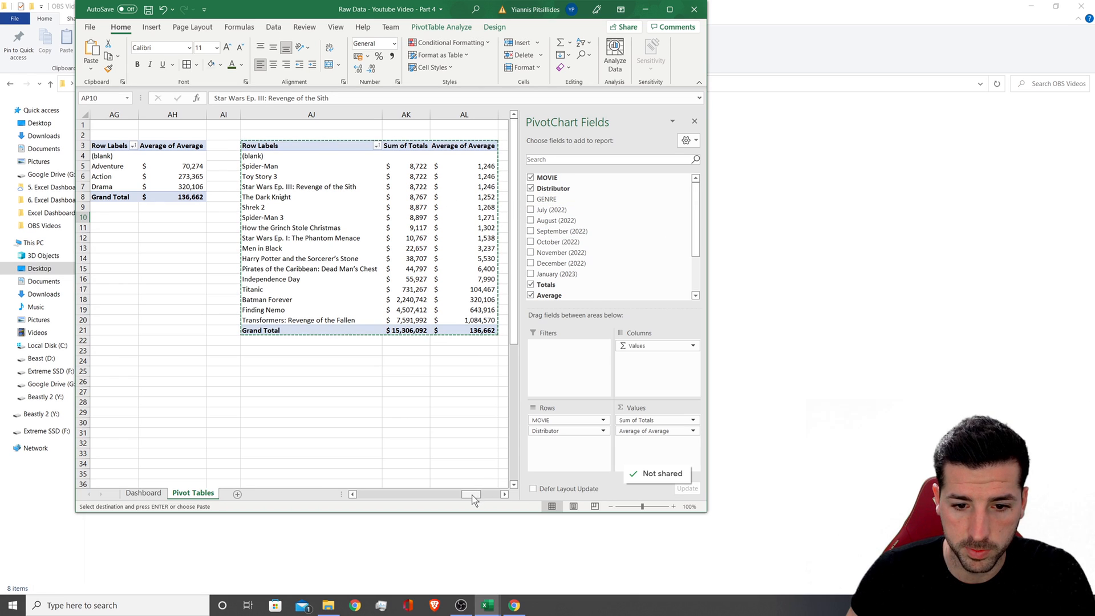
{"action": "left_click_drag", "start_coordinate": [471, 499], "coordinate": [489, 499]}
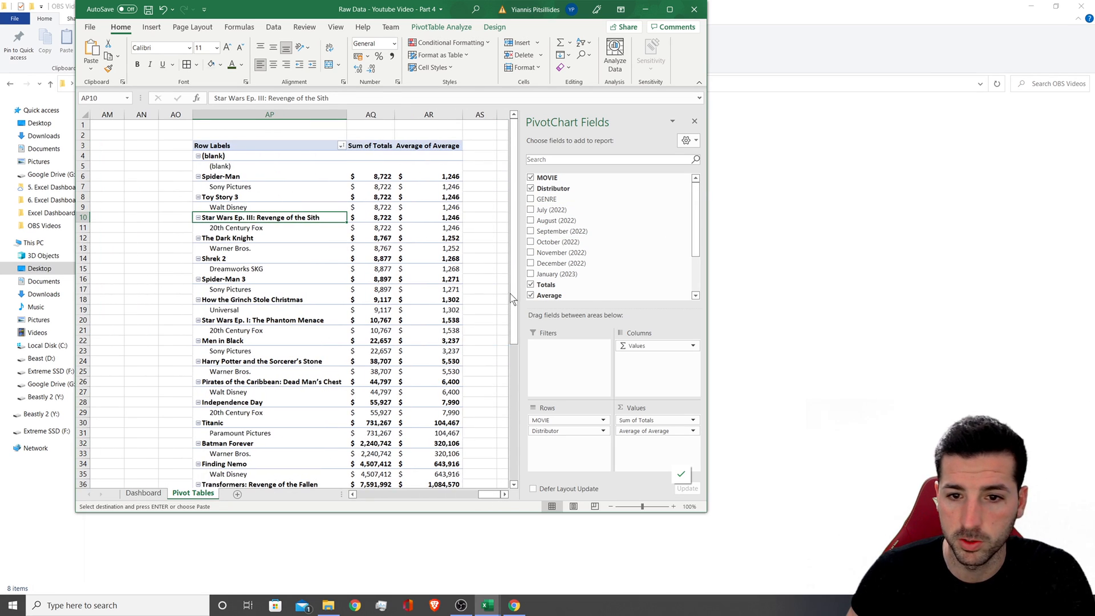
{"action": "left_click_drag", "start_coordinate": [561, 200], "coordinate": [593, 440]}
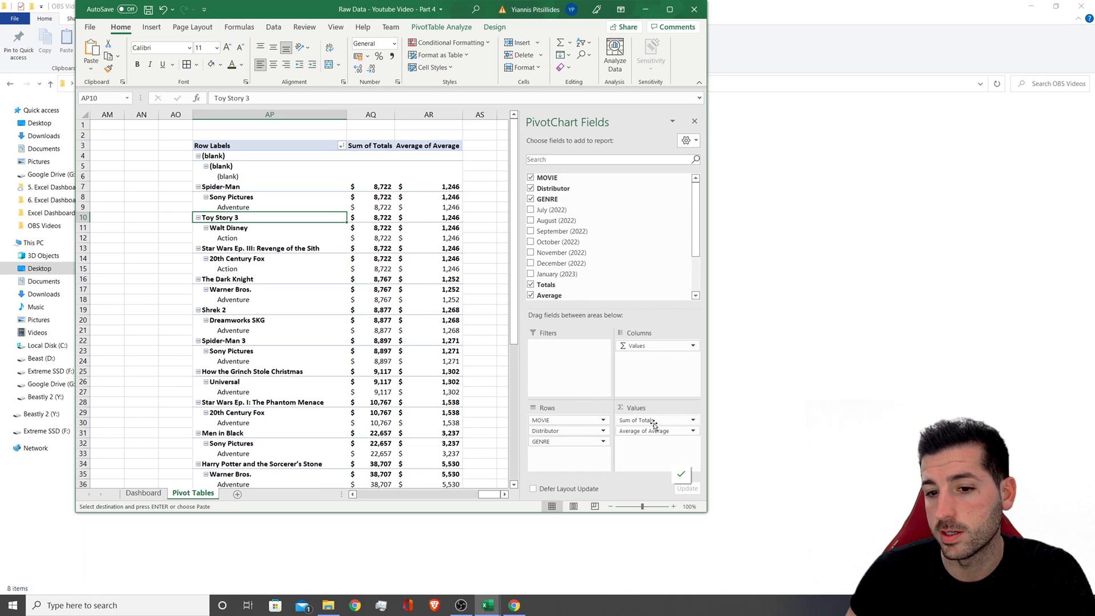
- Add MoM to the pivot values between Sum of Totals and Average of Average, and summarize it by Average
{"action": "scroll", "coordinate": [593, 223], "scroll_direction": "down", "scroll_amount": 2}
{"action": "left_click_drag", "start_coordinate": [554, 268], "coordinate": [657, 433]}
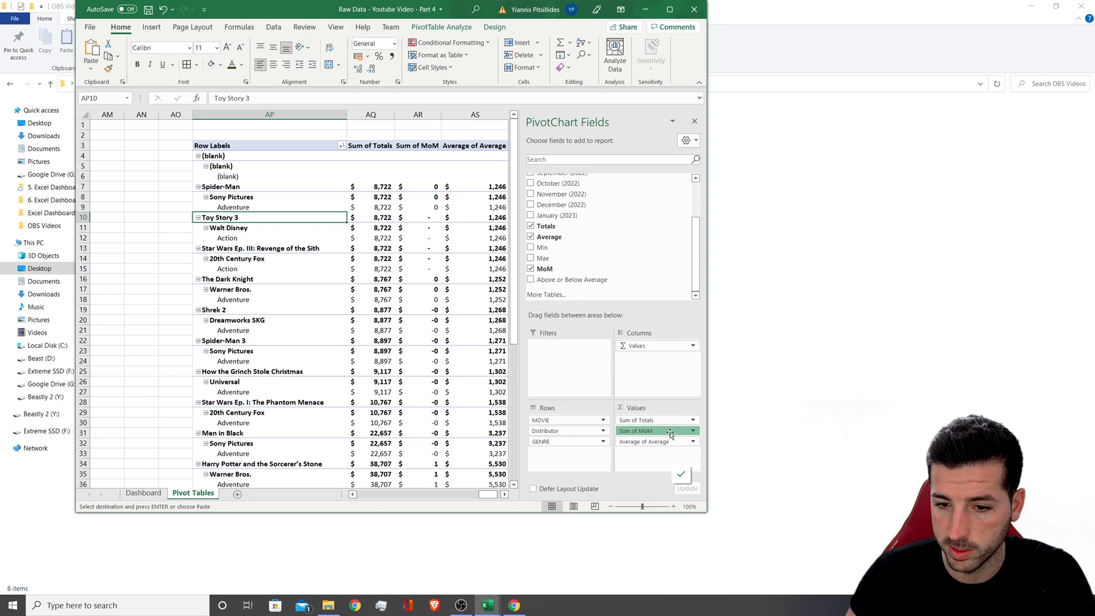
{"action": "left_click", "coordinate": [670, 434]}
{"action": "left_click", "coordinate": [656, 556]}
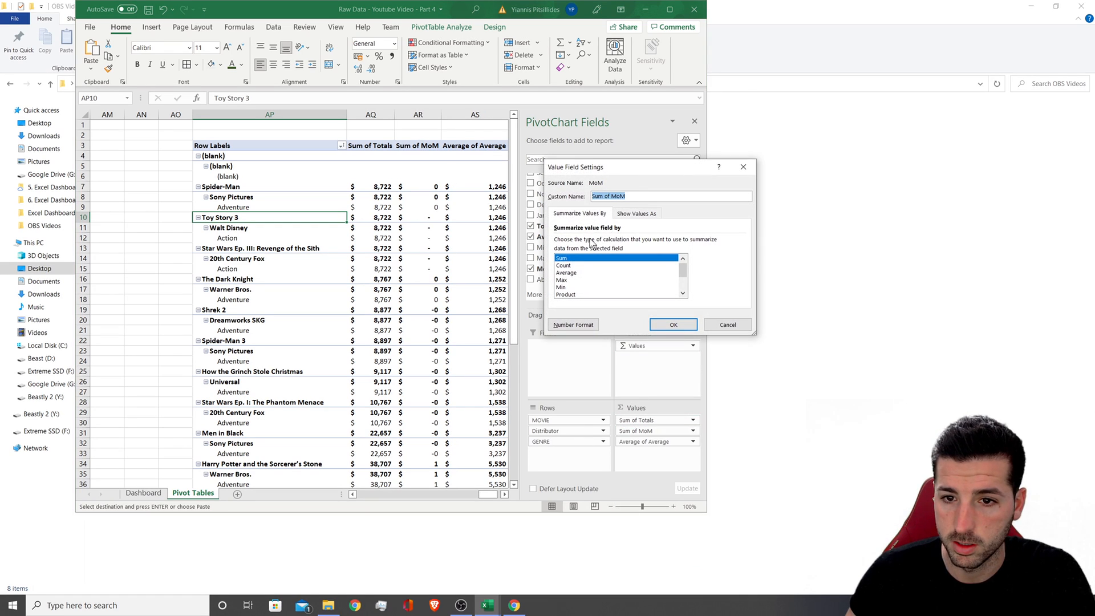
{"action": "left_click", "coordinate": [571, 274]}
{"action": "left_click", "coordinate": [659, 326]}
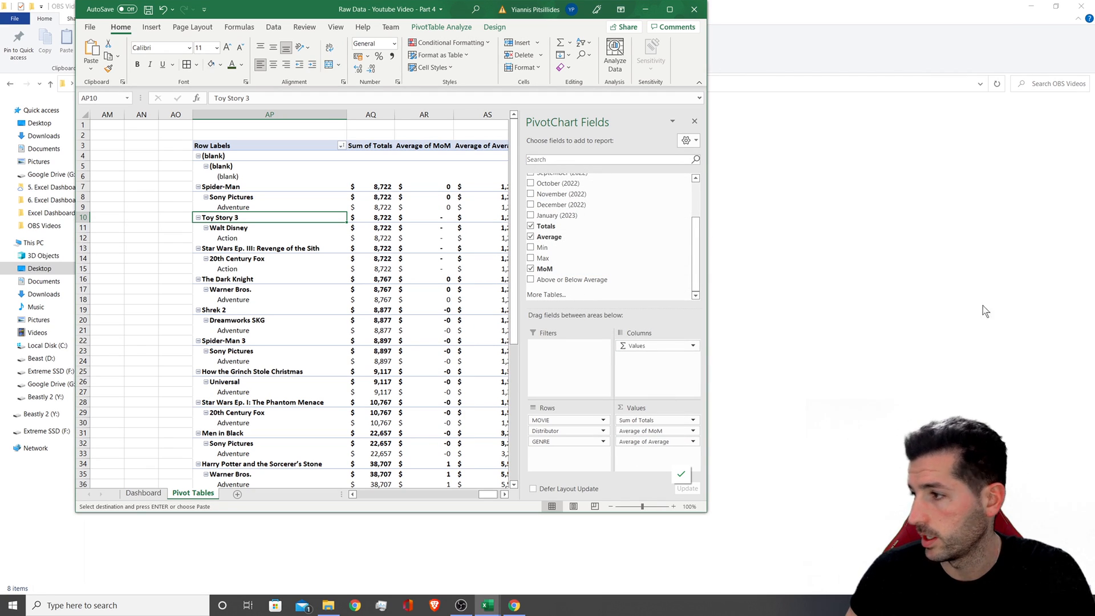
- Lay out the copied pivot table in tabular form with all item labels repeated and subtotals hidden
{"action": "left_click", "coordinate": [668, 10]}
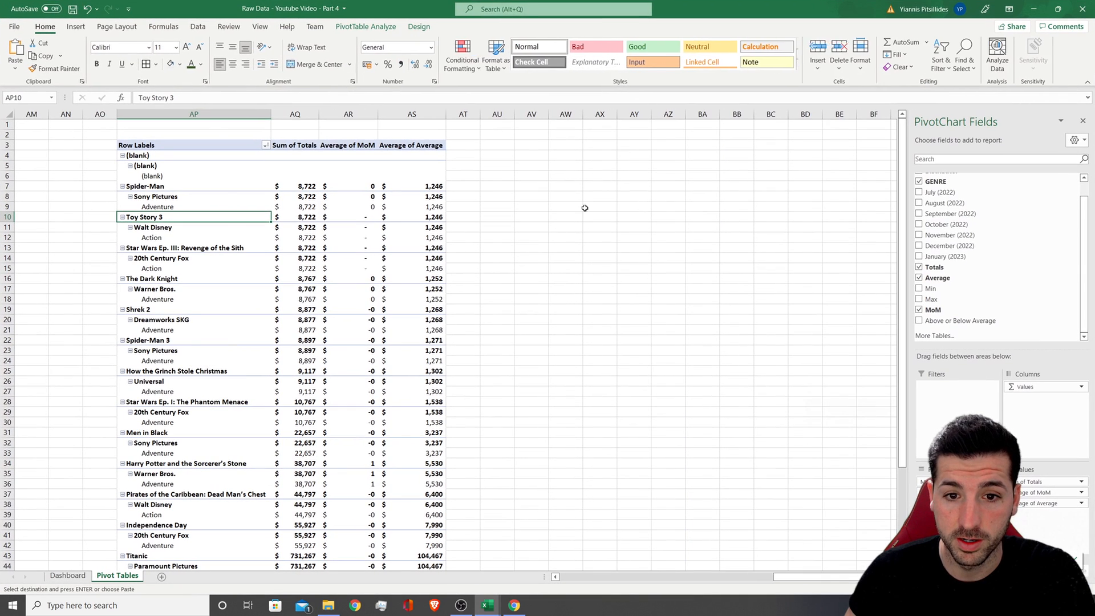
{"action": "left_click_drag", "start_coordinate": [151, 175], "coordinate": [368, 424]}
{"action": "left_click", "coordinate": [385, 290]}
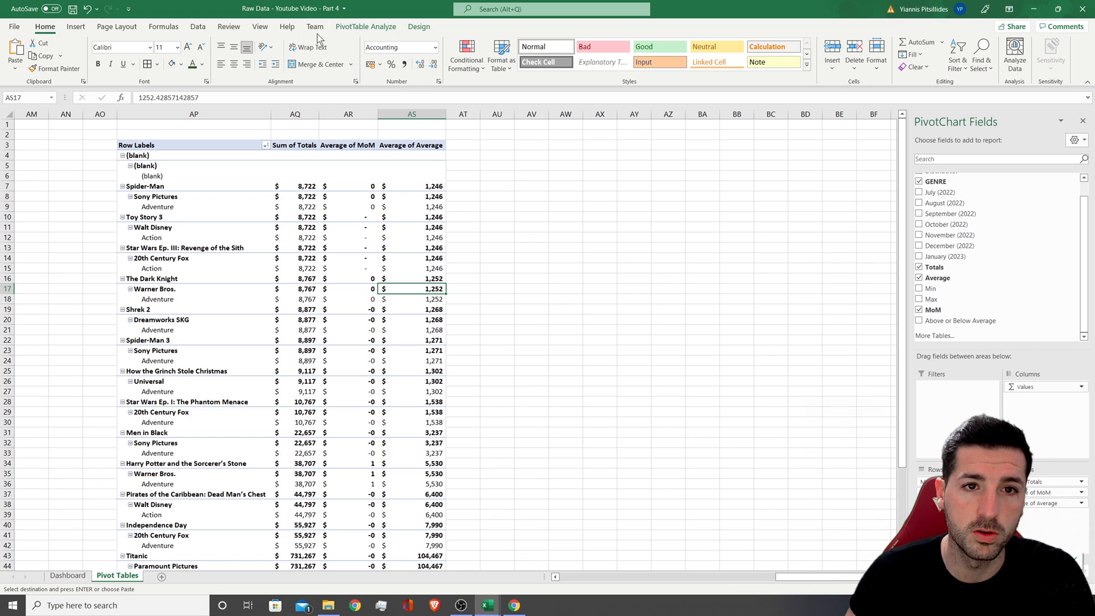
{"action": "left_click", "coordinate": [422, 28]}
{"action": "left_click", "coordinate": [83, 70]}
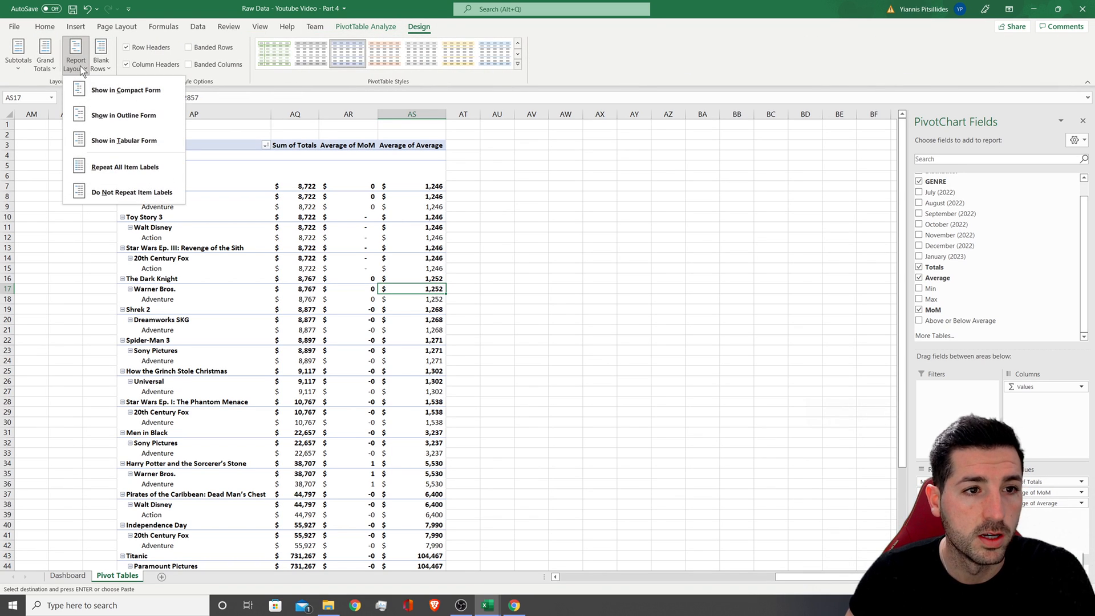
{"action": "left_click", "coordinate": [137, 141]}
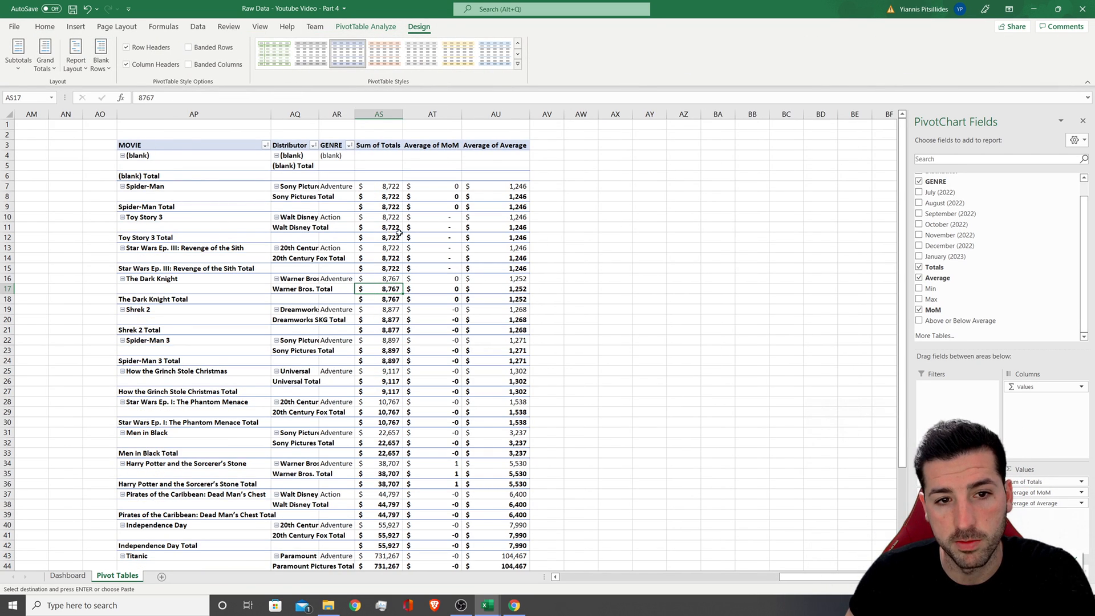
{"action": "left_click", "coordinate": [75, 61]}
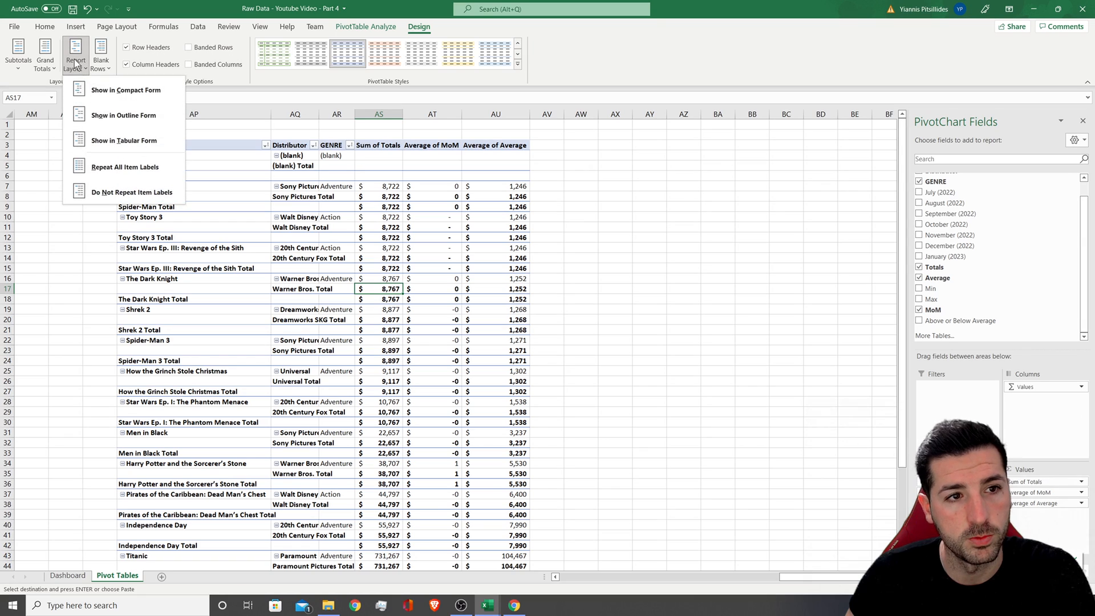
{"action": "left_click", "coordinate": [122, 170]}
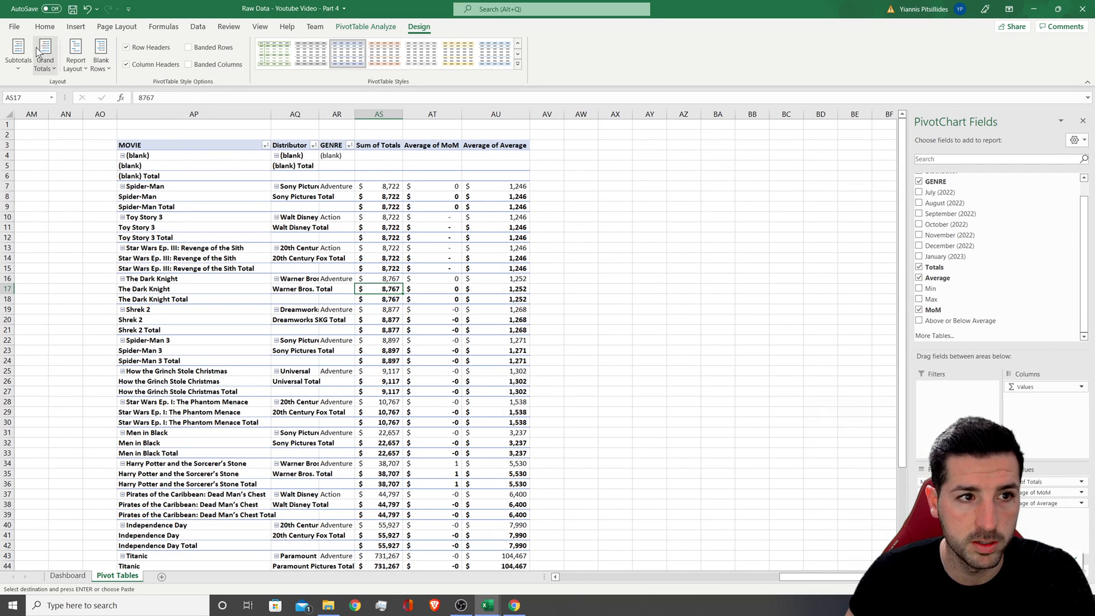
{"action": "left_click", "coordinate": [19, 54]}
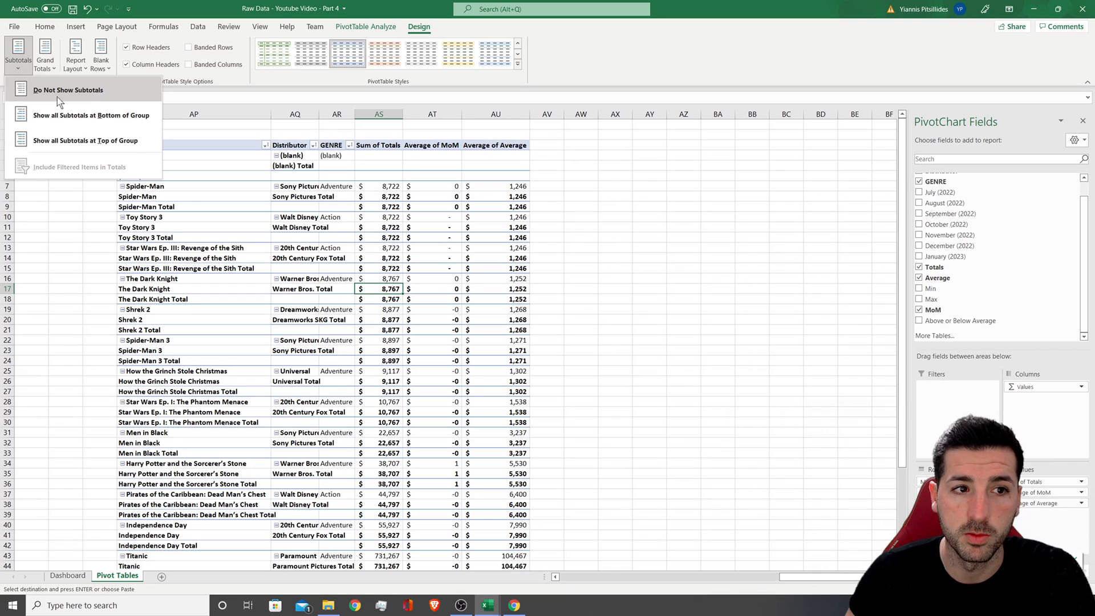
{"action": "left_click", "coordinate": [81, 94]}
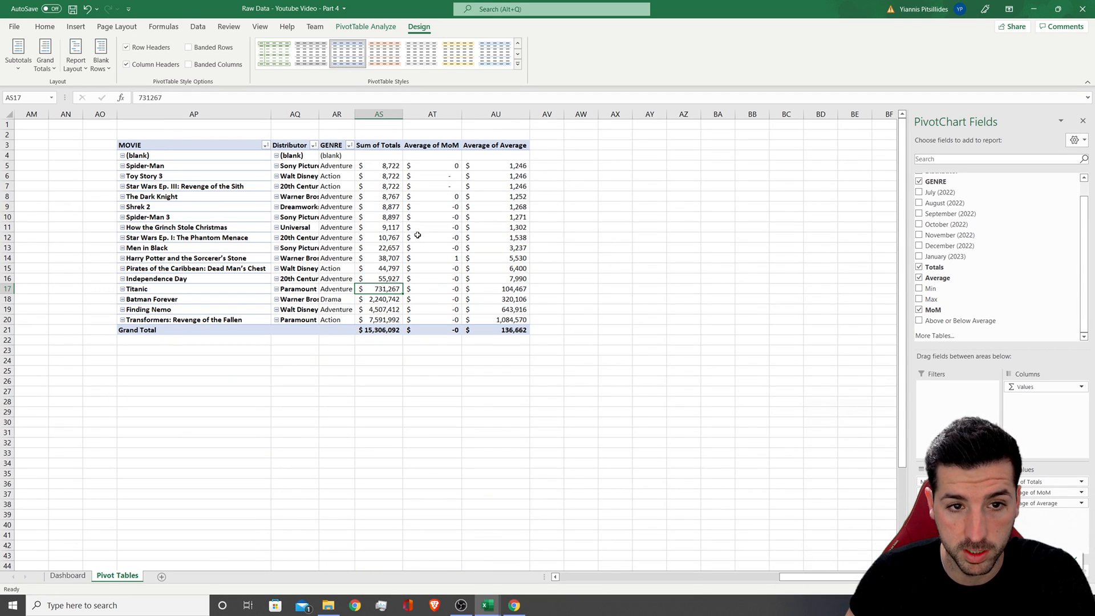
- Widen the Distributor, GENRE and Sum of Totals columns of the copied pivot table to one equal width
{"action": "left_click", "coordinate": [418, 238]}
{"action": "left_click_drag", "start_coordinate": [325, 110], "coordinate": [370, 125]}
{"action": "left_click", "coordinate": [505, 274]}
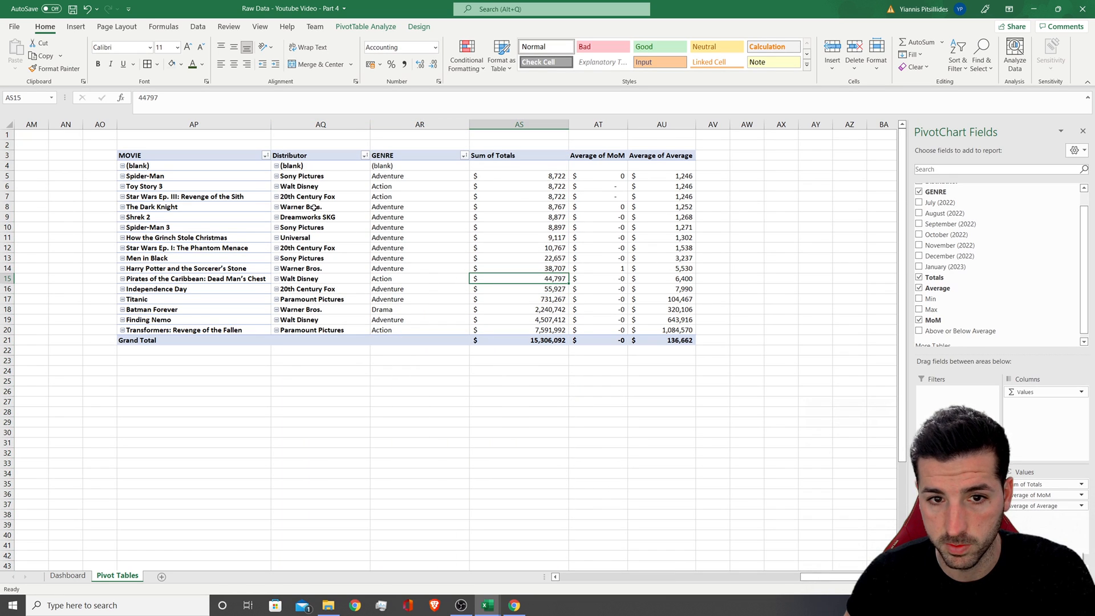
{"action": "left_click", "coordinate": [533, 265]}
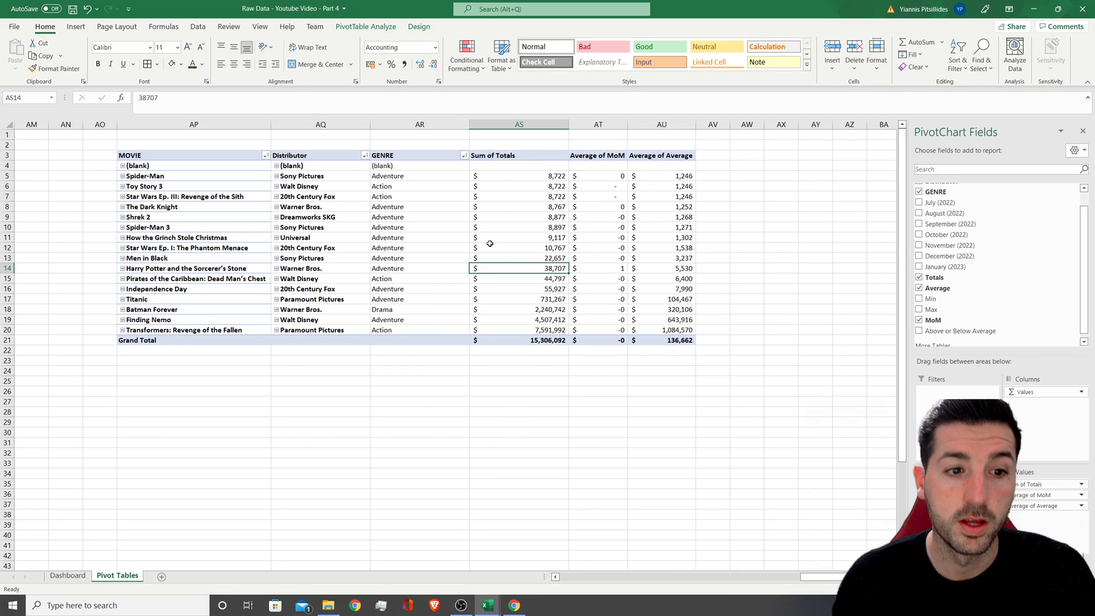
- Widen the Total and Average Revenue by Movie chart on the Dashboard sheet so it spans through column G
{"action": "left_click", "coordinate": [64, 574]}
{"action": "left_click", "coordinate": [598, 366]}
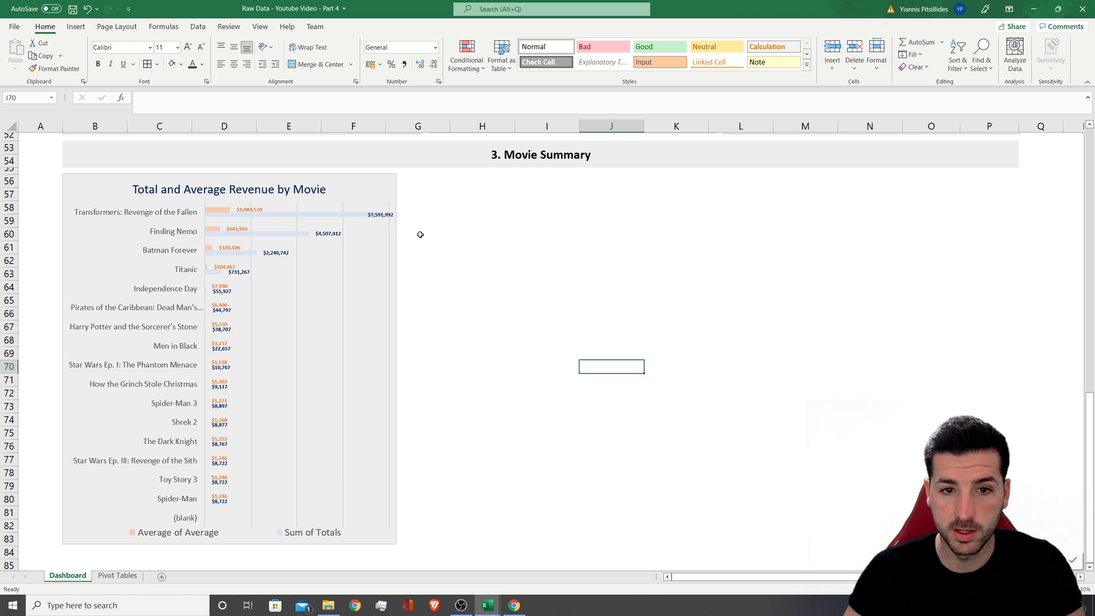
{"action": "left_click", "coordinate": [339, 188]}
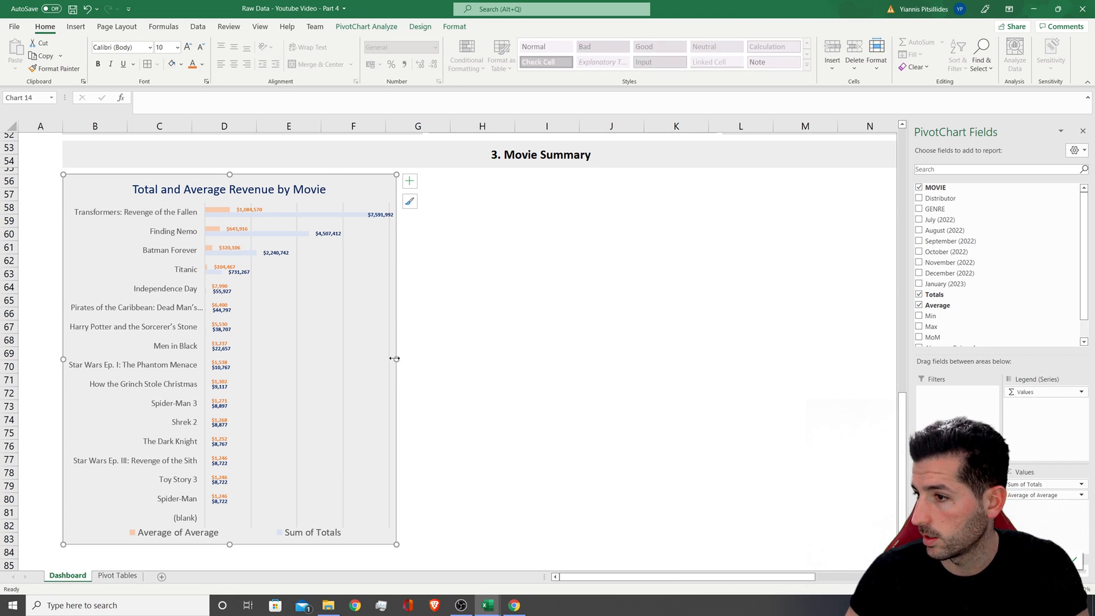
{"action": "left_click_drag", "start_coordinate": [393, 358], "coordinate": [441, 315]}
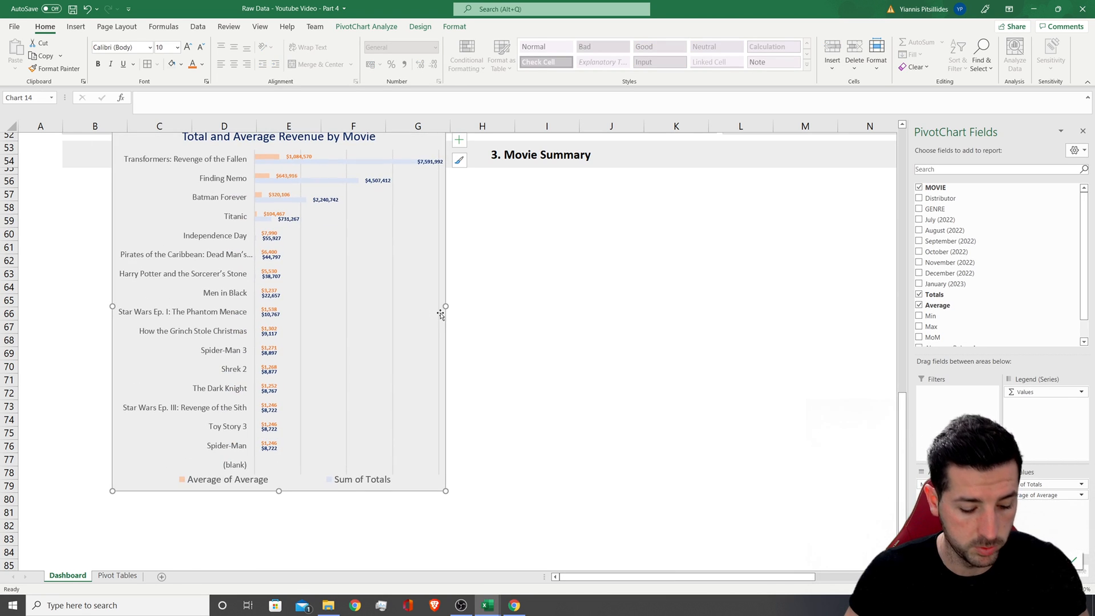
{"action": "key", "text": "ctrl+z"}
{"action": "left_click_drag", "start_coordinate": [396, 361], "coordinate": [445, 330]}
{"action": "left_click", "coordinate": [511, 316]}
- Merge and center cells H56:P56 beside the chart and enter the title Movies Details
{"action": "left_click", "coordinate": [475, 185]}
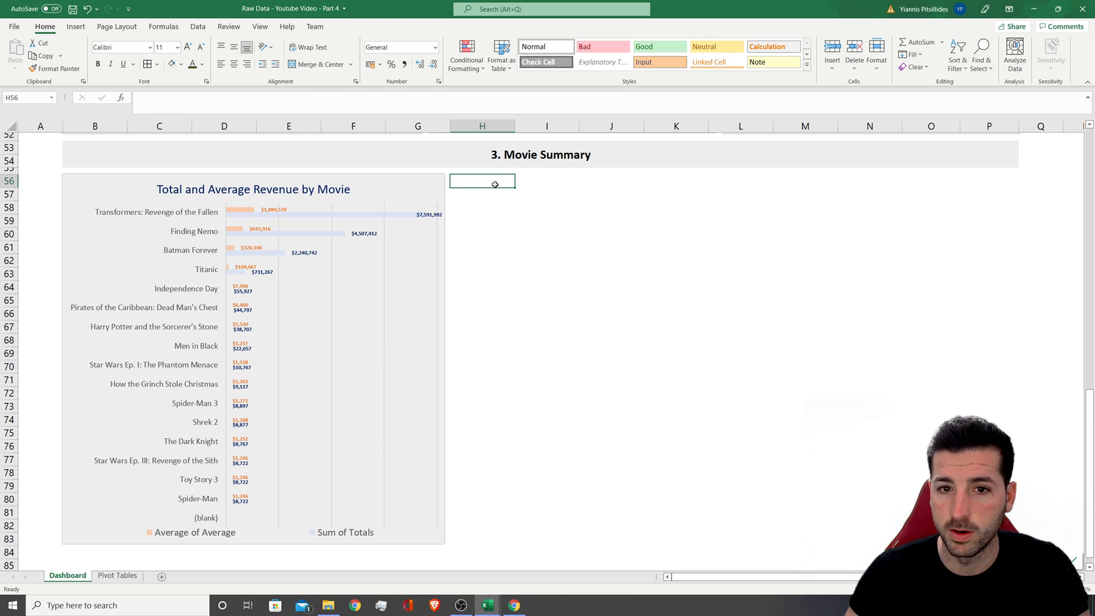
{"action": "left_click_drag", "start_coordinate": [495, 185], "coordinate": [986, 181]}
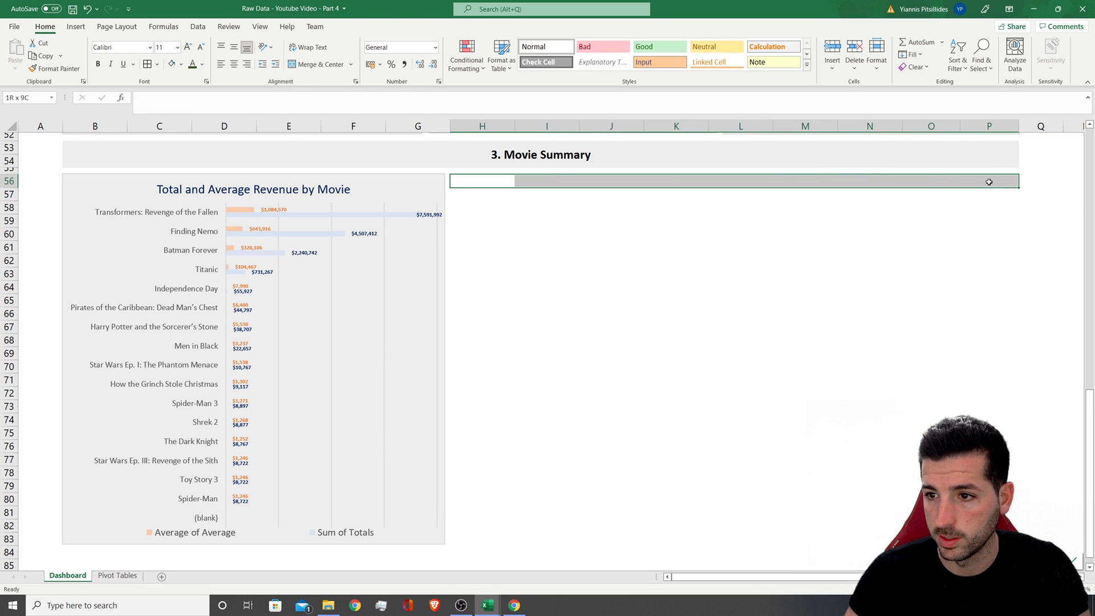
{"action": "left_click", "coordinate": [316, 64]}
{"action": "type", "text": "Mo"}
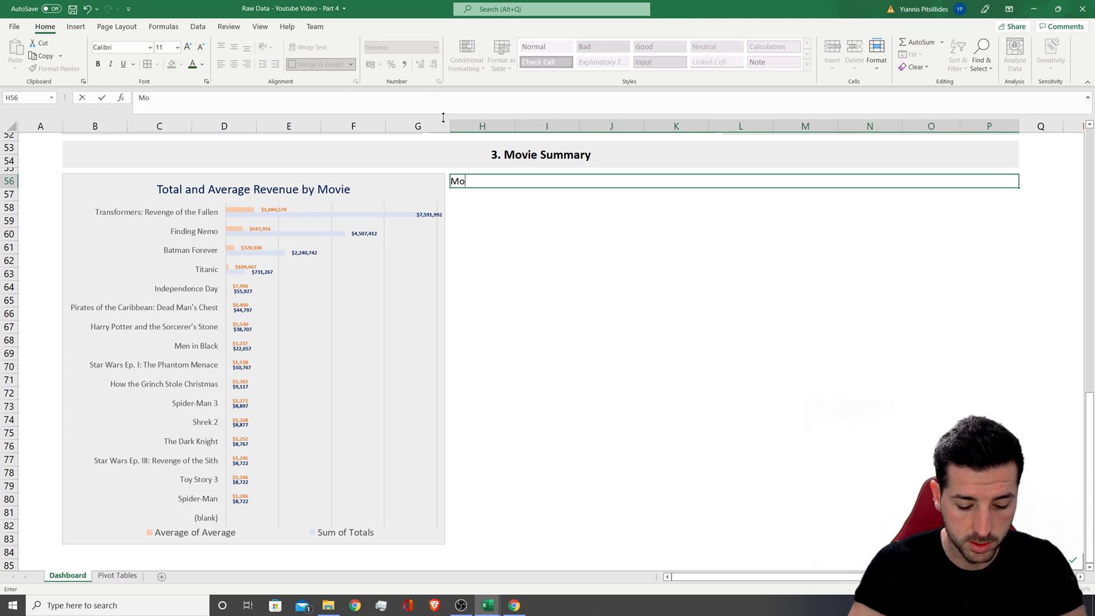
{"action": "type", "text": "vies Details"}
{"action": "key", "text": "Return"}
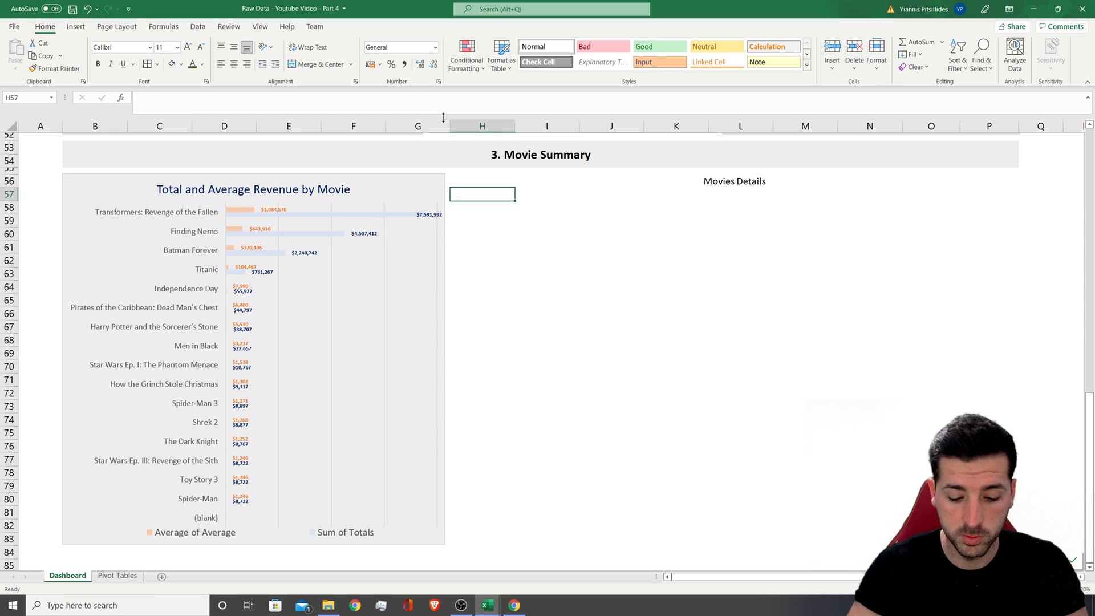
- Enter the column header Movie in H57, below the Movies Details title
{"action": "type", "text": "Movies Details"}
{"action": "key", "text": "Tab"}
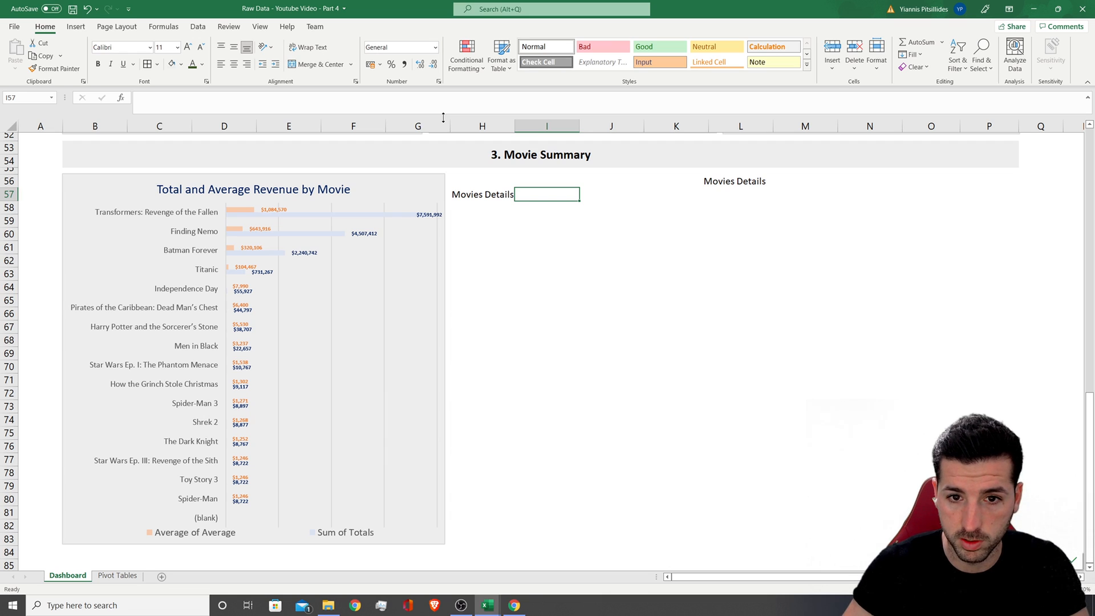
{"action": "key", "text": "Left"}
{"action": "left_click", "coordinate": [255, 97]}
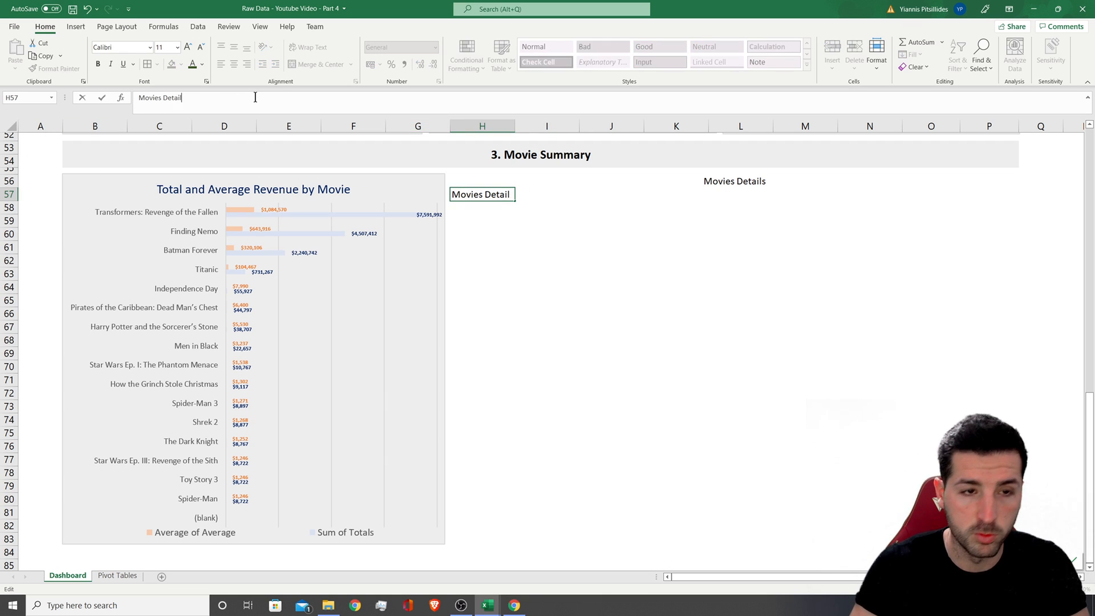
{"action": "key", "text": "BackSpace"}
{"action": "key", "text": "BackSpace"}
{"action": "key", "text": "BackSpace"}
{"action": "key", "text": "BackSpace"}
{"action": "key", "text": "BackSpace"}
{"action": "key", "text": "BackSpace"}
{"action": "key", "text": "Tab"}
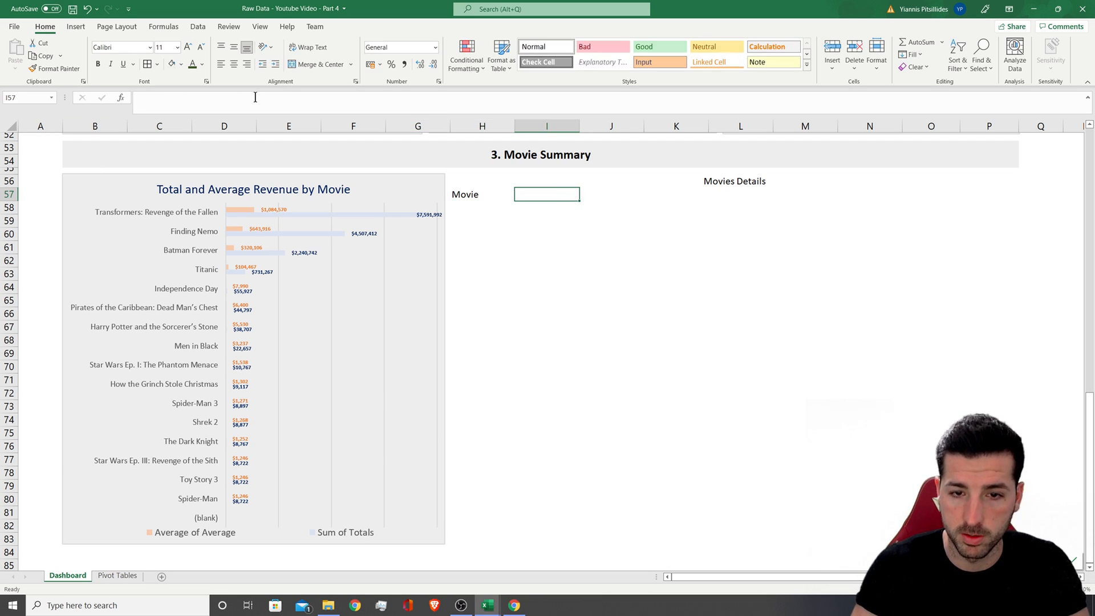
- Enter the headers Distributors, Genre, Total Revenuw, WoW and Average Monthly Rev in cells I57 to M57
{"action": "type", "text": "Distributors"}
{"action": "key", "text": "Tab"}
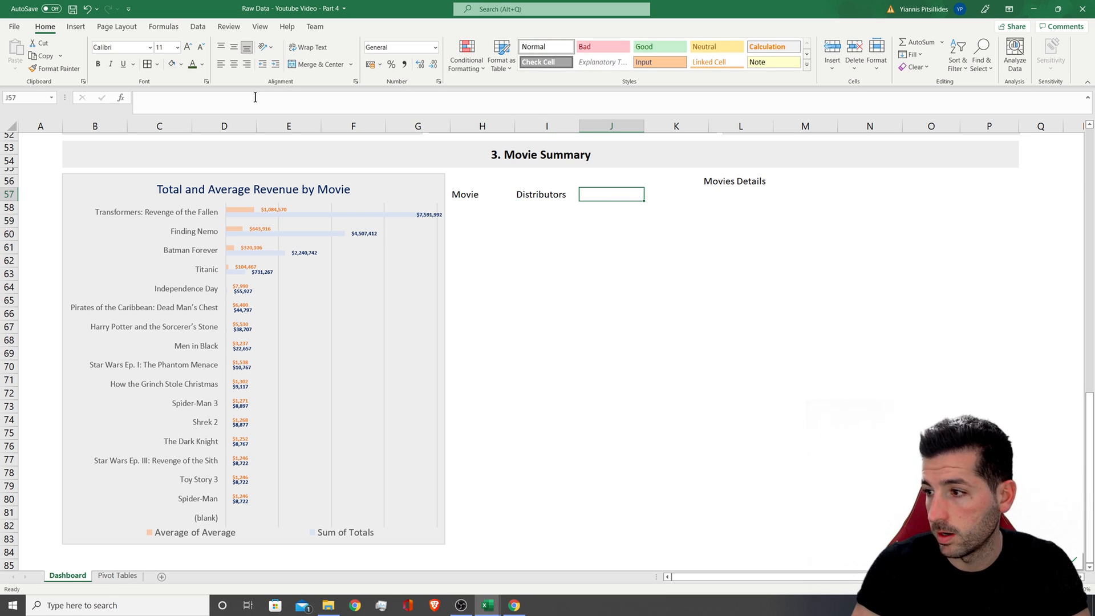
{"action": "type", "text": "Genre"}
{"action": "key", "text": "Tab"}
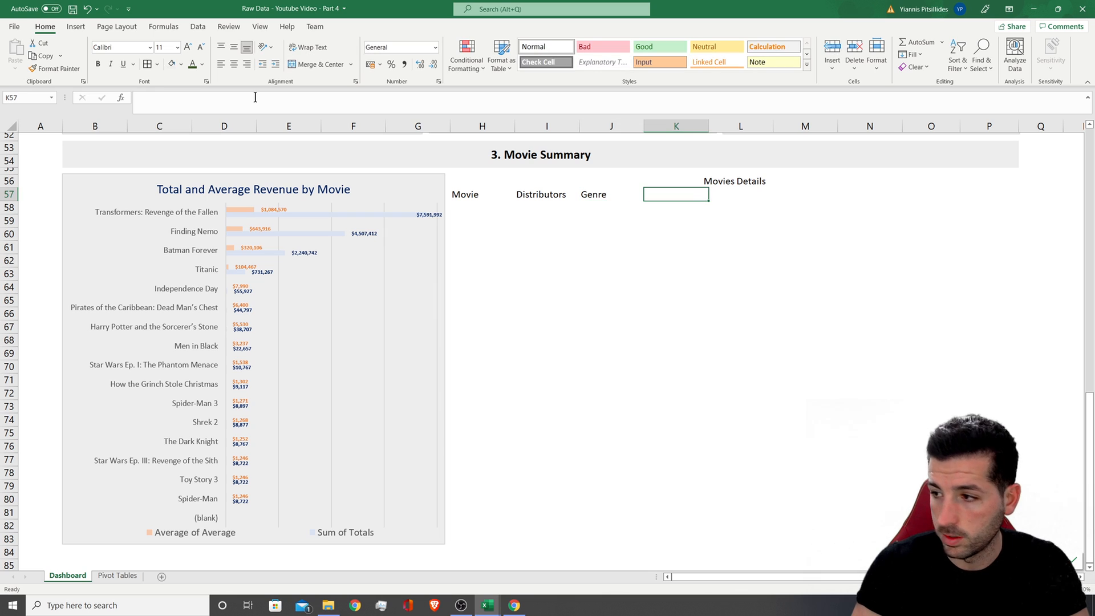
{"action": "type", "text": "Total Re"}
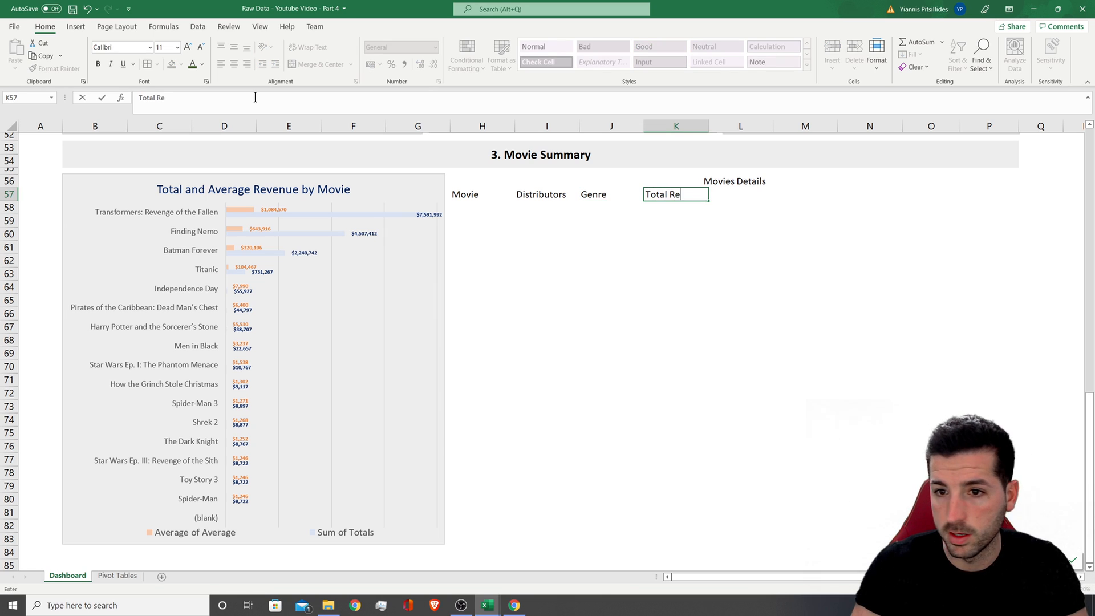
{"action": "type", "text": "venuw"}
{"action": "key", "text": "Tab"}
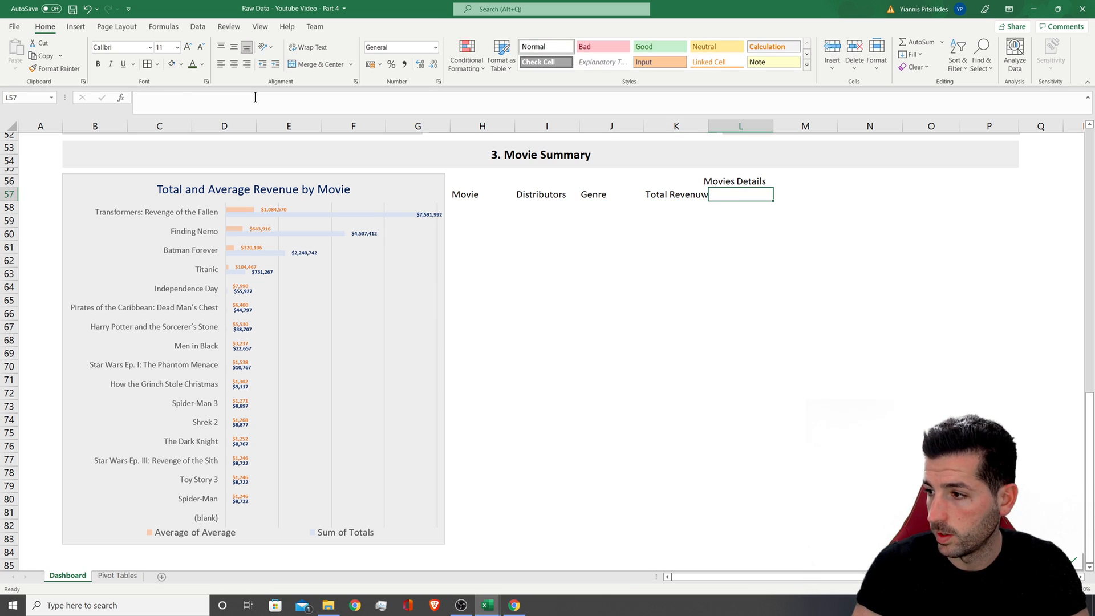
{"action": "type", "text": "WoW"}
{"action": "key", "text": "Tab"}
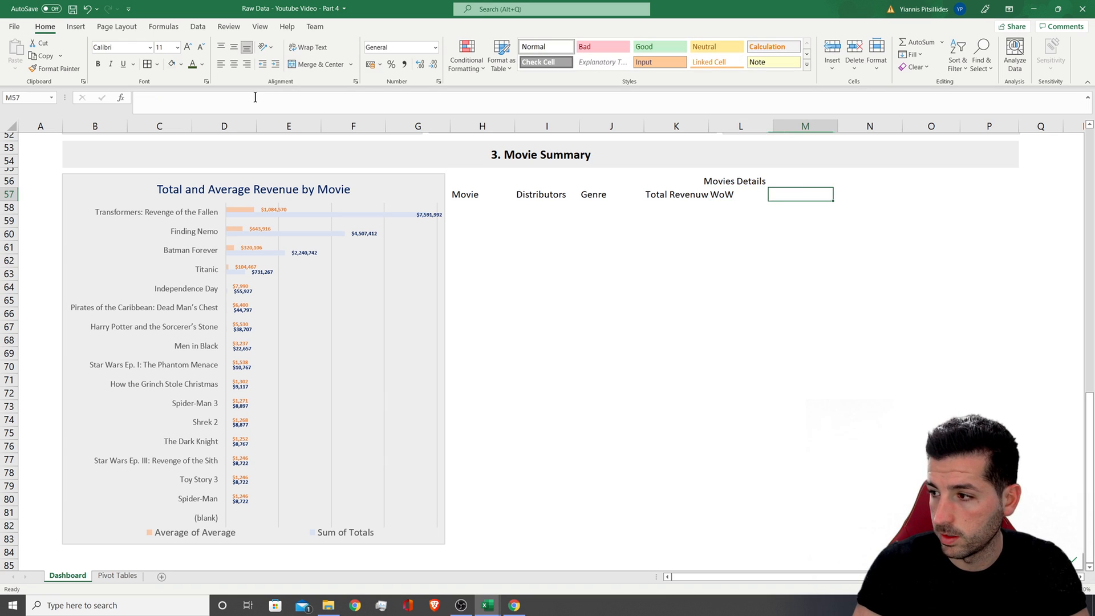
{"action": "type", "text": "Average"}
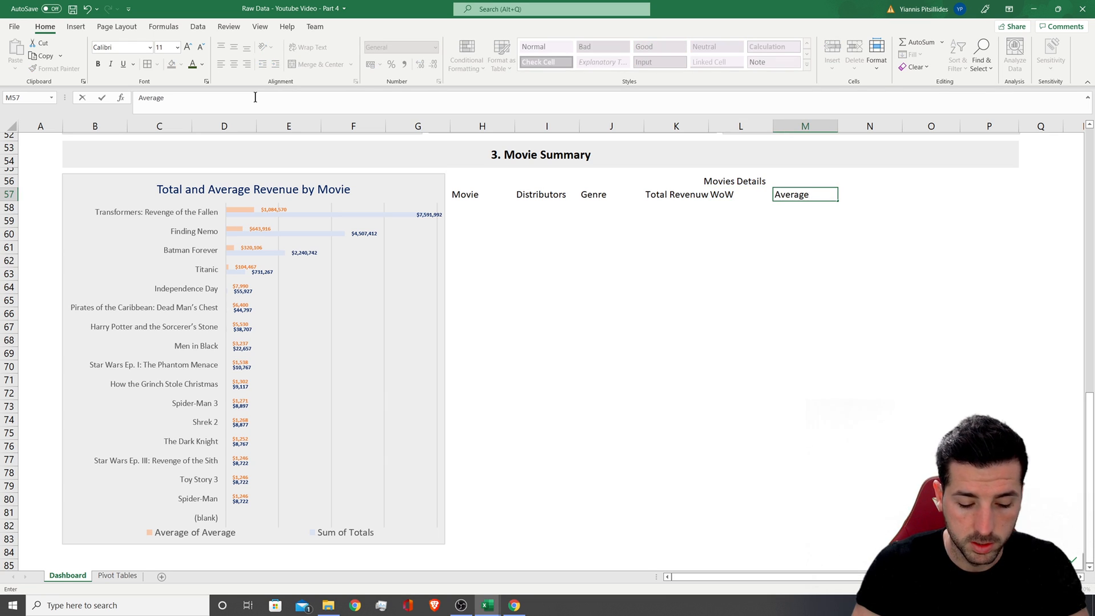
{"action": "type", "text": " Monthly Rev"}
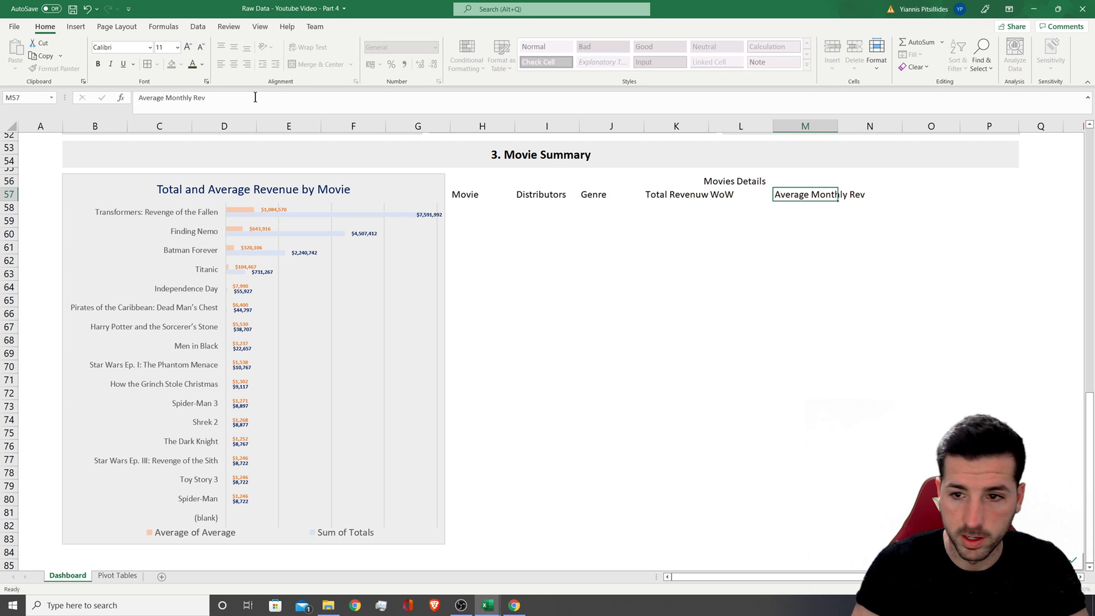
{"action": "key", "text": "Return"}
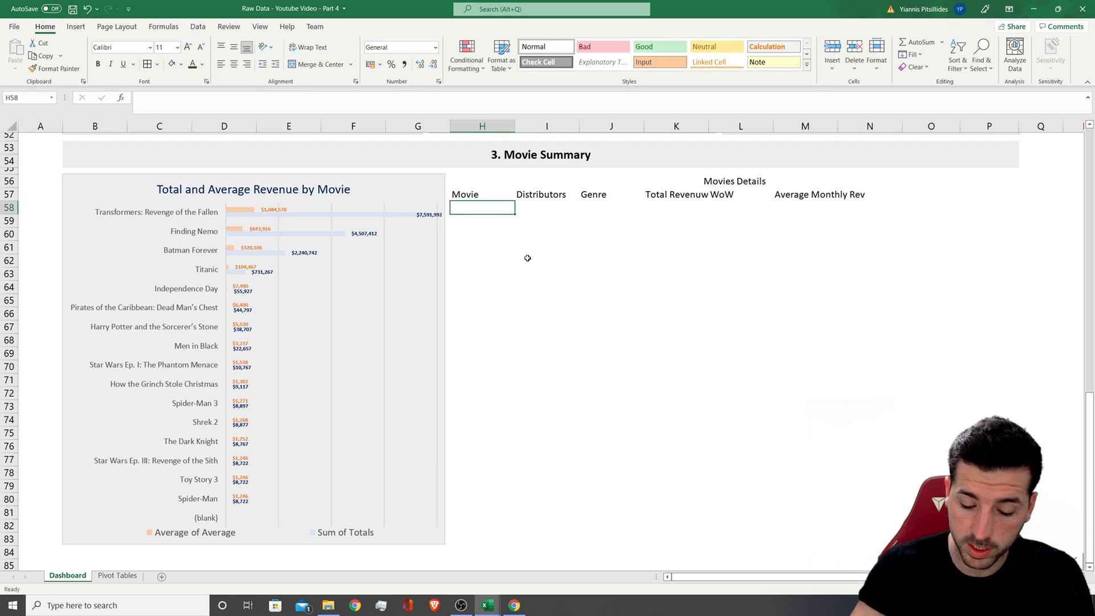
- Link H58, below the Movie header, to cell AP4 of the Pivot Tables sheet
{"action": "type", "text": "="}
{"action": "left_click", "coordinate": [117, 575]}
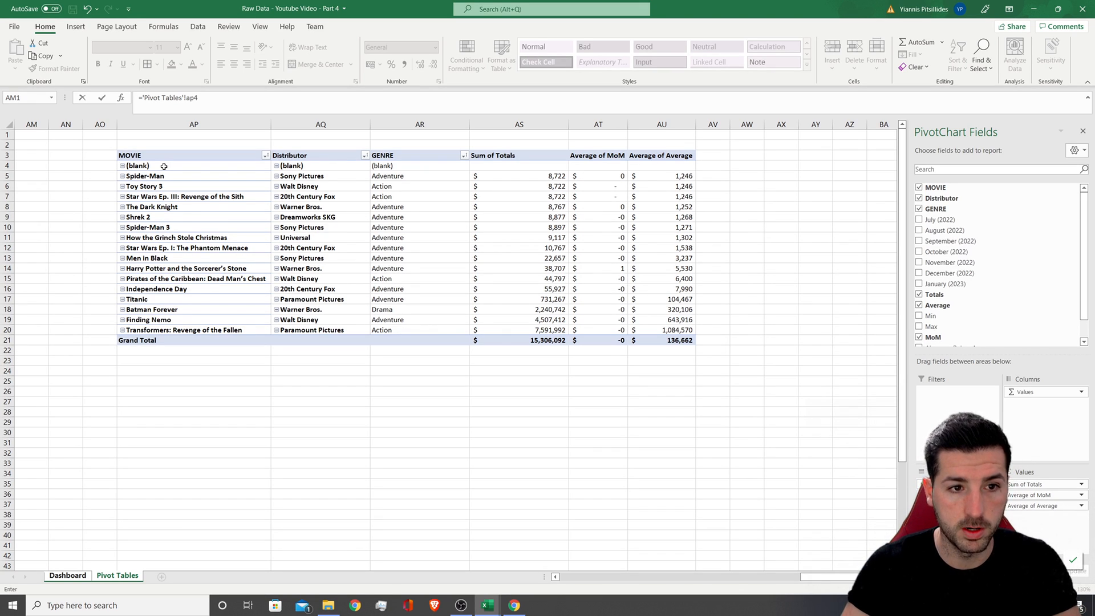
{"action": "type", "text": "ap4"}
{"action": "key", "text": "Return"}
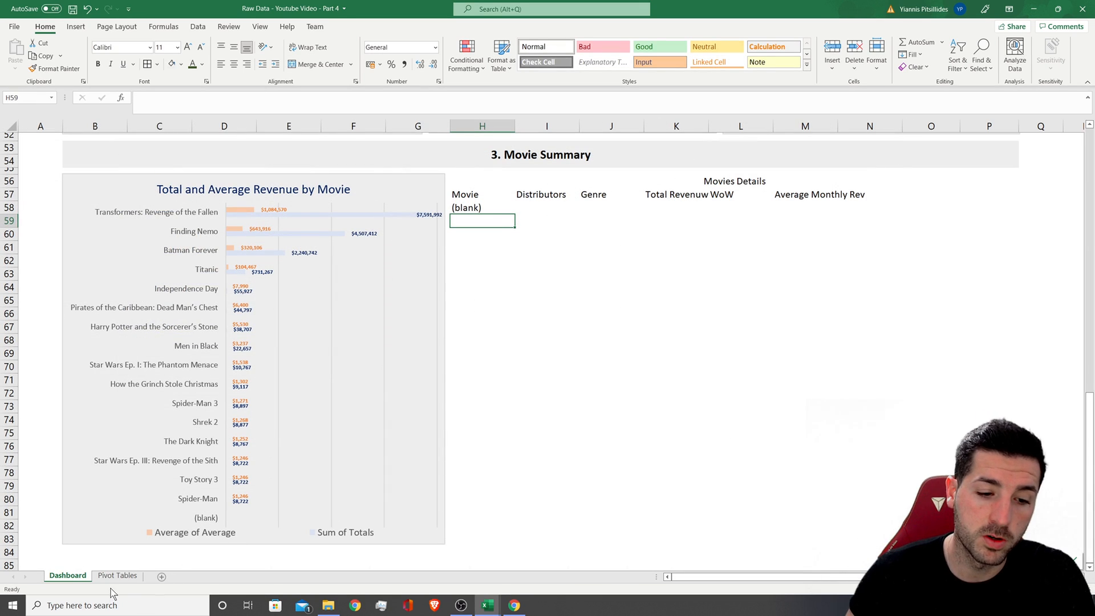
- Fill the pivot link formula from H58 across to column M and down to row 83 on the Dashboard
{"action": "left_click", "coordinate": [117, 575]}
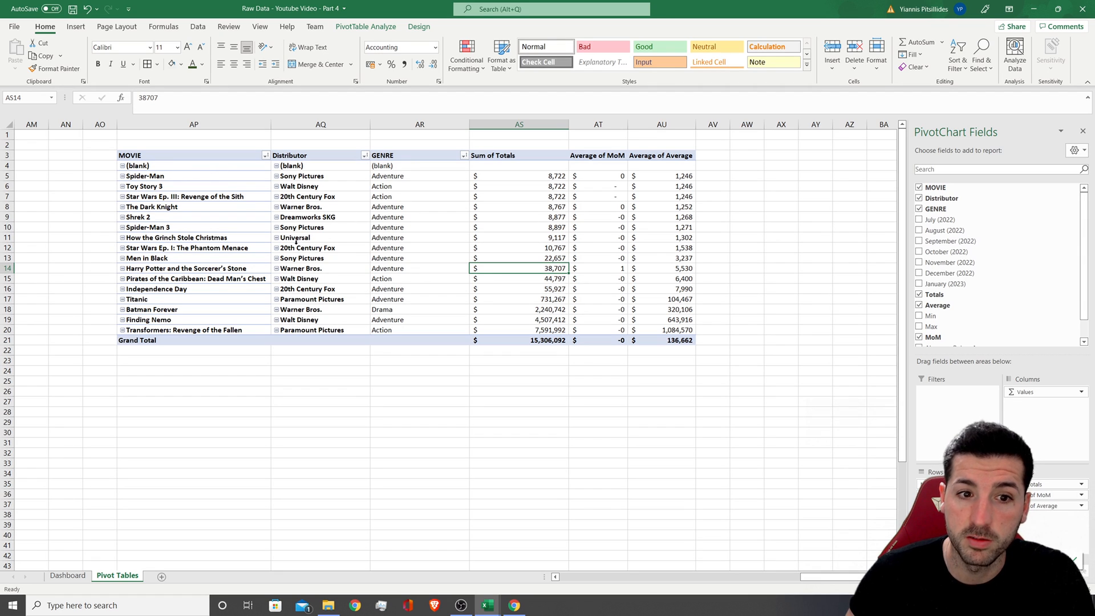
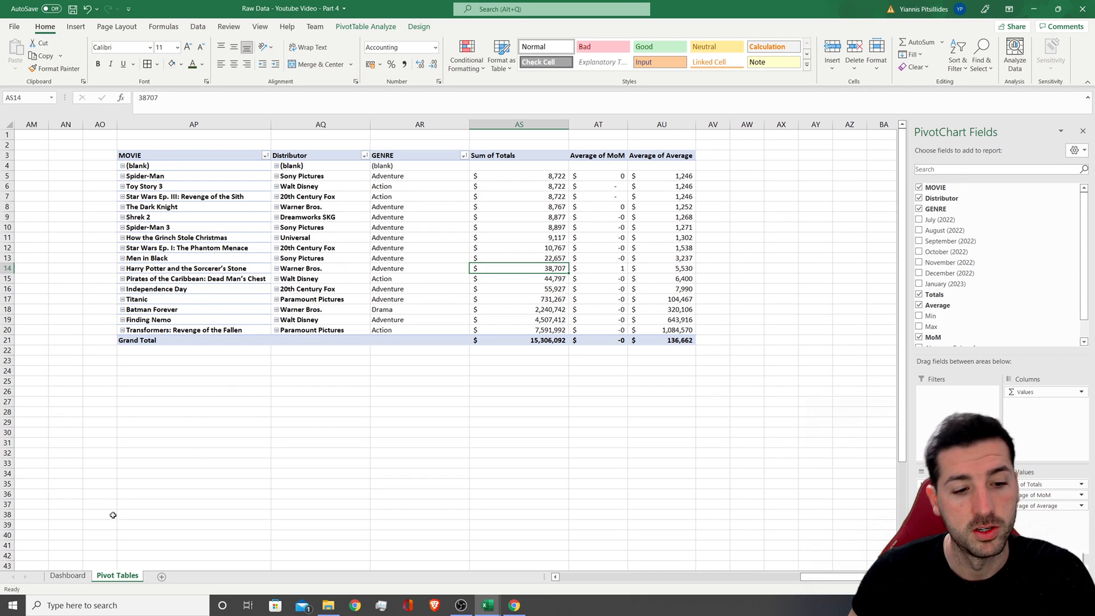
{"action": "left_click", "coordinate": [67, 575]}
{"action": "left_click", "coordinate": [521, 257]}
{"action": "left_click", "coordinate": [487, 209]}
{"action": "left_click_drag", "start_coordinate": [515, 214], "coordinate": [838, 543]}
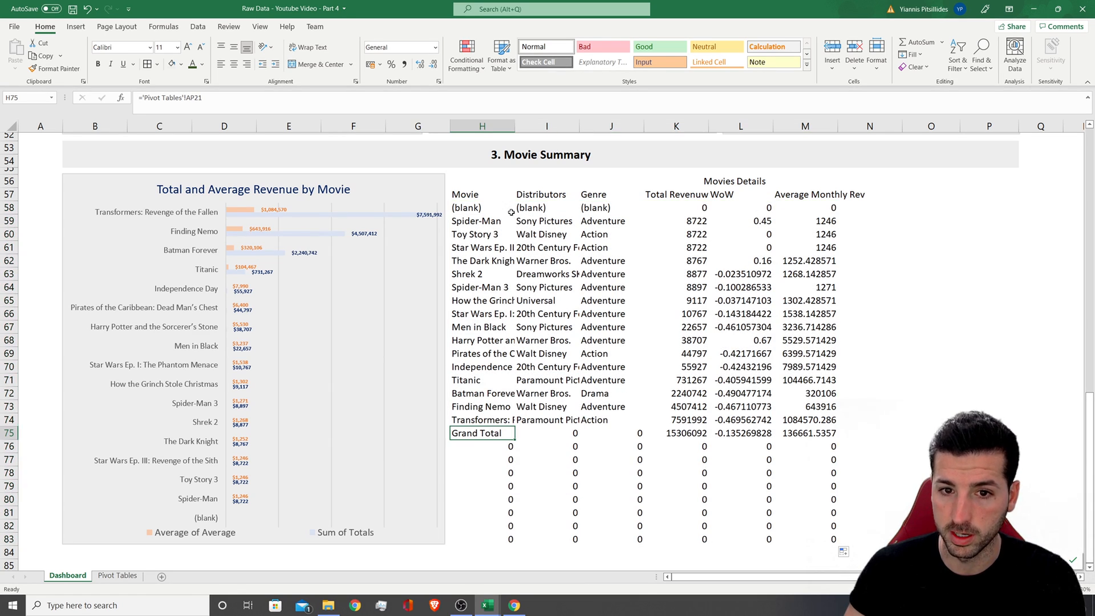
- Rewrite the H58 formula as =IF('Pivot Tables'!AP4 = 0, "", 'Pivot Tables'!AP4) so zero values show as blank
{"action": "left_click", "coordinate": [475, 197]}
{"action": "left_click", "coordinate": [472, 208]}
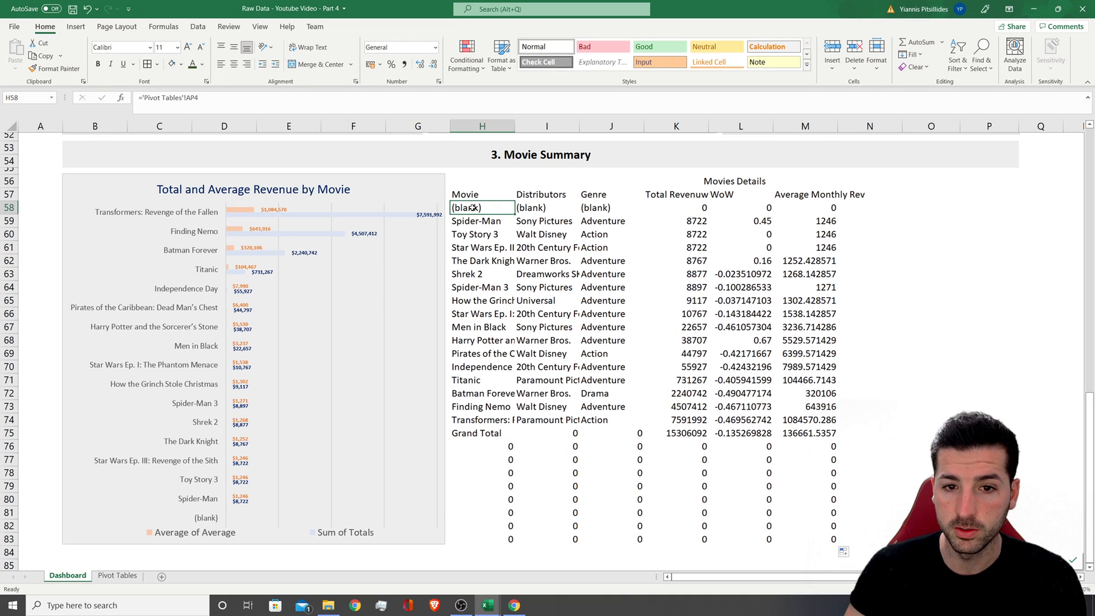
{"action": "left_click", "coordinate": [144, 98]}
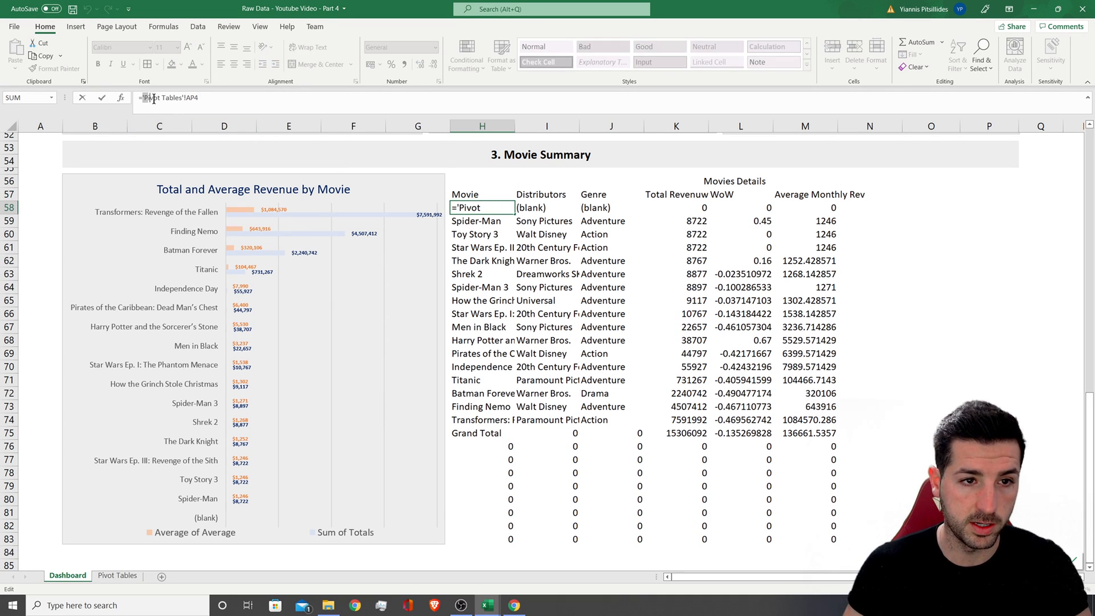
{"action": "left_click_drag", "start_coordinate": [149, 99], "coordinate": [216, 102]}
{"action": "key", "text": "ctrl+c"}
{"action": "left_click", "coordinate": [149, 98]}
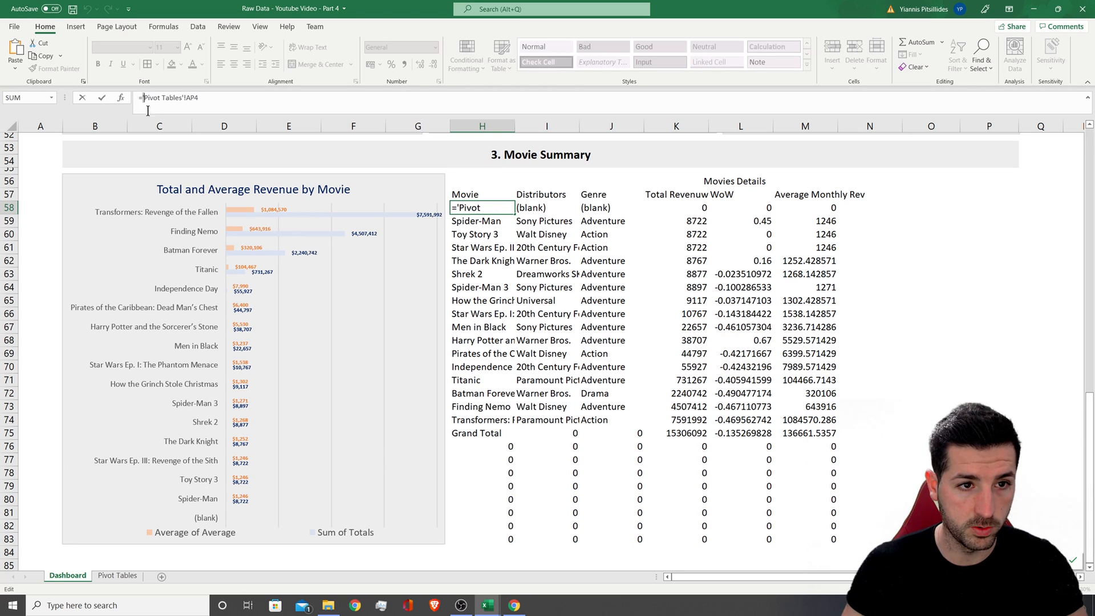
{"action": "type", "text": "if("}
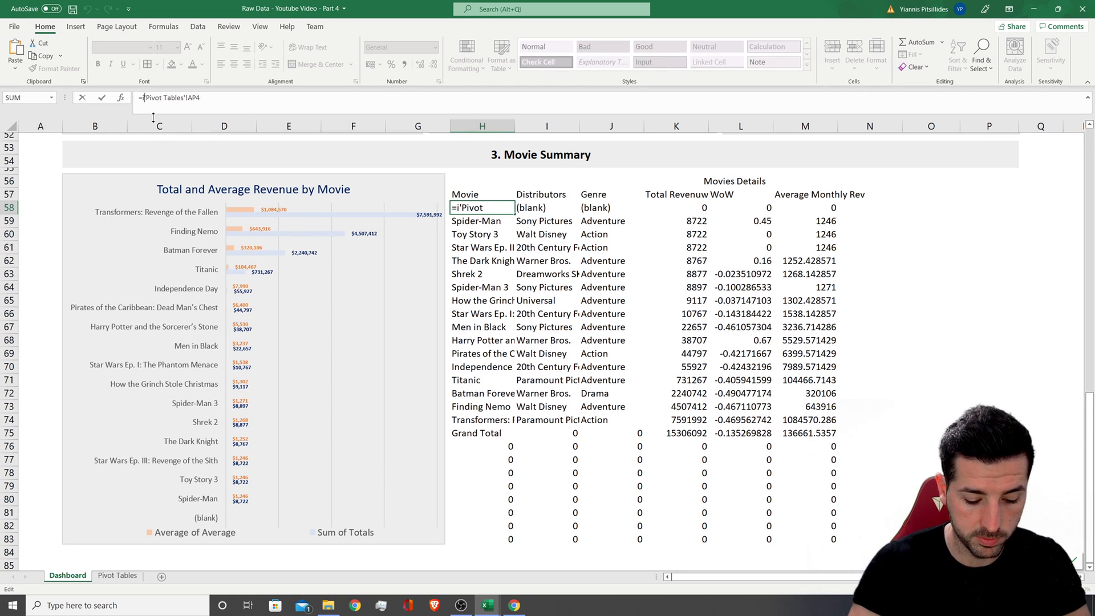
{"action": "left_click", "coordinate": [258, 105]}
{"action": "type", "text": "= 0, \"\","}
{"action": "key", "text": "ctrl+v"}
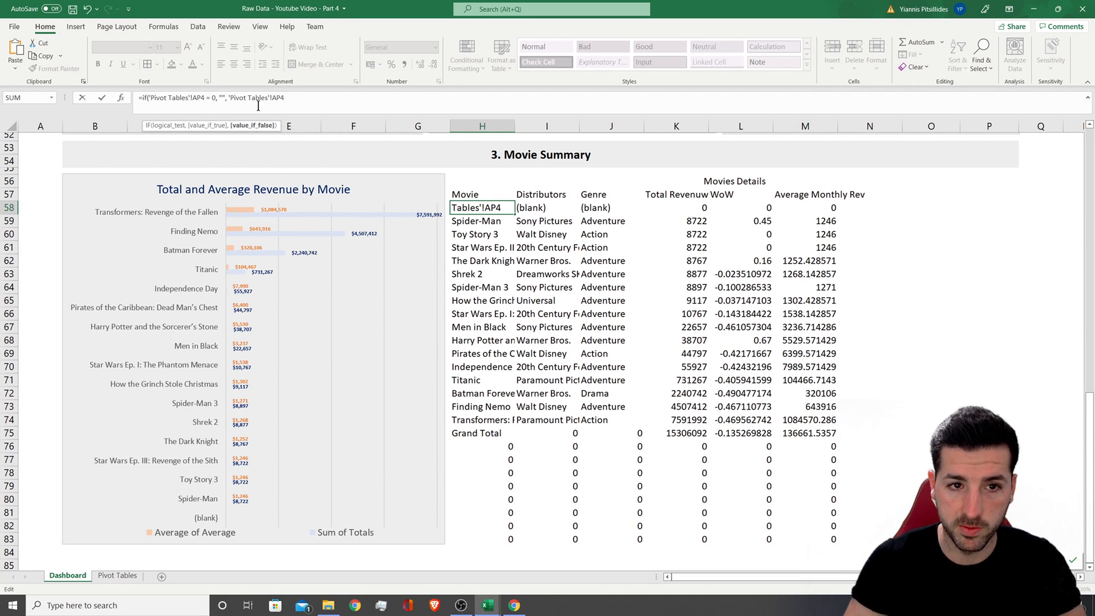
{"action": "type", "text": ")"}
{"action": "key", "text": "Return"}
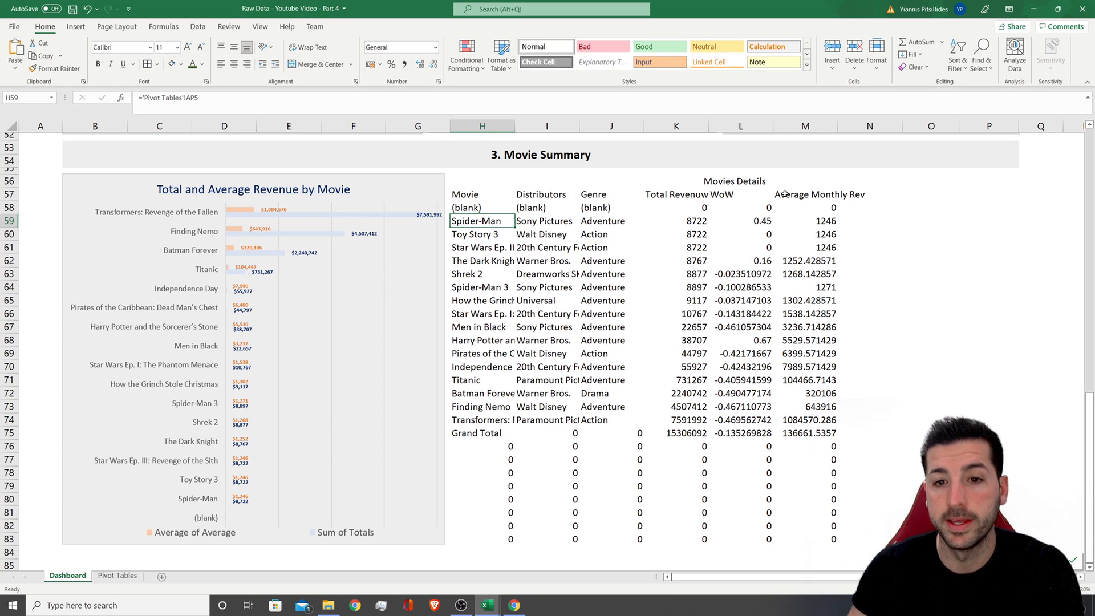
- Fill the IF formula from H58 across to column M and down to row 83
{"action": "left_click", "coordinate": [511, 212]}
{"action": "left_click_drag", "start_coordinate": [512, 214], "coordinate": [839, 545]}
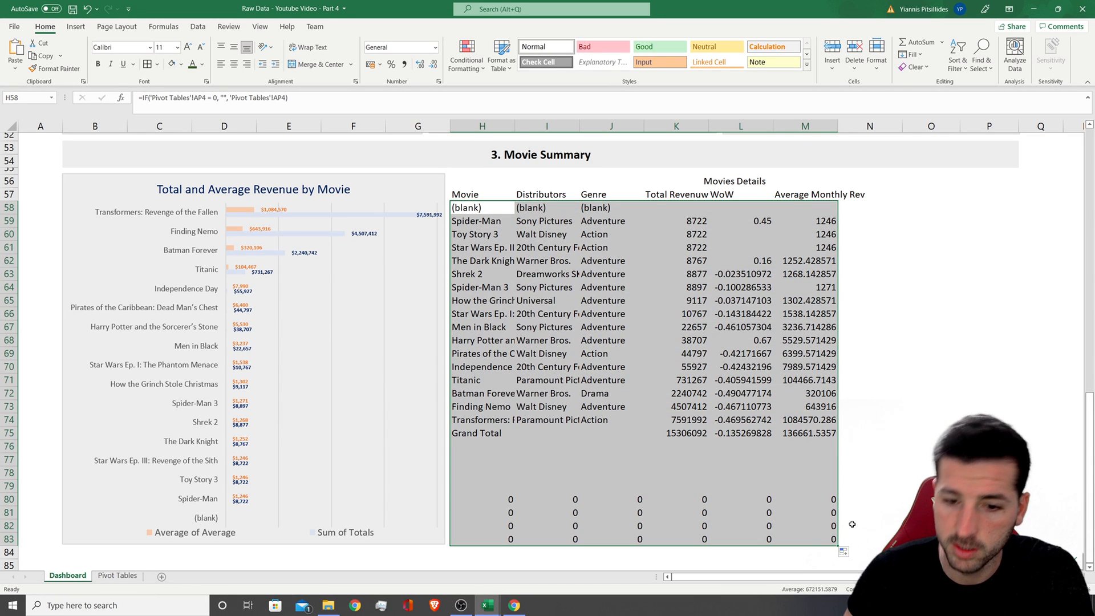
{"action": "left_click", "coordinate": [676, 471]}
- Remove the Grand Total row from the movie details pivot table on the Pivot Tables sheet
{"action": "left_click", "coordinate": [498, 439]}
{"action": "left_click", "coordinate": [117, 575]}
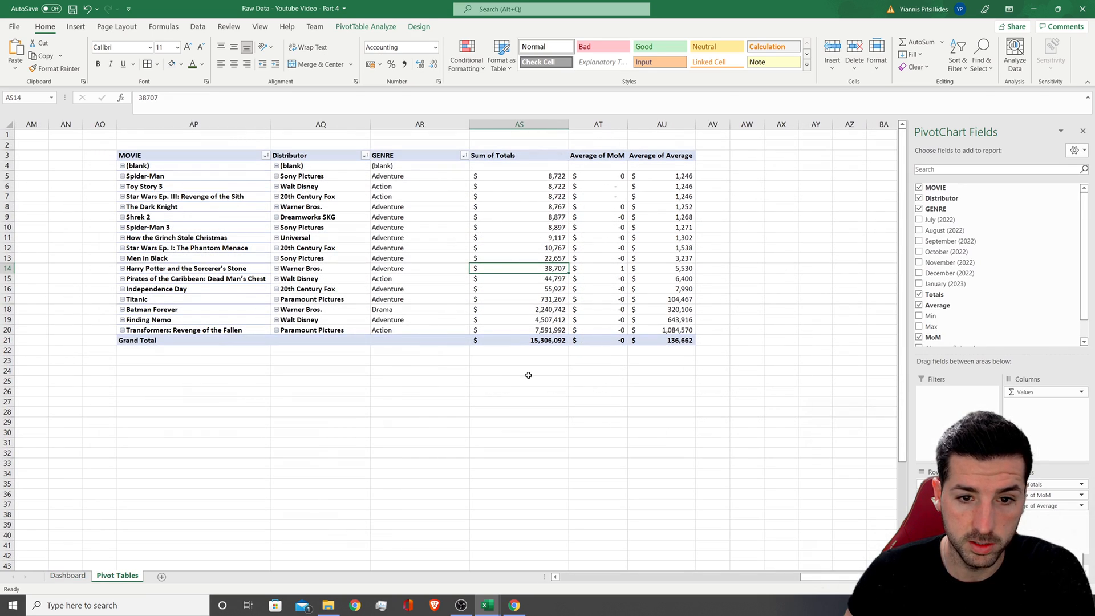
{"action": "right_click", "coordinate": [164, 342]}
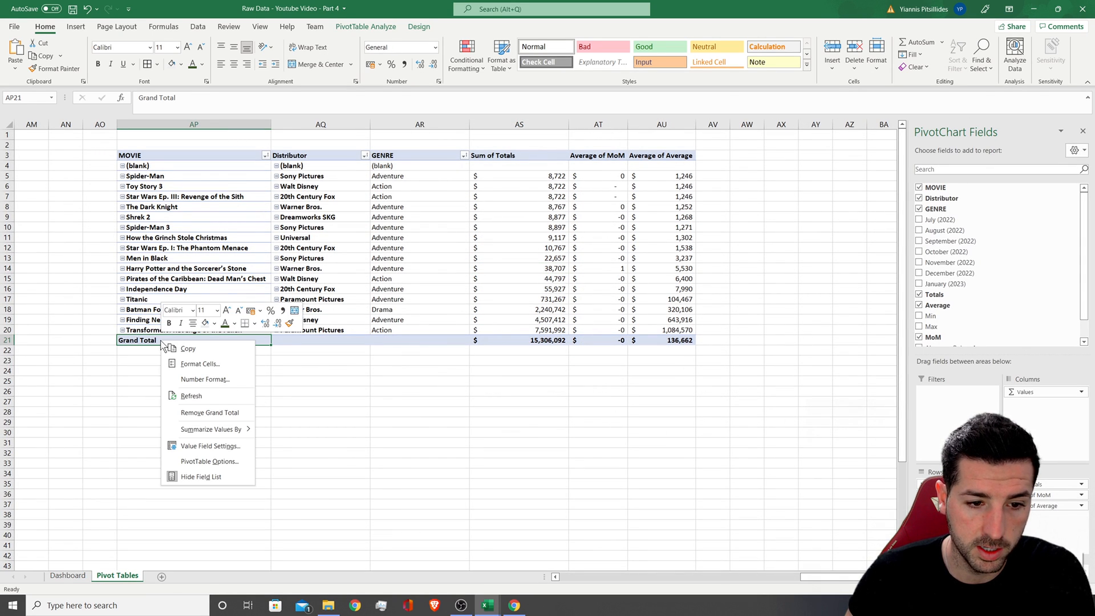
{"action": "left_click", "coordinate": [200, 412]}
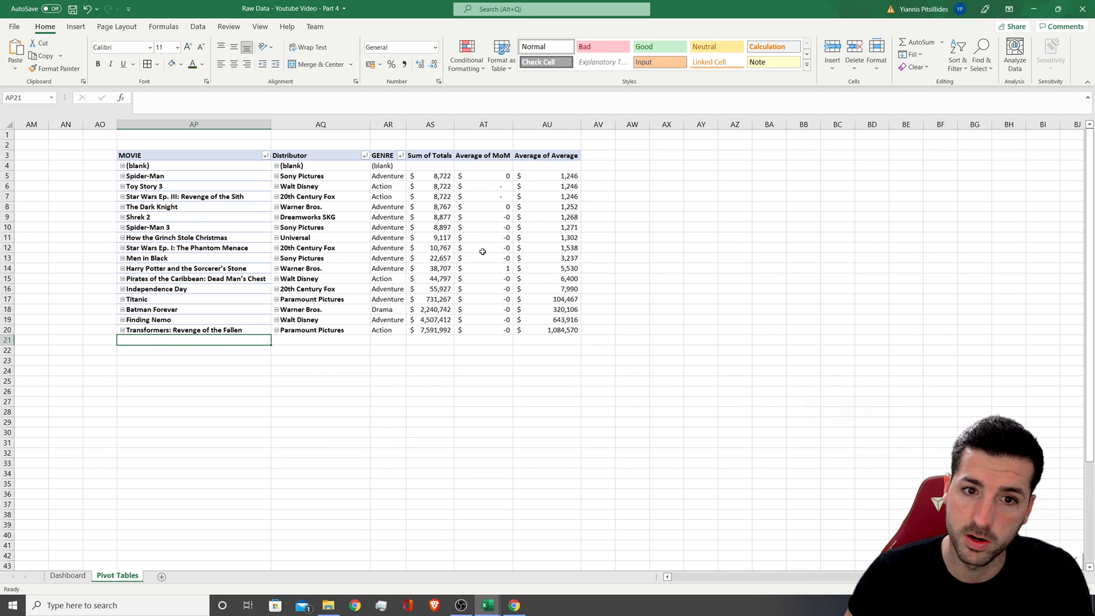
- On the Dashboard sheet, shift the Movies Details columns so Distributors starts in column K and Genre through Average Monthly Rev occupy M to P
{"action": "left_click", "coordinate": [85, 576]}
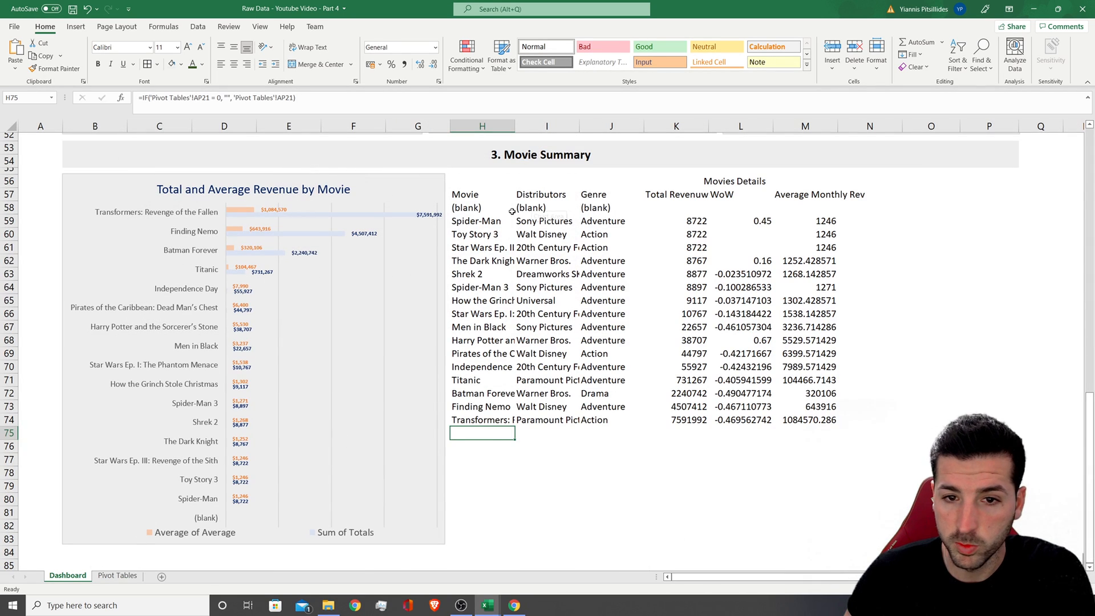
{"action": "left_click_drag", "start_coordinate": [536, 197], "coordinate": [833, 421]}
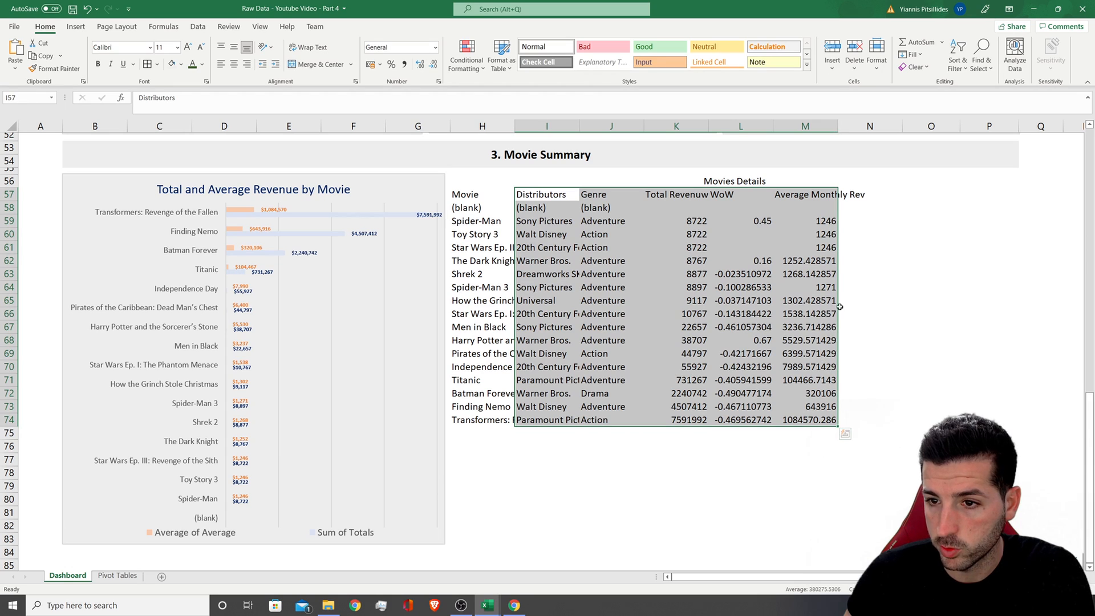
{"action": "left_click_drag", "start_coordinate": [838, 281], "coordinate": [909, 263]}
{"action": "left_click_drag", "start_coordinate": [740, 198], "coordinate": [944, 421]}
{"action": "mouse_move", "coordinate": [962, 311]}
{"action": "left_mouse_down"}
{"action": "mouse_move", "coordinate": [1020, 317]}
{"action": "mouse_move", "coordinate": [981, 314]}
{"action": "left_mouse_up"}
{"action": "left_click", "coordinate": [951, 326]}
- Apply all borders to the Movies Details table range H56:P83
{"action": "left_click_drag", "start_coordinate": [504, 181], "coordinate": [548, 538]}
{"action": "left_click", "coordinate": [147, 64]}
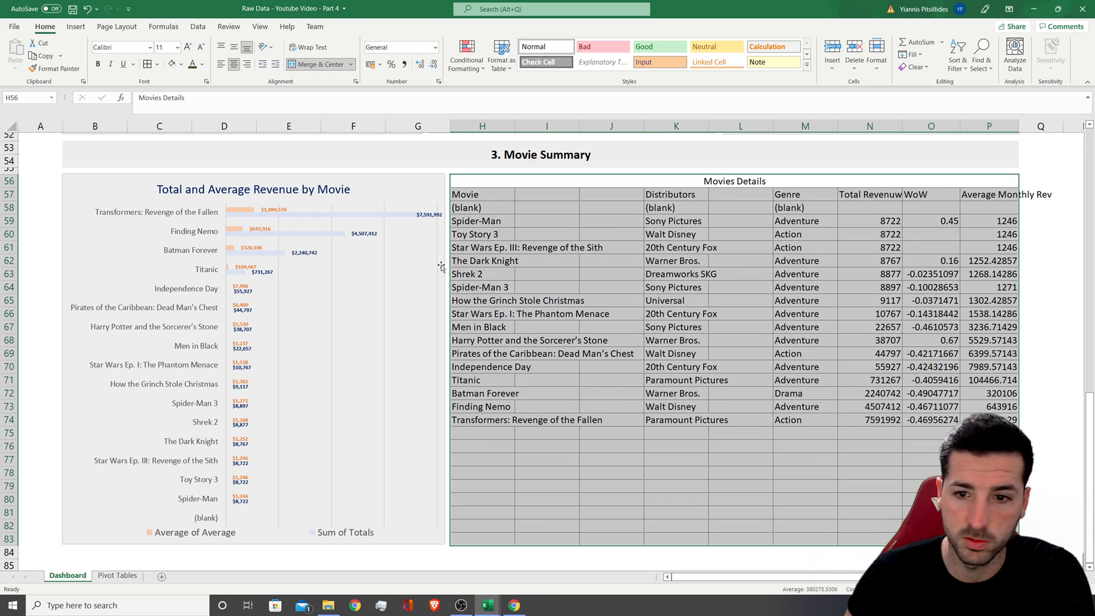
{"action": "left_click", "coordinate": [720, 451]}
- Merge and center the Movie header across H57:J57 and the Distributors header across K57:L57
{"action": "left_click_drag", "start_coordinate": [488, 198], "coordinate": [615, 195]}
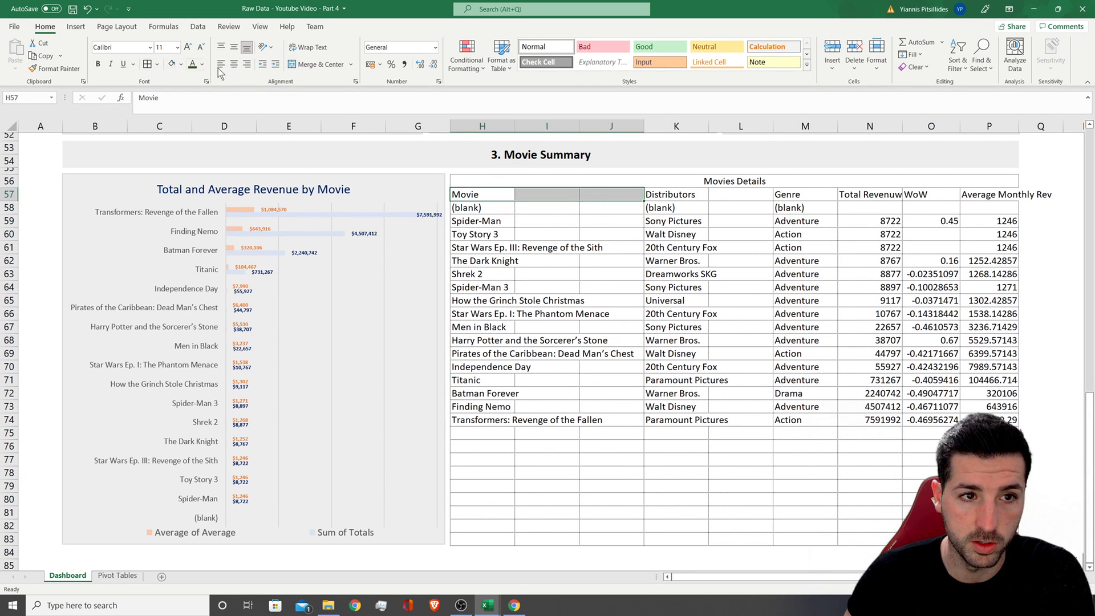
{"action": "left_click", "coordinate": [315, 63]}
{"action": "left_click_drag", "start_coordinate": [670, 196], "coordinate": [720, 196]}
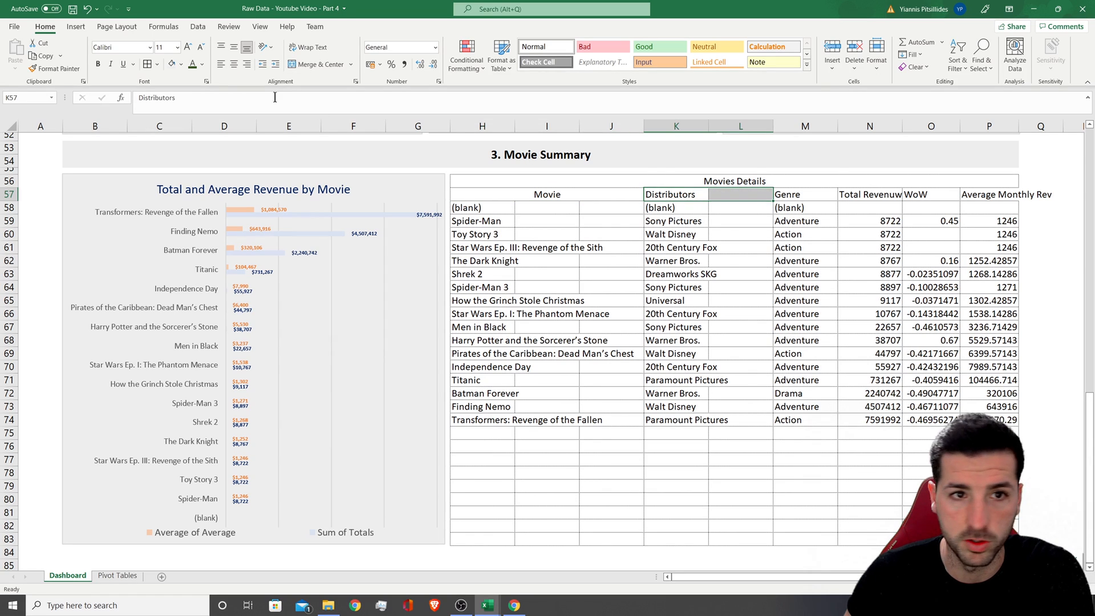
{"action": "left_click", "coordinate": [310, 62]}
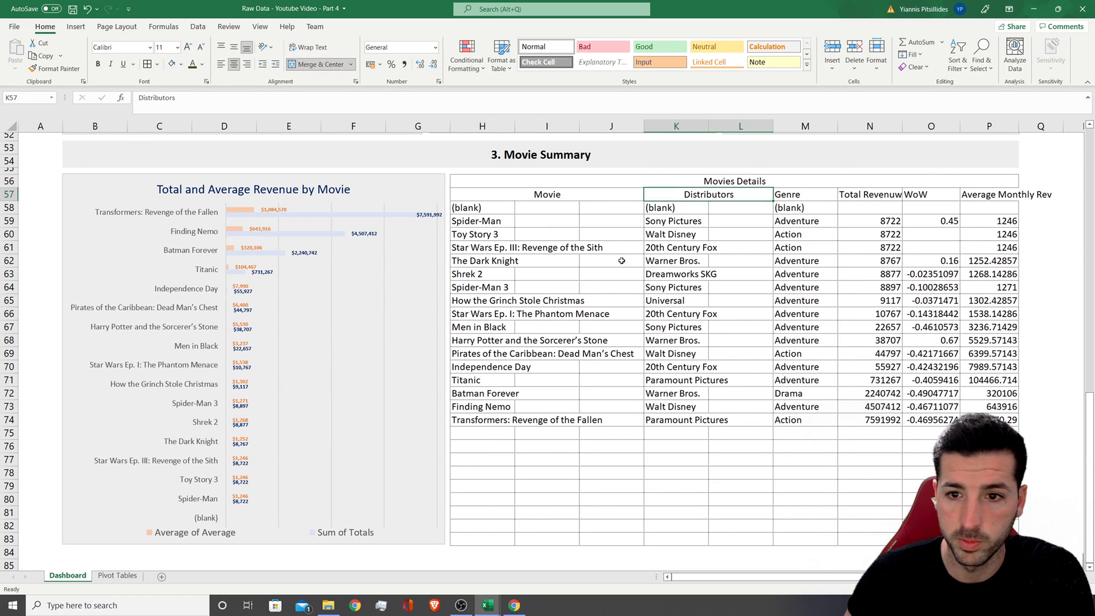
- Copy the merged Movie and Distributors header formatting onto H58:L83 and left-align those rows
{"action": "left_click", "coordinate": [599, 194], "text": "ctrl"}
{"action": "left_click", "coordinate": [55, 68]}
{"action": "mouse_move", "coordinate": [506, 207]}
{"action": "left_mouse_down"}
{"action": "mouse_move", "coordinate": [716, 212]}
{"action": "mouse_move", "coordinate": [716, 536]}
{"action": "left_mouse_up"}
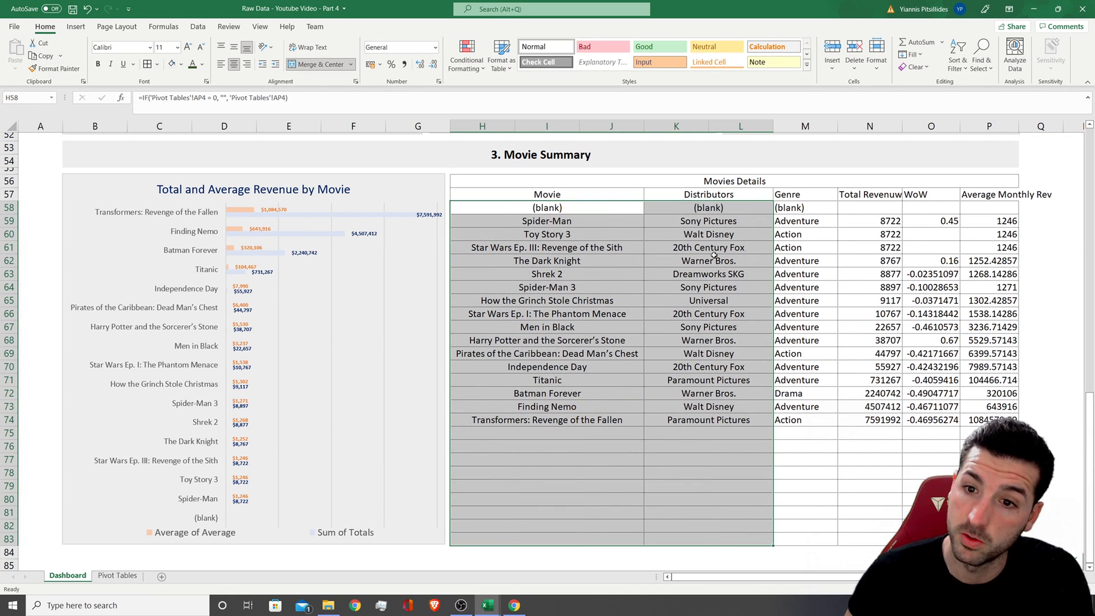
{"action": "left_click", "coordinate": [220, 65]}
{"action": "left_click", "coordinate": [513, 220]}
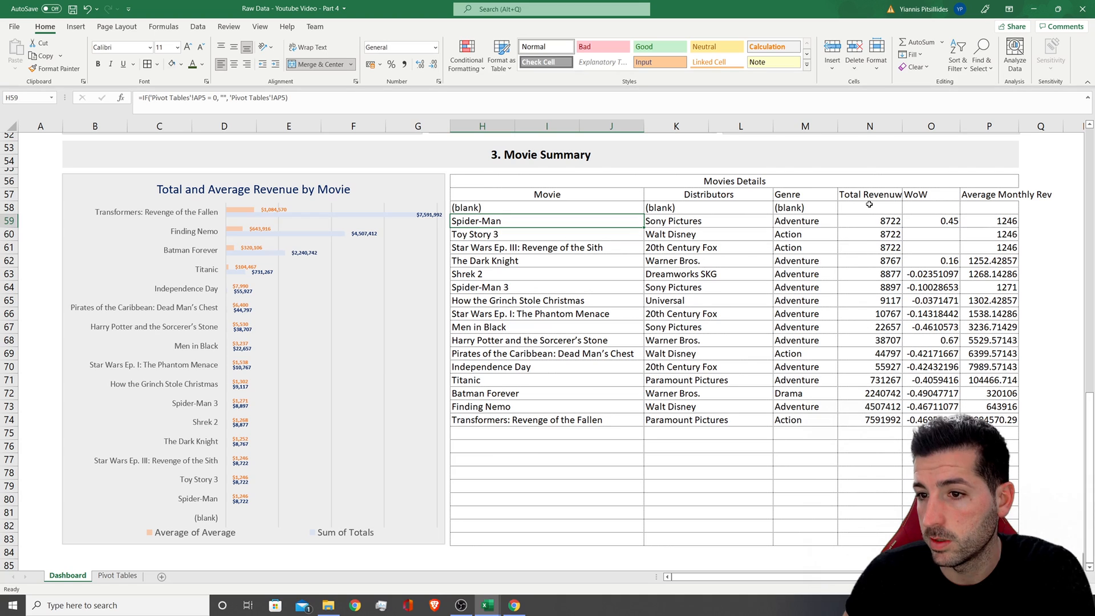
- Format the total revenue values in N58:N83 as dollar accounting with no decimals
{"action": "left_click_drag", "start_coordinate": [869, 203], "coordinate": [869, 538]}
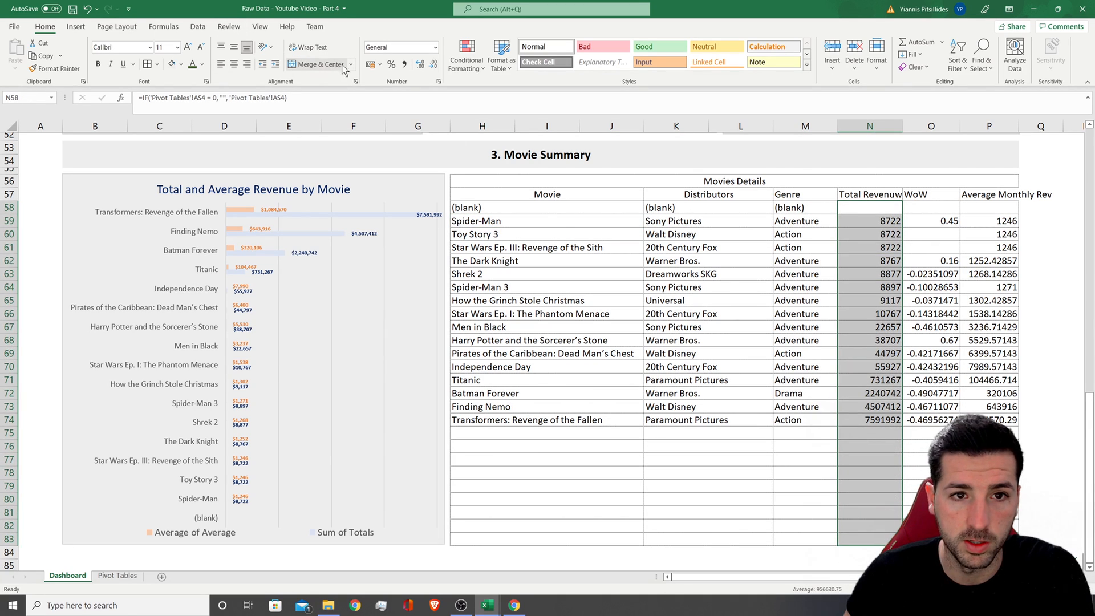
{"action": "left_click", "coordinate": [380, 64]}
{"action": "left_click", "coordinate": [387, 80]}
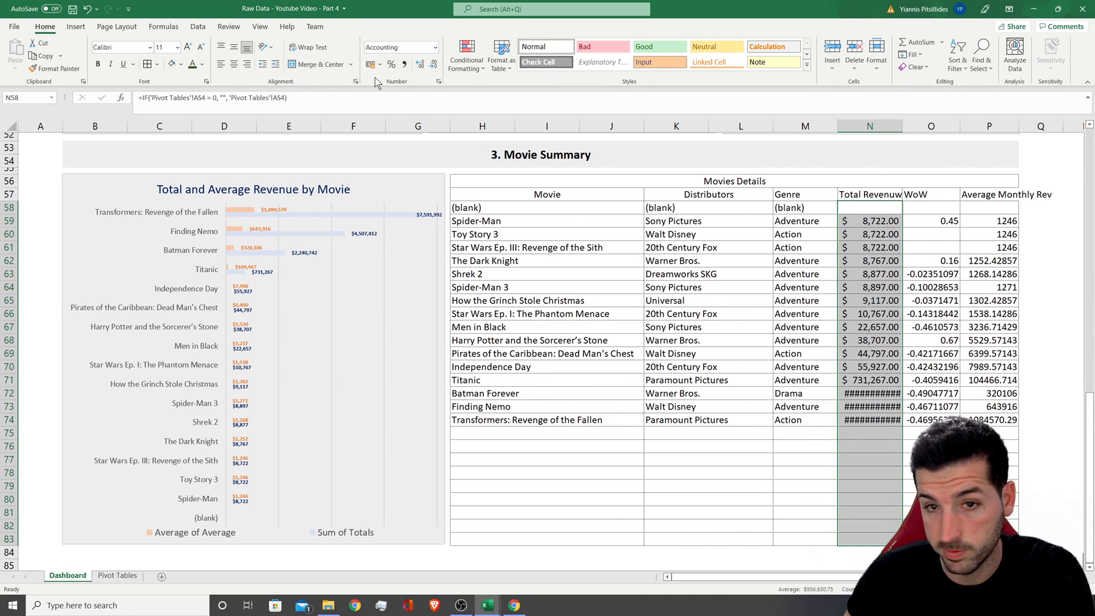
{"action": "left_click", "coordinate": [433, 68]}
{"action": "left_click", "coordinate": [433, 67]}
- Format the WoW values in O58:O83 as percentages with two decimals
{"action": "left_click_drag", "start_coordinate": [935, 208], "coordinate": [935, 539]}
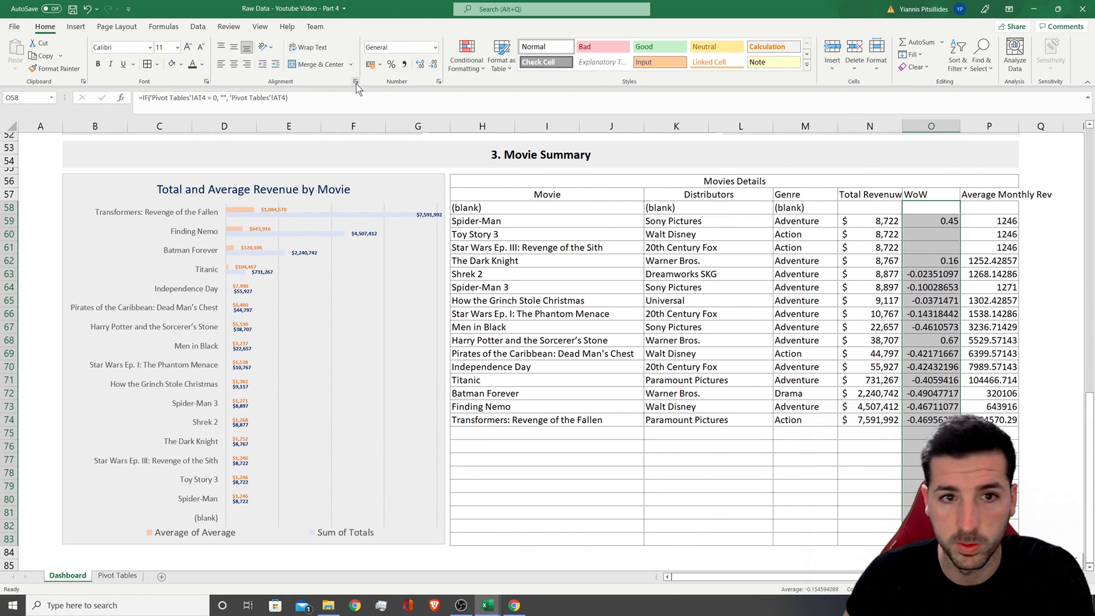
{"action": "left_click", "coordinate": [391, 64]}
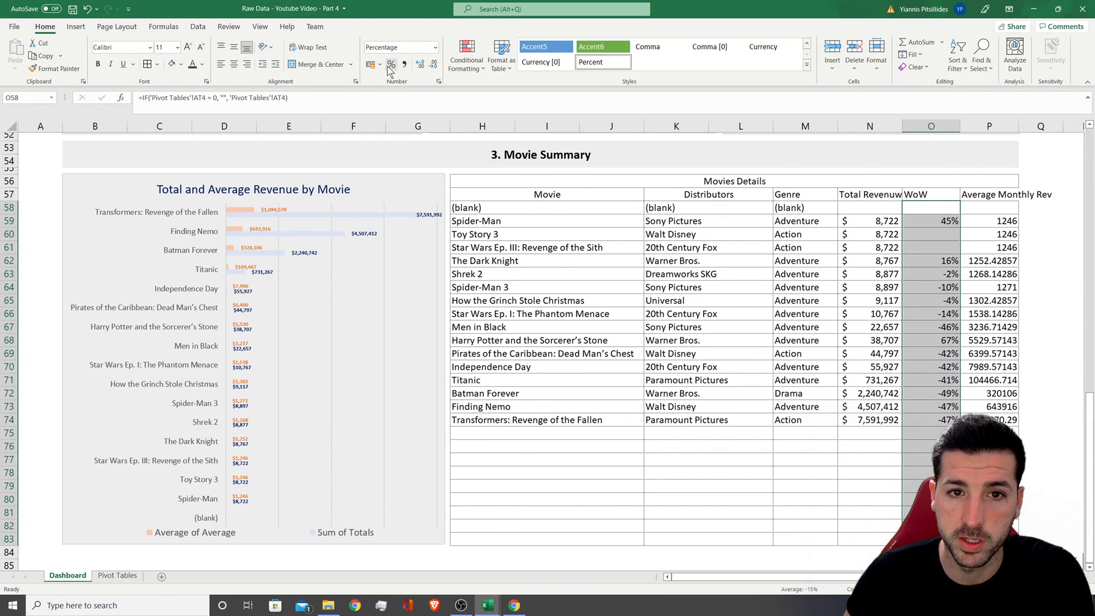
{"action": "left_click", "coordinate": [419, 64]}
{"action": "left_click", "coordinate": [419, 64]}
- Copy the Total Revenue column's number formatting onto the Average Monthly Rev values in column P
{"action": "left_click_drag", "start_coordinate": [869, 207], "coordinate": [858, 539]}
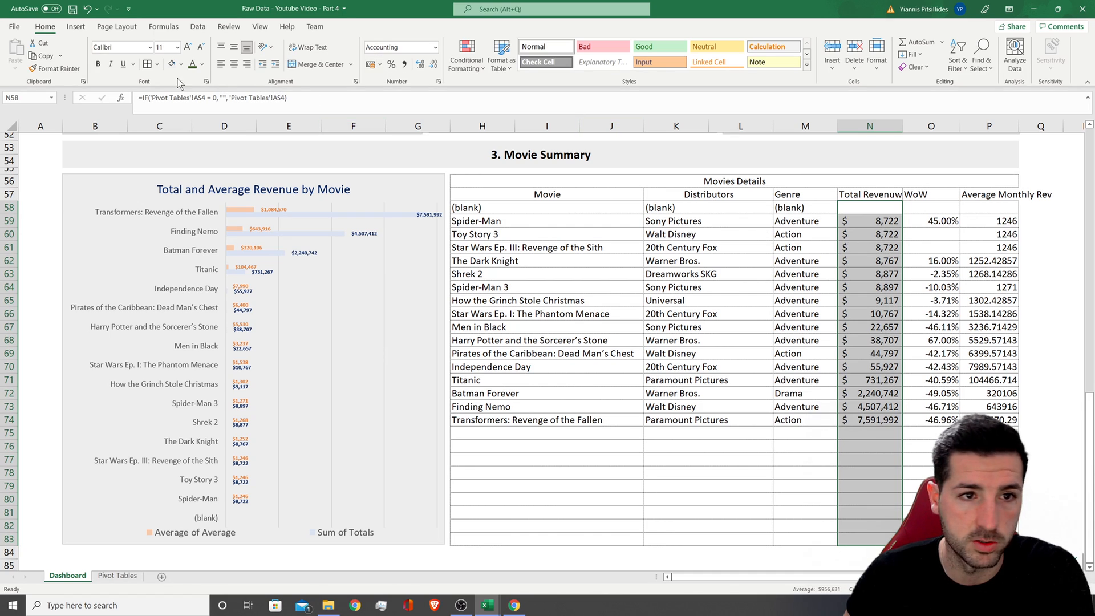
{"action": "left_click", "coordinate": [55, 69]}
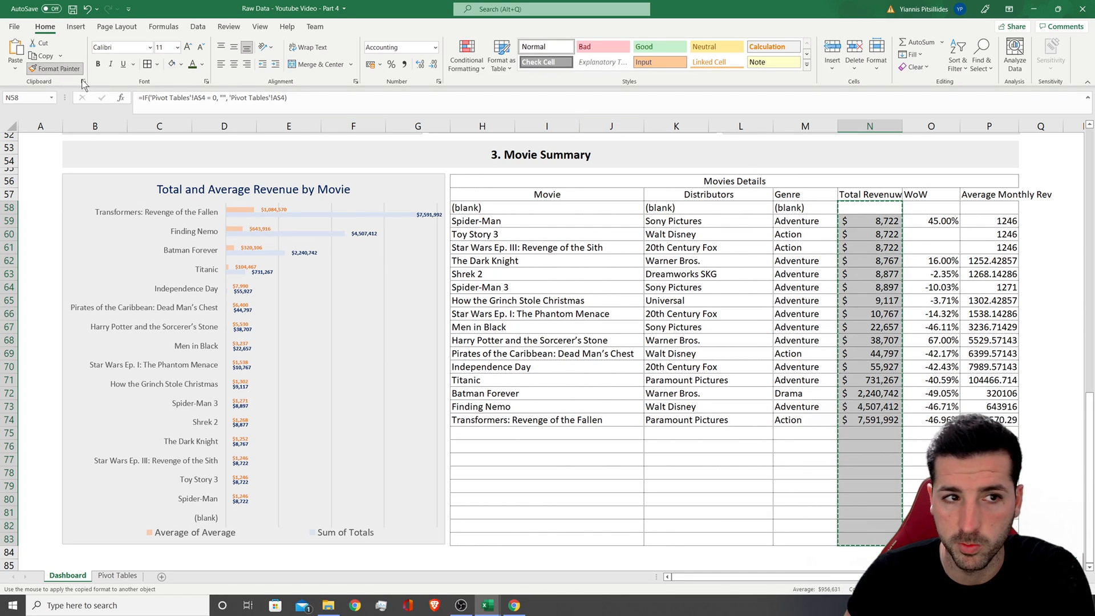
{"action": "left_click", "coordinate": [993, 209]}
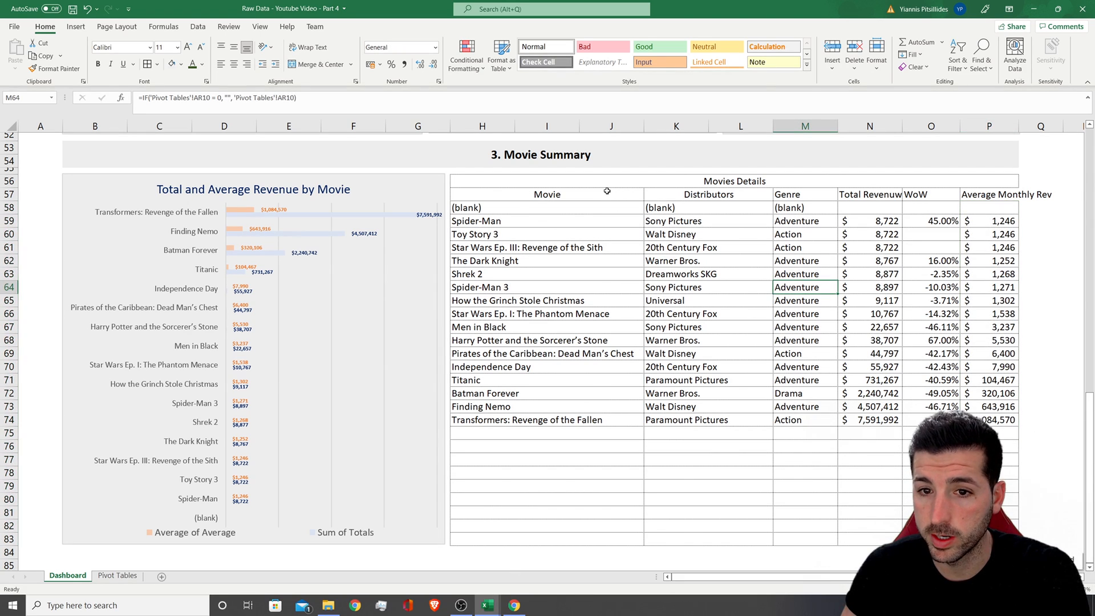
- Set the Movies Details title to bold 14 pt and make the column headers in H57:P57 bold
{"action": "left_click", "coordinate": [607, 181]}
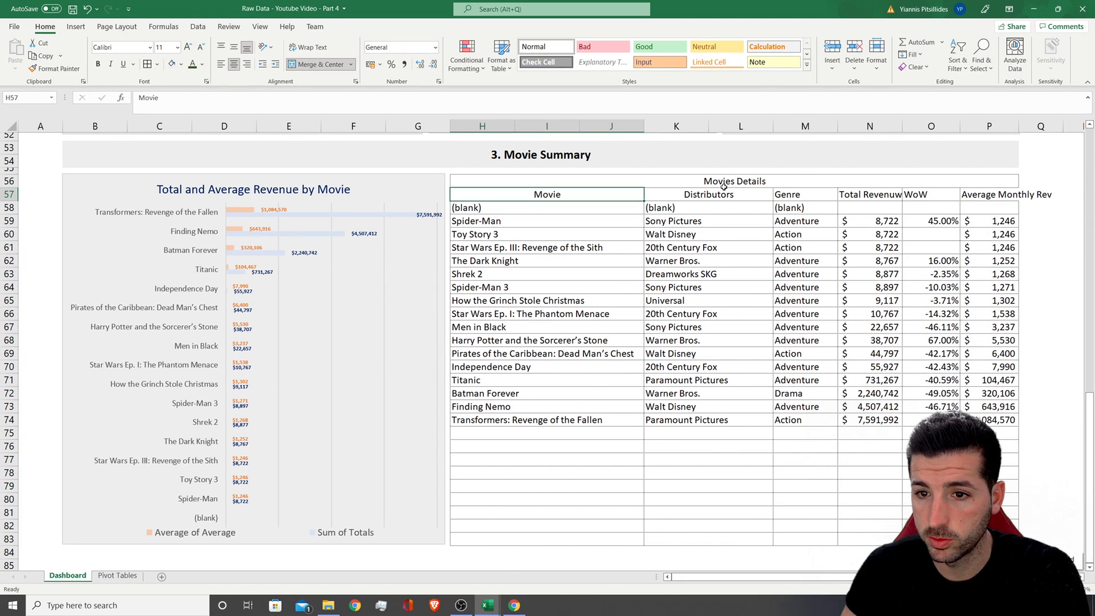
{"action": "left_click", "coordinate": [187, 47]}
{"action": "left_click", "coordinate": [188, 47]}
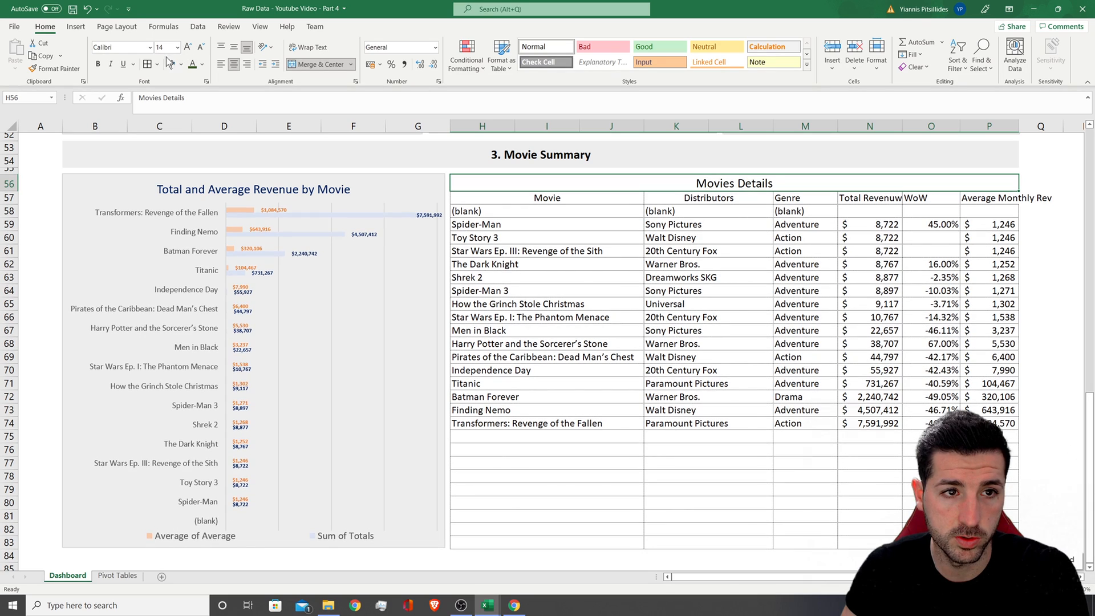
{"action": "left_click", "coordinate": [98, 64]}
{"action": "left_click_drag", "start_coordinate": [573, 194], "coordinate": [989, 198]}
{"action": "left_click", "coordinate": [97, 64]}
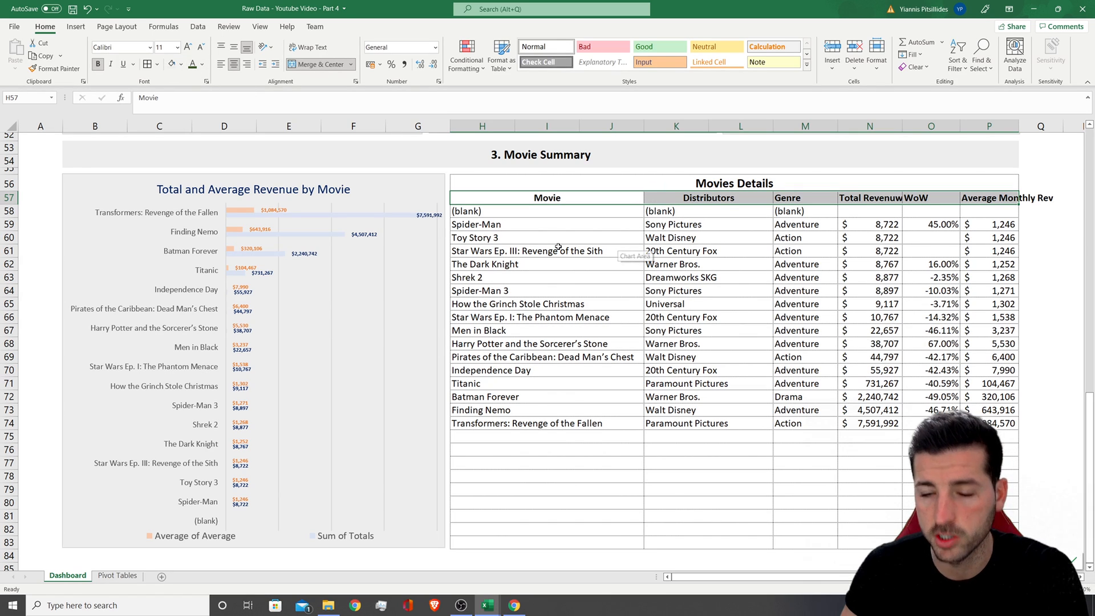
- Fill the Movies Details title cell with light gray
{"action": "left_click", "coordinate": [664, 187]}
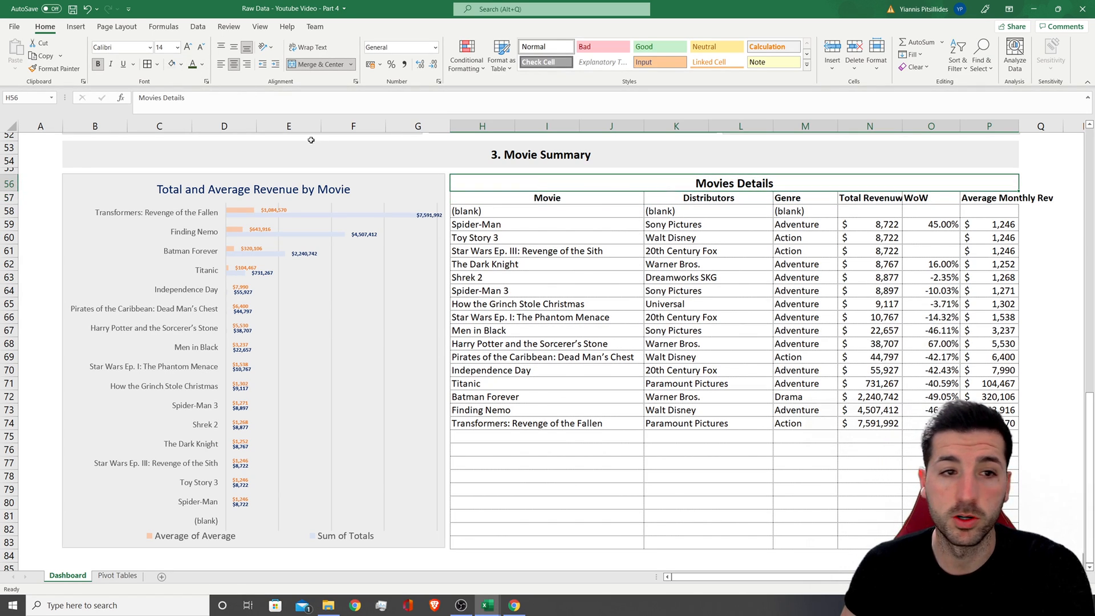
{"action": "left_click", "coordinate": [180, 64]}
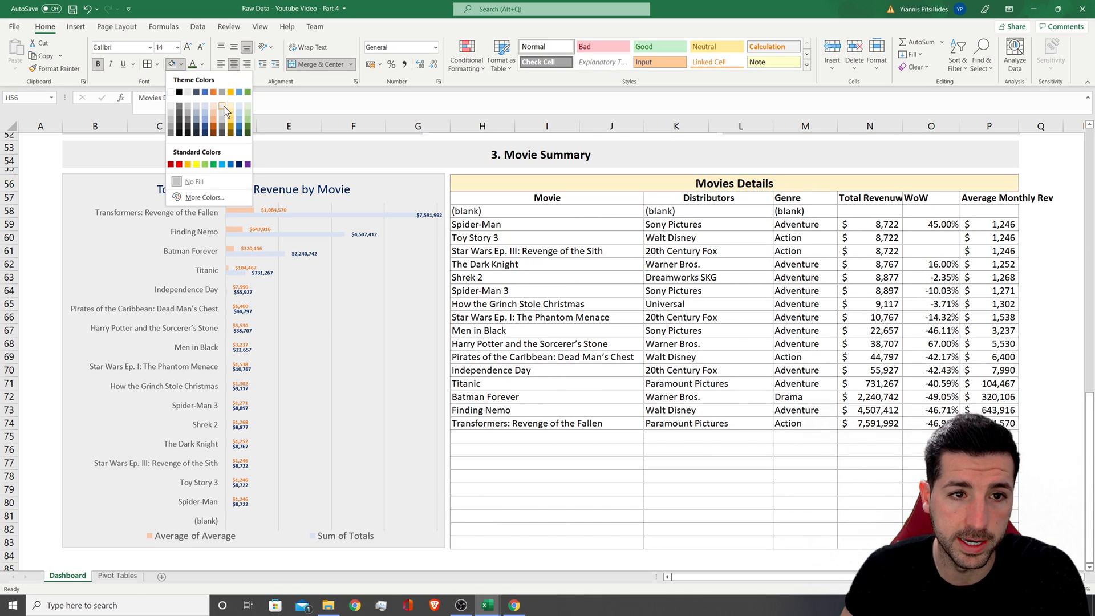
{"action": "left_click", "coordinate": [222, 105]}
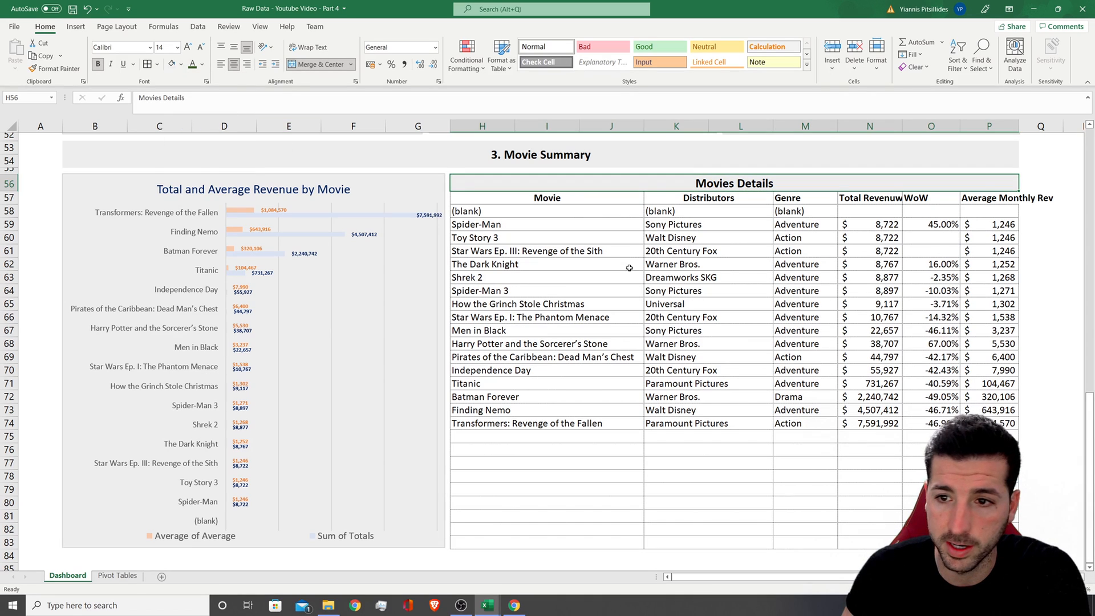
- Make row 57 taller, then wrap the header text in H57:P57 and center it vertically and horizontally
{"action": "left_click", "coordinate": [15, 192]}
{"action": "left_click_drag", "start_coordinate": [11, 204], "coordinate": [12, 218]}
{"action": "left_click_drag", "start_coordinate": [547, 205], "coordinate": [1003, 206]}
{"action": "left_click", "coordinate": [306, 47]}
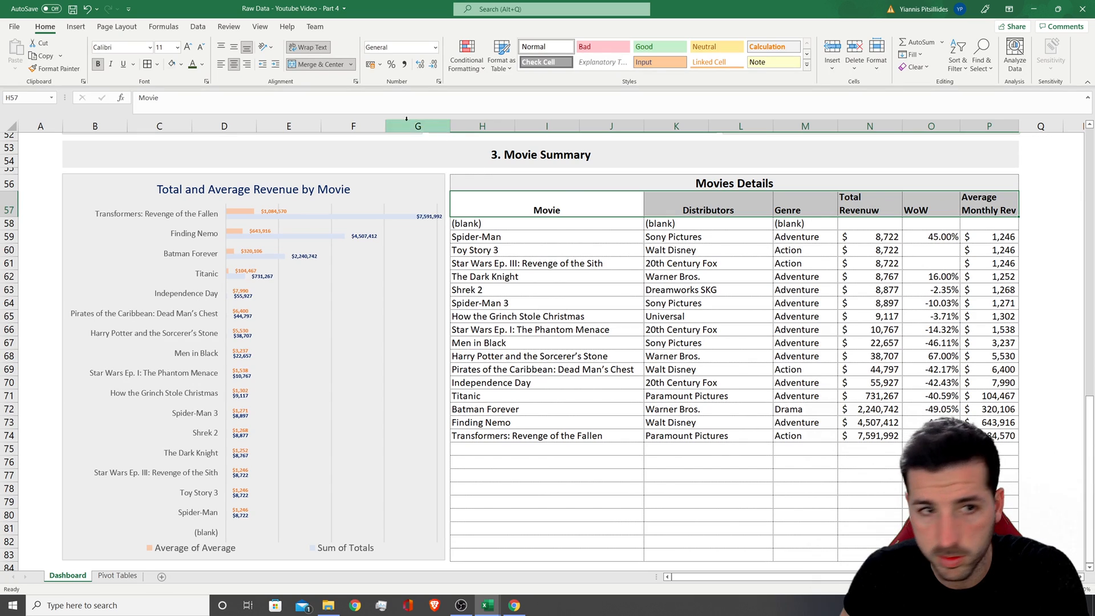
{"action": "left_click", "coordinate": [234, 47]}
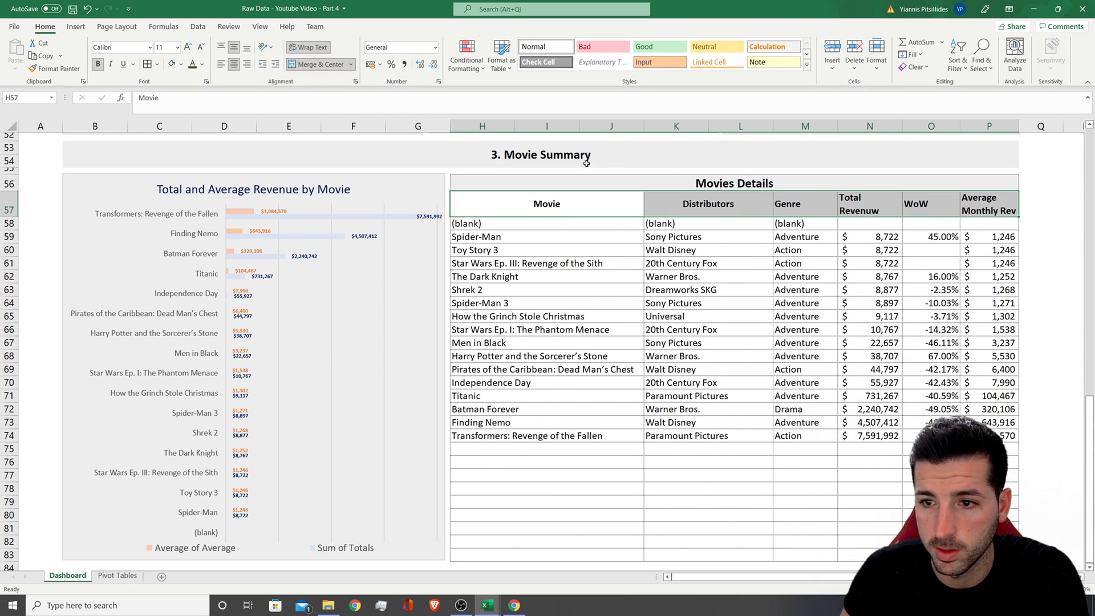
{"action": "left_click", "coordinate": [221, 63]}
{"action": "left_click", "coordinate": [234, 64]}
- Correct the misspelled header in N57 to Total Revenue
{"action": "left_click", "coordinate": [888, 209]}
{"action": "double_click", "coordinate": [888, 210]}
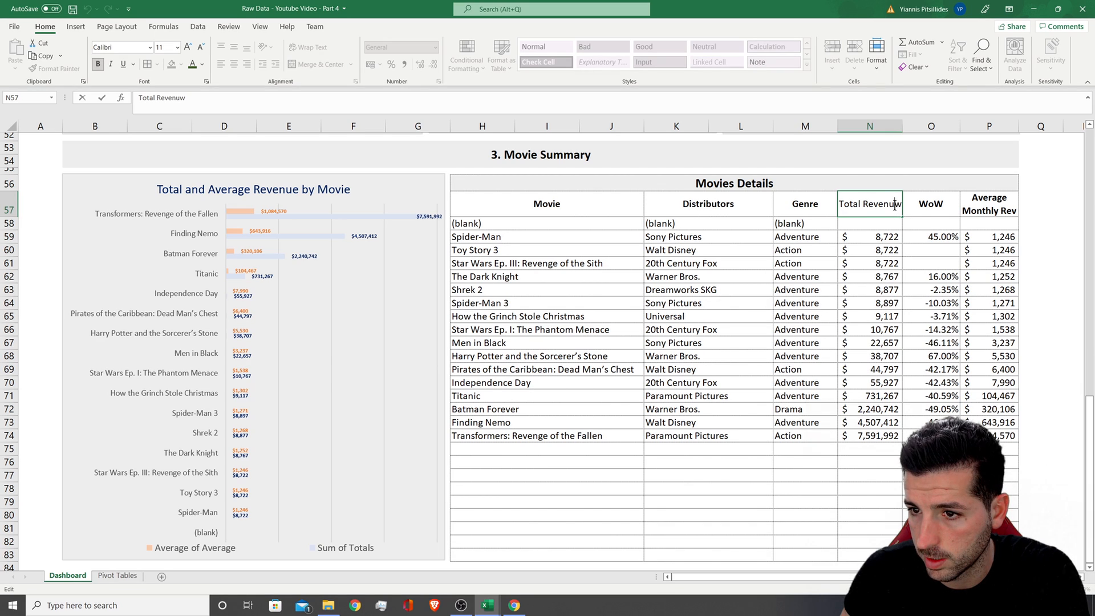
{"action": "key", "text": "BackSpace"}
{"action": "type", "text": "e"}
{"action": "left_click", "coordinate": [919, 236]}
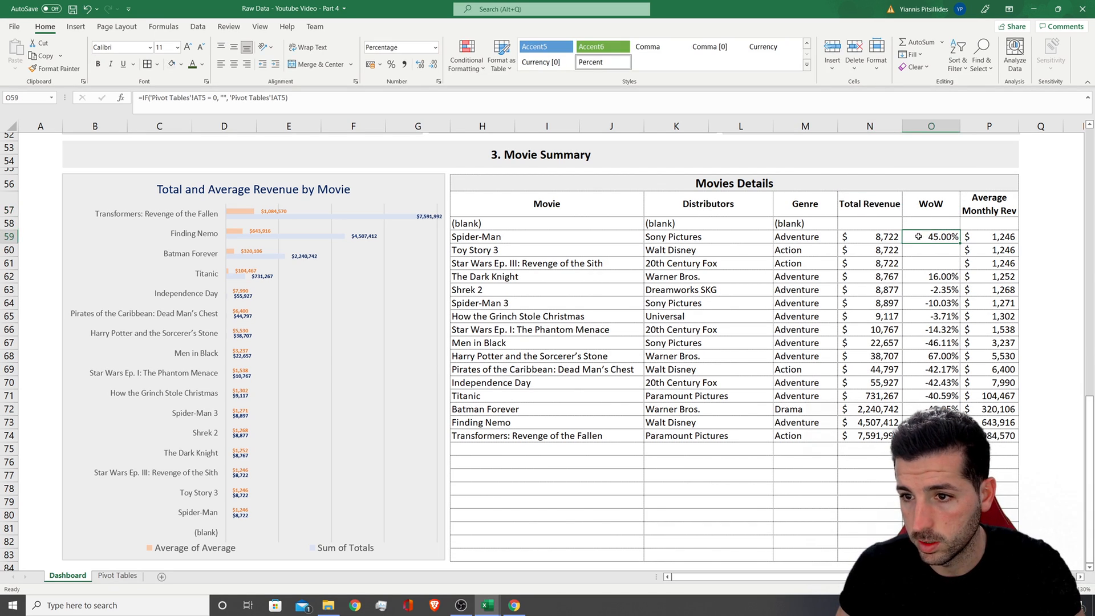
- Italicize the column headers in H57:P57
{"action": "left_click", "coordinate": [829, 214]}
{"action": "left_click", "coordinate": [924, 216]}
{"action": "left_click", "coordinate": [969, 211]}
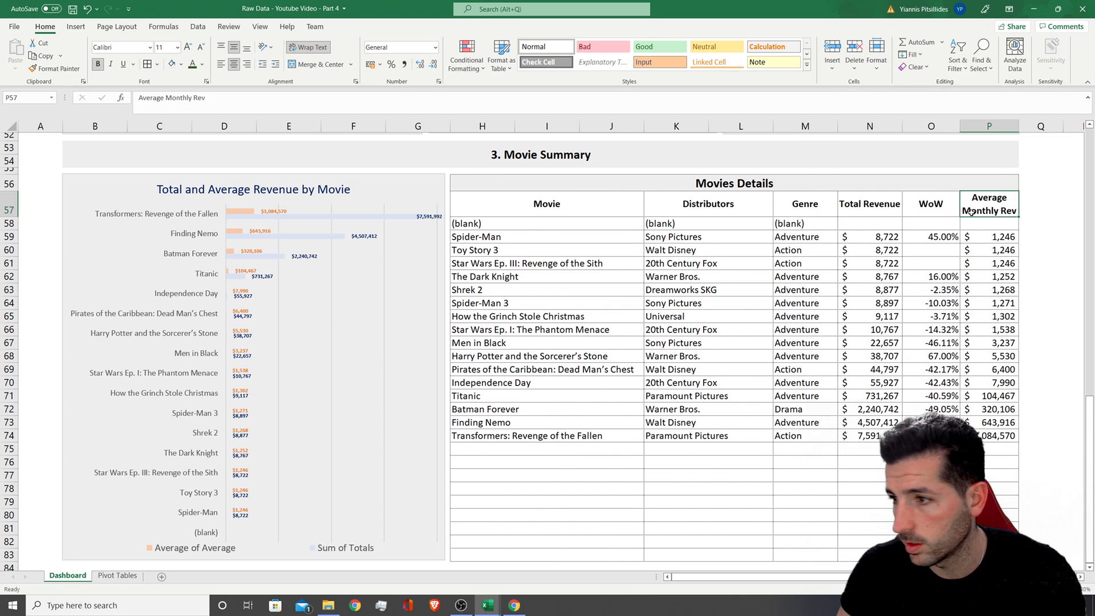
{"action": "left_click_drag", "start_coordinate": [979, 207], "coordinate": [513, 207]}
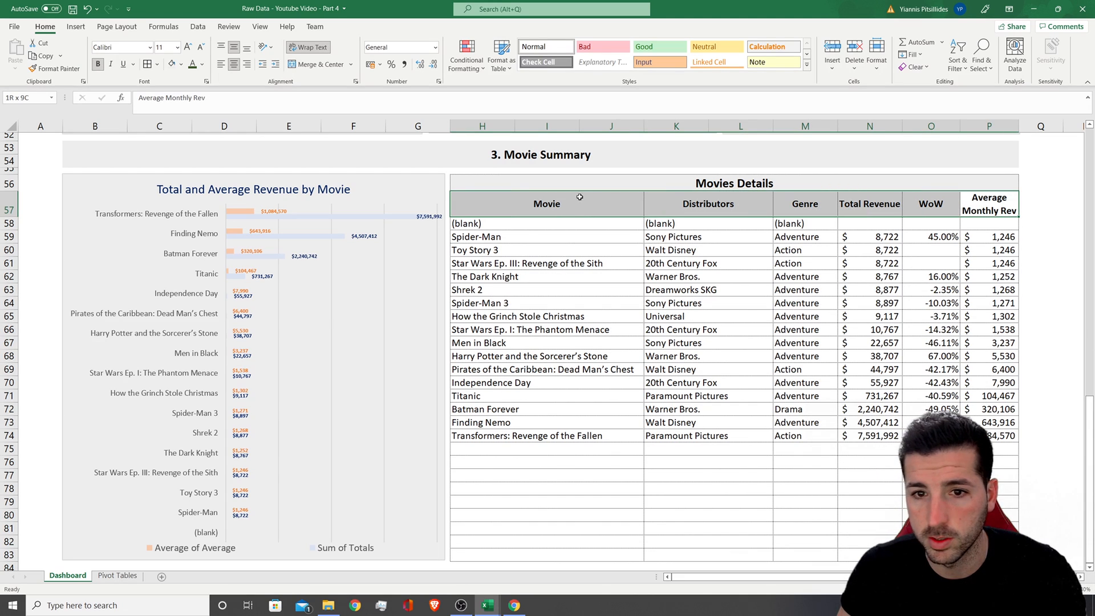
{"action": "left_click", "coordinate": [110, 63]}
{"action": "left_click", "coordinate": [987, 236]}
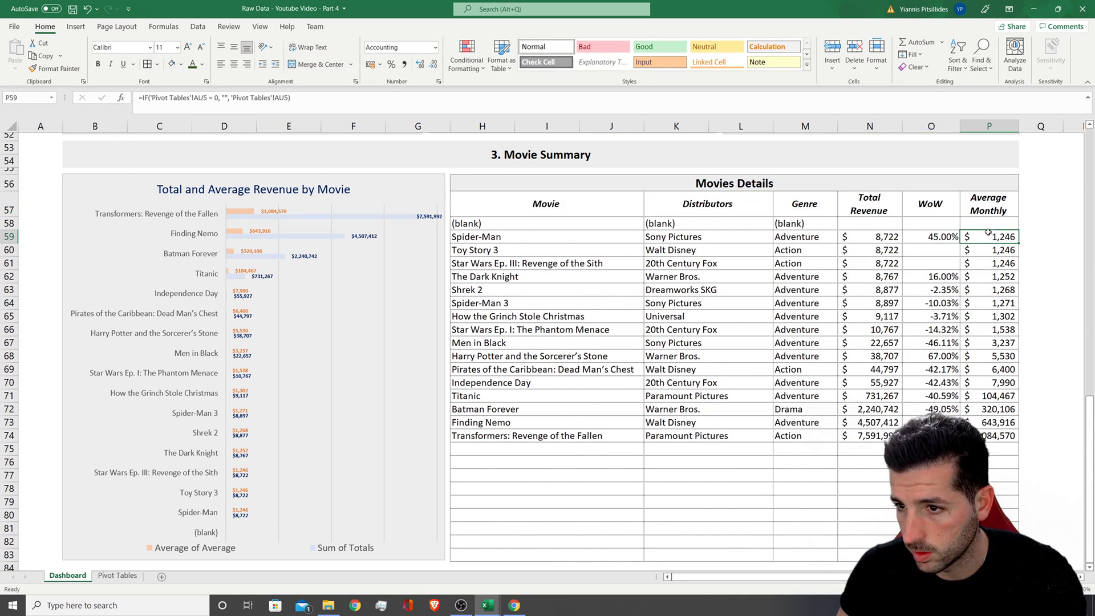
- Increase the height of header row 57 and widen column P slightly so Average Monthly Rev fits
{"action": "left_click_drag", "start_coordinate": [14, 217], "coordinate": [14, 220]}
{"action": "double_click", "coordinate": [14, 221]}
{"action": "left_click_drag", "start_coordinate": [1017, 129], "coordinate": [1022, 128]}
{"action": "mouse_move", "coordinate": [1088, 439]}
{"action": "left_mouse_down"}
{"action": "mouse_move", "coordinate": [1088, 171]}
{"action": "mouse_move", "coordinate": [1088, 450]}
{"action": "left_mouse_up"}
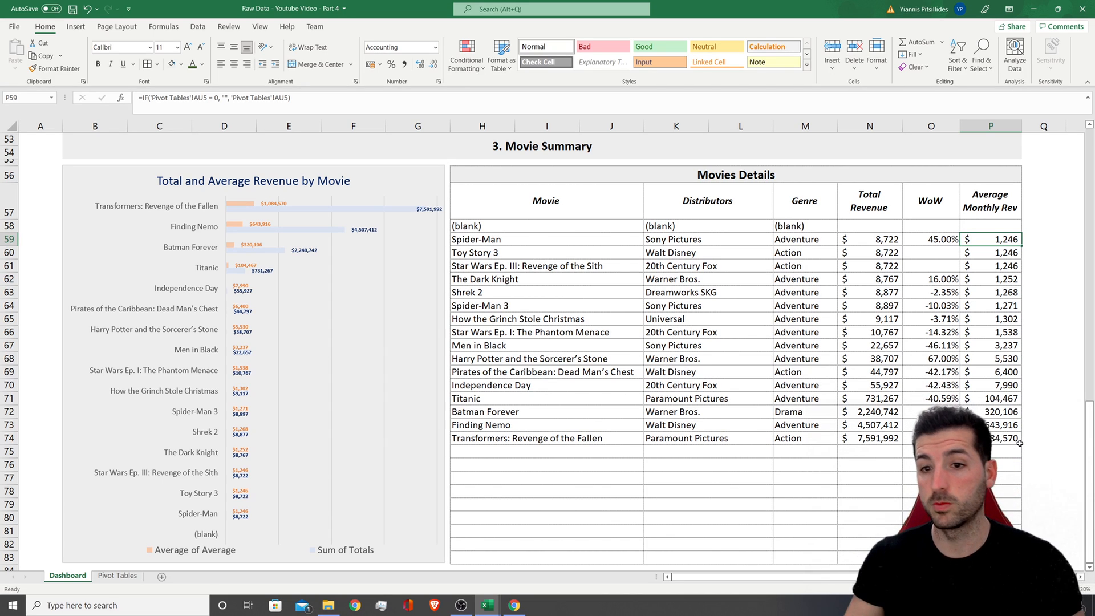
- Apply the five-box rating icon set as conditional formatting to the total revenue values in N58:N83
{"action": "scroll", "coordinate": [896, 405], "scroll_direction": "down", "scroll_amount": 2}
{"action": "scroll", "coordinate": [864, 333], "scroll_direction": "up", "scroll_amount": 2}
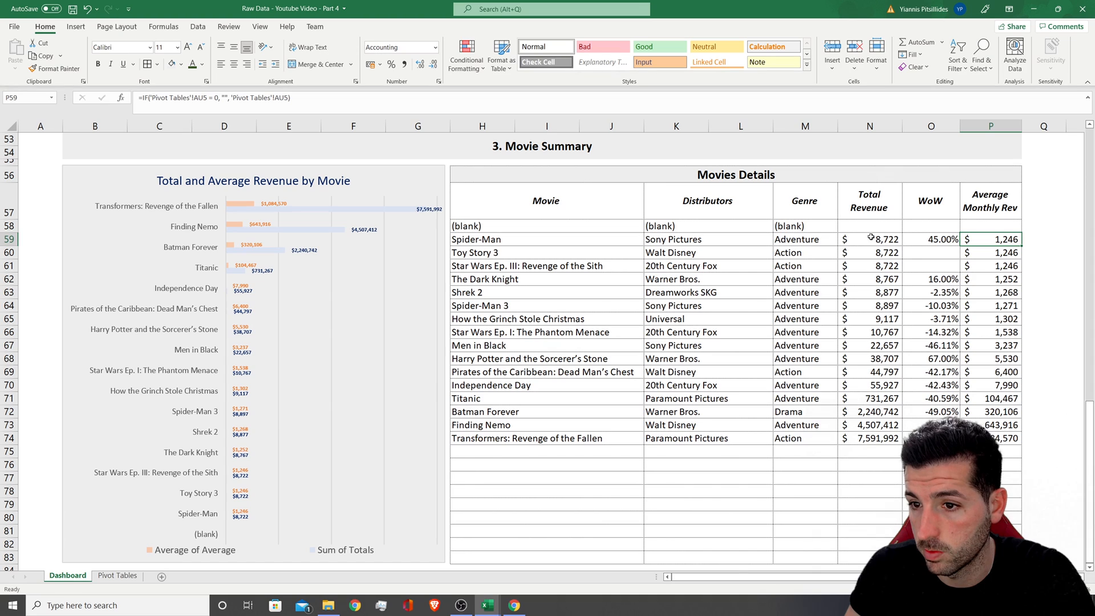
{"action": "scroll", "coordinate": [882, 220], "scroll_direction": "down", "scroll_amount": 1}
{"action": "left_click_drag", "start_coordinate": [874, 195], "coordinate": [856, 520]}
{"action": "left_click", "coordinate": [467, 57]}
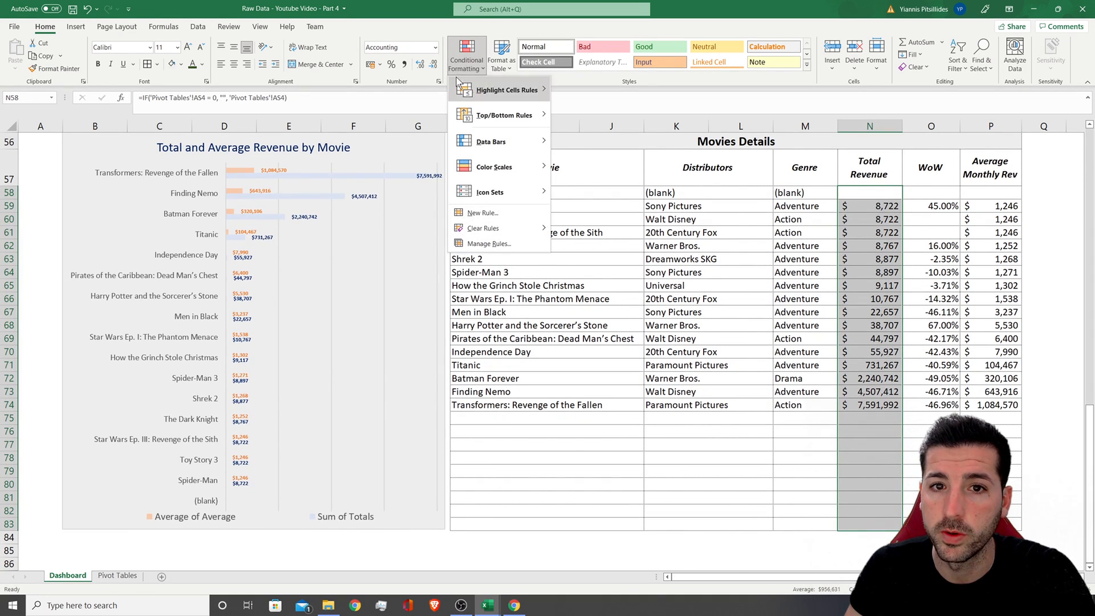
{"action": "mouse_move", "coordinate": [548, 196]}
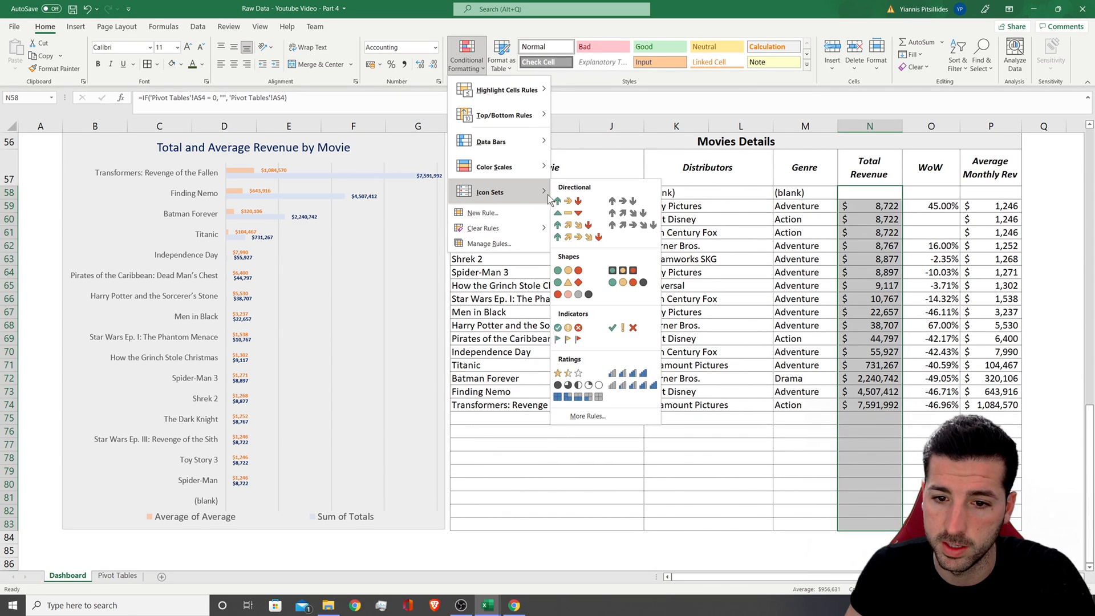
{"action": "left_click", "coordinate": [576, 396]}
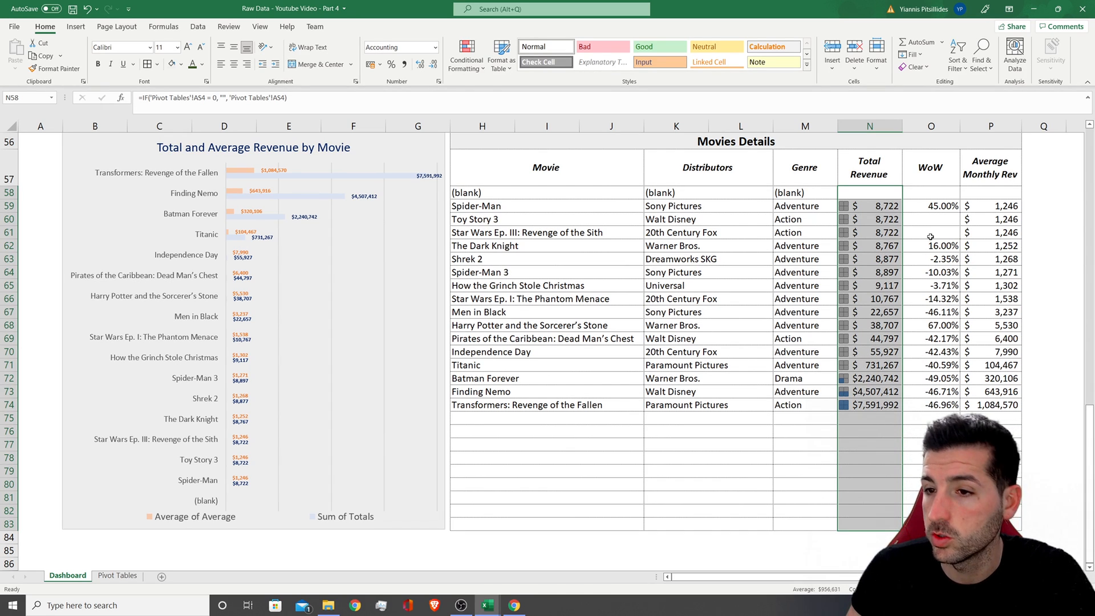
- Apply the four-bar rating icon set to the average monthly revenue values in P58:P83 and widen column P to fit them
{"action": "left_click_drag", "start_coordinate": [995, 190], "coordinate": [993, 524]}
{"action": "left_click", "coordinate": [467, 57]}
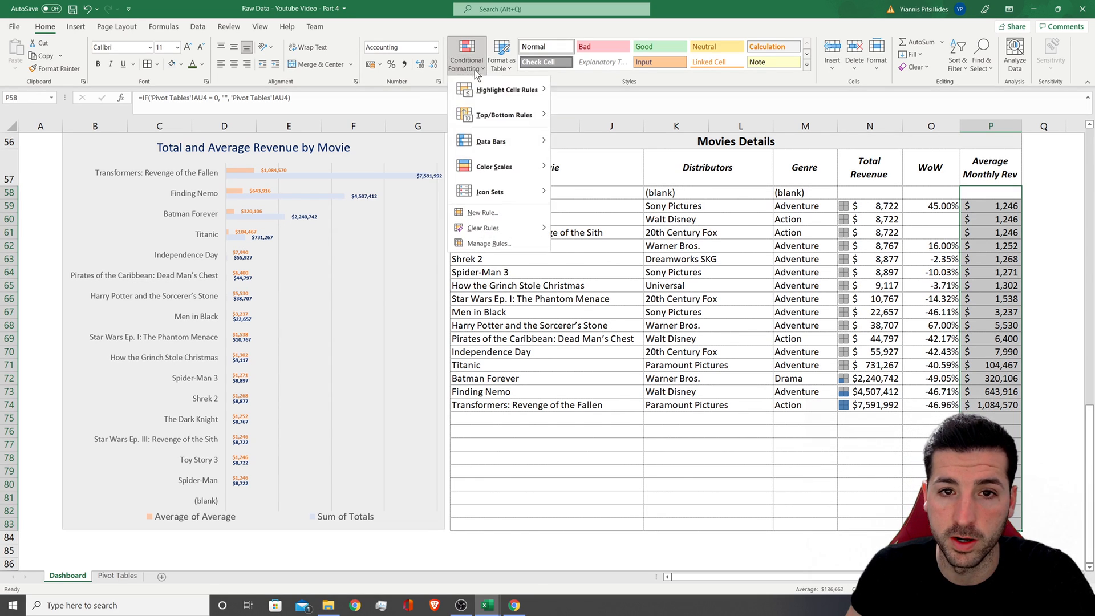
{"action": "mouse_move", "coordinate": [520, 197]}
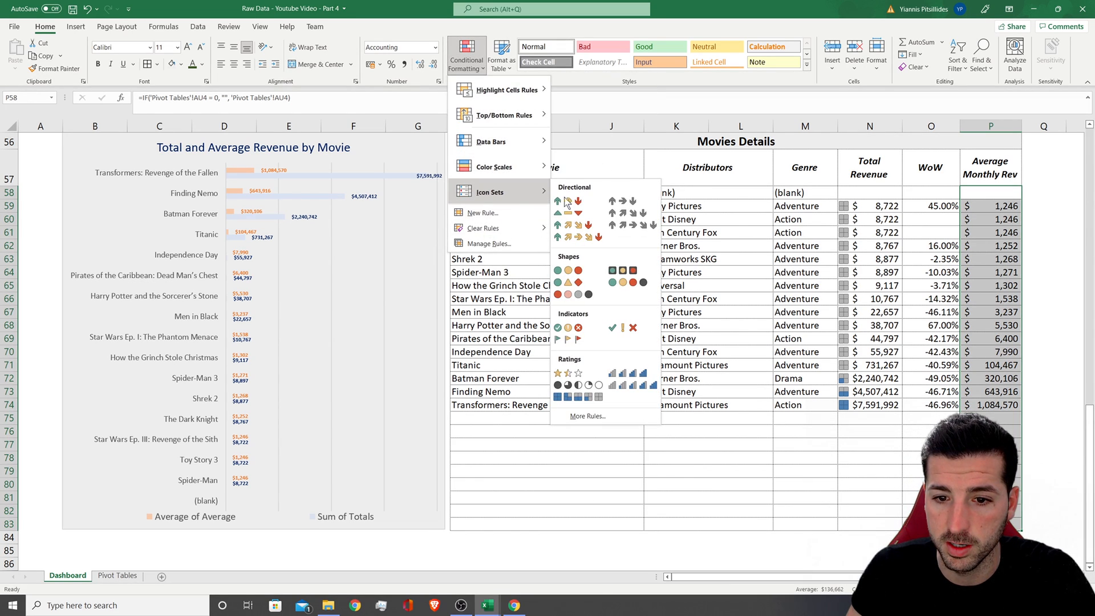
{"action": "left_click", "coordinate": [631, 374]}
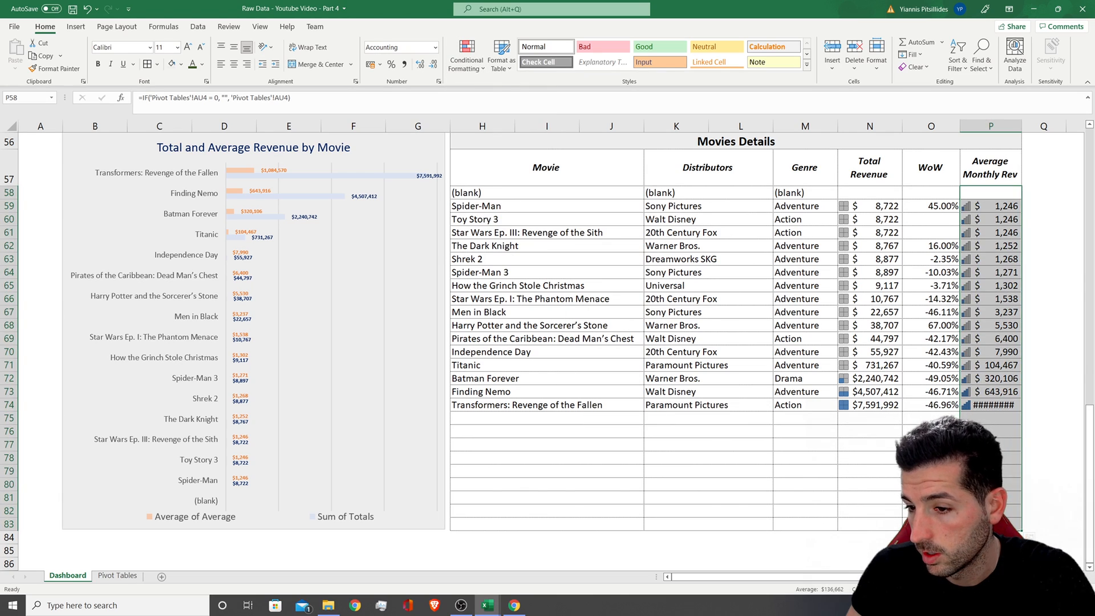
{"action": "double_click", "coordinate": [1021, 127]}
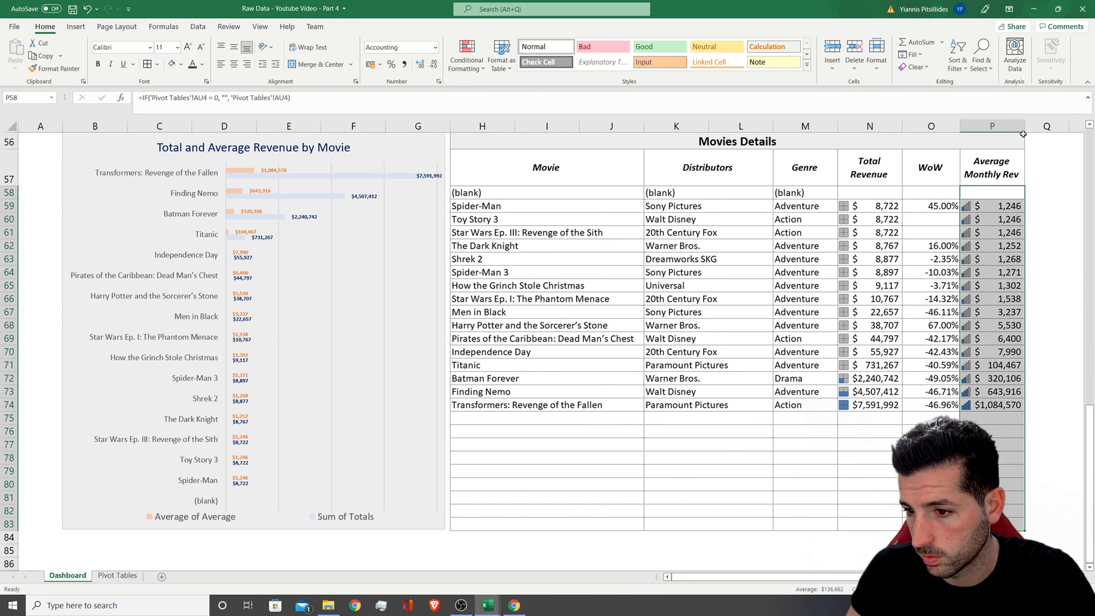
- Reduce the font size of the Movies Details data in H58:P83 to 10
{"action": "left_click", "coordinate": [999, 403]}
{"action": "left_click_drag", "start_coordinate": [988, 204], "coordinate": [471, 376]}
{"action": "left_click_drag", "start_coordinate": [496, 194], "coordinate": [992, 522]}
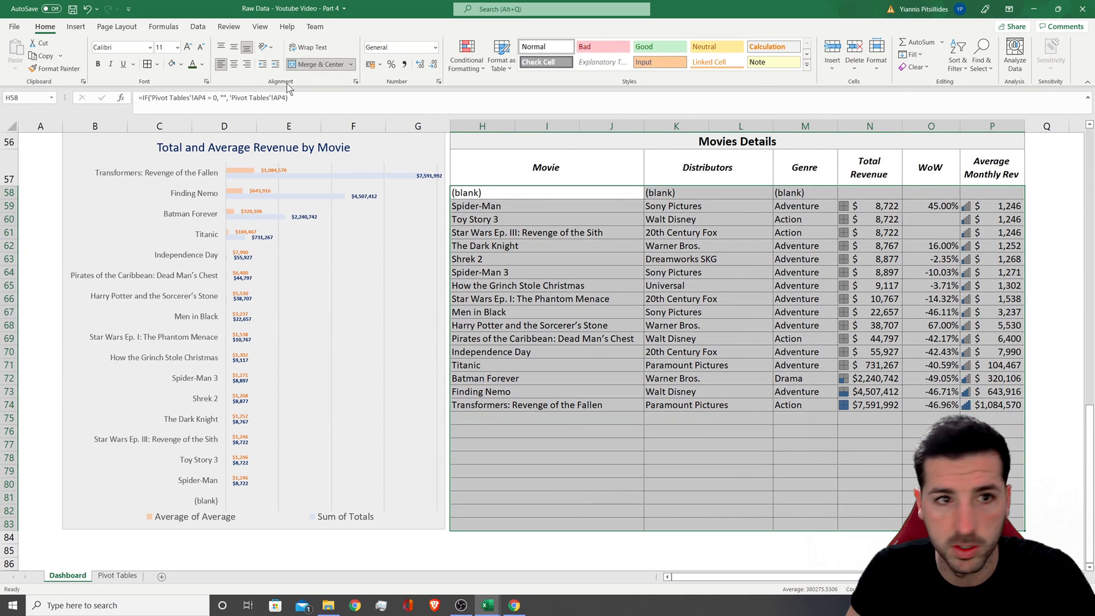
{"action": "left_click", "coordinate": [201, 48]}
{"action": "left_click", "coordinate": [707, 405]}
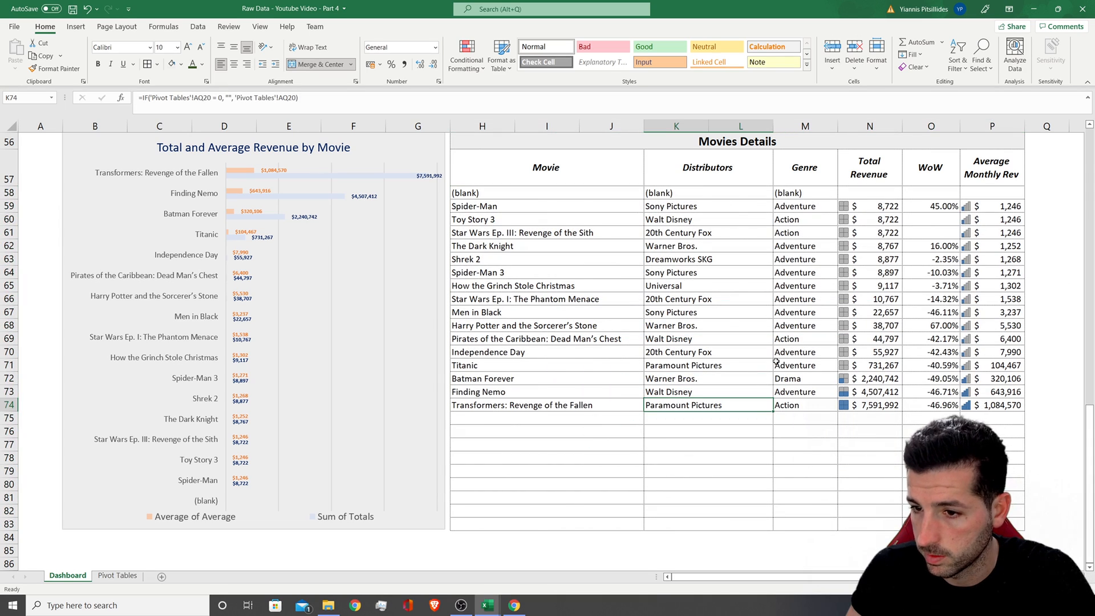
- Add a Greater Than 0 highlight rule to WoW cell O58 using Green Fill with Dark Green Text
{"action": "left_click", "coordinate": [946, 194]}
{"action": "left_click", "coordinate": [466, 57]}
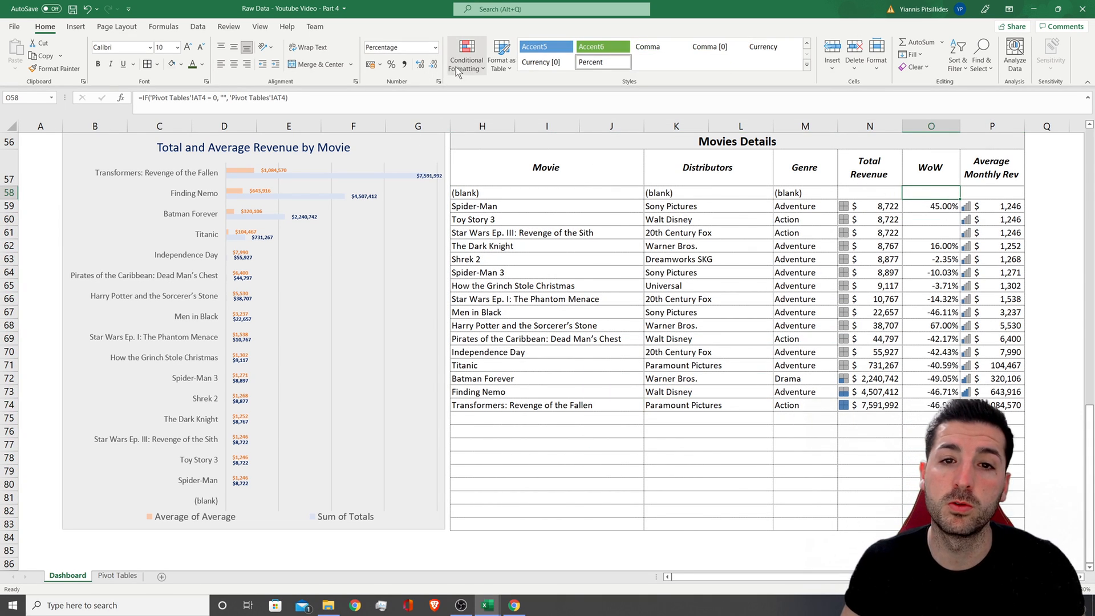
{"action": "mouse_move", "coordinate": [491, 92]}
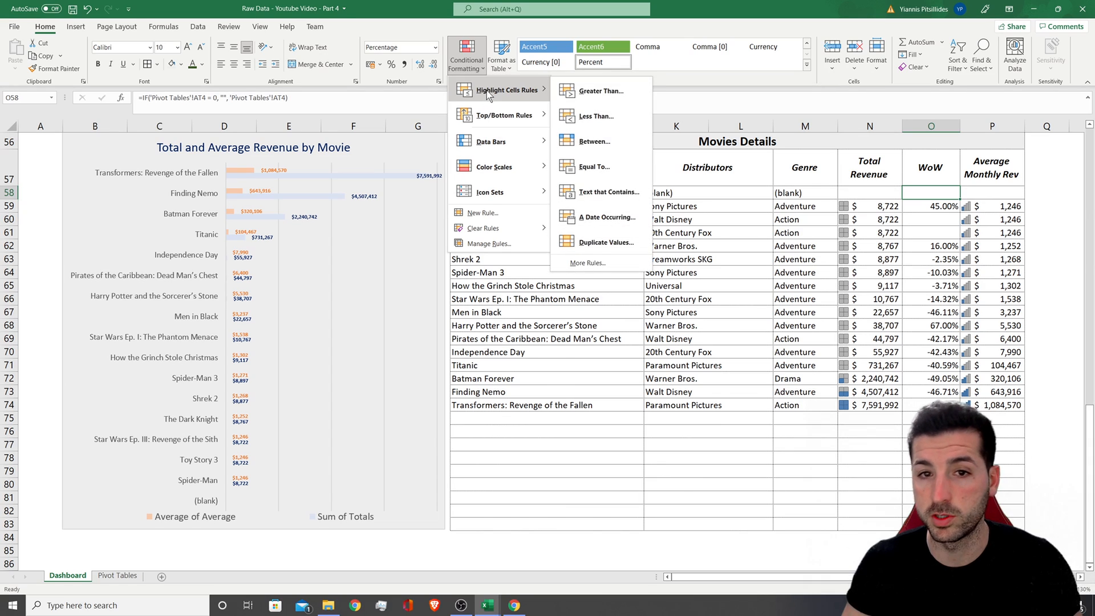
{"action": "left_click", "coordinate": [614, 93]}
{"action": "type", "text": "0"}
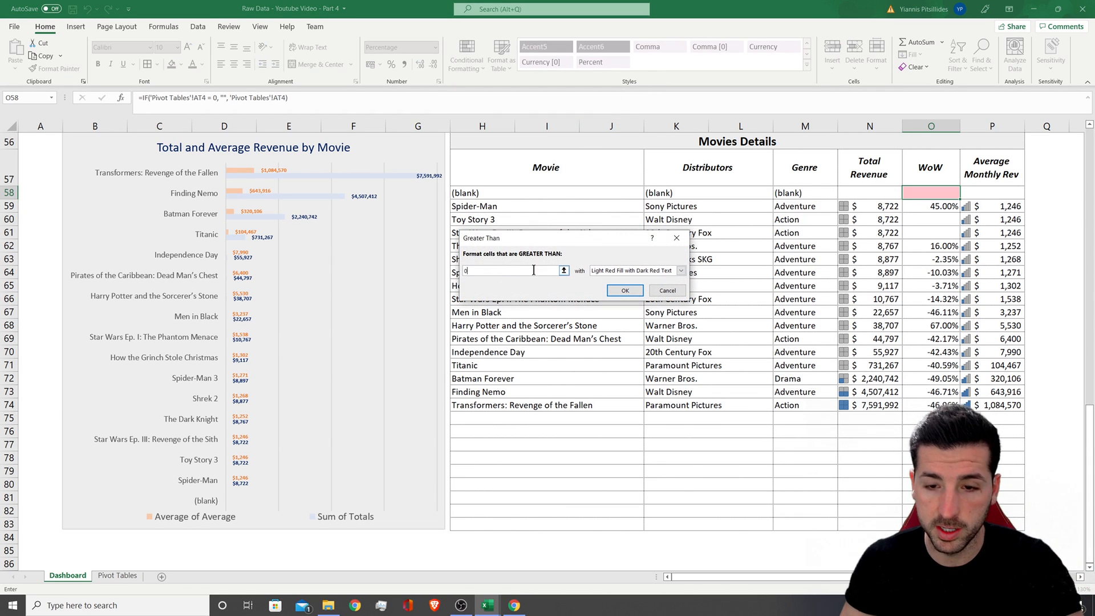
{"action": "left_click", "coordinate": [681, 270]}
{"action": "left_click", "coordinate": [619, 302]}
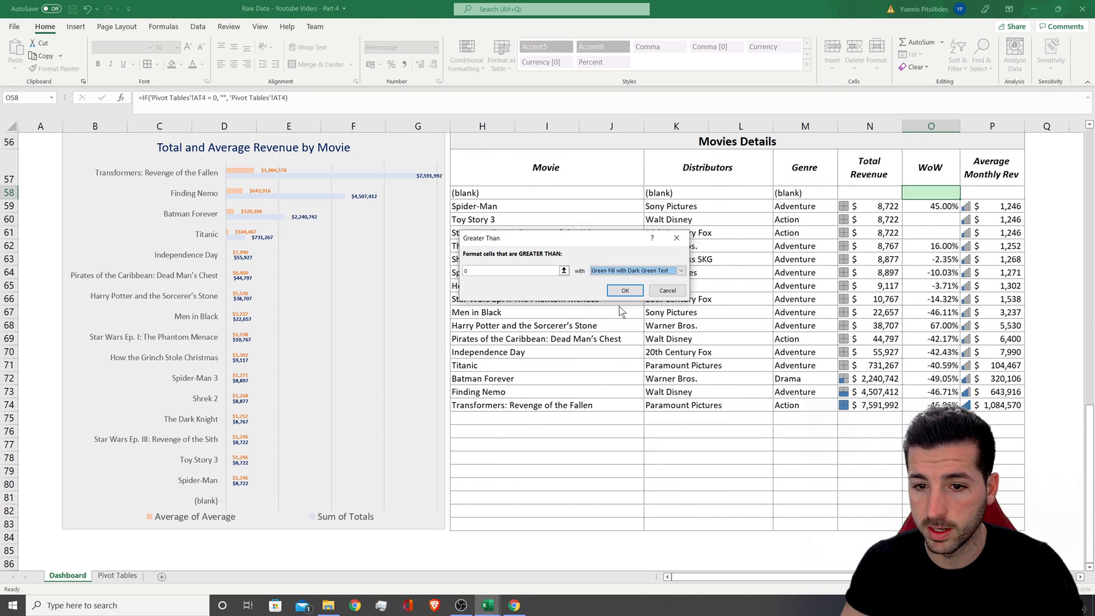
{"action": "left_click", "coordinate": [625, 290]}
- Add a Less Than highlight rule for negative values to O58 using Light Red Fill with Dark Red Text
{"action": "left_click", "coordinate": [461, 63]}
{"action": "mouse_move", "coordinate": [502, 90]}
{"action": "left_click", "coordinate": [532, 116]}
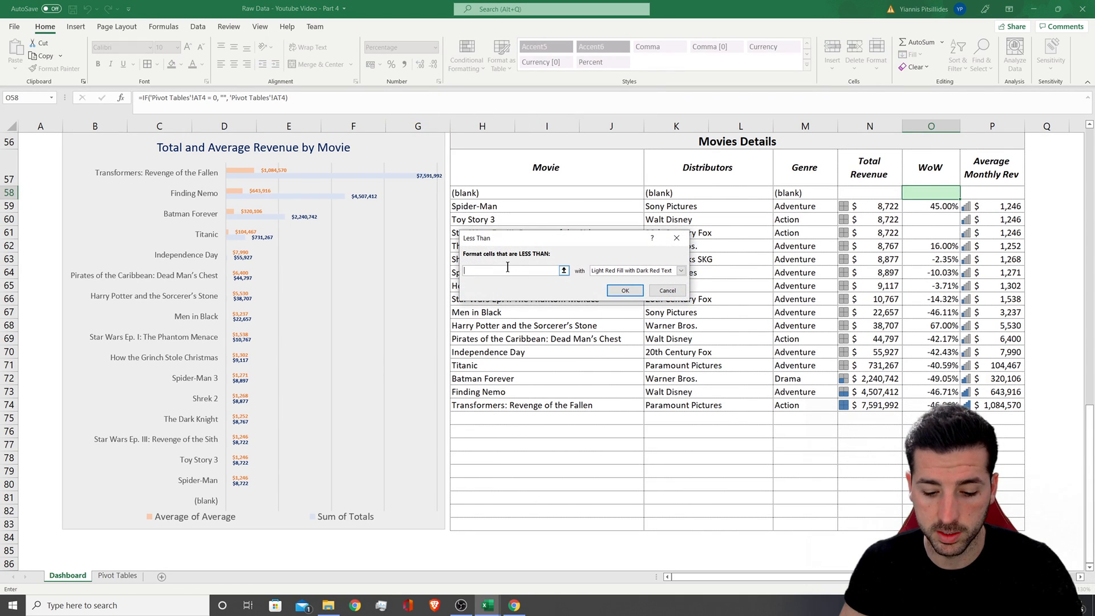
{"action": "left_click", "coordinate": [625, 290]}
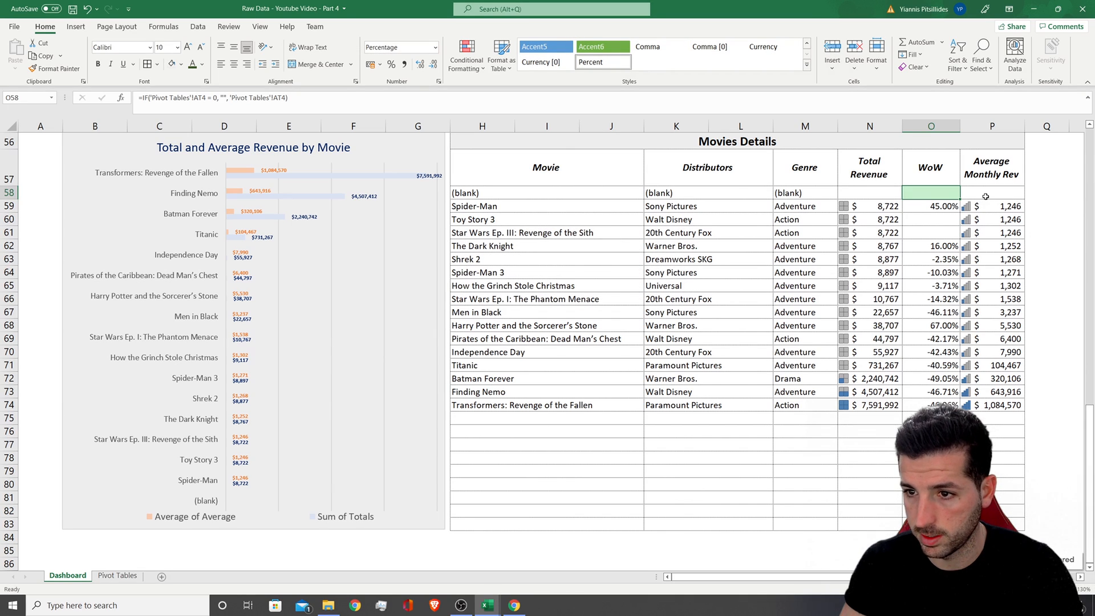
- Copy the formatting of O58 onto the rest of the WoW column, O59:O83, with Format Painter
{"action": "left_click", "coordinate": [55, 69]}
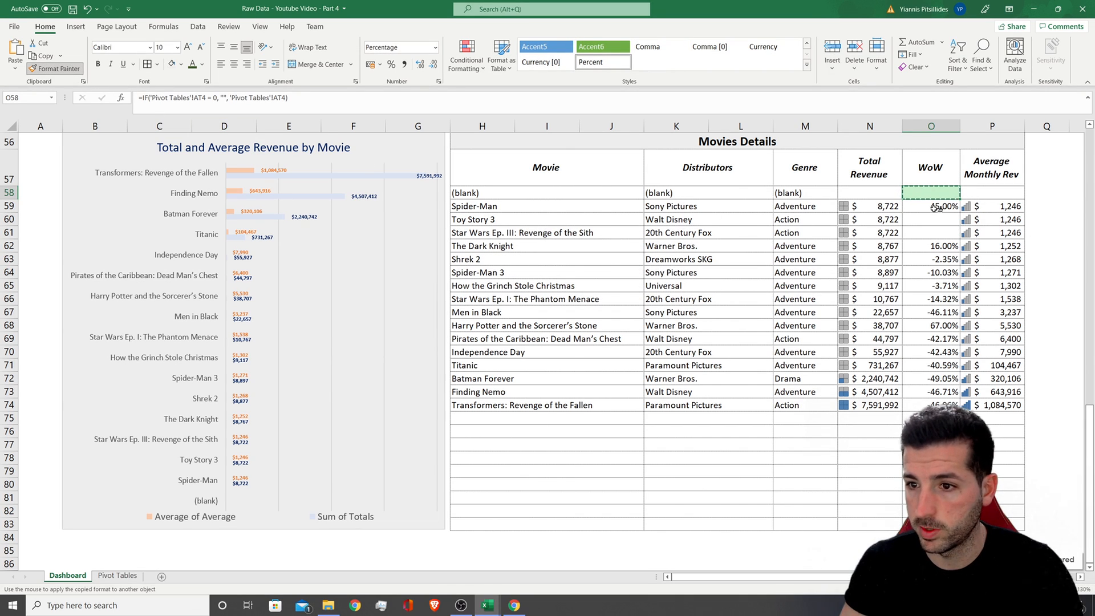
{"action": "left_click_drag", "start_coordinate": [928, 209], "coordinate": [929, 523]}
{"action": "left_click", "coordinate": [868, 466]}
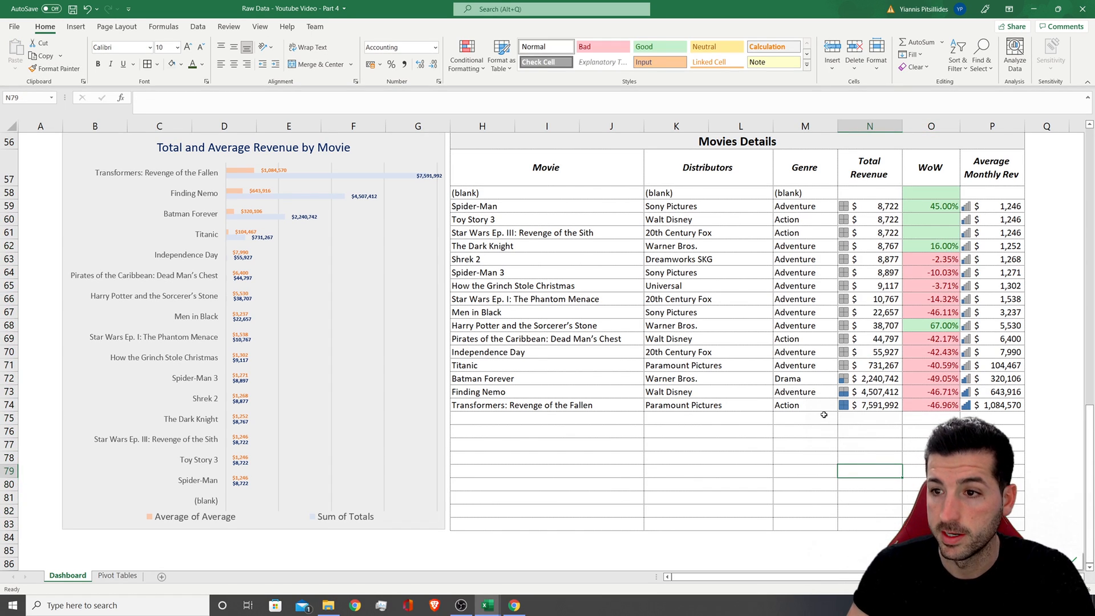
{"action": "scroll", "coordinate": [824, 414], "scroll_direction": "up", "scroll_amount": 1}
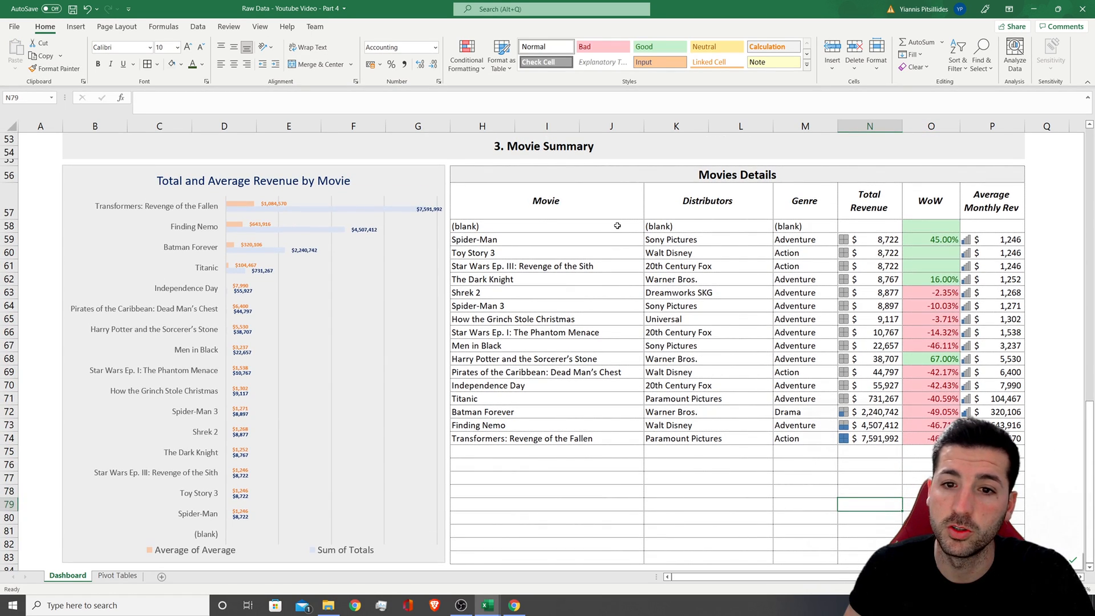
- Fill the whole Movies Details table, H56:P83, with the light gray background used by the charts
{"action": "mouse_move", "coordinate": [618, 177]}
{"action": "left_mouse_down"}
{"action": "mouse_move", "coordinate": [701, 562]}
{"action": "mouse_move", "coordinate": [721, 495]}
{"action": "left_mouse_up"}
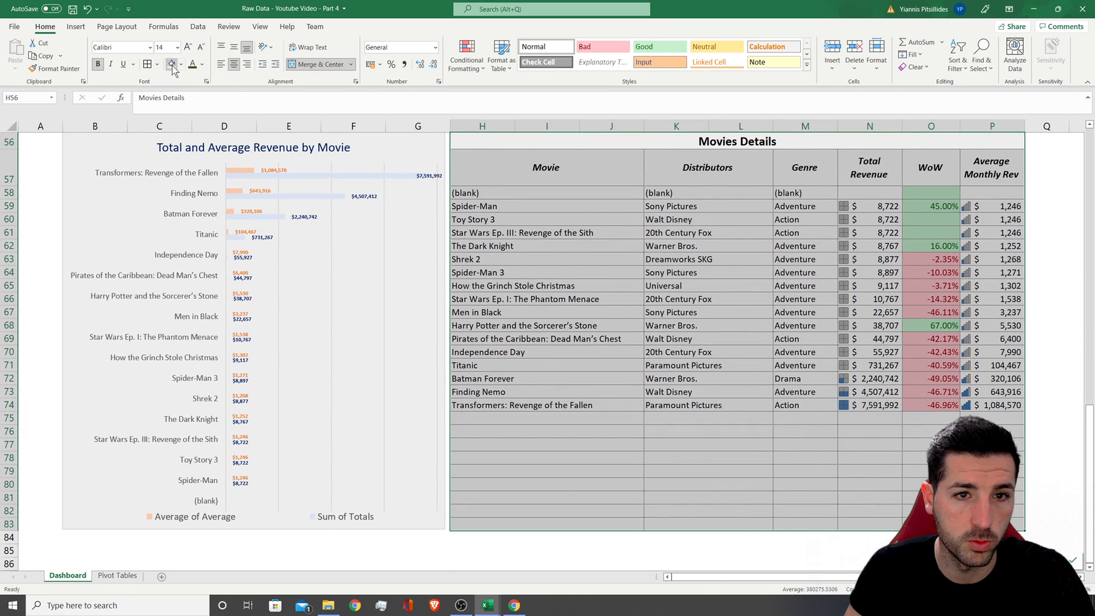
{"action": "left_click", "coordinate": [717, 416]}
{"action": "scroll", "coordinate": [870, 382], "scroll_direction": "up", "scroll_amount": 2}
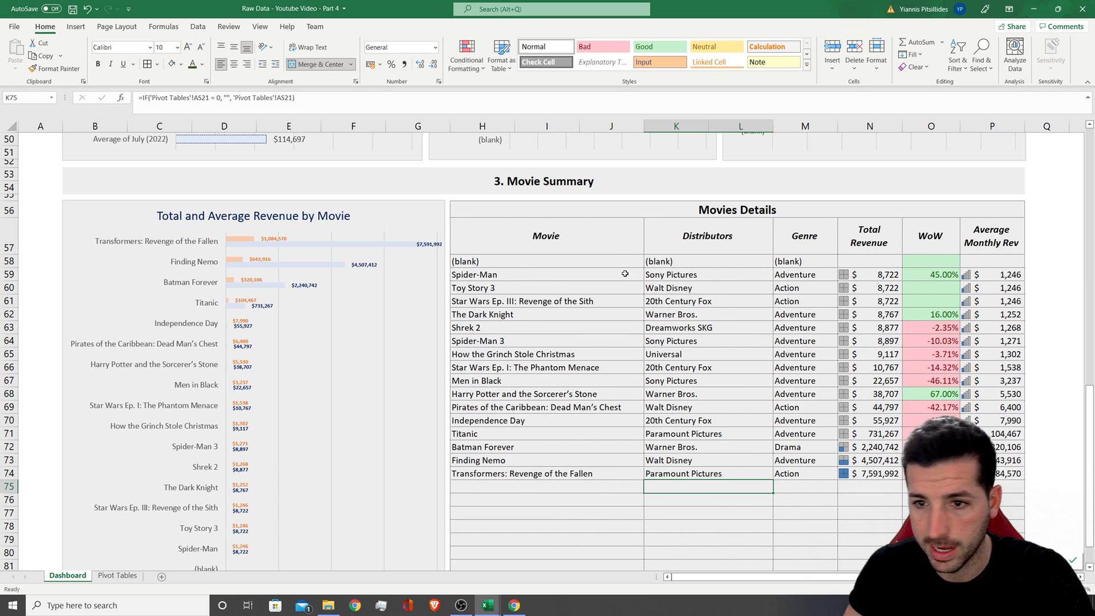
{"action": "scroll", "coordinate": [462, 235], "scroll_direction": "down", "scroll_amount": 1}
{"action": "scroll", "coordinate": [132, 159], "scroll_direction": "down", "scroll_amount": 3}
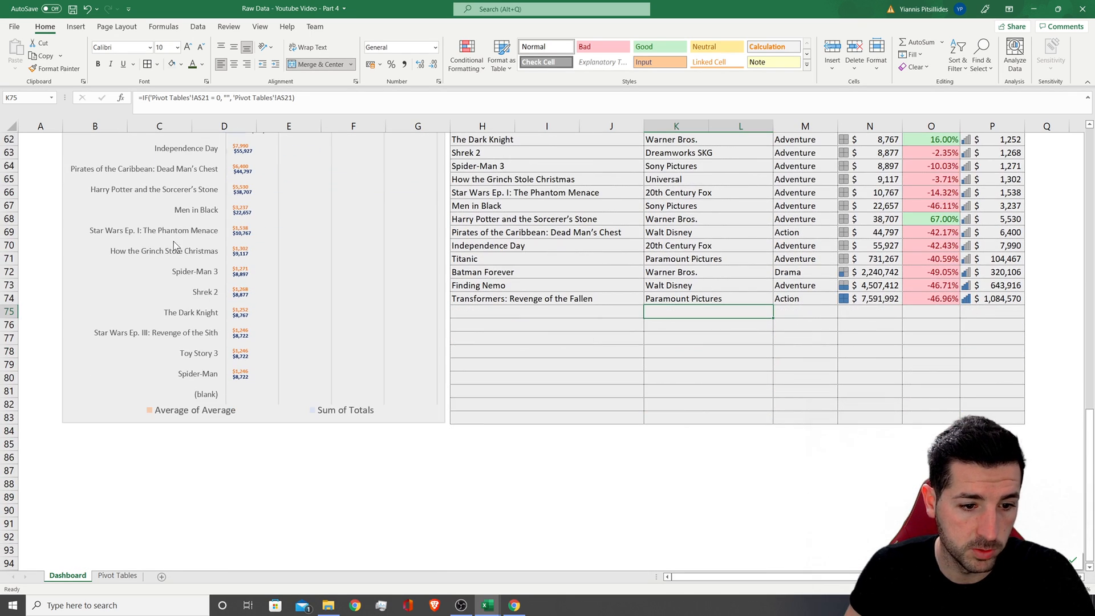
- Line up the lower edge of the Total and Average Revenue by Movie chart with the end of the Movies Details table
{"action": "left_click", "coordinate": [292, 427]}
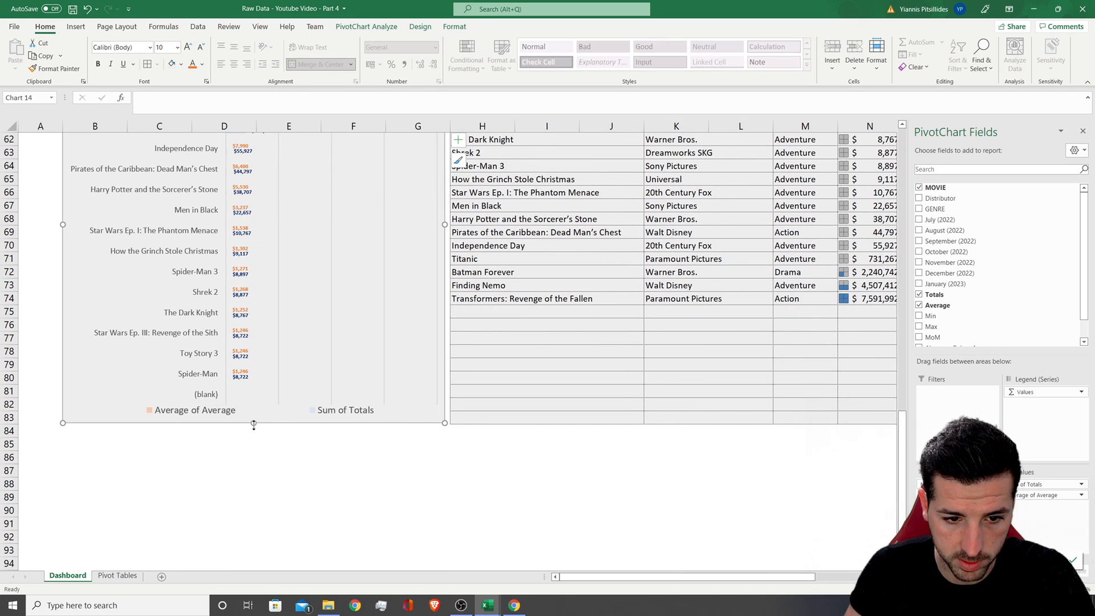
{"action": "scroll", "coordinate": [159, 336], "scroll_direction": "up", "scroll_amount": 3}
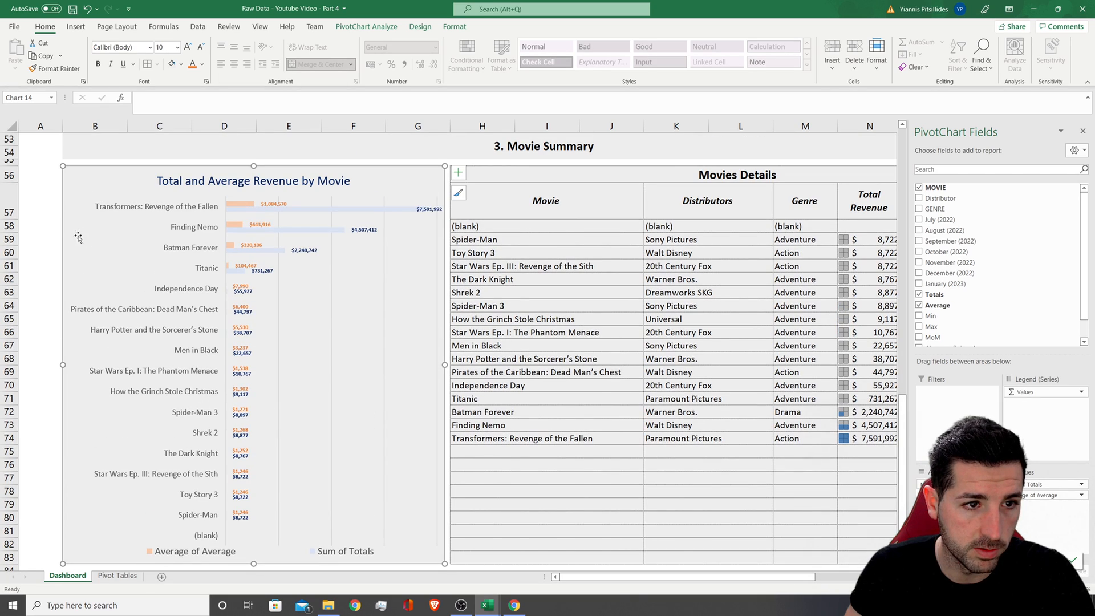
{"action": "scroll", "coordinate": [450, 525], "scroll_direction": "up", "scroll_amount": 2}
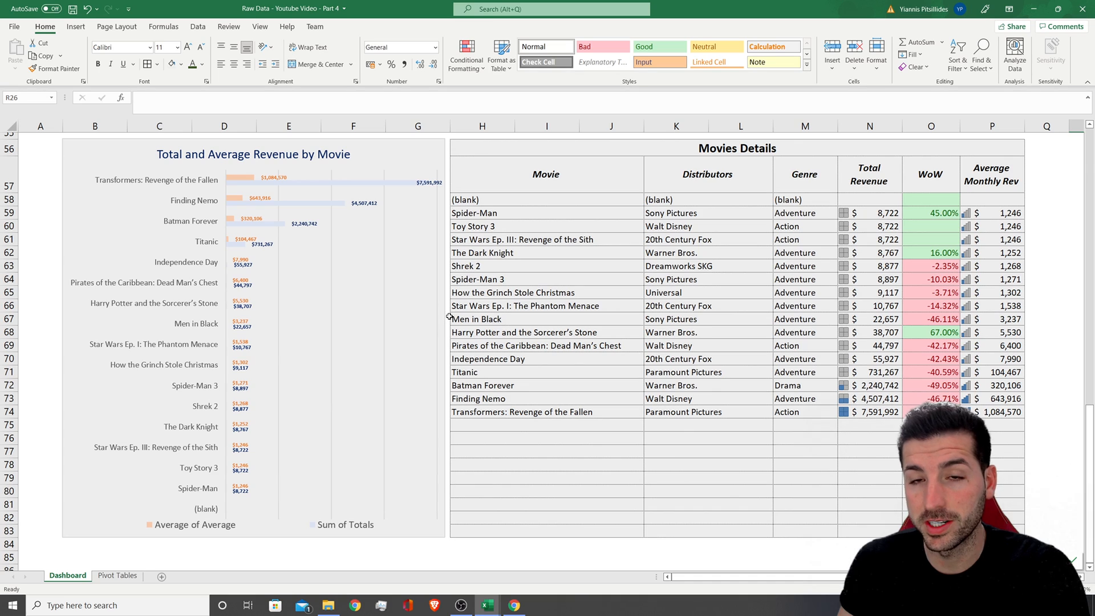
- Filter the dashboard to distributor Paramount Pictures, check the Movie Summary section's response, and clear the distributor filter
{"action": "scroll", "coordinate": [449, 317], "scroll_direction": "up", "scroll_amount": 13}
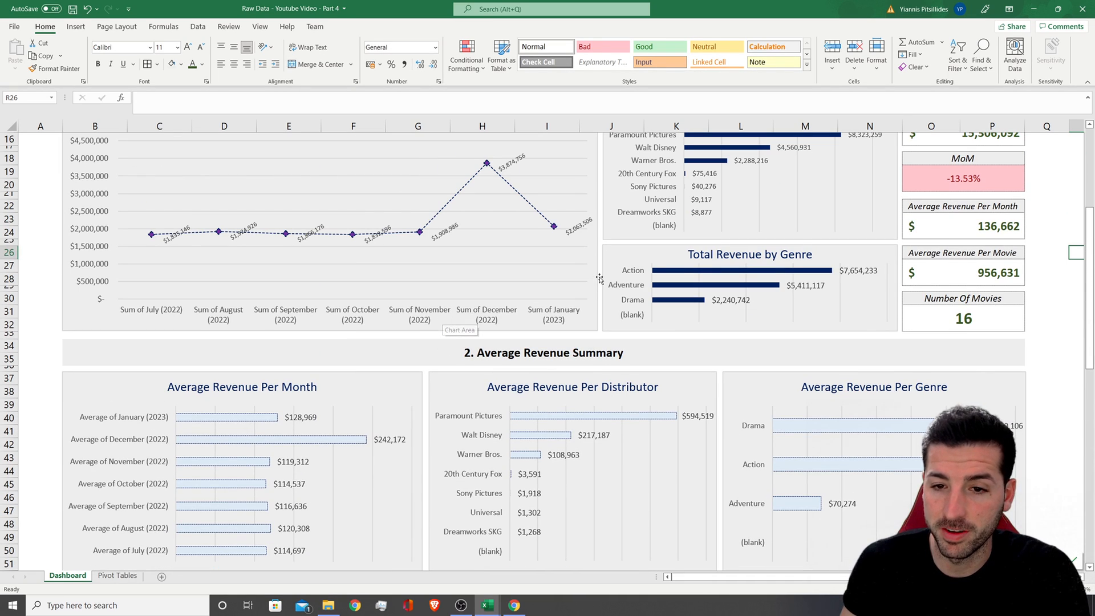
{"action": "scroll", "coordinate": [600, 279], "scroll_direction": "up", "scroll_amount": 5}
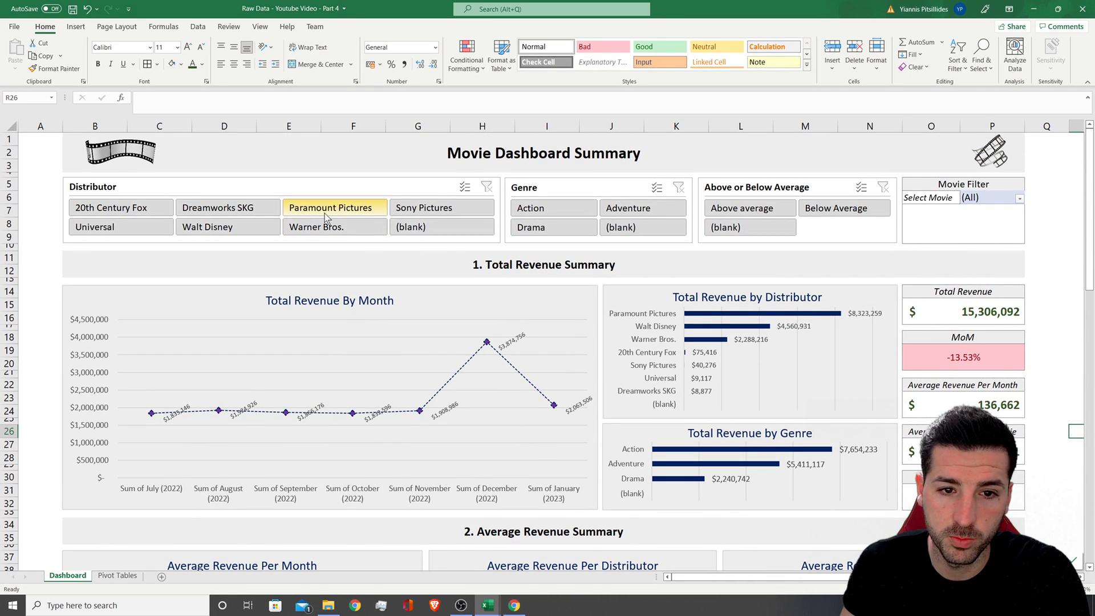
{"action": "left_click", "coordinate": [326, 217]}
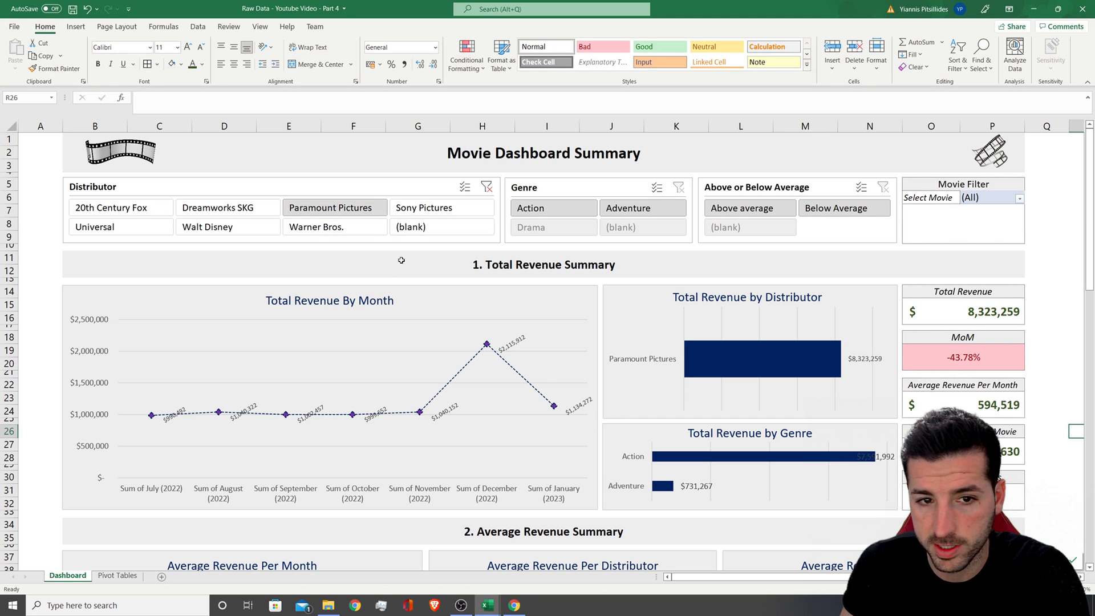
{"action": "scroll", "coordinate": [885, 358], "scroll_direction": "down", "scroll_amount": 6}
{"action": "scroll", "coordinate": [971, 294], "scroll_direction": "down", "scroll_amount": 9}
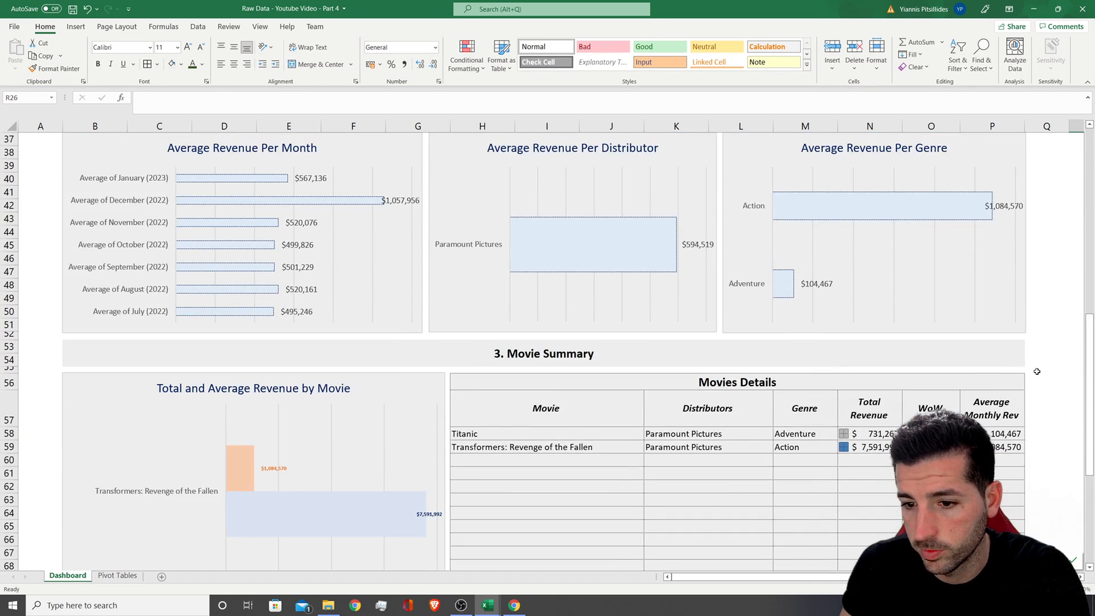
{"action": "left_click_drag", "start_coordinate": [589, 317], "coordinate": [1021, 328]}
{"action": "left_click", "coordinate": [1051, 297]}
{"action": "scroll", "coordinate": [1051, 328], "scroll_direction": "up", "scroll_amount": 3}
{"action": "scroll", "coordinate": [1050, 328], "scroll_direction": "up", "scroll_amount": 12}
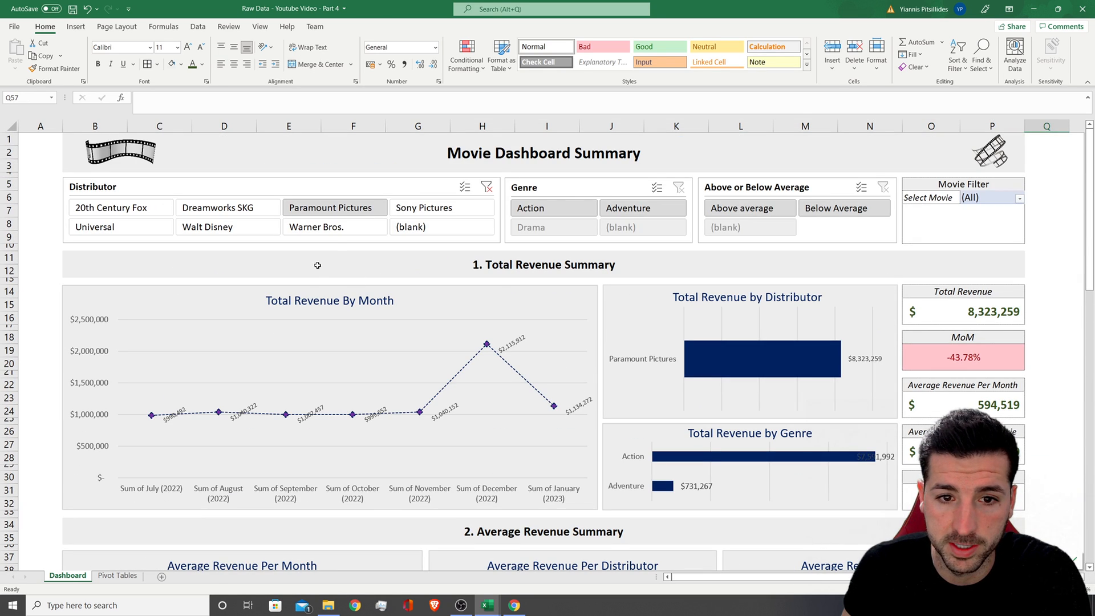
{"action": "left_click", "coordinate": [487, 187]}
- Filter the dashboard to the Action genre, check the movies listed in Movies Details, and clear the genre filter
{"action": "left_click", "coordinate": [535, 209]}
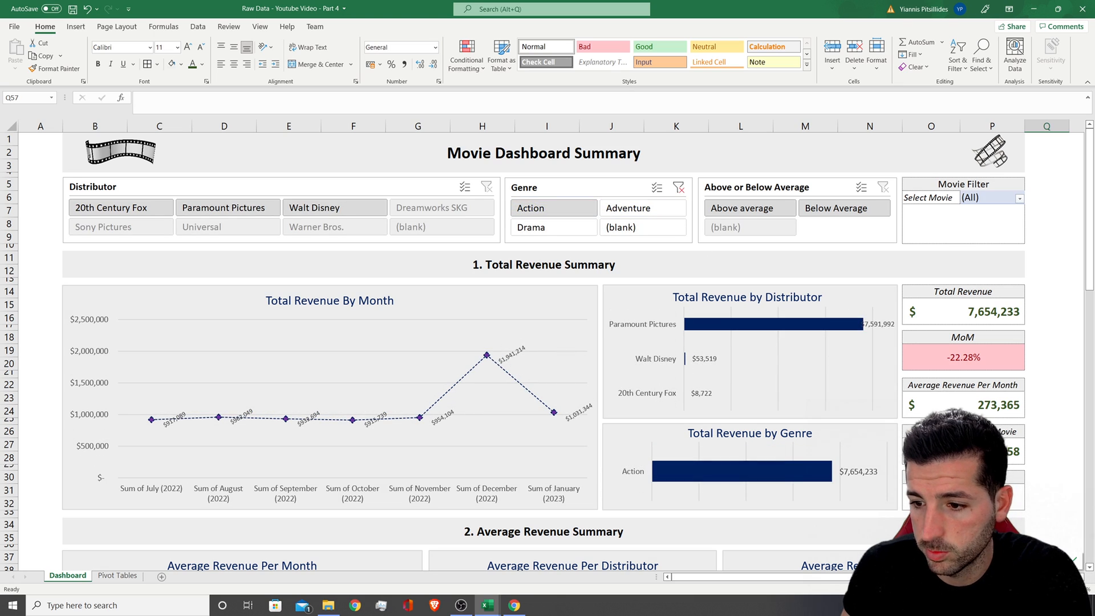
{"action": "left_click", "coordinate": [1014, 495]}
{"action": "scroll", "coordinate": [1024, 450], "scroll_direction": "down", "scroll_amount": 12}
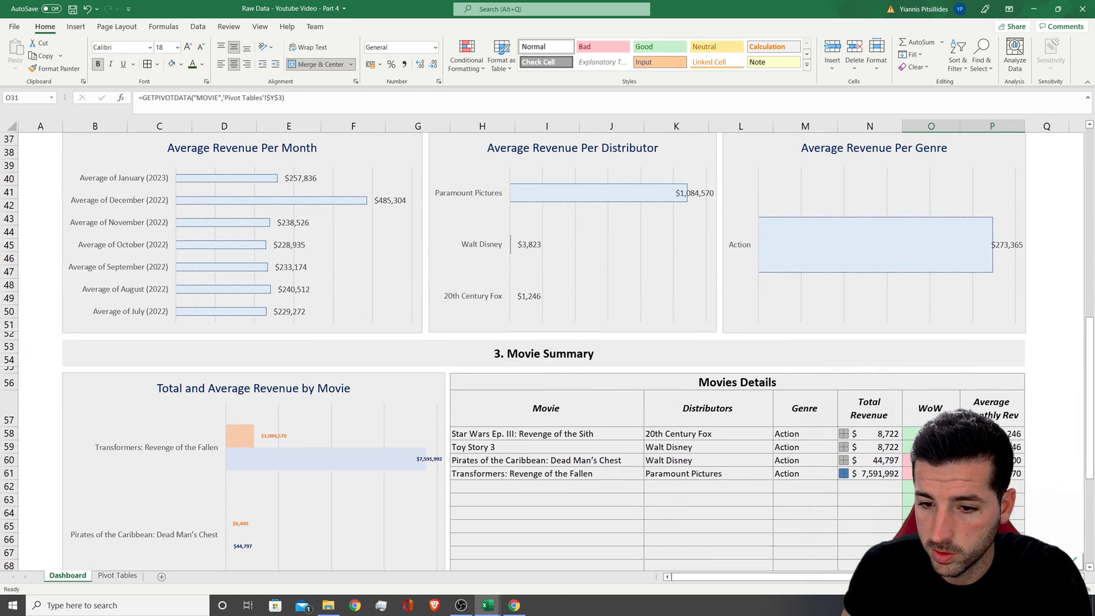
{"action": "left_click_drag", "start_coordinate": [565, 433], "coordinate": [567, 459]}
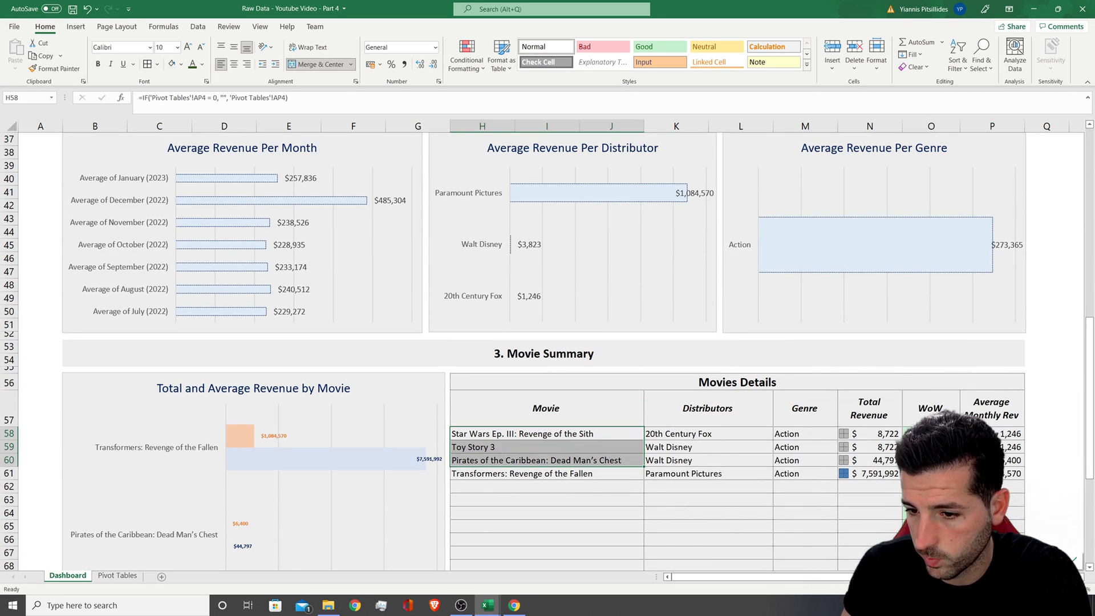
{"action": "scroll", "coordinate": [1050, 323], "scroll_direction": "up", "scroll_amount": 12}
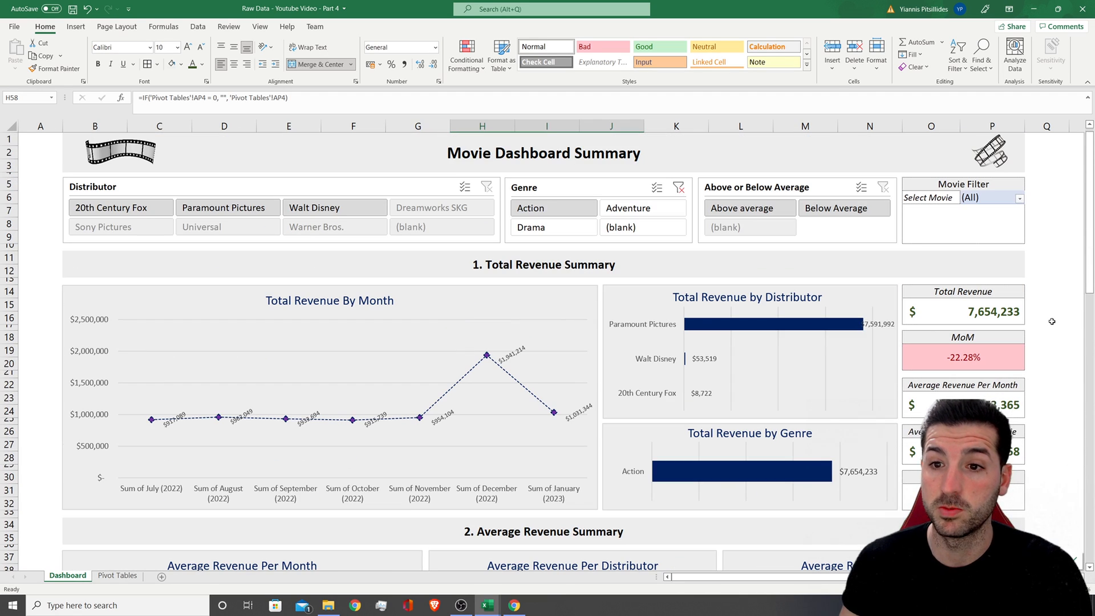
{"action": "left_click", "coordinate": [678, 188]}
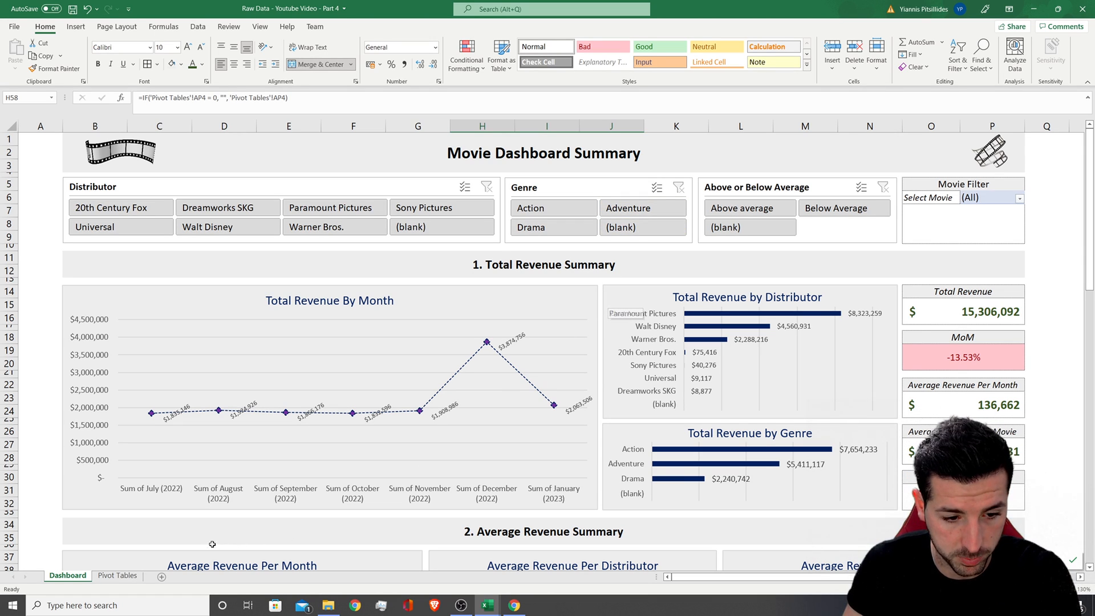
- Unhide the Main Raw Data and New Raw Data sheets
{"action": "right_click", "coordinate": [58, 578]}
{"action": "left_click", "coordinate": [88, 552]}
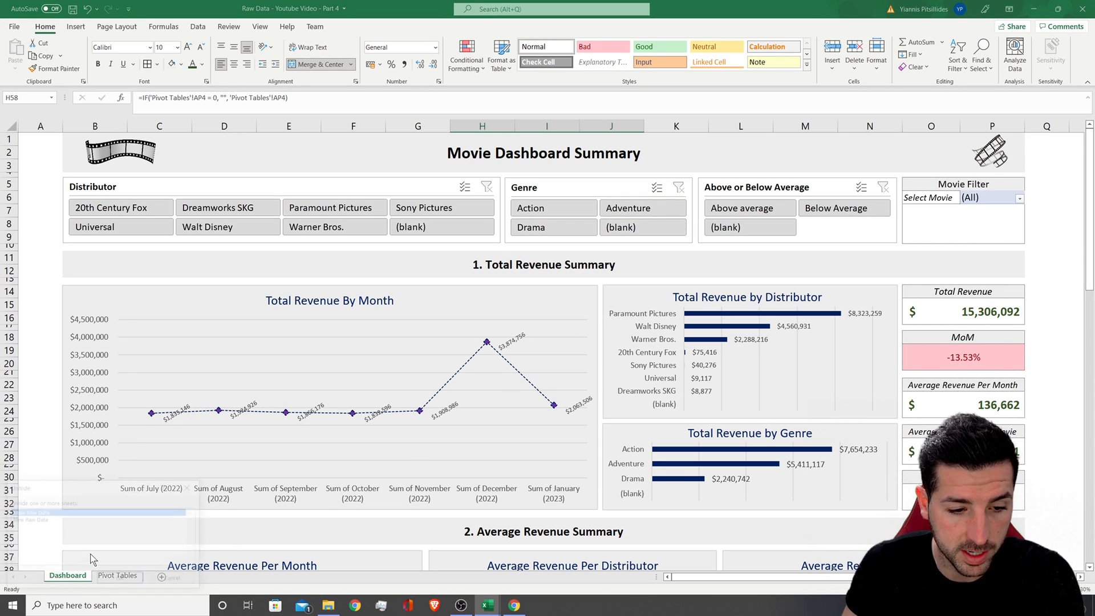
{"action": "left_click", "coordinate": [110, 579]}
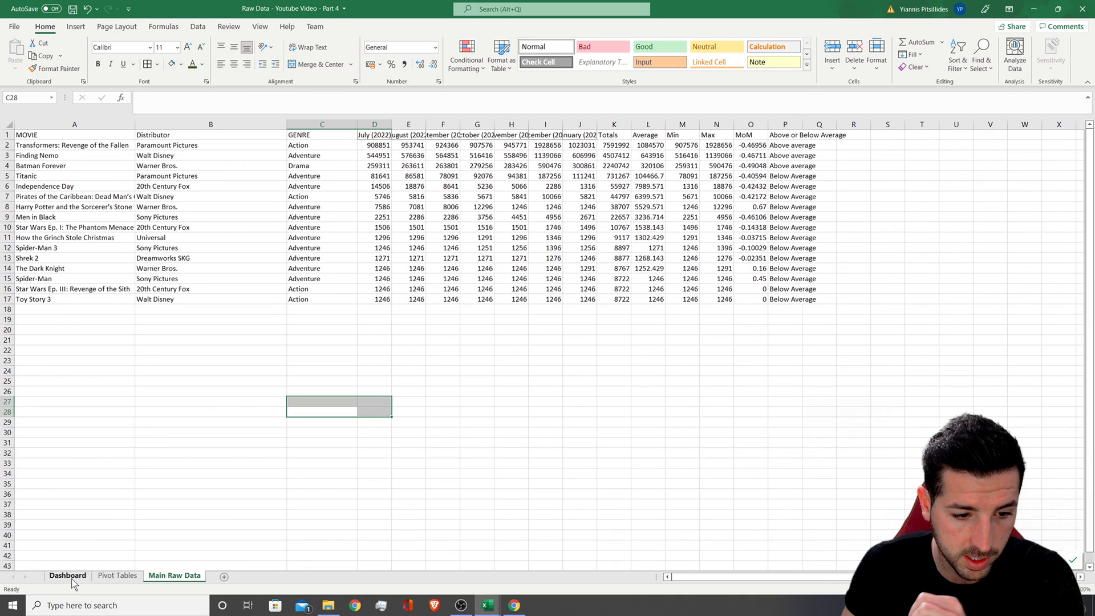
{"action": "right_click", "coordinate": [160, 576]}
{"action": "left_click", "coordinate": [186, 551]}
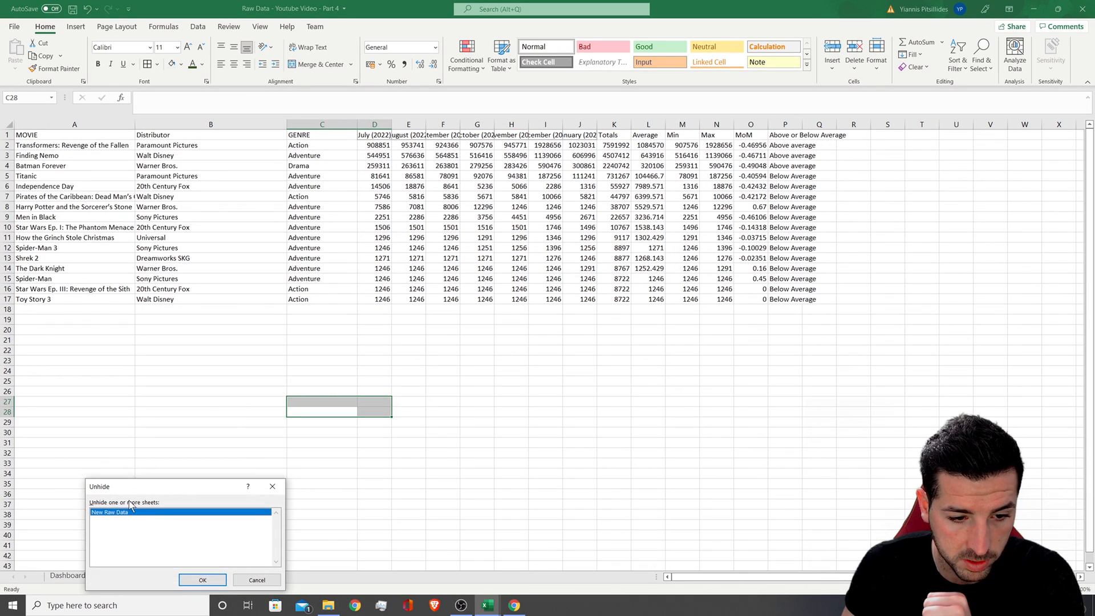
{"action": "left_click", "coordinate": [202, 580]}
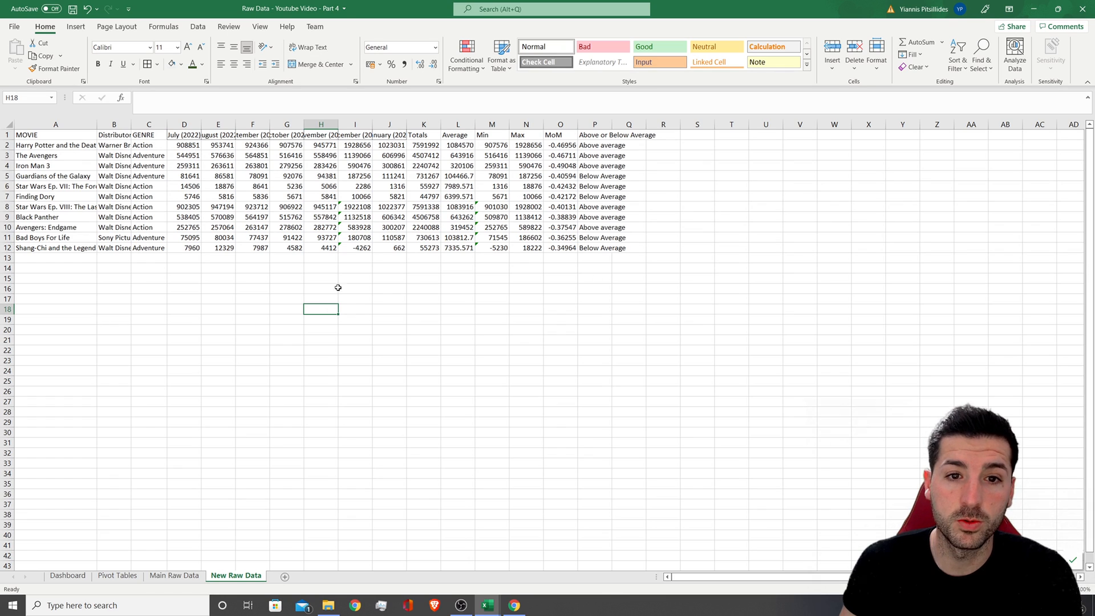
- Convert the New Raw Data records from row 2 to row 12 to plain values by pasting them over themselves
{"action": "left_click_drag", "start_coordinate": [47, 146], "coordinate": [616, 246]}
{"action": "key", "text": "ctrl+c"}
{"action": "right_click", "coordinate": [46, 147]}
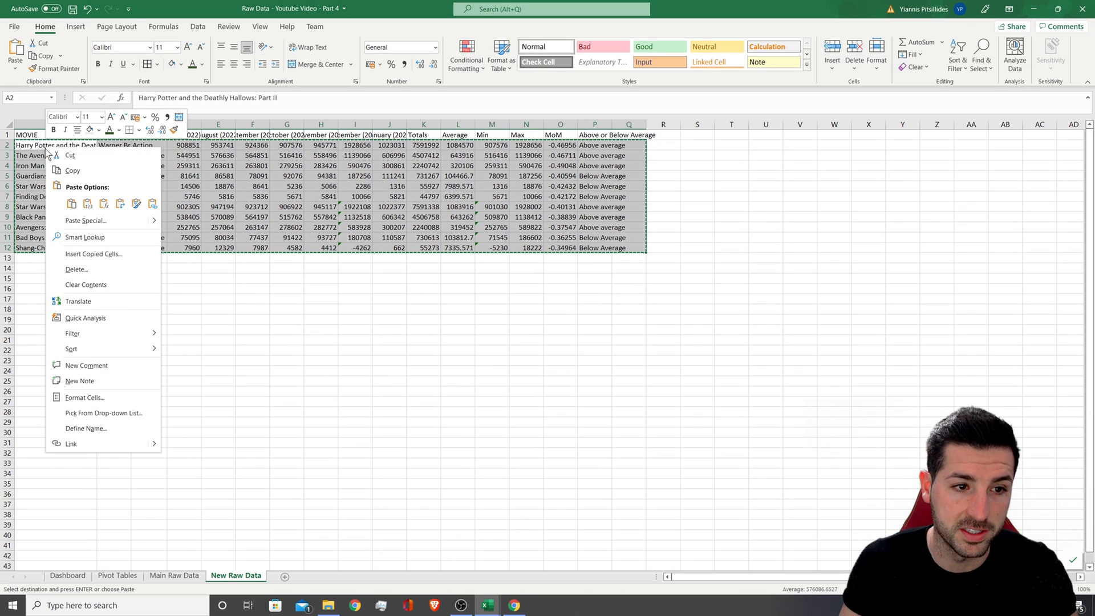
{"action": "left_click", "coordinate": [87, 203]}
{"action": "left_click", "coordinate": [149, 268]}
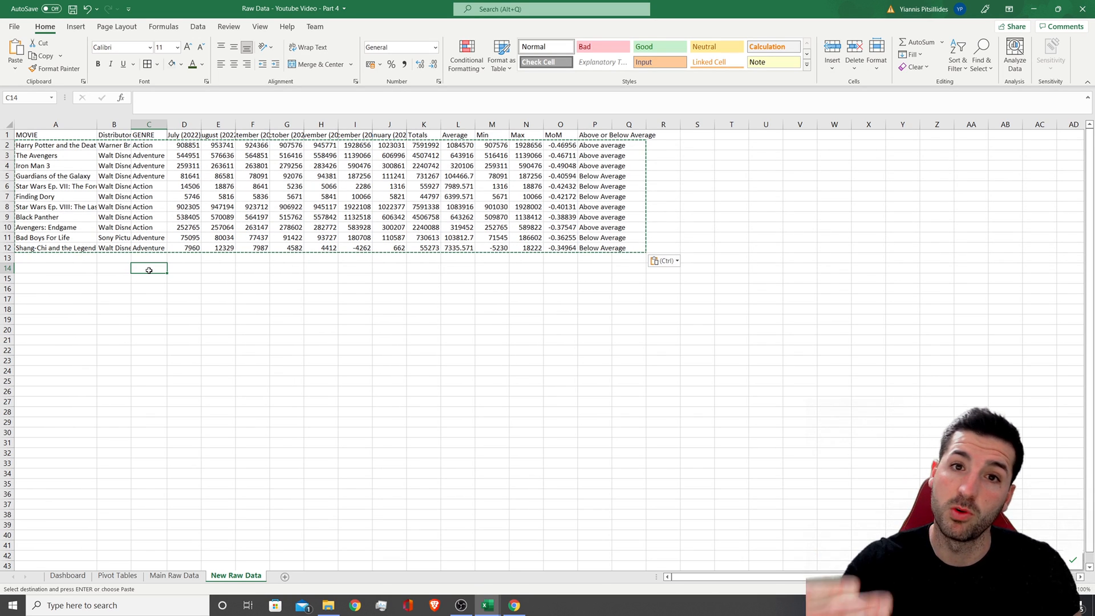
{"action": "left_click", "coordinate": [117, 268]}
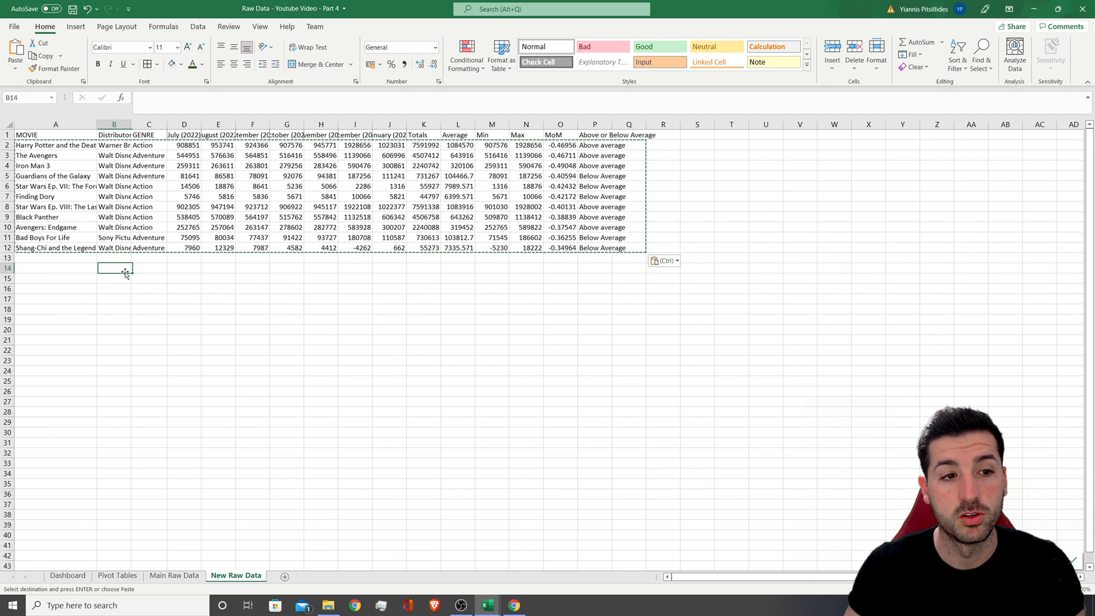
- Append the New Raw Data records A2:P12 as values to the Main Raw Data sheet, starting at A18
{"action": "left_click_drag", "start_coordinate": [52, 147], "coordinate": [607, 250]}
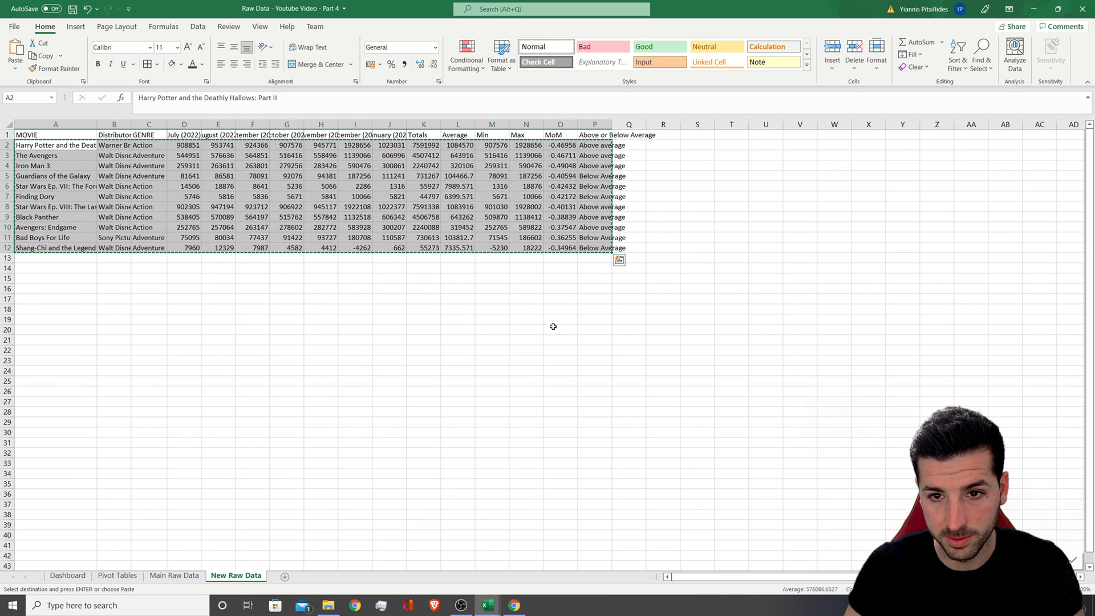
{"action": "left_click", "coordinate": [176, 576]}
{"action": "left_click", "coordinate": [37, 309]}
{"action": "right_click", "coordinate": [37, 309]}
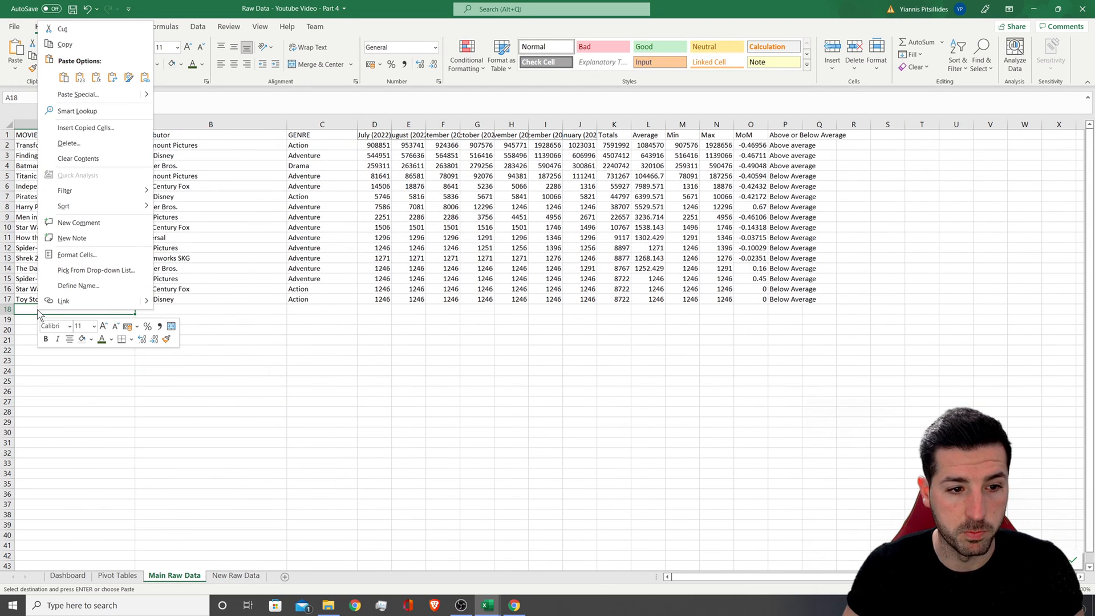
{"action": "left_click", "coordinate": [77, 79]}
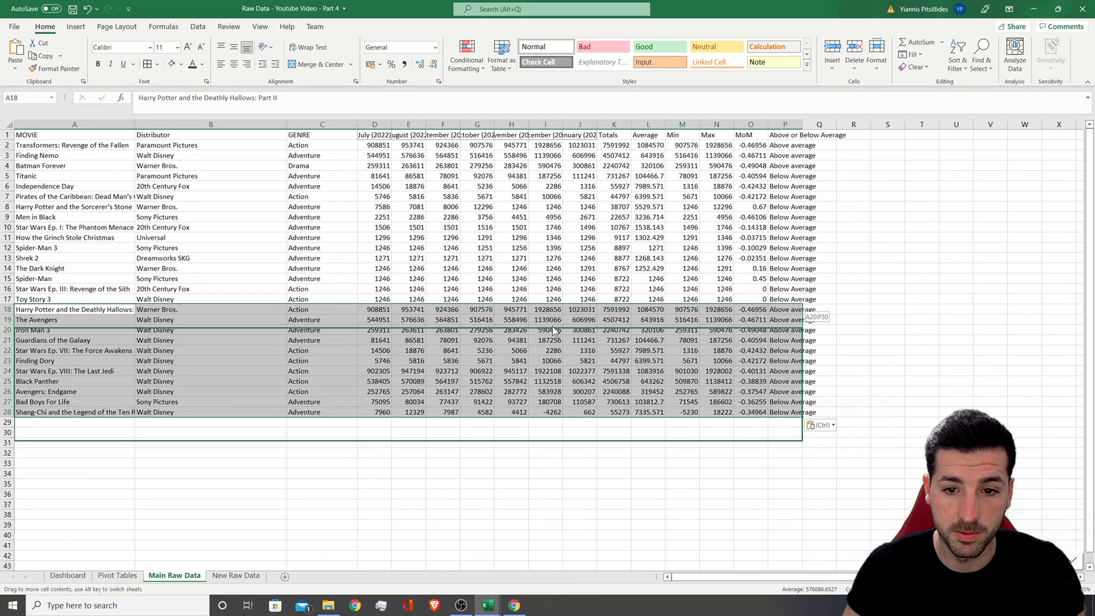
{"action": "key", "text": "Escape"}
{"action": "left_click", "coordinate": [935, 352]}
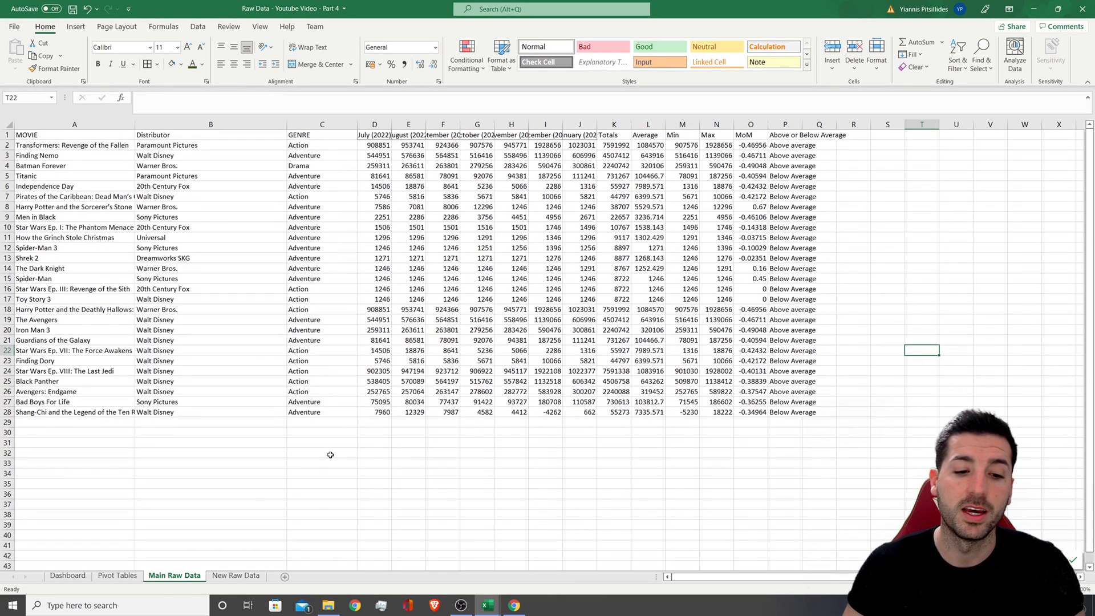
- Hide the Main Raw Data, New Raw Data and Pivot Tables sheets
{"action": "right_click", "coordinate": [200, 580]}
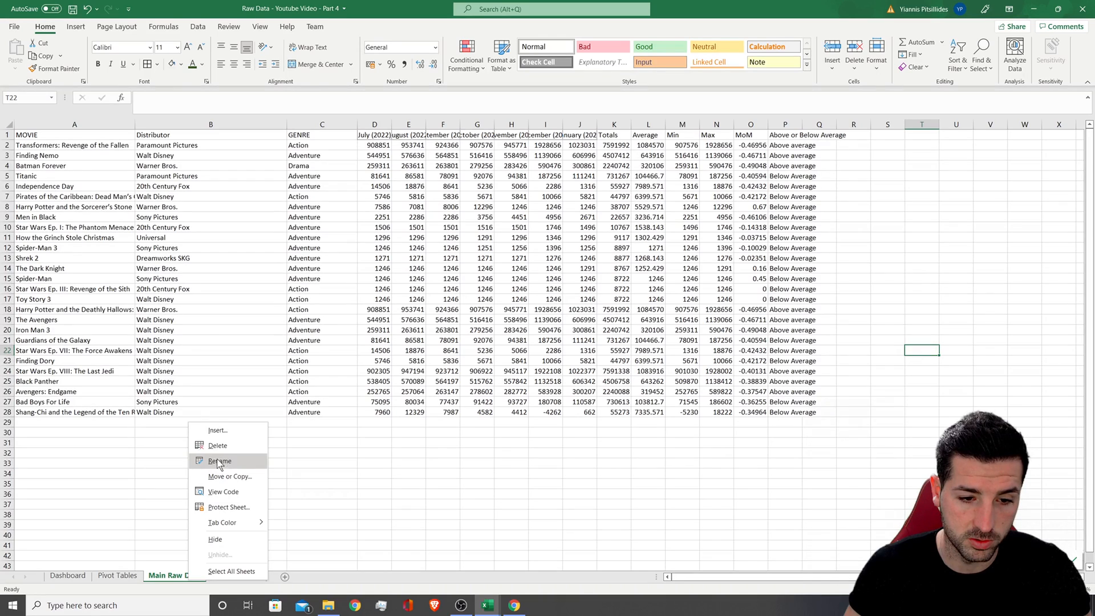
{"action": "left_click", "coordinate": [216, 539]}
{"action": "right_click", "coordinate": [175, 575]}
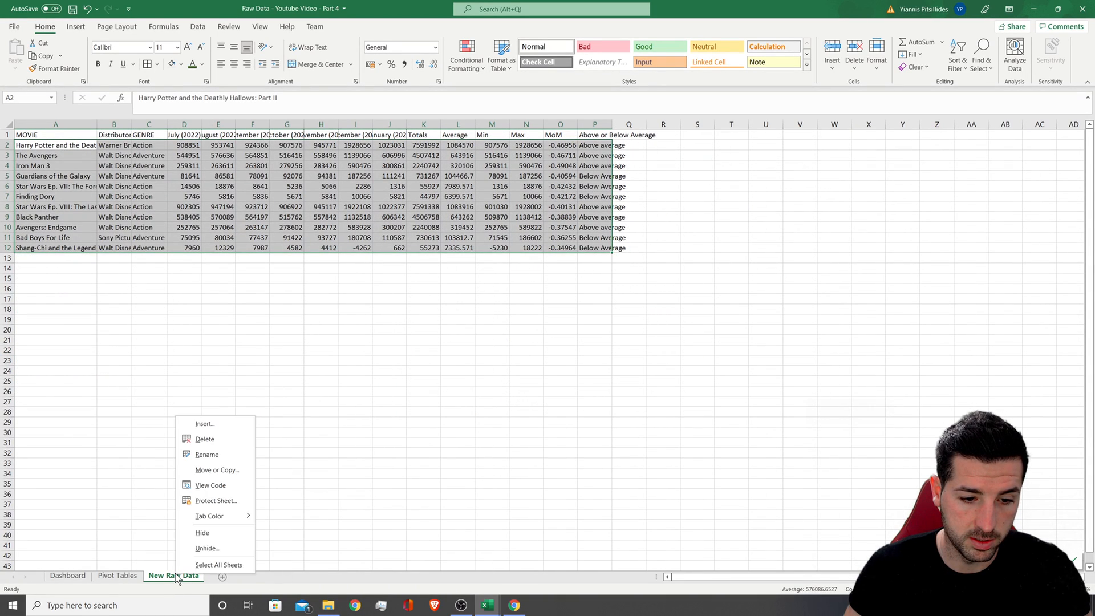
{"action": "left_click", "coordinate": [208, 535]}
{"action": "right_click", "coordinate": [119, 575]}
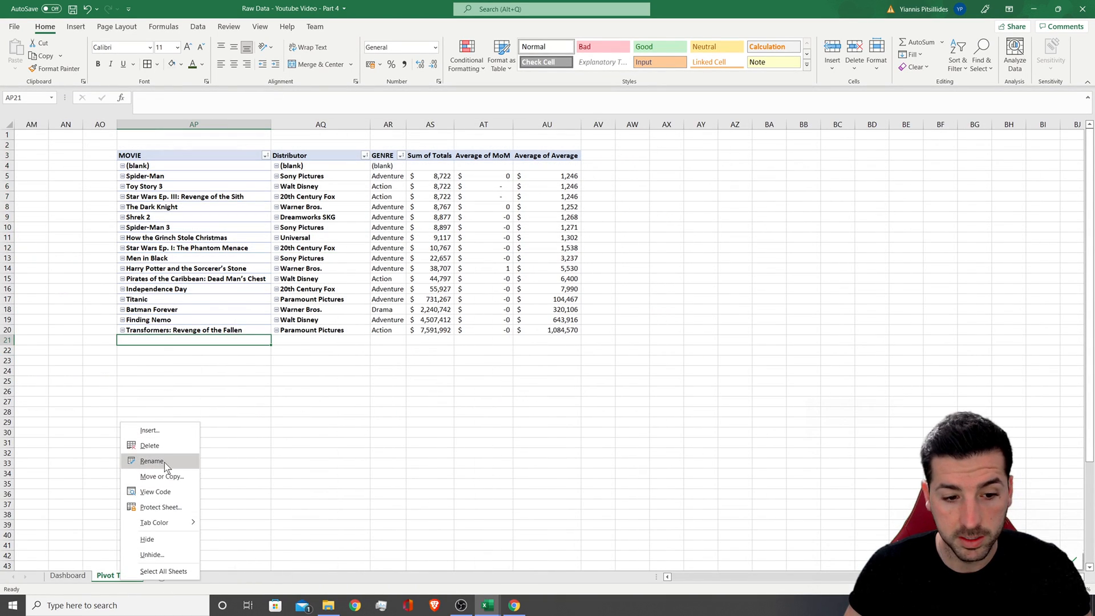
{"action": "left_click", "coordinate": [161, 536]}
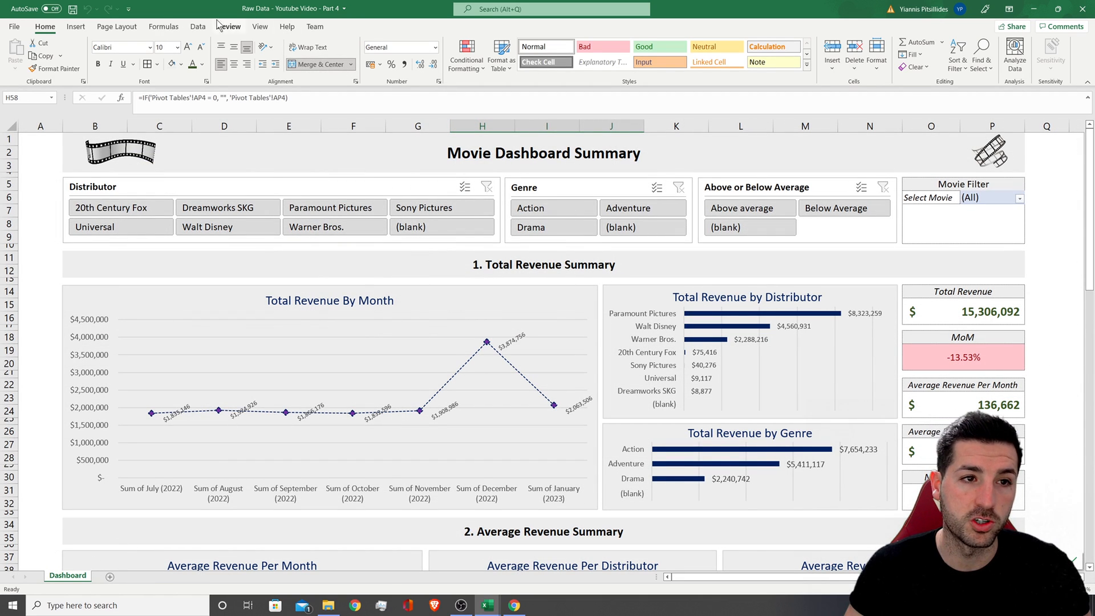
- Refresh all workbook data and review the dashboard's revenue figures, Number Of Movies and Movies Details rows
{"action": "left_click", "coordinate": [197, 26]}
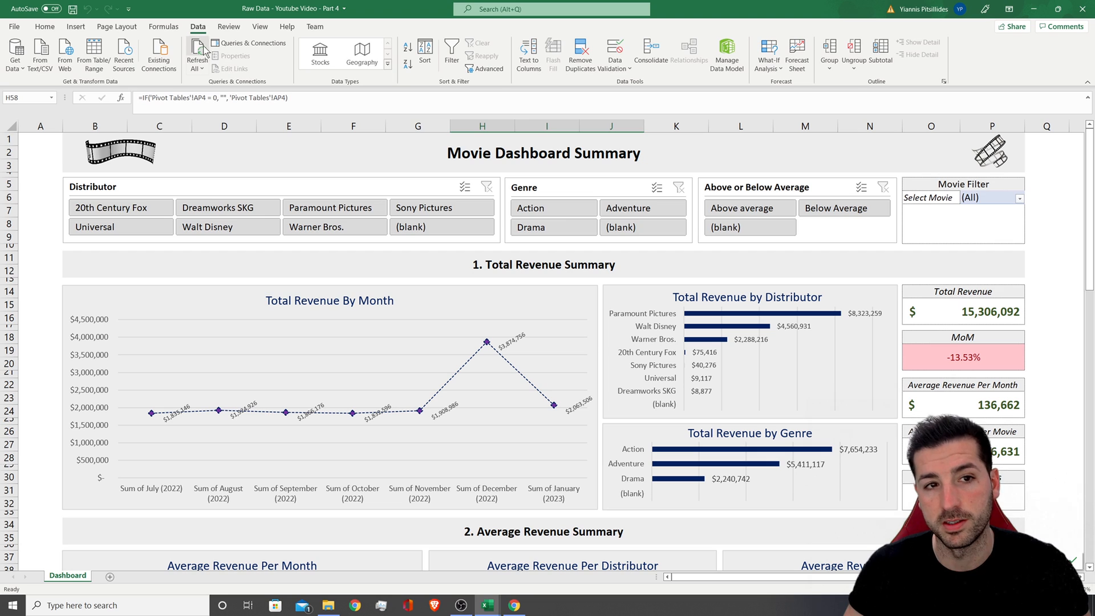
{"action": "left_click", "coordinate": [200, 51]}
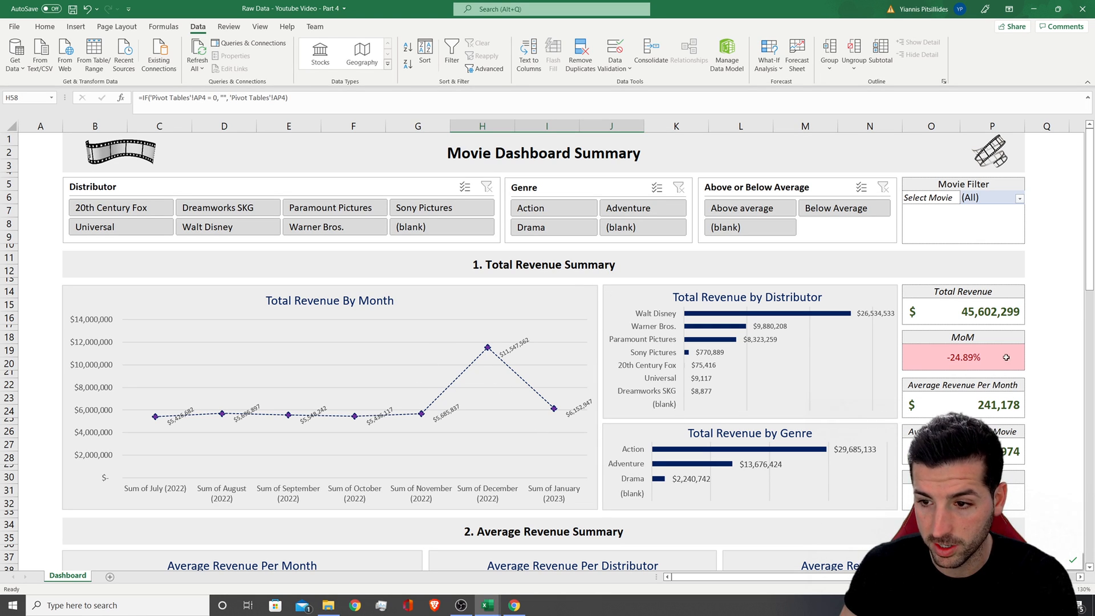
{"action": "scroll", "coordinate": [1046, 335], "scroll_direction": "down", "scroll_amount": 7}
{"action": "scroll", "coordinate": [1047, 334], "scroll_direction": "up", "scroll_amount": 2}
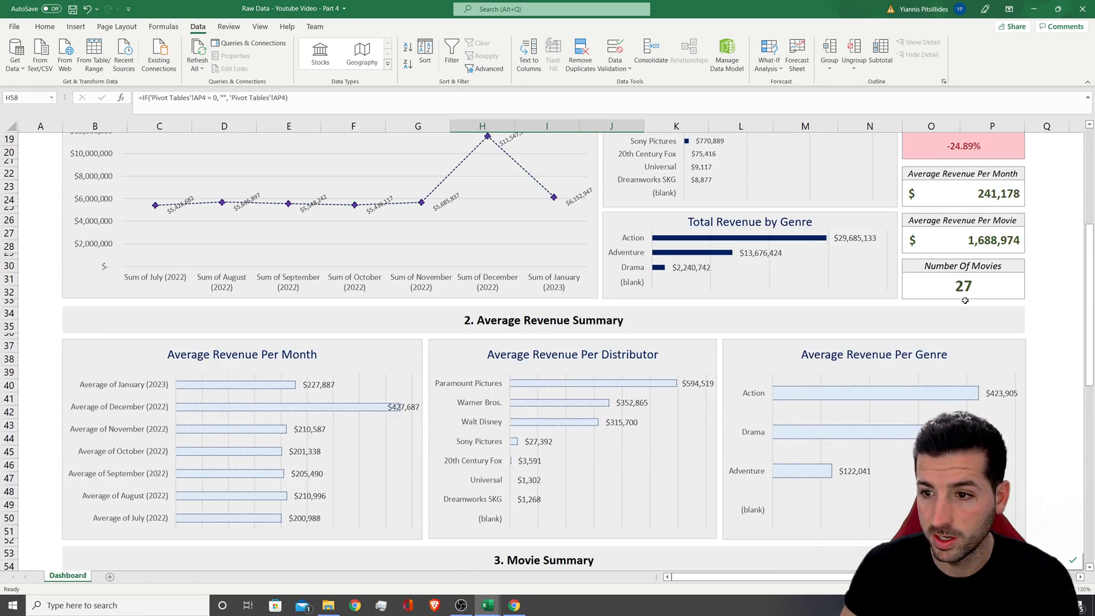
{"action": "left_click", "coordinate": [981, 285]}
{"action": "scroll", "coordinate": [1031, 319], "scroll_direction": "down", "scroll_amount": 13}
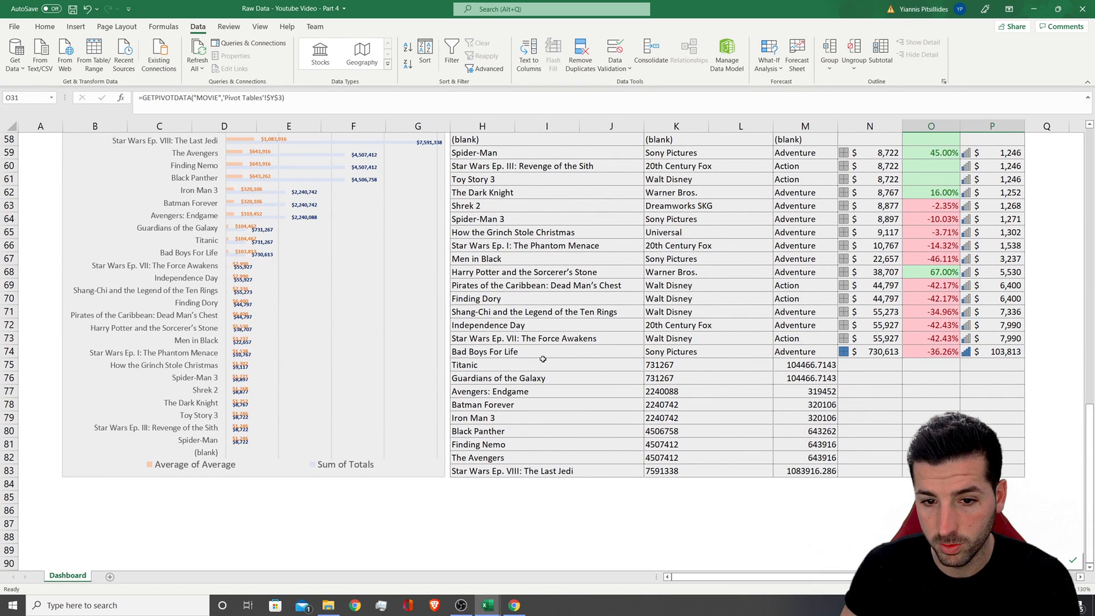
- Fill the Movies Details formulas and formatting in N74:P74 down to row 83
{"action": "left_click_drag", "start_coordinate": [543, 358], "coordinate": [820, 456]}
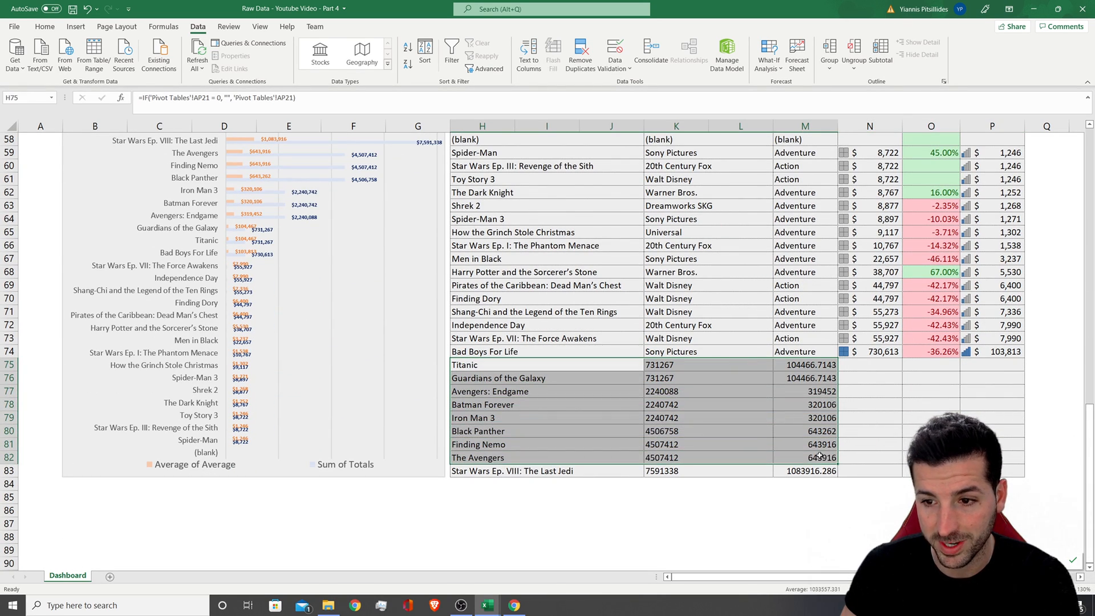
{"action": "left_click", "coordinate": [860, 367]}
{"action": "left_click_drag", "start_coordinate": [930, 404], "coordinate": [1002, 402]}
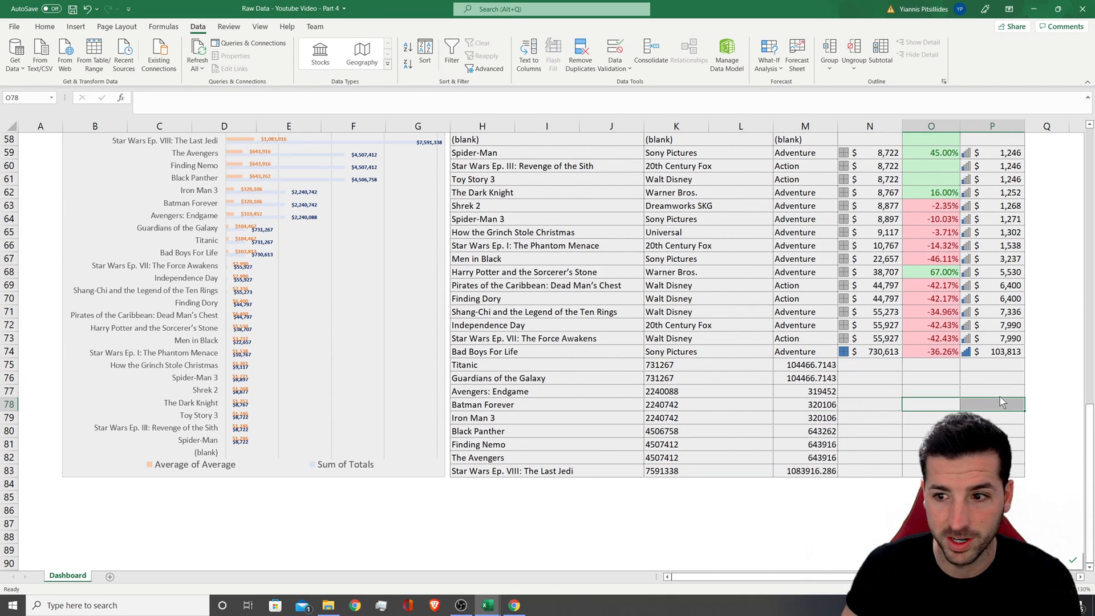
{"action": "left_click", "coordinate": [886, 353]}
{"action": "left_click", "coordinate": [935, 350]}
{"action": "left_click", "coordinate": [992, 350]}
{"action": "left_click", "coordinate": [892, 350]}
{"action": "left_click", "coordinate": [921, 403]}
{"action": "left_click", "coordinate": [881, 352]}
{"action": "left_click_drag", "start_coordinate": [879, 352], "coordinate": [1011, 472]}
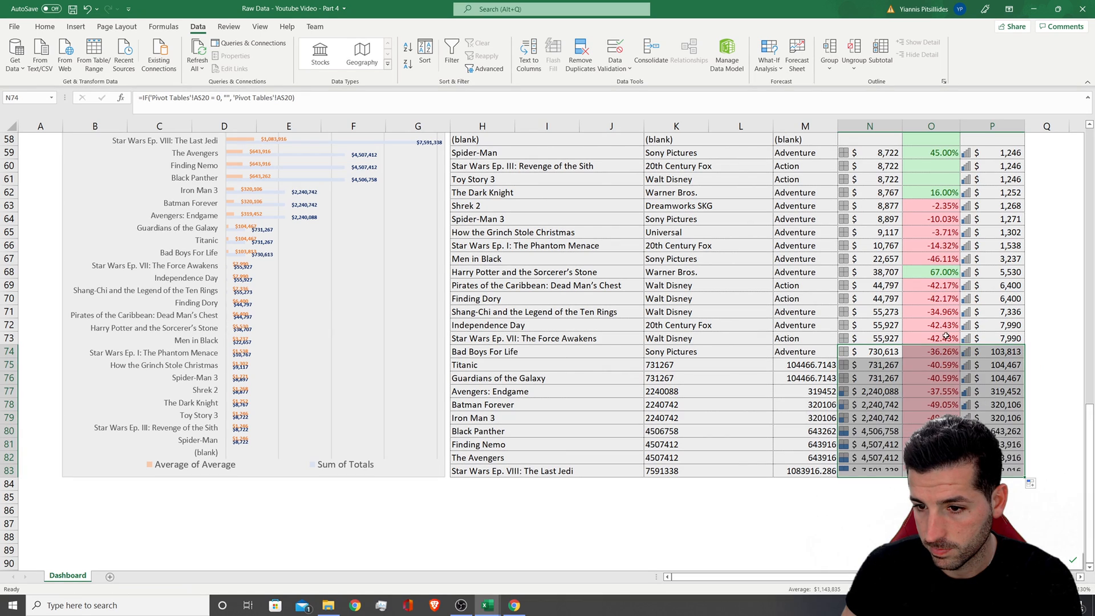
{"action": "left_click", "coordinate": [908, 403]}
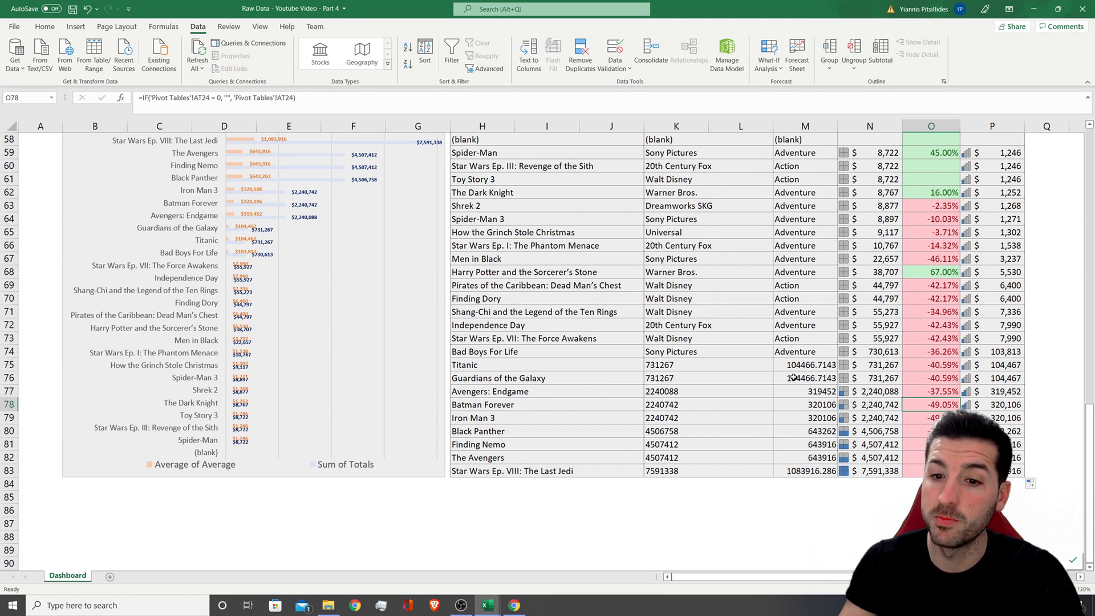
- Unhide the Pivot Tables sheet and check the movie pivot's columns against the mismatched distributor and genre entries in Movies Details
{"action": "left_click_drag", "start_coordinate": [679, 367], "coordinate": [687, 456]}
{"action": "left_click_drag", "start_coordinate": [816, 376], "coordinate": [798, 430]}
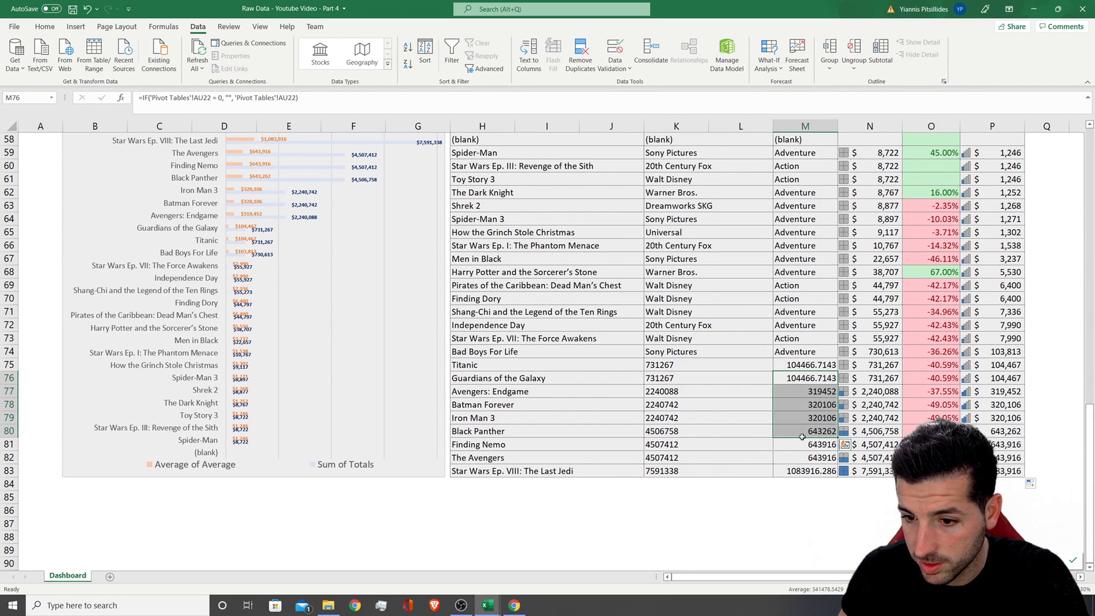
{"action": "right_click", "coordinate": [79, 577]}
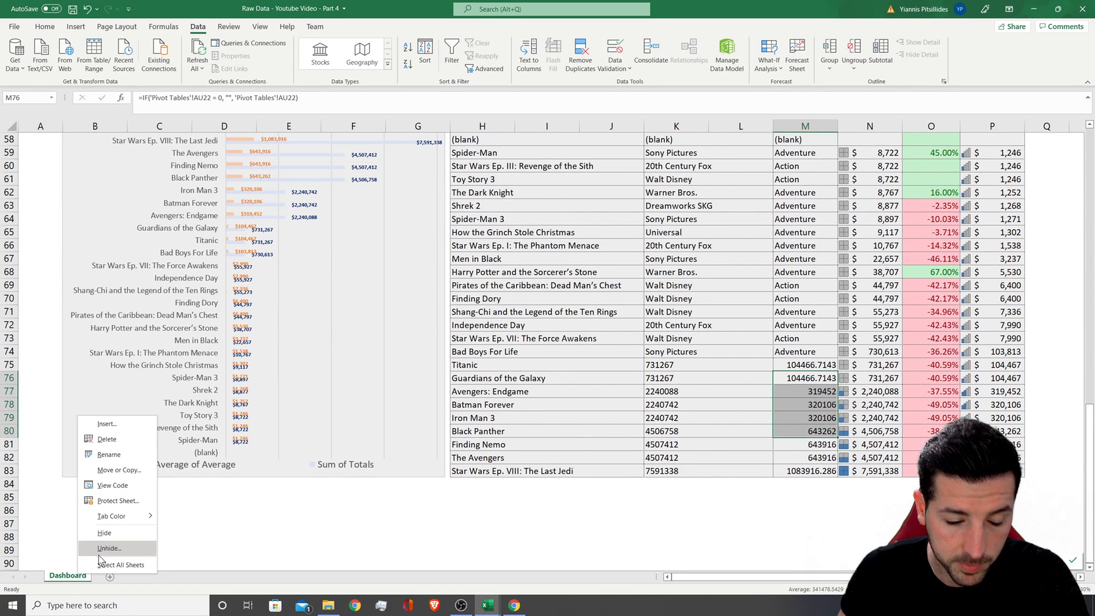
{"action": "left_click", "coordinate": [100, 558]}
{"action": "left_click", "coordinate": [121, 579]}
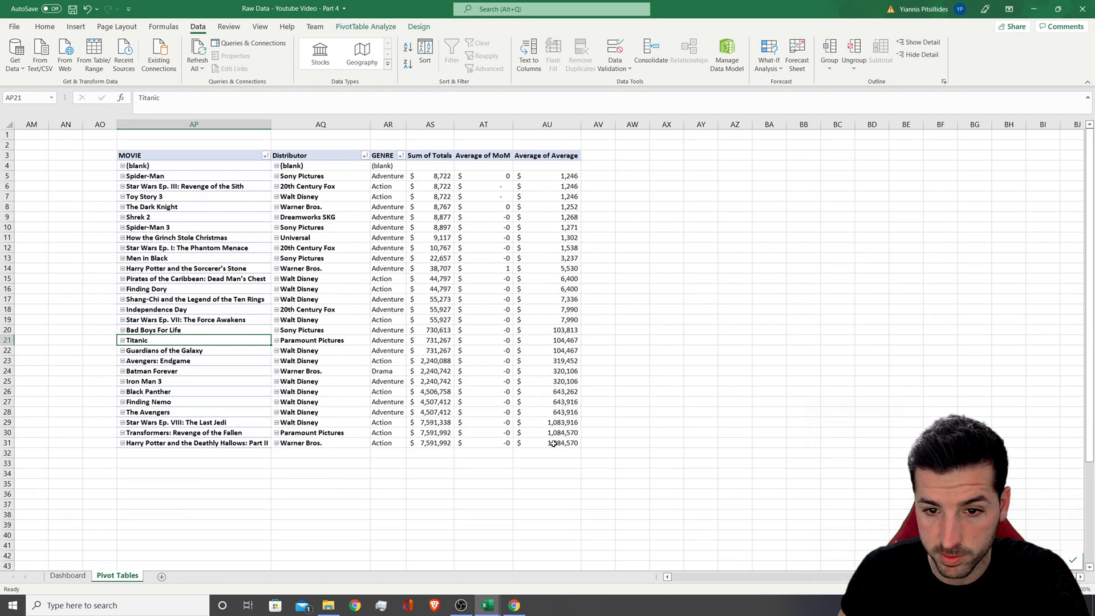
{"action": "scroll", "coordinate": [841, 566], "scroll_direction": "left", "scroll_amount": 3}
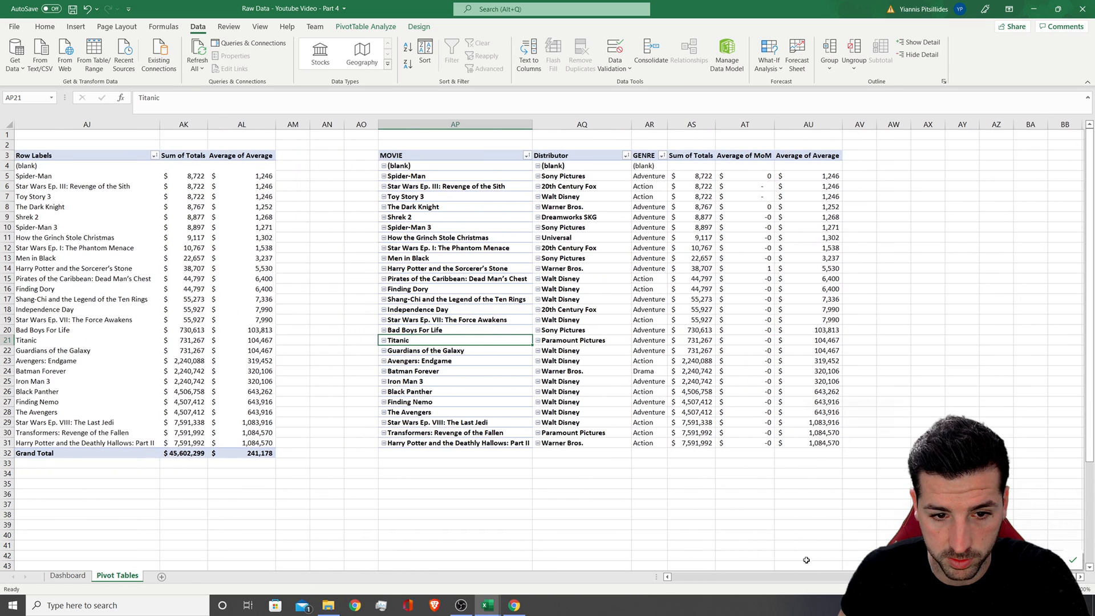
{"action": "left_click", "coordinate": [594, 401]}
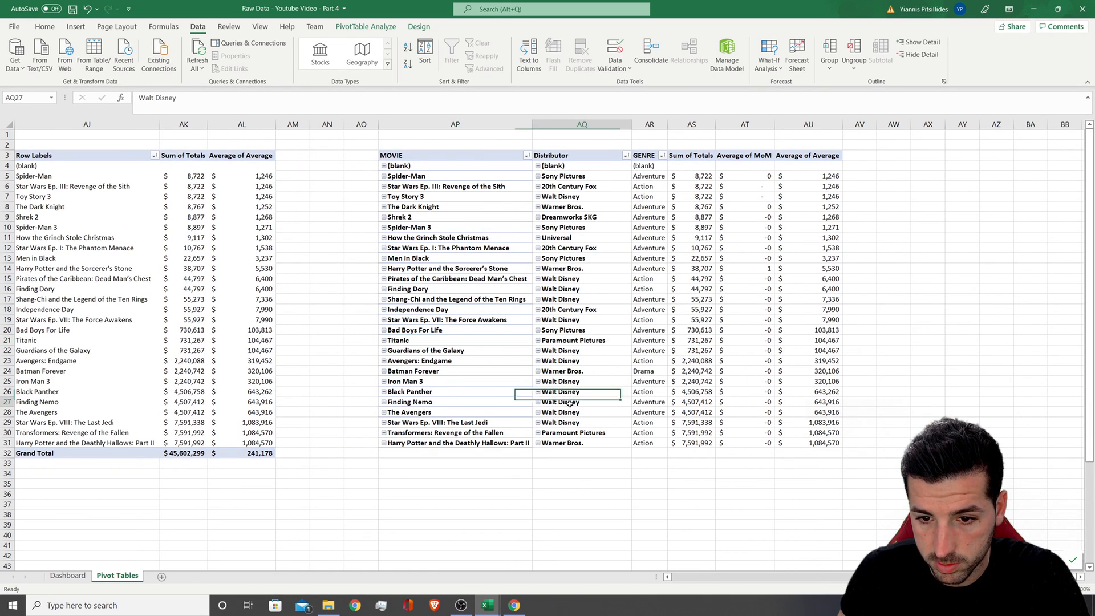
{"action": "left_click", "coordinate": [696, 394]}
{"action": "left_click", "coordinate": [743, 391]}
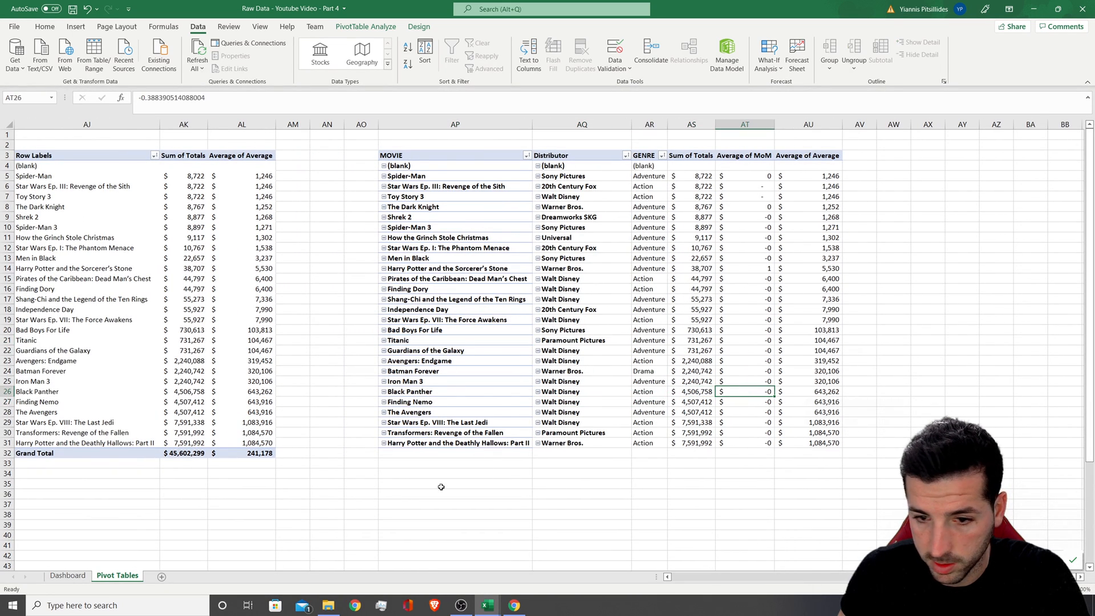
- Compare the Dashboard formulas in M74 and M75, and try to fill K74:M74 down to row 83
{"action": "left_click", "coordinate": [67, 575]}
{"action": "left_click", "coordinate": [795, 365]}
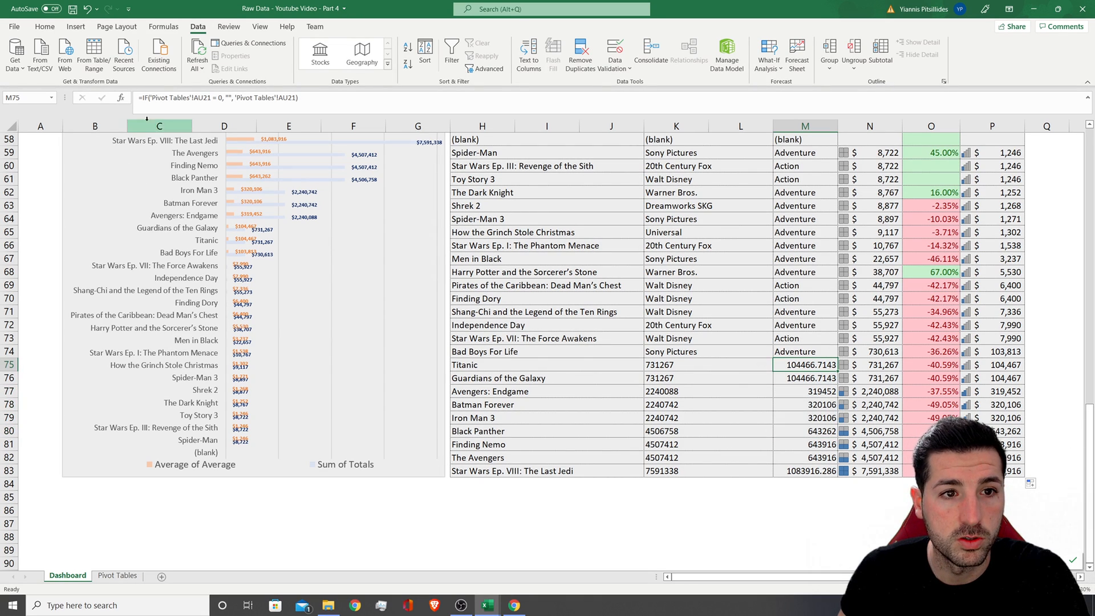
{"action": "left_click", "coordinate": [806, 352]}
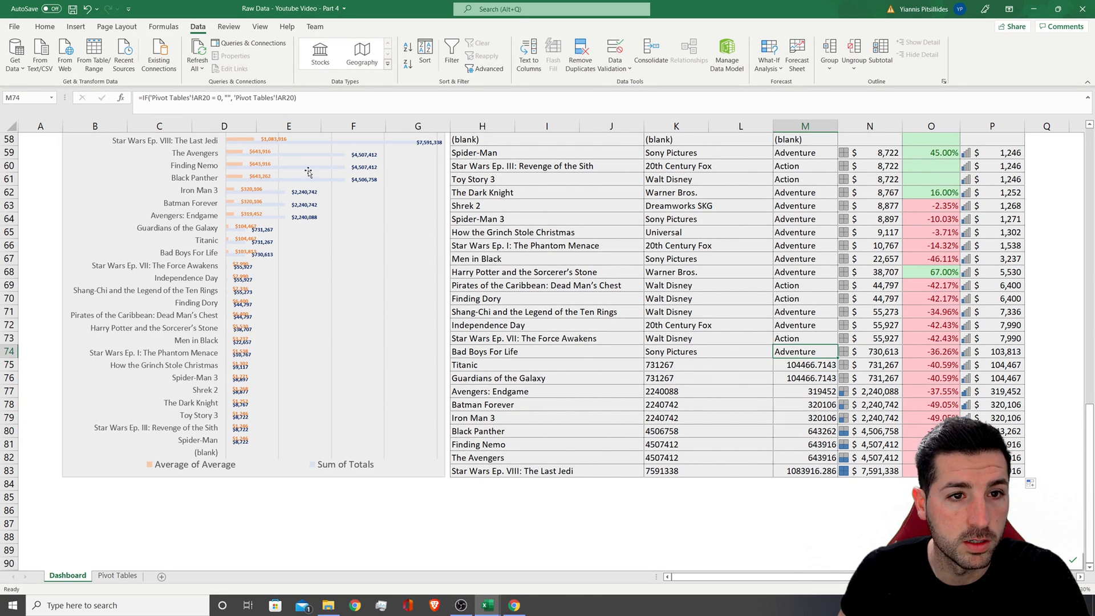
{"action": "left_click_drag", "start_coordinate": [690, 349], "coordinate": [836, 473]}
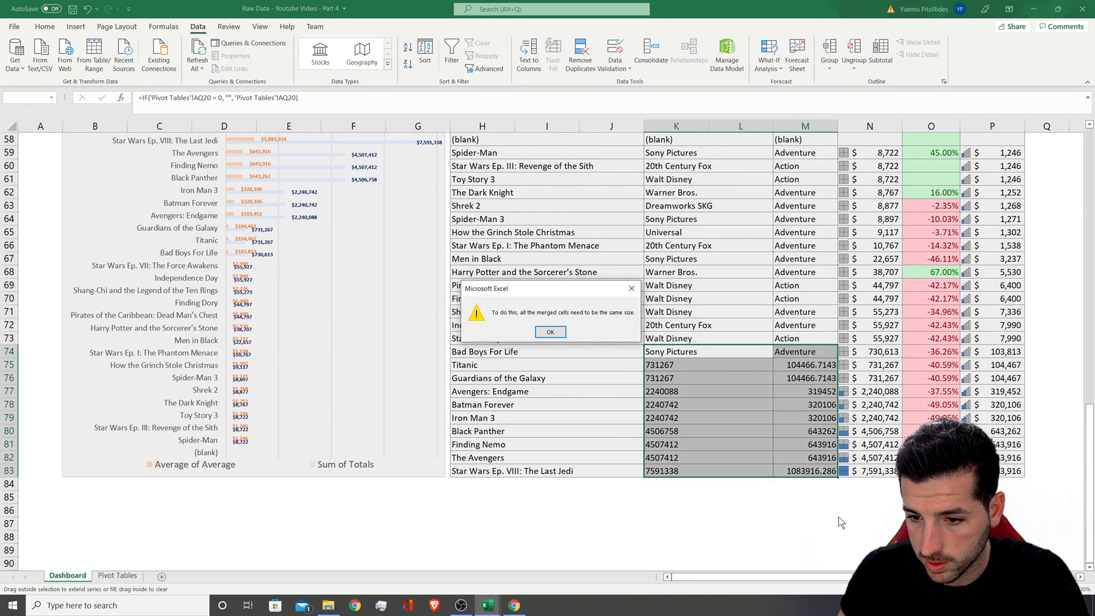
{"action": "left_click", "coordinate": [551, 333]}
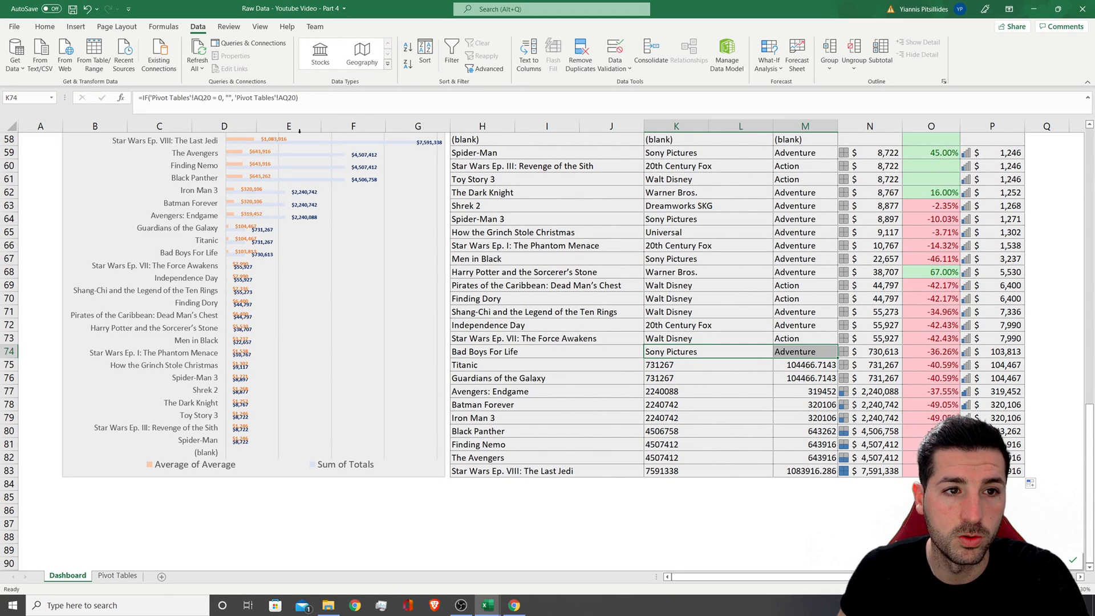
- Unmerge the cells in K74:M83 and fill the distributor and genre formulas from row 74 down to row 83
{"action": "left_click_drag", "start_coordinate": [671, 351], "coordinate": [799, 471]}
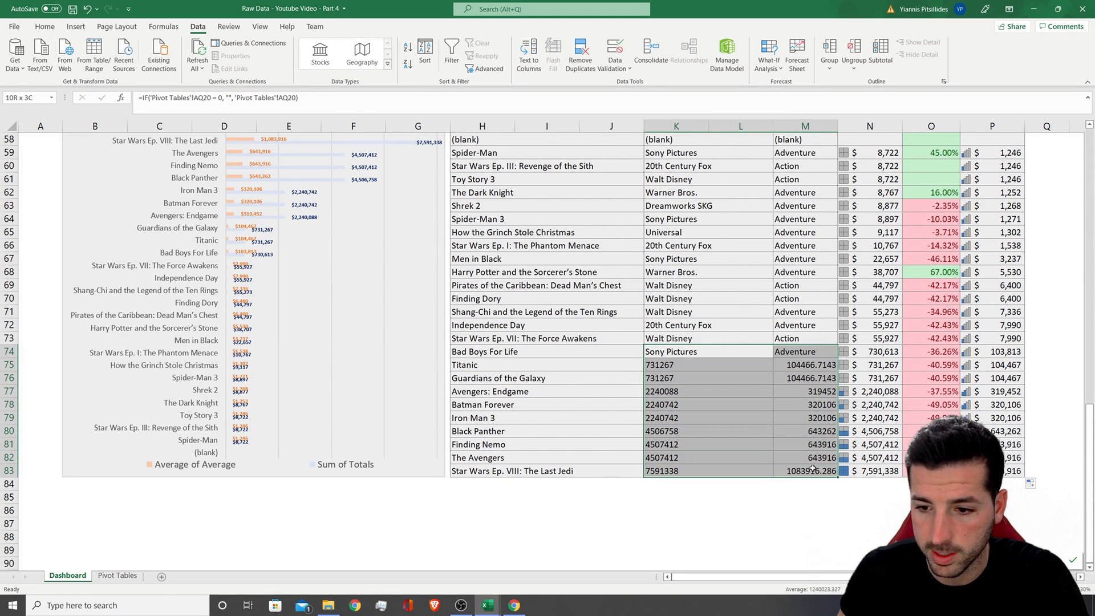
{"action": "left_click", "coordinate": [46, 27]}
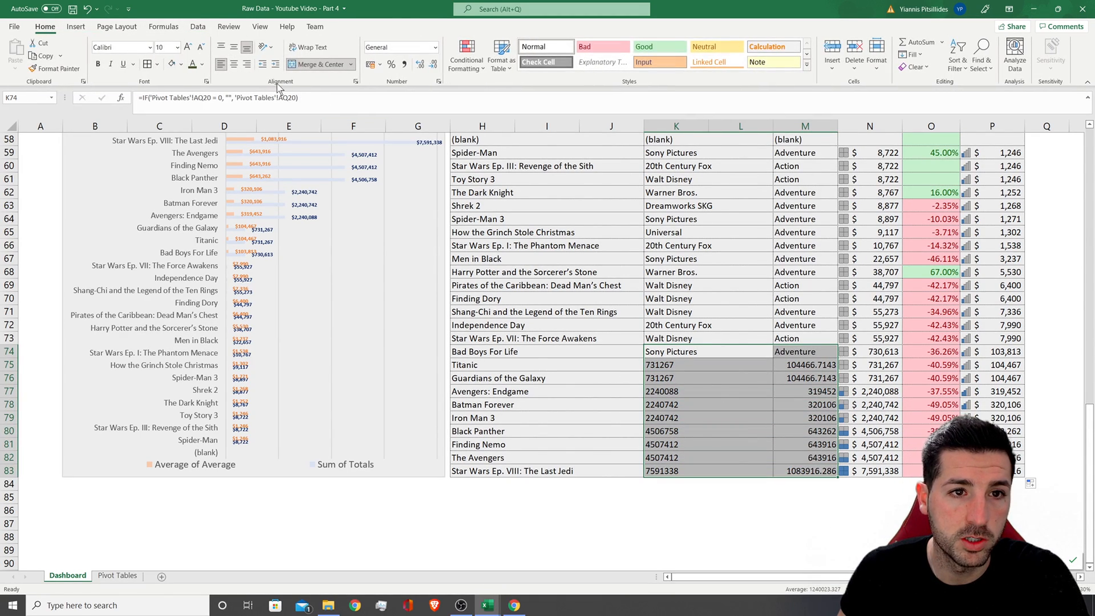
{"action": "left_click", "coordinate": [321, 65]}
{"action": "left_click", "coordinate": [741, 417]}
{"action": "left_click_drag", "start_coordinate": [666, 349], "coordinate": [830, 471]}
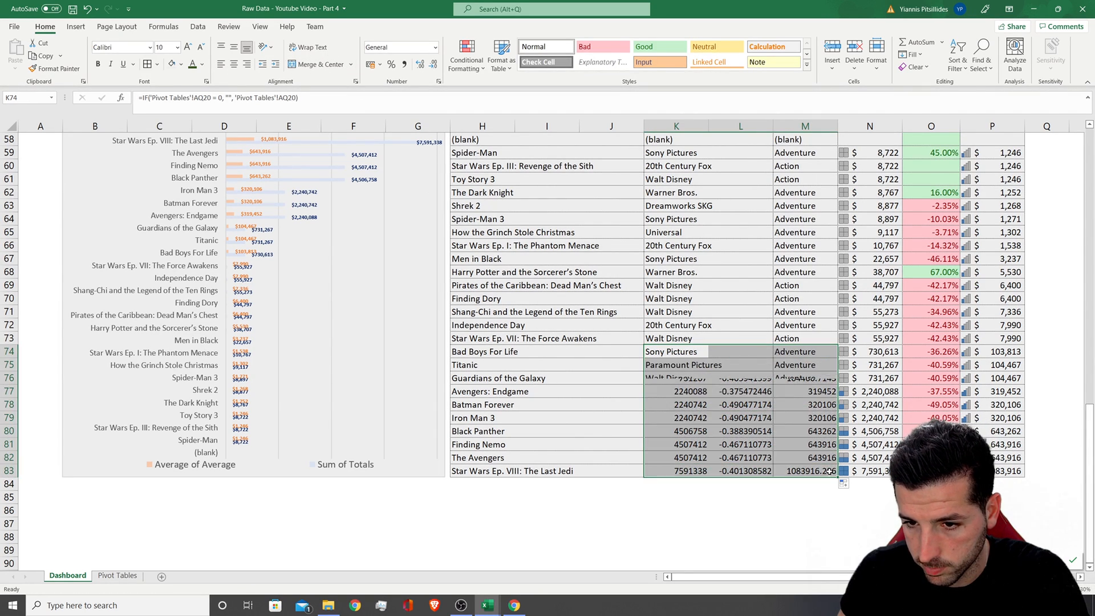
- Copy the formatting of the distributor and genre cells in K73:M73 onto K74:M83 in the Movies Details table
{"action": "left_click", "coordinate": [695, 337]}
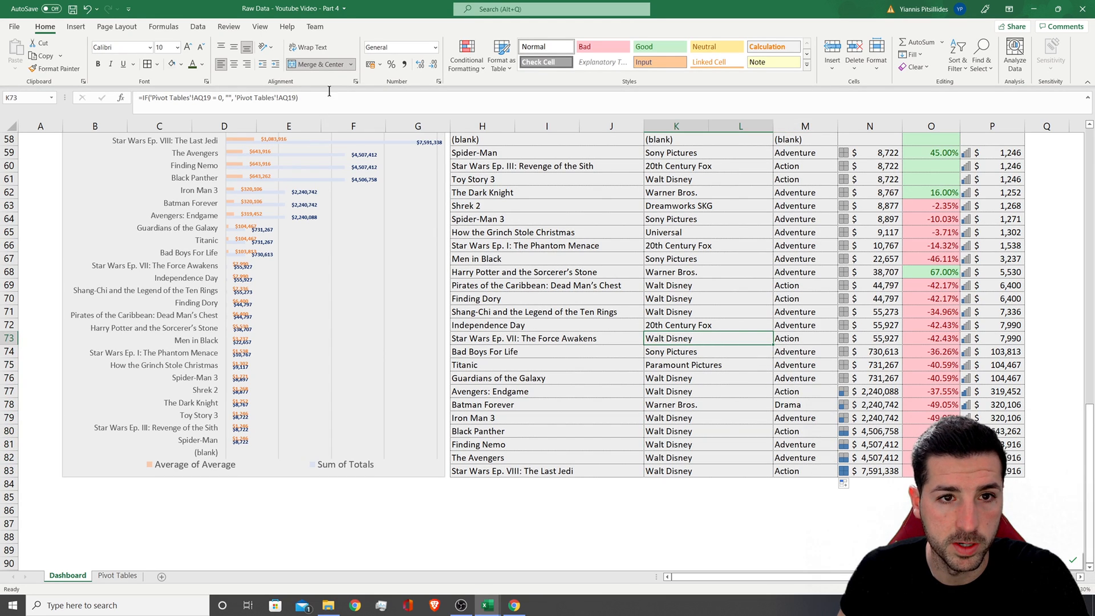
{"action": "left_click", "coordinate": [729, 328]}
{"action": "left_click", "coordinate": [713, 297]}
{"action": "left_click", "coordinate": [710, 273]}
{"action": "left_click", "coordinate": [707, 325]}
{"action": "left_click", "coordinate": [706, 340]}
{"action": "left_click", "coordinate": [708, 355]}
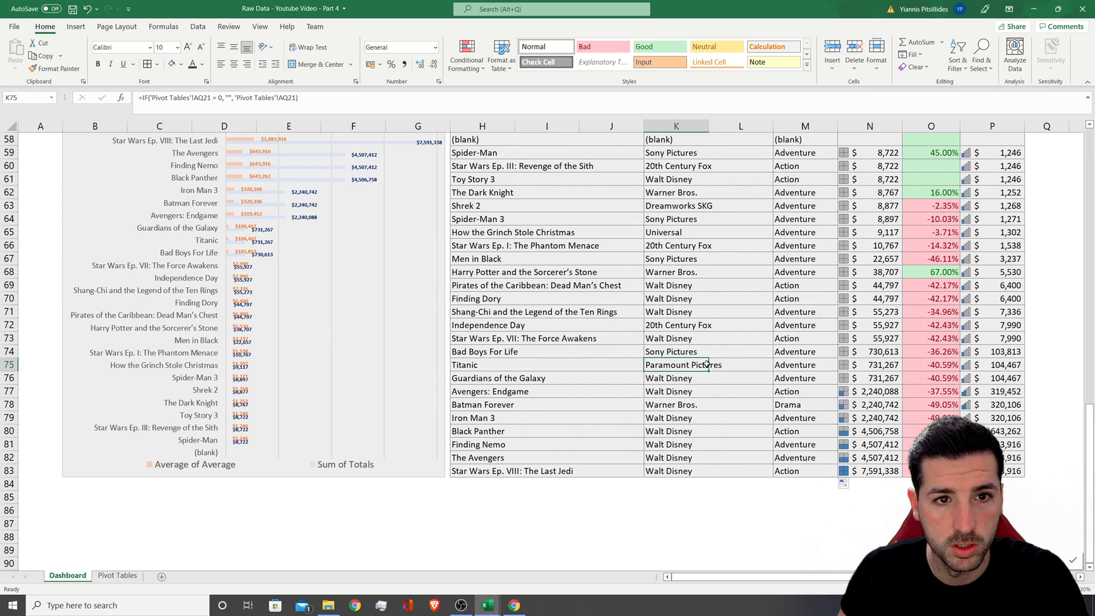
{"action": "left_click", "coordinate": [707, 336]}
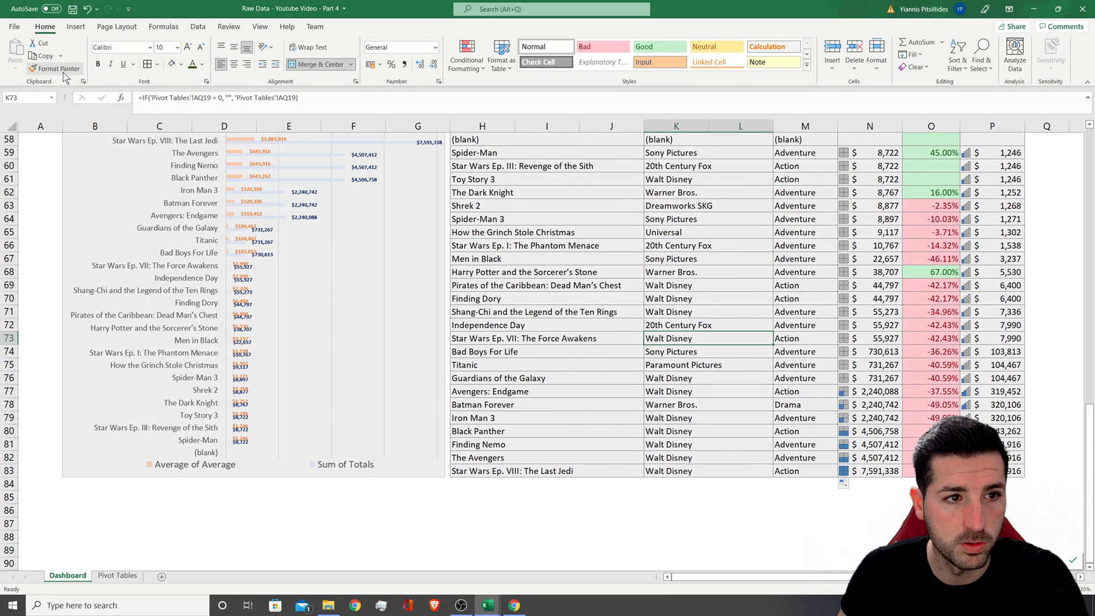
{"action": "left_click_drag", "start_coordinate": [732, 338], "coordinate": [798, 338]}
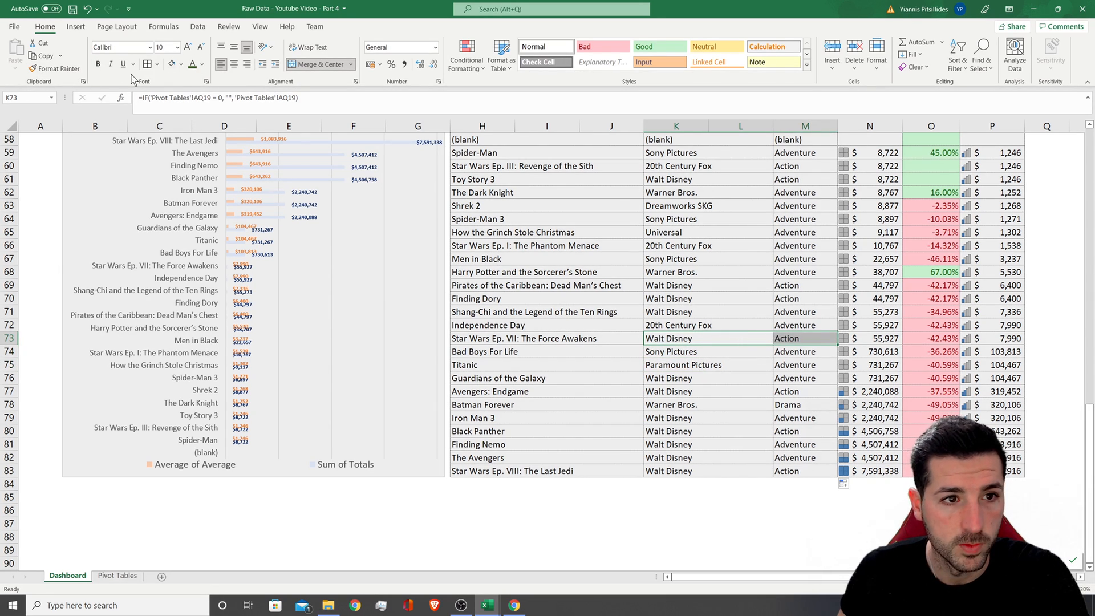
{"action": "left_click", "coordinate": [60, 67]}
{"action": "mouse_move", "coordinate": [676, 351]}
{"action": "left_mouse_down"}
{"action": "mouse_move", "coordinate": [795, 391]}
{"action": "mouse_move", "coordinate": [793, 468]}
{"action": "left_mouse_up"}
{"action": "left_click", "coordinate": [644, 416]}
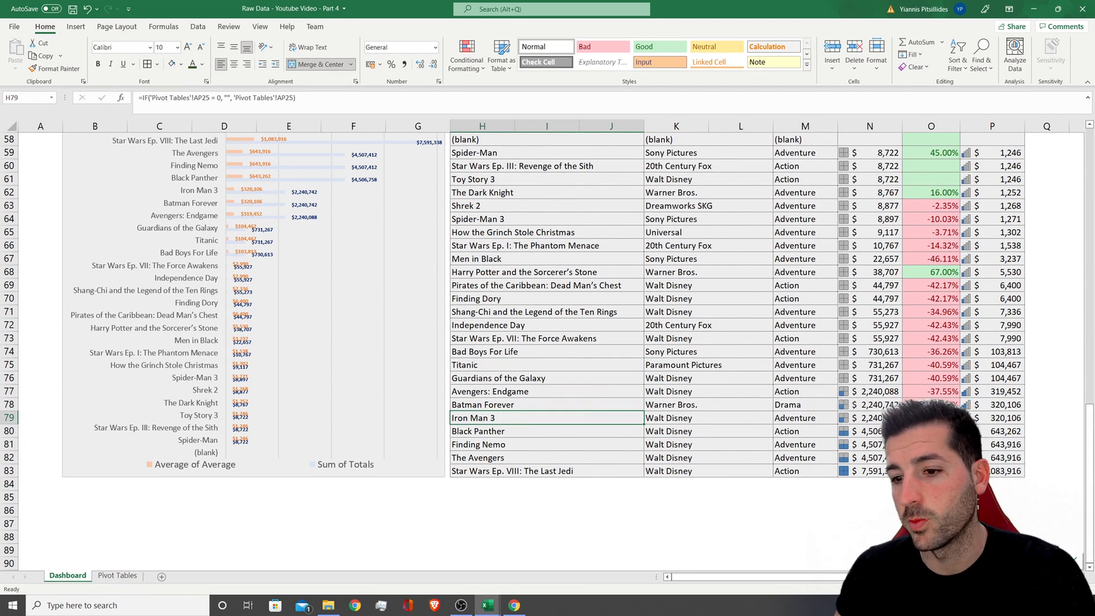
- Filter the dashboard by the distributor Sony Pictures, check the Movies Details table, and clear the distributor filter
{"action": "scroll", "coordinate": [825, 412], "scroll_direction": "up", "scroll_amount": 3}
{"action": "scroll", "coordinate": [825, 412], "scroll_direction": "up", "scroll_amount": 5}
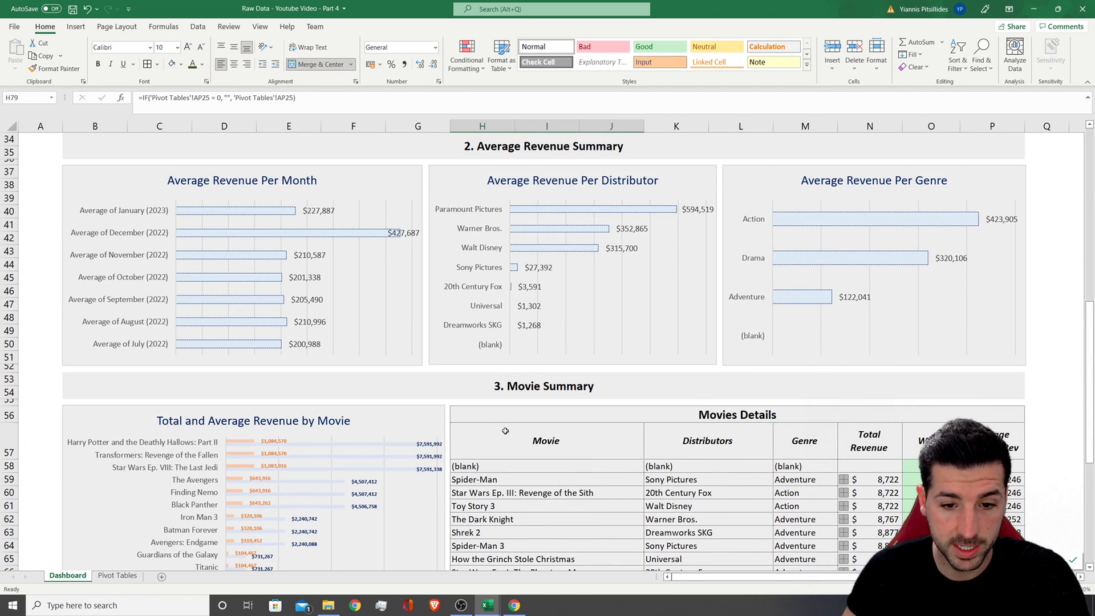
{"action": "scroll", "coordinate": [511, 436], "scroll_direction": "up", "scroll_amount": 9}
{"action": "scroll", "coordinate": [510, 436], "scroll_direction": "up", "scroll_amount": 2}
{"action": "left_click", "coordinate": [425, 207]}
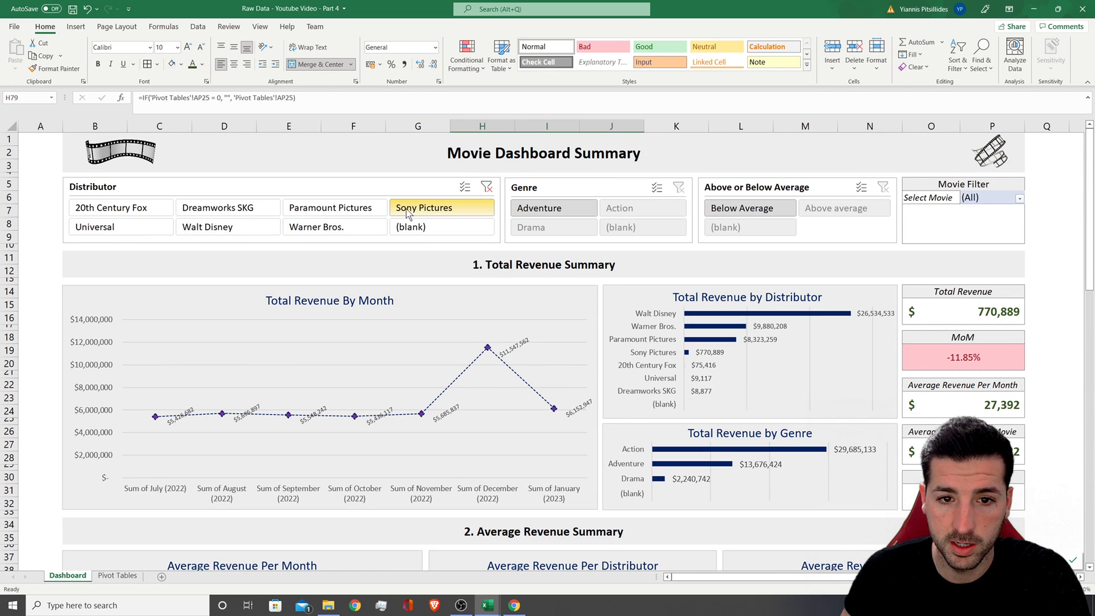
{"action": "scroll", "coordinate": [609, 430], "scroll_direction": "down", "scroll_amount": 13}
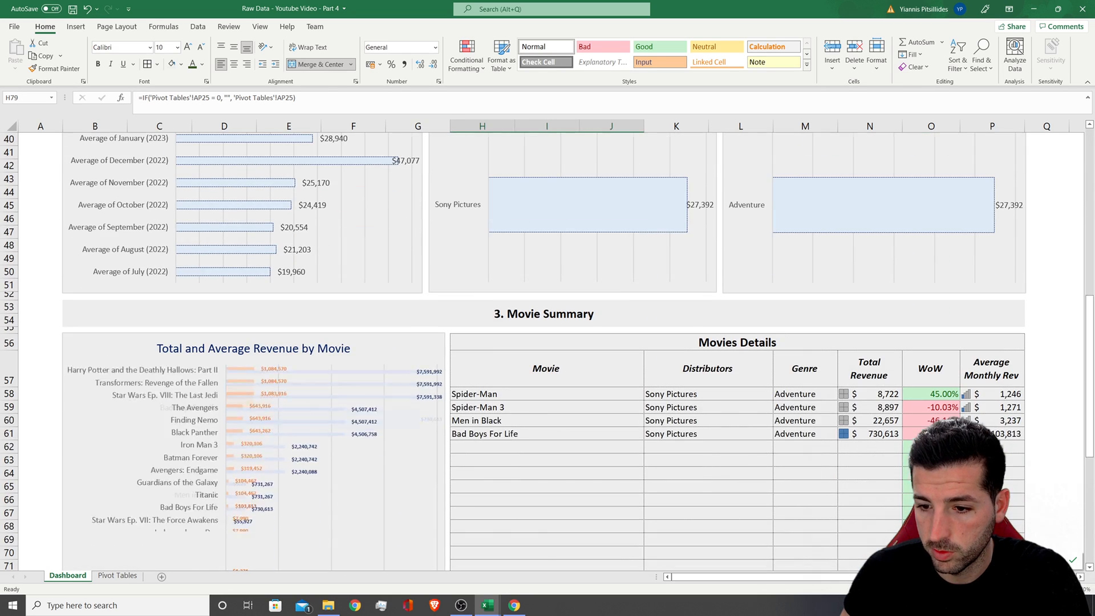
{"action": "scroll", "coordinate": [649, 450], "scroll_direction": "up", "scroll_amount": 13}
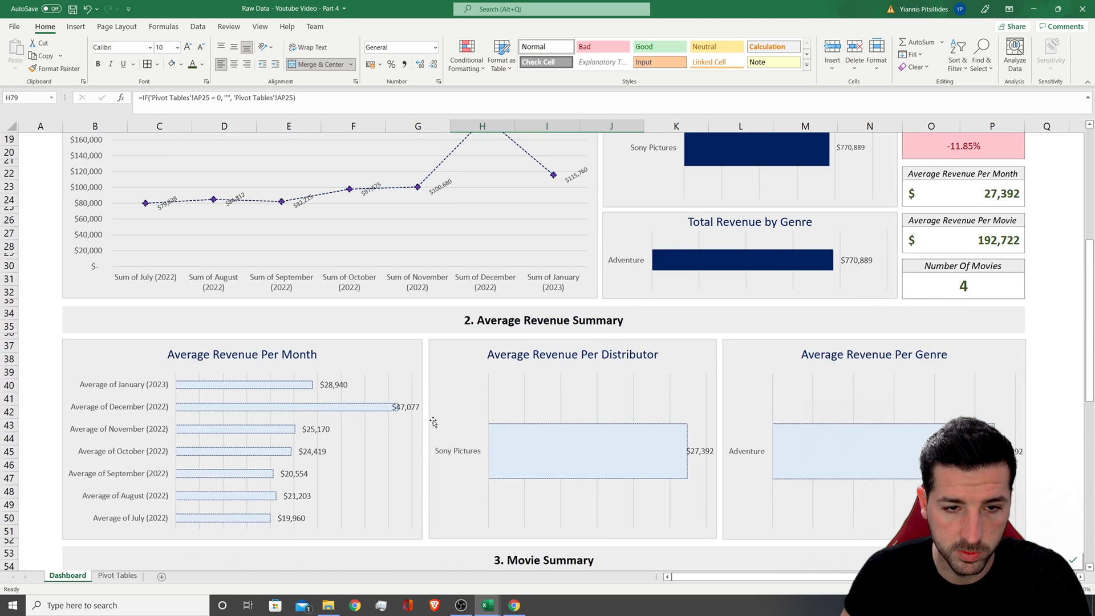
{"action": "left_click", "coordinate": [486, 191]}
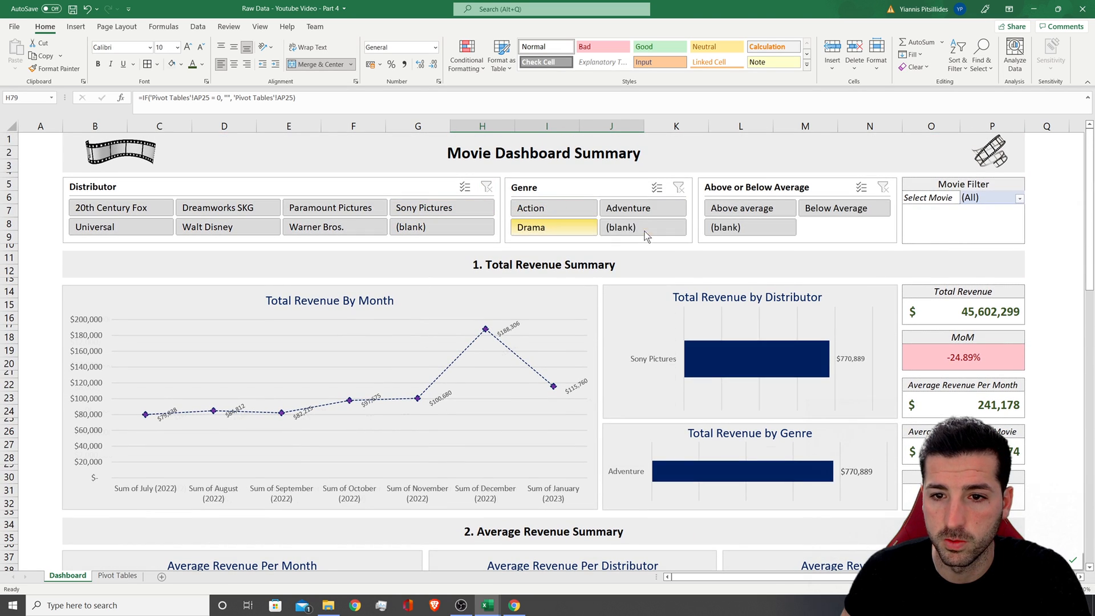
- Filter the dashboard by the genre Drama and by Adventure, check the charts and Movies Details rows, and clear the genre filter
{"action": "left_click", "coordinate": [568, 234]}
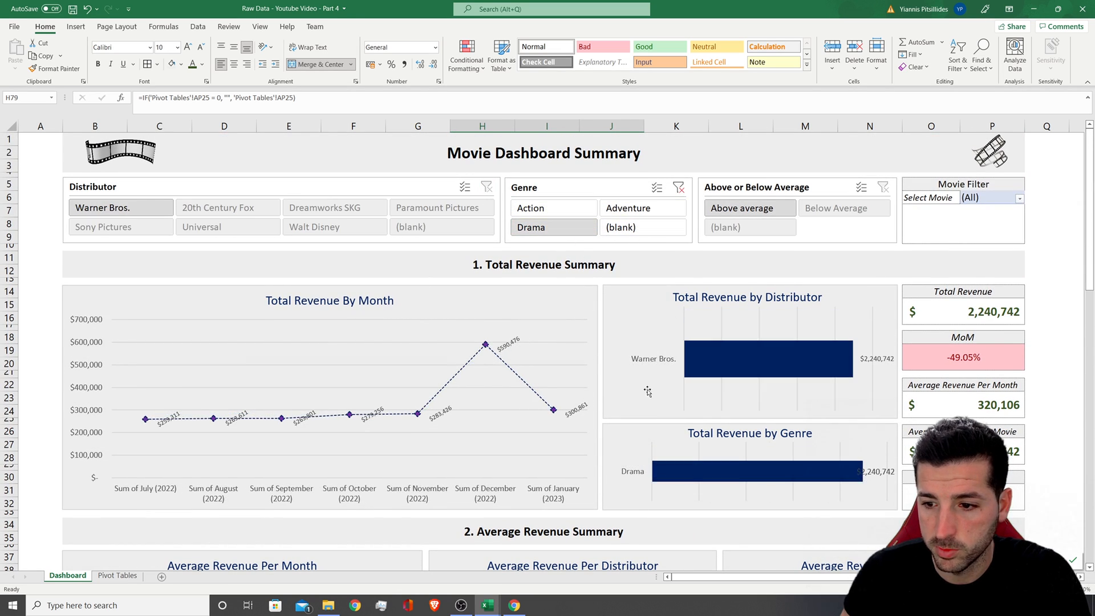
{"action": "left_click", "coordinate": [664, 215]}
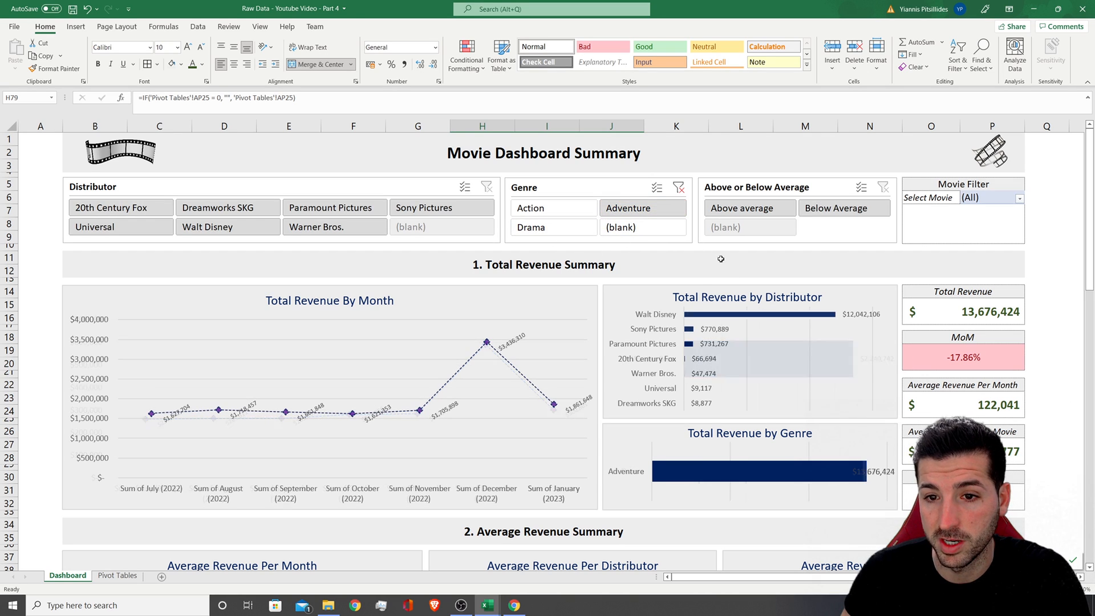
{"action": "scroll", "coordinate": [1026, 461], "scroll_direction": "down", "scroll_amount": 16}
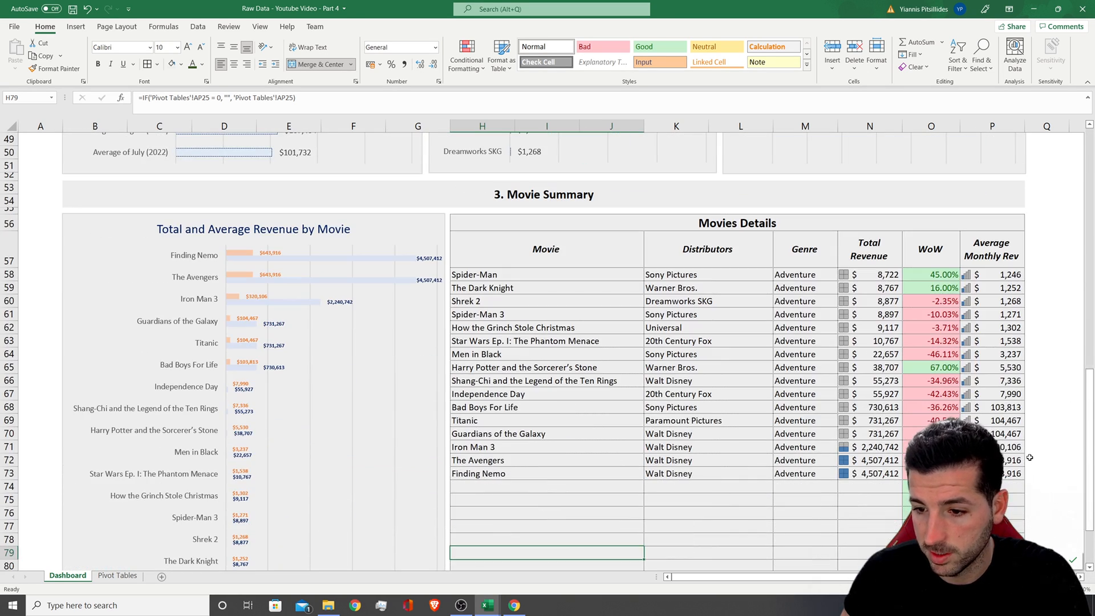
{"action": "scroll", "coordinate": [806, 470], "scroll_direction": "down", "scroll_amount": 3}
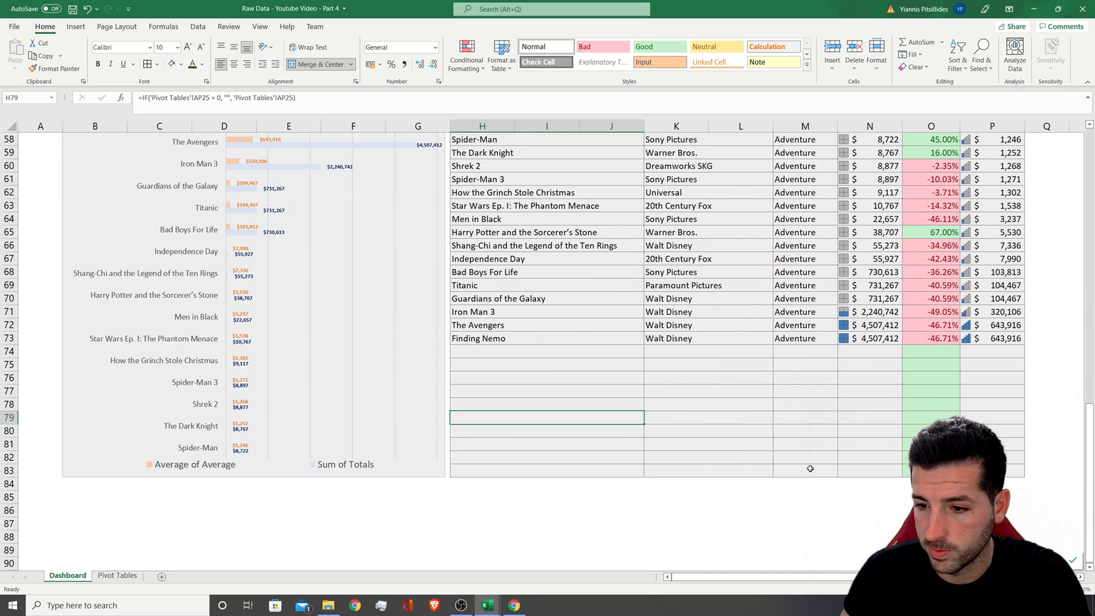
{"action": "scroll", "coordinate": [759, 382], "scroll_direction": "up", "scroll_amount": 10}
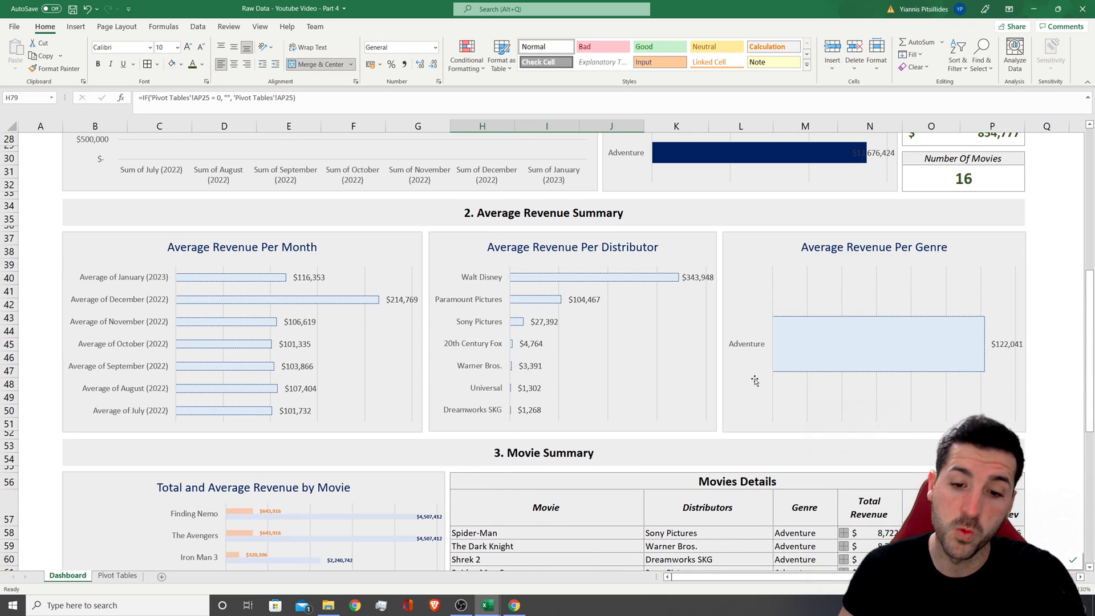
{"action": "scroll", "coordinate": [754, 380], "scroll_direction": "up", "scroll_amount": 9}
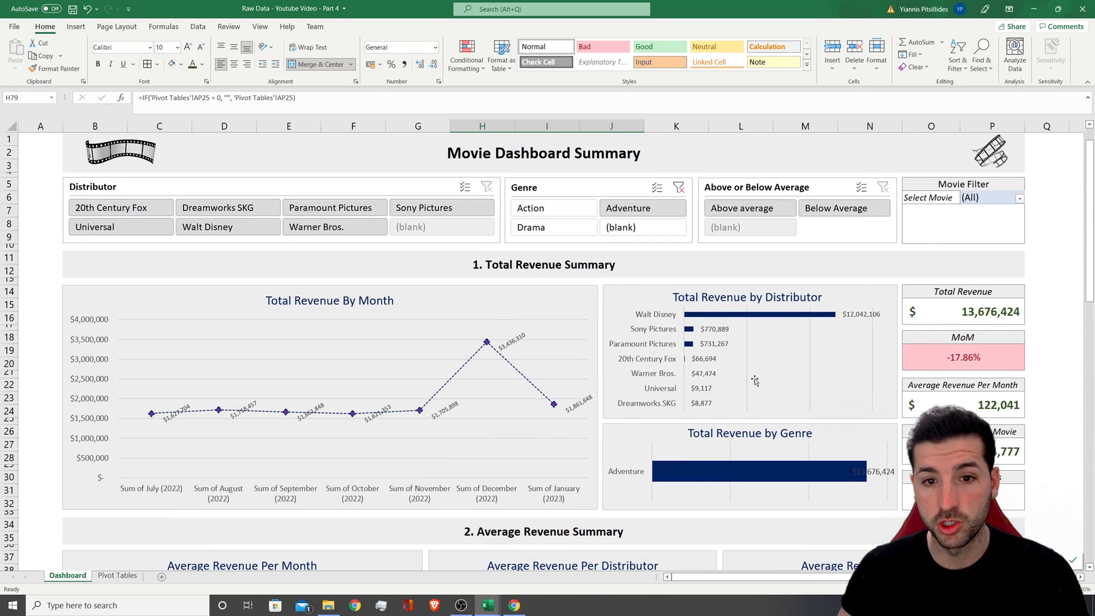
{"action": "left_click", "coordinate": [678, 188]}
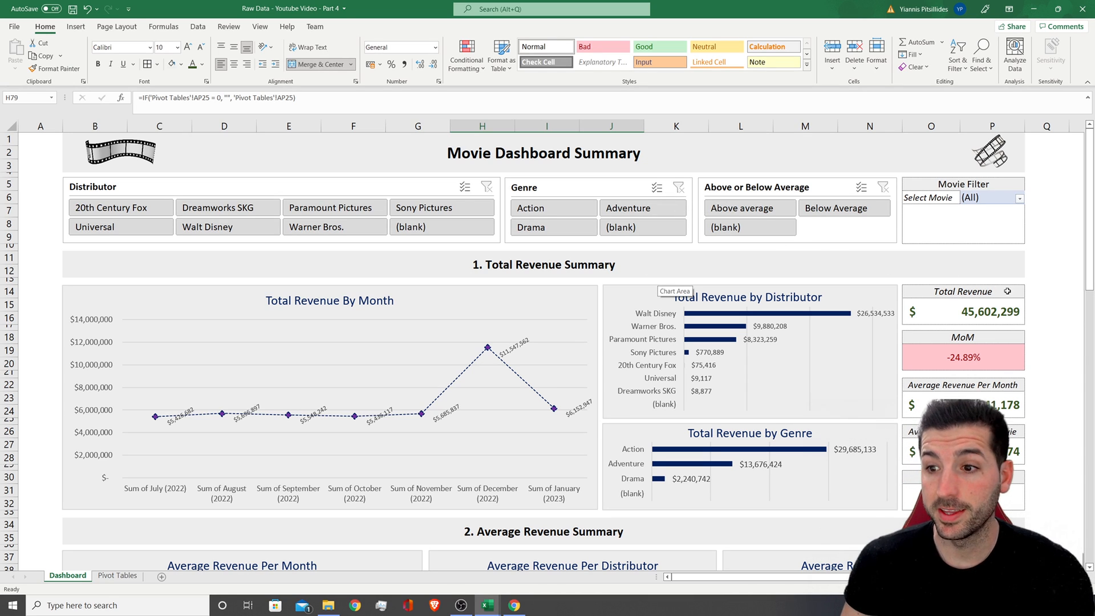
{"action": "left_click", "coordinate": [1031, 275]}
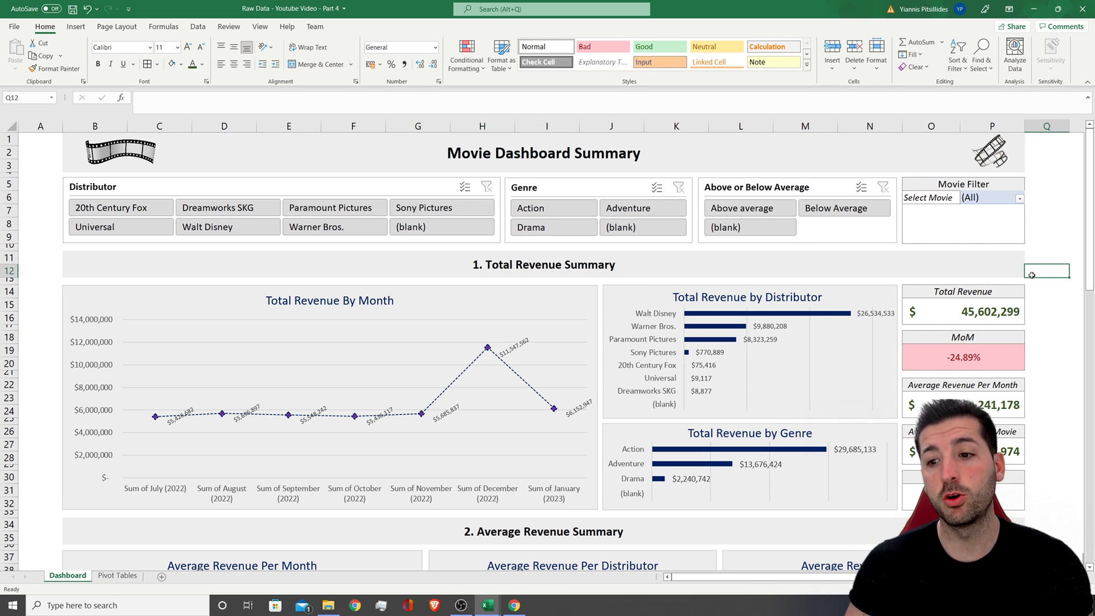
{"action": "scroll", "coordinate": [1032, 273], "scroll_direction": "down", "scroll_amount": 13}
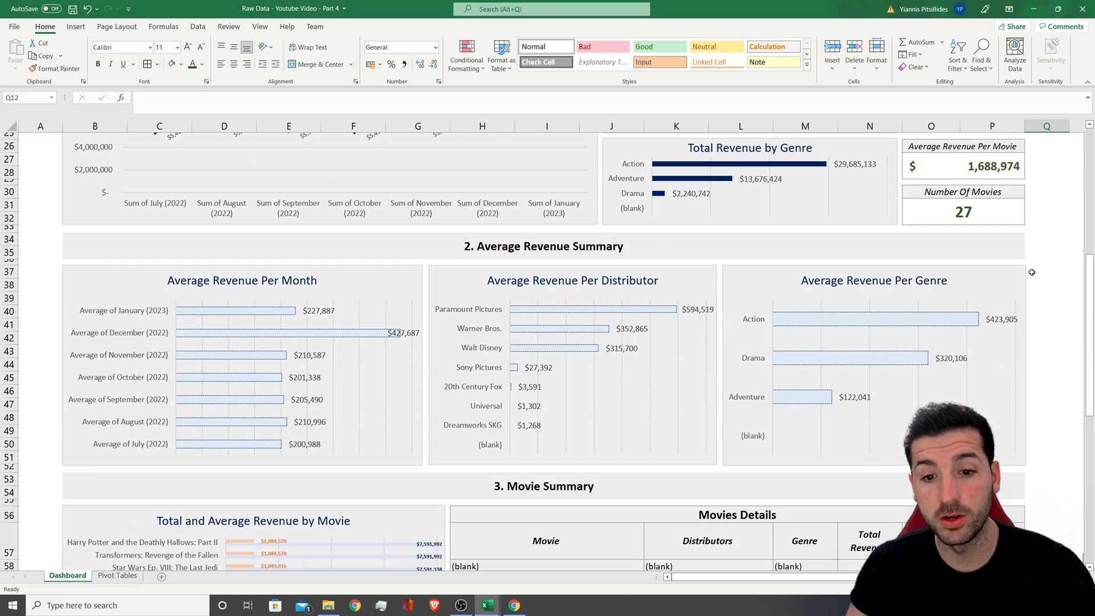
{"action": "scroll", "coordinate": [1031, 272], "scroll_direction": "down", "scroll_amount": 4}
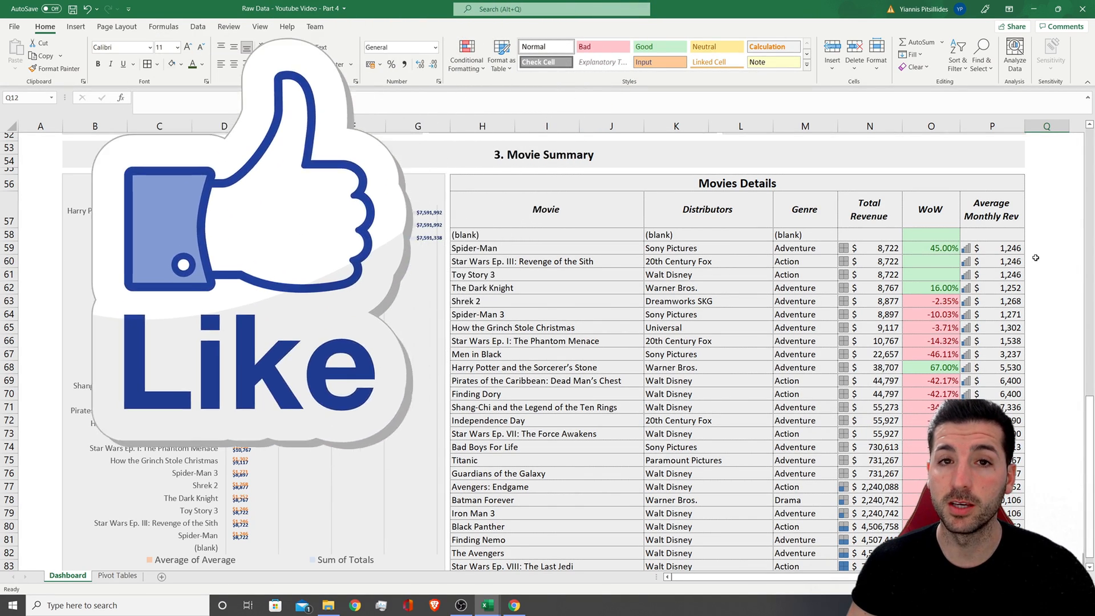
{"action": "scroll", "coordinate": [1035, 258], "scroll_direction": "up", "scroll_amount": 11}
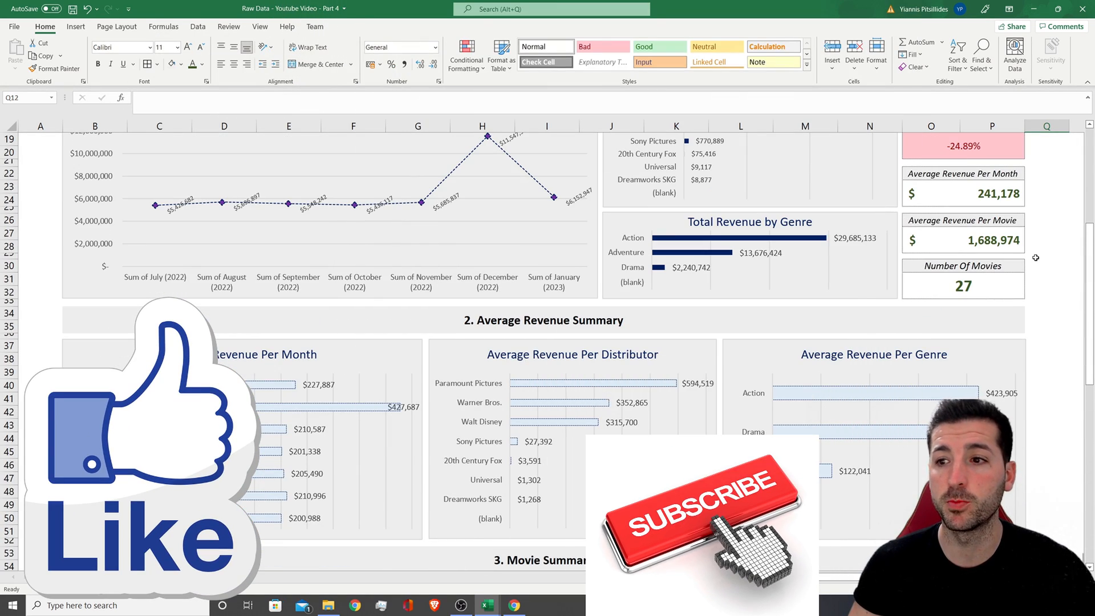
{"action": "scroll", "coordinate": [812, 253], "scroll_direction": "up", "scroll_amount": 6}
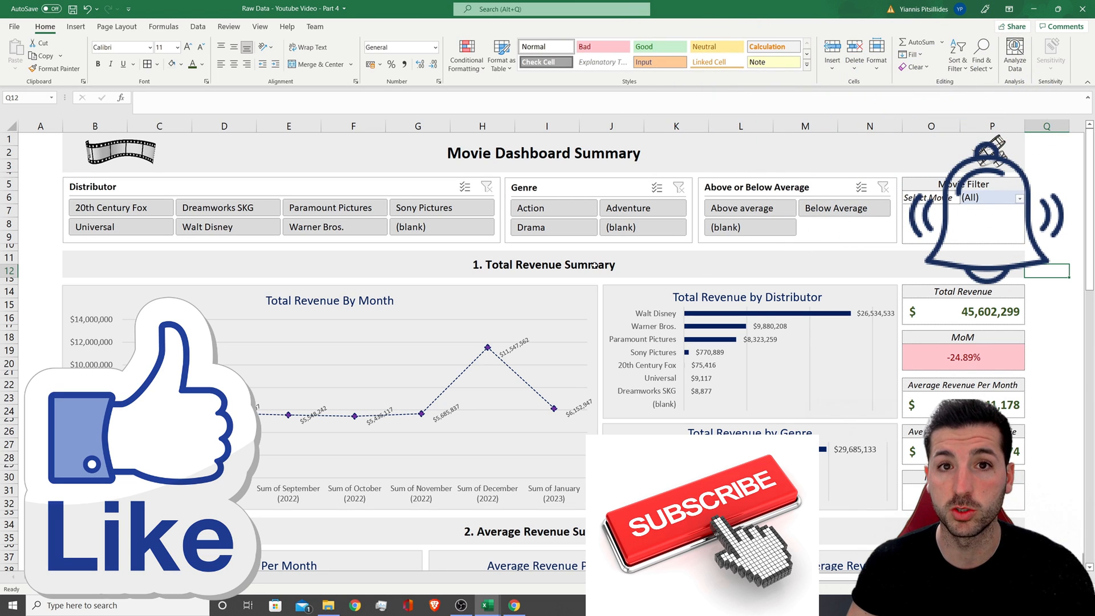